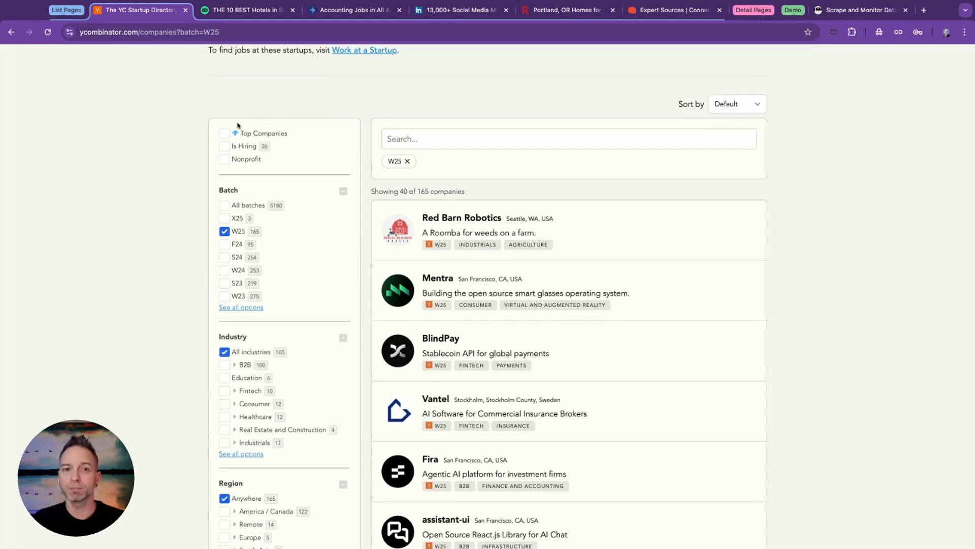
Look through the YC W25 startup directory, then the Tripadvisor list of Seattle hotels.
{"action": "scroll", "coordinate": [144, 154], "scroll_direction": "down", "scroll_amount": 3}
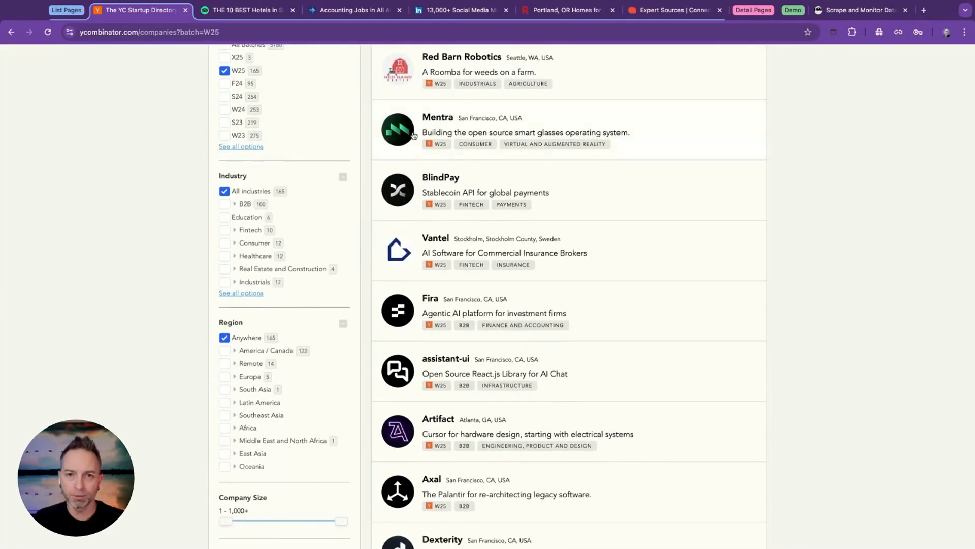
{"action": "left_click", "coordinate": [230, 11]}
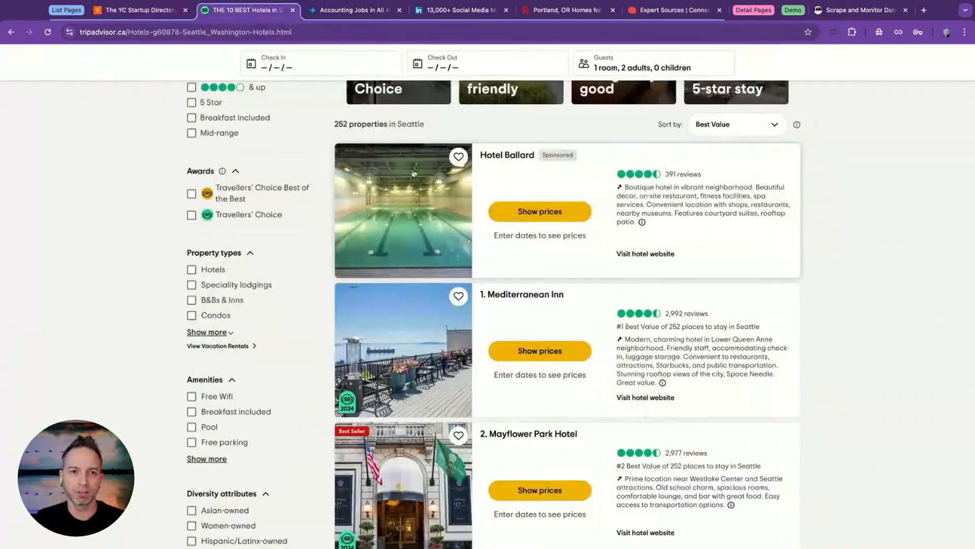
{"action": "scroll", "coordinate": [415, 174], "scroll_direction": "down", "scroll_amount": 2}
{"action": "scroll", "coordinate": [416, 173], "scroll_direction": "down", "scroll_amount": 7}
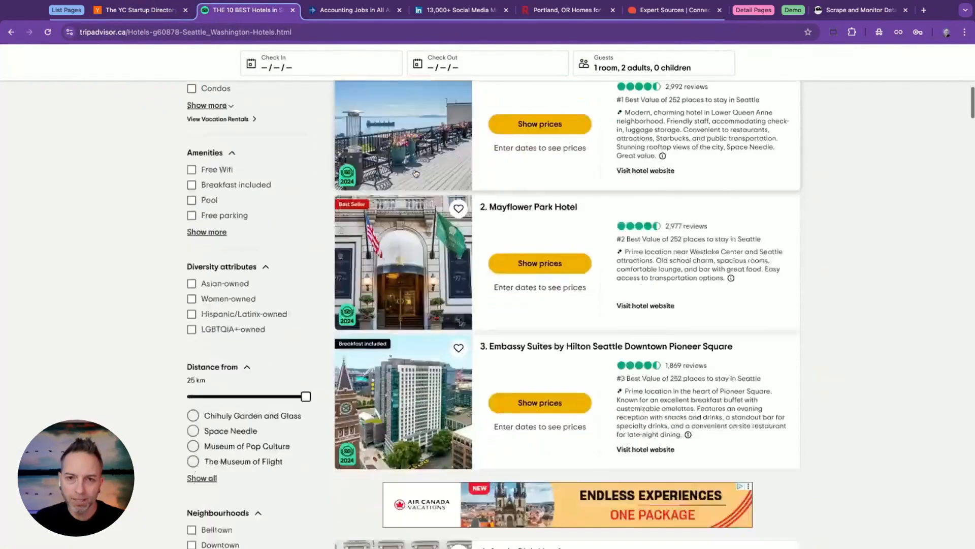
{"action": "scroll", "coordinate": [341, 211], "scroll_direction": "up", "scroll_amount": 9}
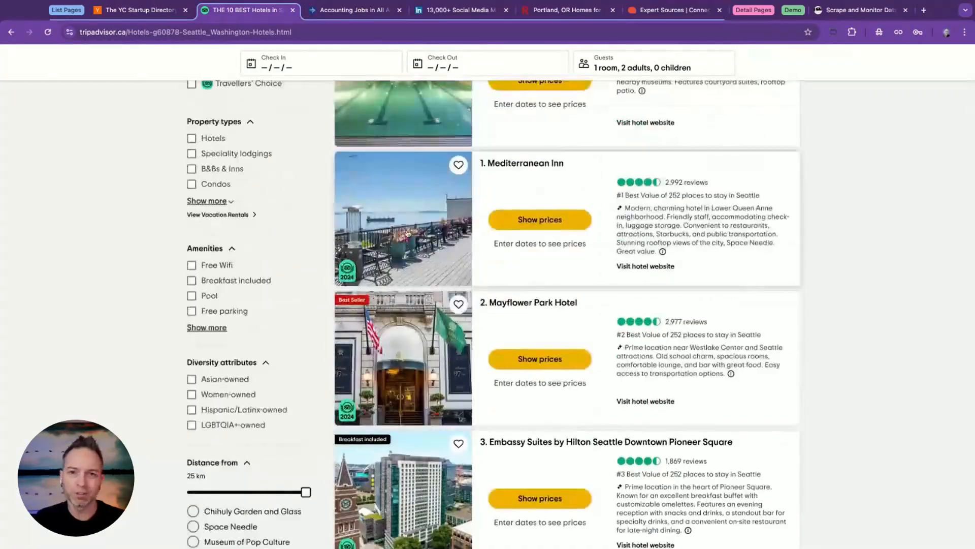
{"action": "scroll", "coordinate": [342, 211], "scroll_direction": "up", "scroll_amount": 5}
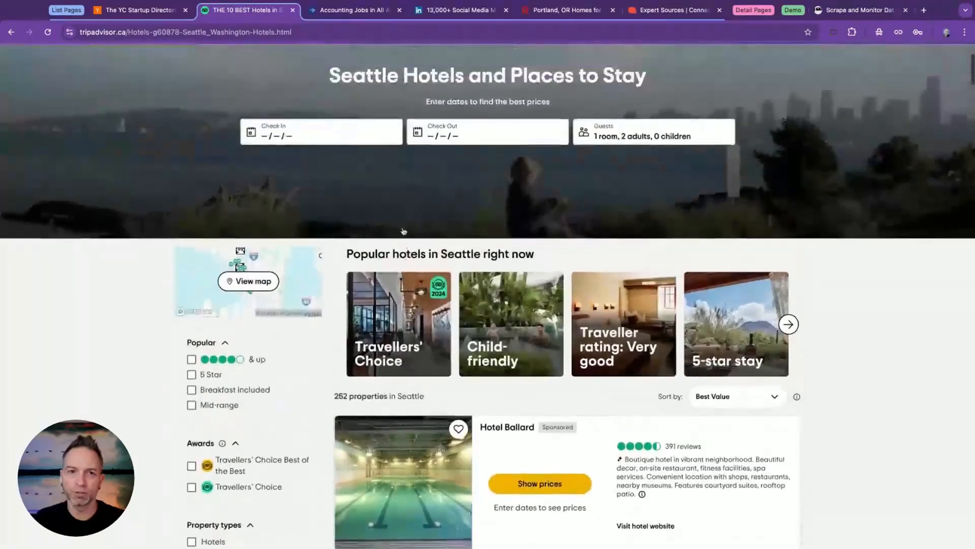
{"action": "scroll", "coordinate": [402, 231], "scroll_direction": "down", "scroll_amount": 2}
{"action": "scroll", "coordinate": [402, 231], "scroll_direction": "down", "scroll_amount": 3}
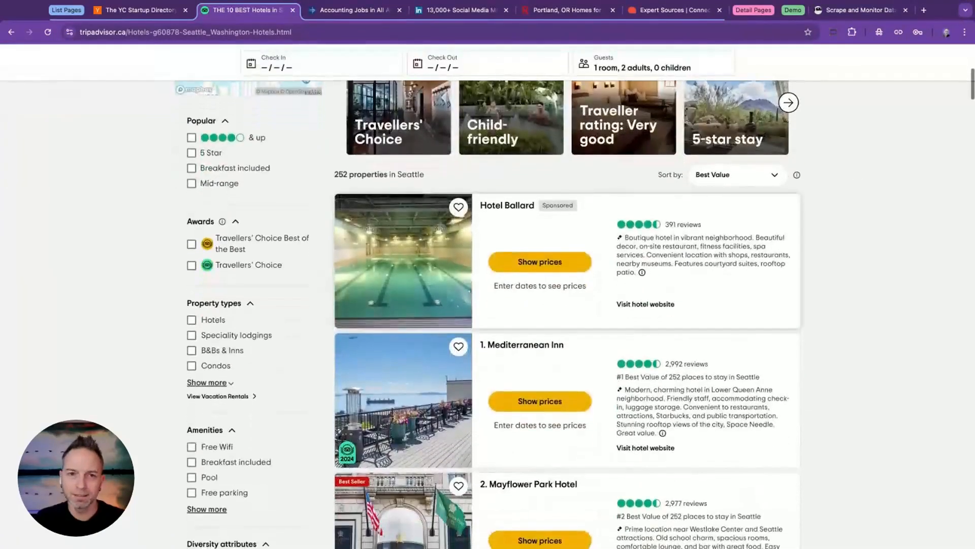
Browse the accounting job results on the SEEK list page.
{"action": "left_click", "coordinate": [343, 11]}
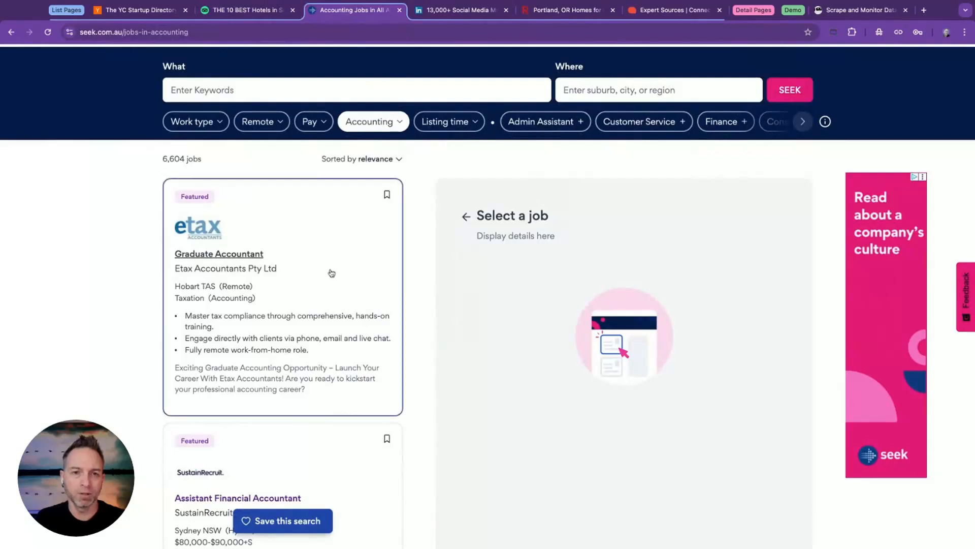
{"action": "scroll", "coordinate": [331, 273], "scroll_direction": "down", "scroll_amount": 4}
{"action": "scroll", "coordinate": [331, 273], "scroll_direction": "down", "scroll_amount": 6}
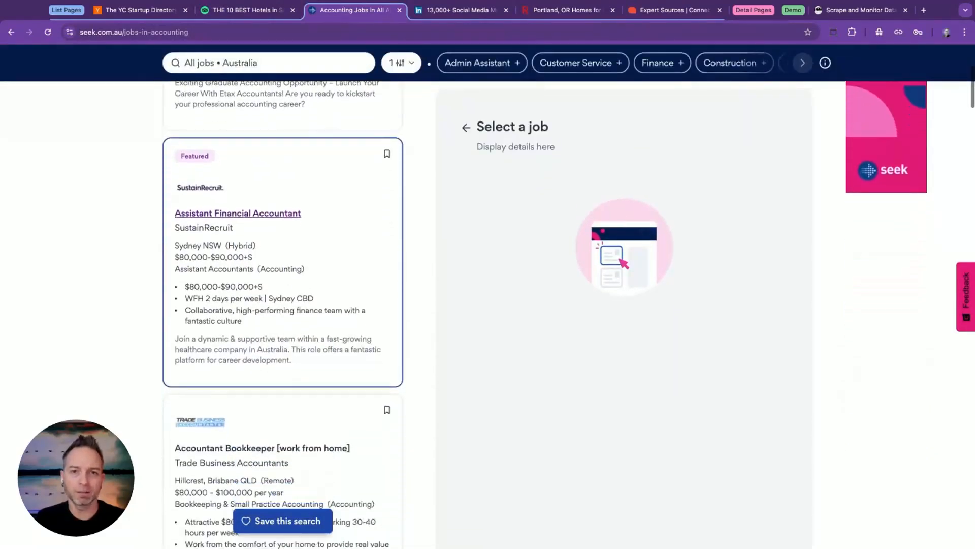
{"action": "scroll", "coordinate": [445, 87], "scroll_direction": "down", "scroll_amount": 6}
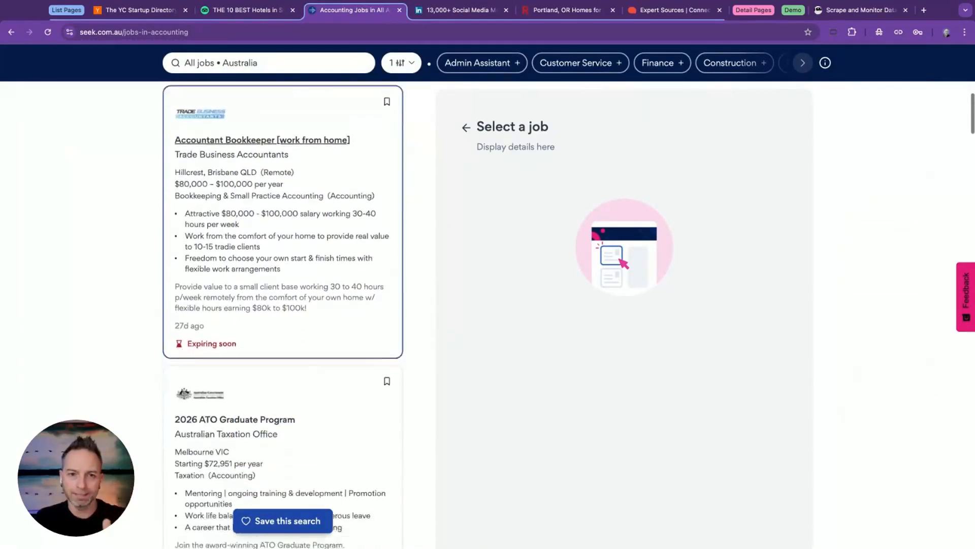
Browse the Social Media Manager job results for the United States on LinkedIn.
{"action": "left_click", "coordinate": [456, 11]}
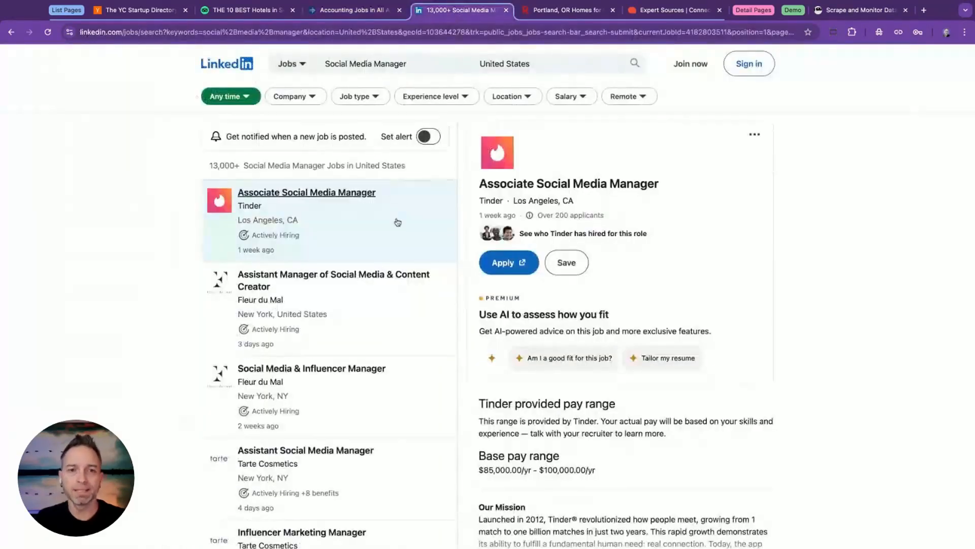
{"action": "scroll", "coordinate": [398, 222], "scroll_direction": "down", "scroll_amount": 5}
{"action": "scroll", "coordinate": [397, 222], "scroll_direction": "up", "scroll_amount": 1}
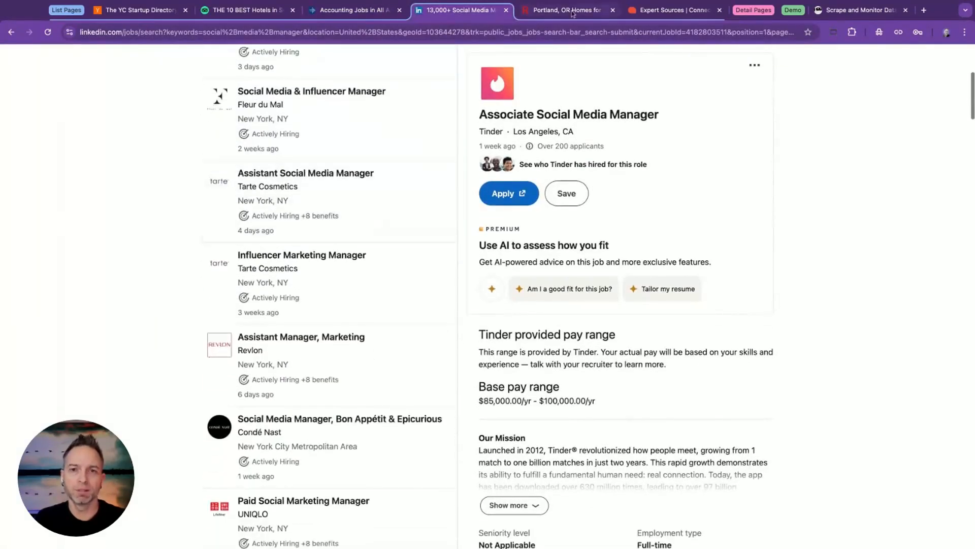
View Redfin's Portland homes for sale in the split and map layouts, and return to the list layout.
{"action": "left_click", "coordinate": [565, 11]}
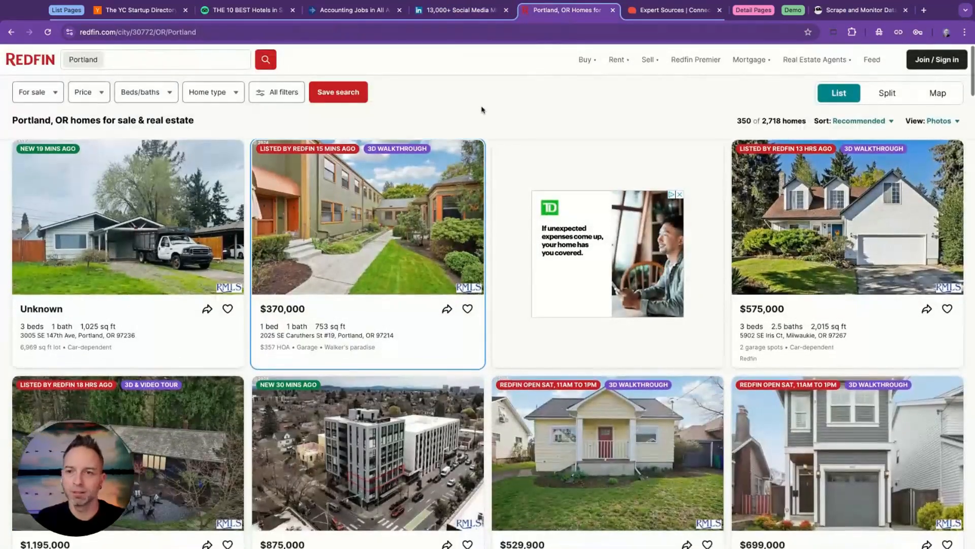
{"action": "left_click", "coordinate": [887, 93]}
{"action": "left_click", "coordinate": [936, 93]}
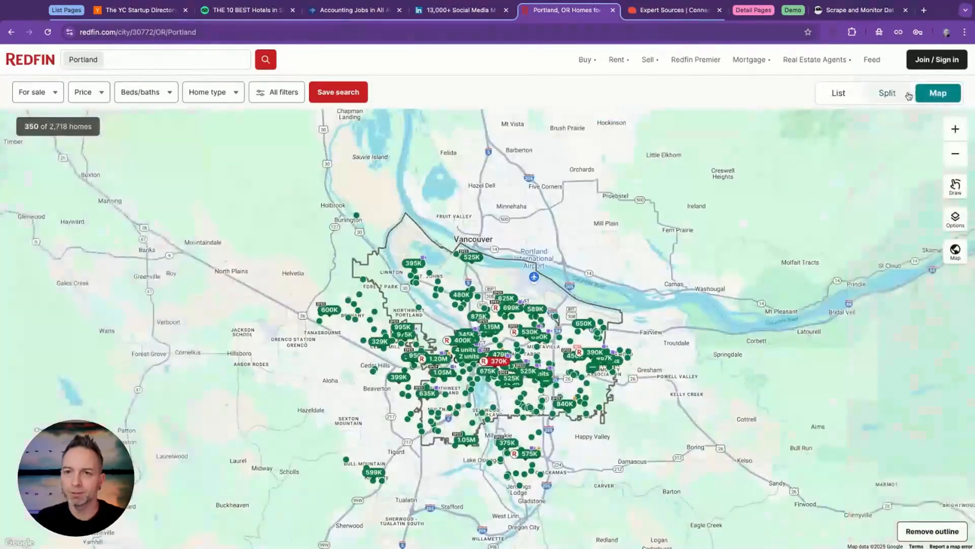
{"action": "left_click", "coordinate": [901, 96]}
{"action": "left_click", "coordinate": [841, 93]}
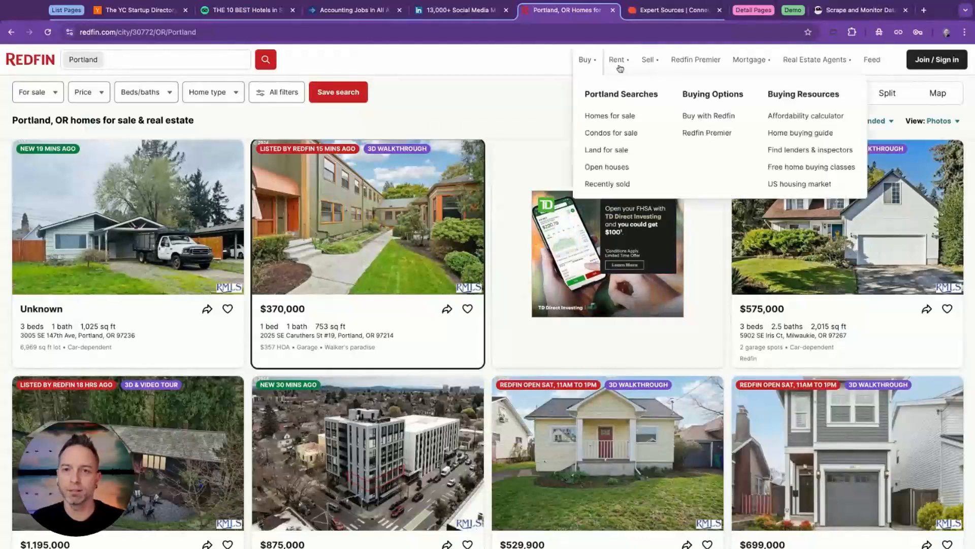
Look at Qwoted's expert sources list and its home page with suggested sources, and return to the expert list.
{"action": "left_click", "coordinate": [663, 10]}
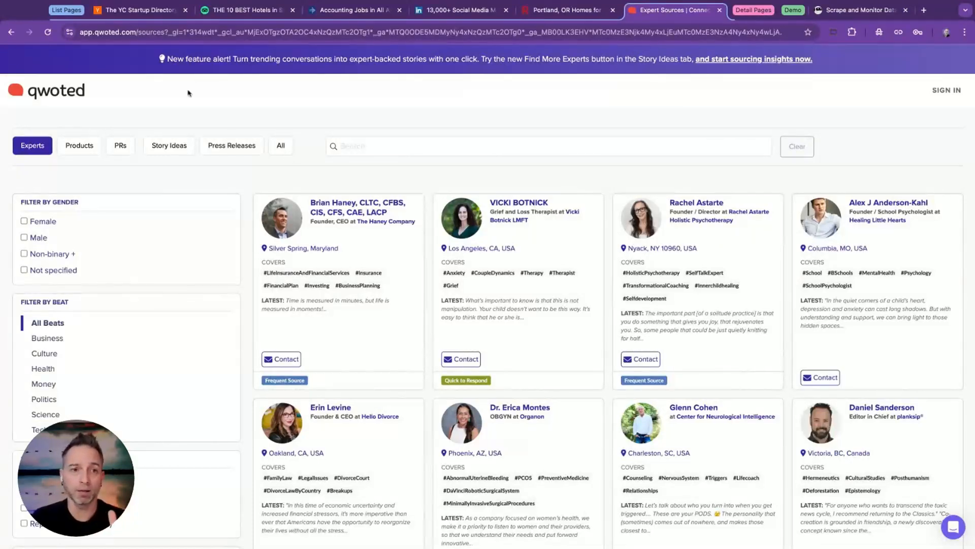
{"action": "left_click", "coordinate": [75, 97]}
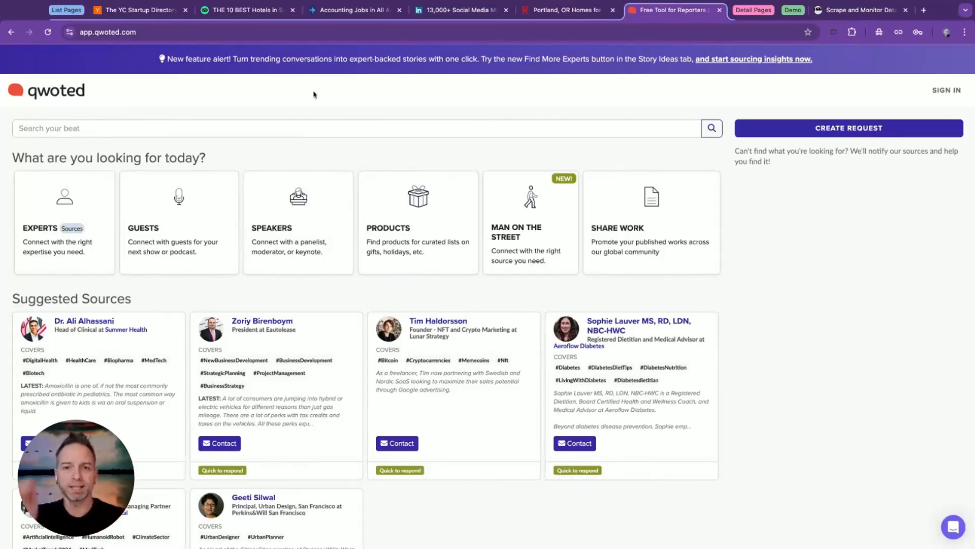
{"action": "scroll", "coordinate": [314, 94], "scroll_direction": "down", "scroll_amount": 1}
{"action": "scroll", "coordinate": [488, 295], "scroll_direction": "down", "scroll_amount": 5}
{"action": "scroll", "coordinate": [488, 295], "scroll_direction": "up", "scroll_amount": 3}
{"action": "left_click", "coordinate": [13, 34]}
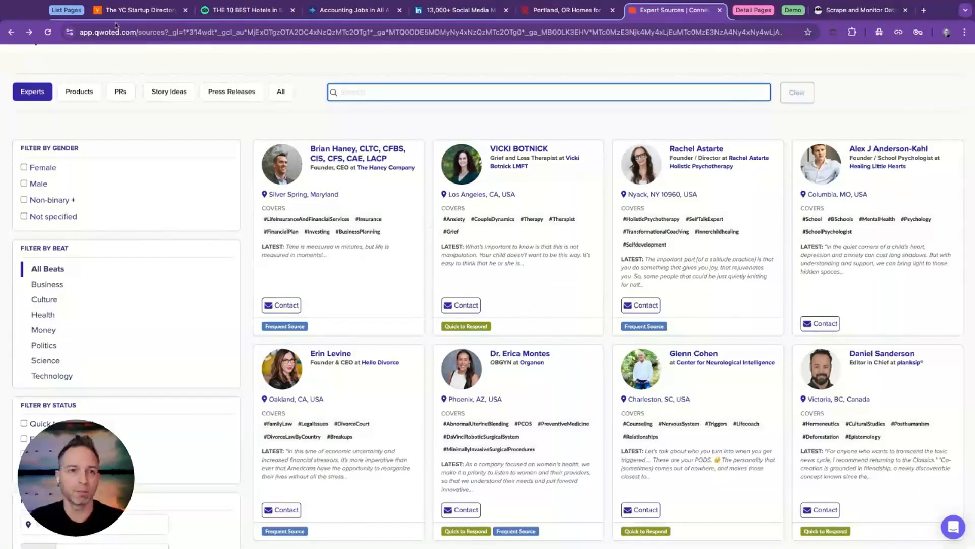
Collapse the List Pages tab group, expand Detail Pages, and review the Red Barn Robotics company profile.
{"action": "left_click", "coordinate": [70, 11]}
{"action": "left_click", "coordinate": [111, 10]}
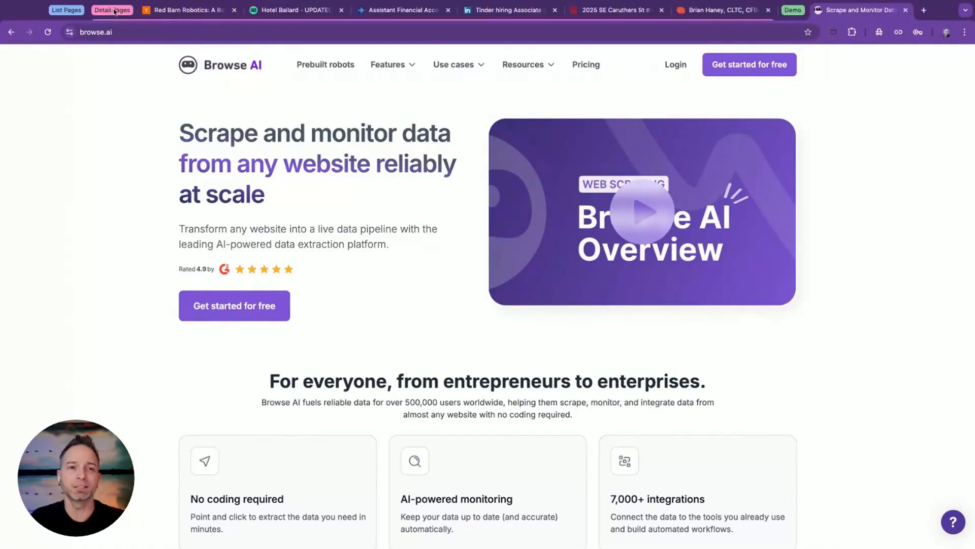
{"action": "left_click", "coordinate": [175, 11]}
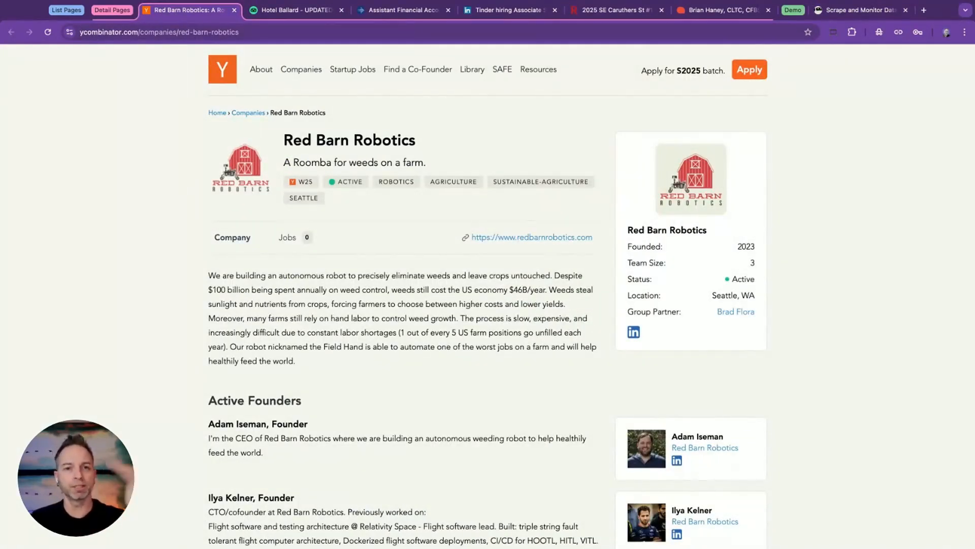
{"action": "scroll", "coordinate": [314, 141], "scroll_direction": "down", "scroll_amount": 1}
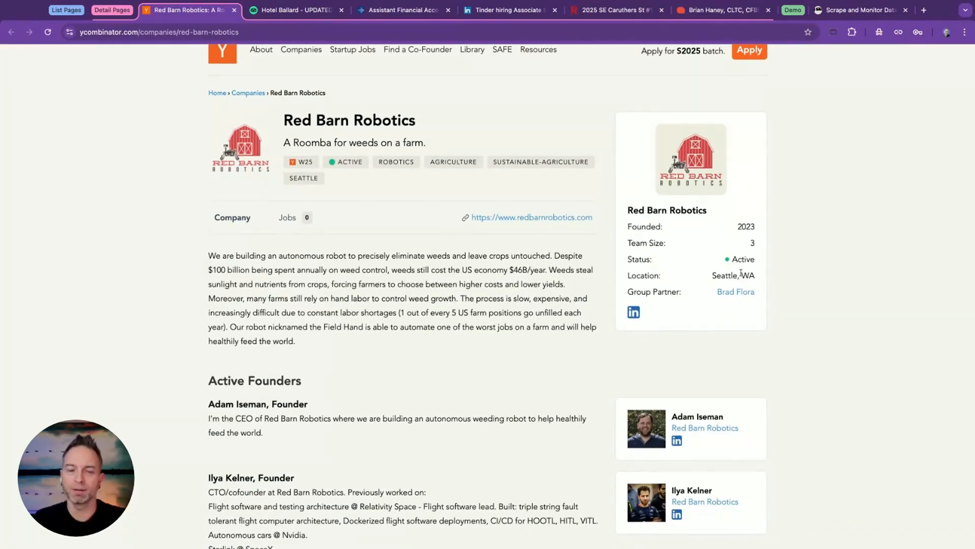
{"action": "scroll", "coordinate": [416, 268], "scroll_direction": "down", "scroll_amount": 2}
{"action": "scroll", "coordinate": [425, 306], "scroll_direction": "down", "scroll_amount": 3}
{"action": "scroll", "coordinate": [391, 226], "scroll_direction": "up", "scroll_amount": 5}
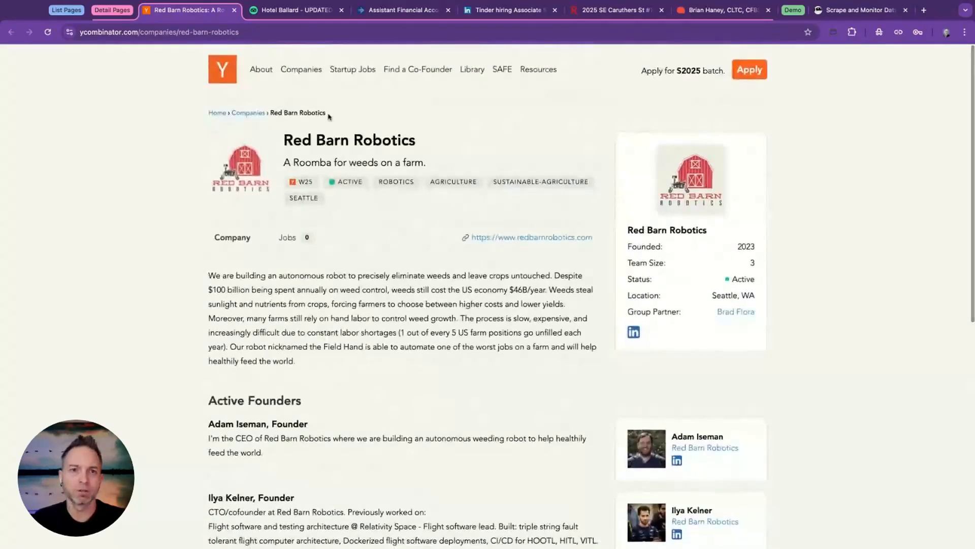
Review the Hotel Ballard detail page on Tripadvisor, including its photos and price deals.
{"action": "left_click", "coordinate": [287, 10]}
{"action": "scroll", "coordinate": [140, 175], "scroll_direction": "down", "scroll_amount": 2}
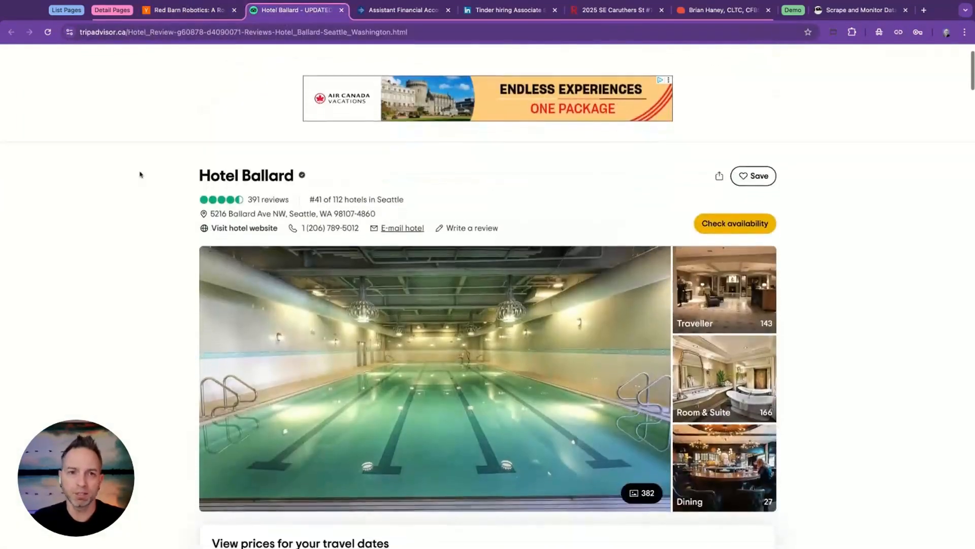
{"action": "scroll", "coordinate": [488, 298], "scroll_direction": "down", "scroll_amount": 7}
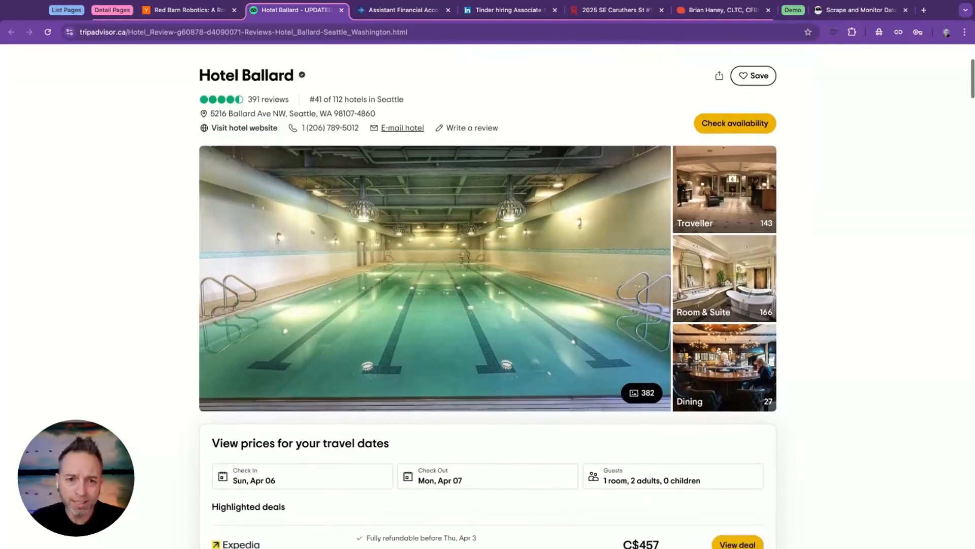
{"action": "scroll", "coordinate": [488, 297], "scroll_direction": "down", "scroll_amount": 1}
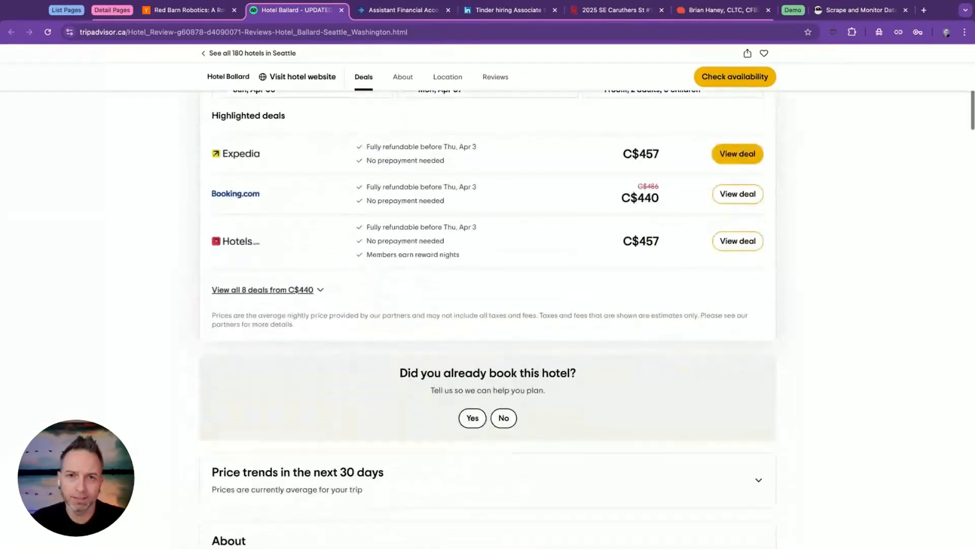
Read through the Assistant Financial Accountant job posting on SEEK.
{"action": "left_click", "coordinate": [413, 11]}
{"action": "scroll", "coordinate": [160, 215], "scroll_direction": "down", "scroll_amount": 7}
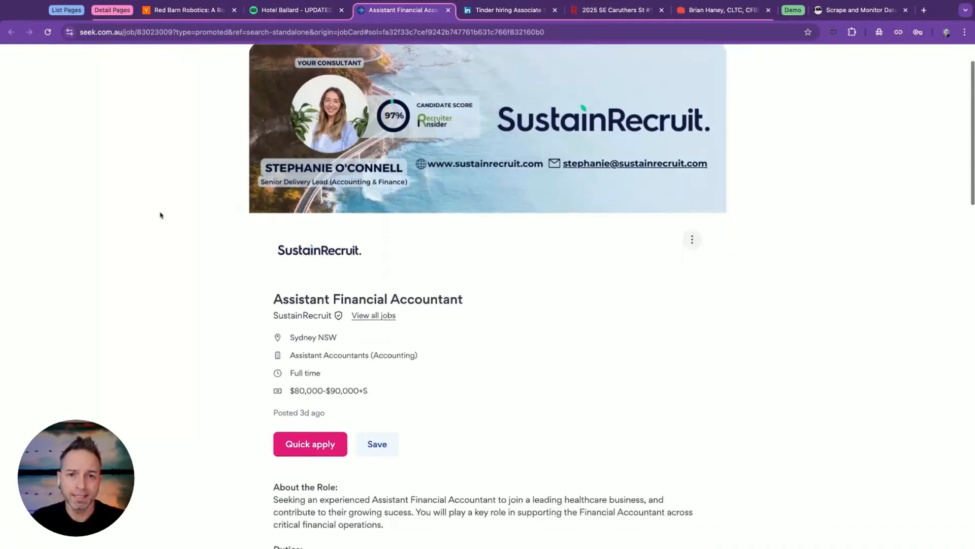
{"action": "scroll", "coordinate": [487, 304], "scroll_direction": "down", "scroll_amount": 12}
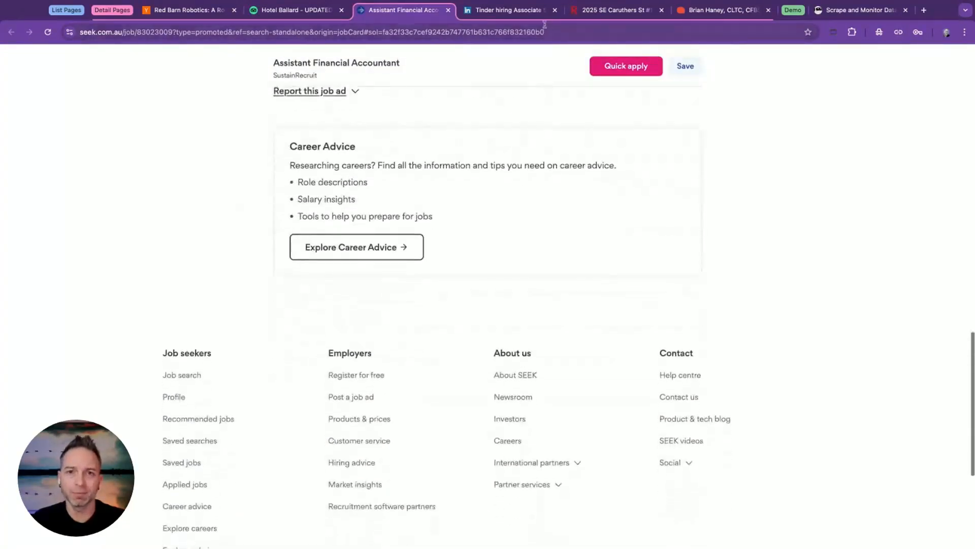
Read through Tinder's Associate Social Media Manager job posting on LinkedIn.
{"action": "key", "text": "ctrl+Tab"}
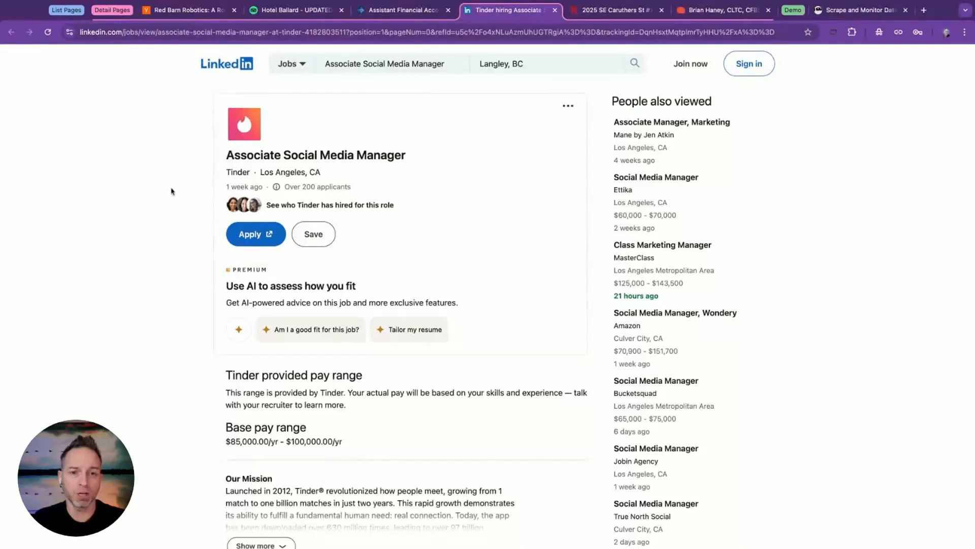
{"action": "scroll", "coordinate": [172, 191], "scroll_direction": "down", "scroll_amount": 4}
{"action": "scroll", "coordinate": [171, 191], "scroll_direction": "down", "scroll_amount": 5}
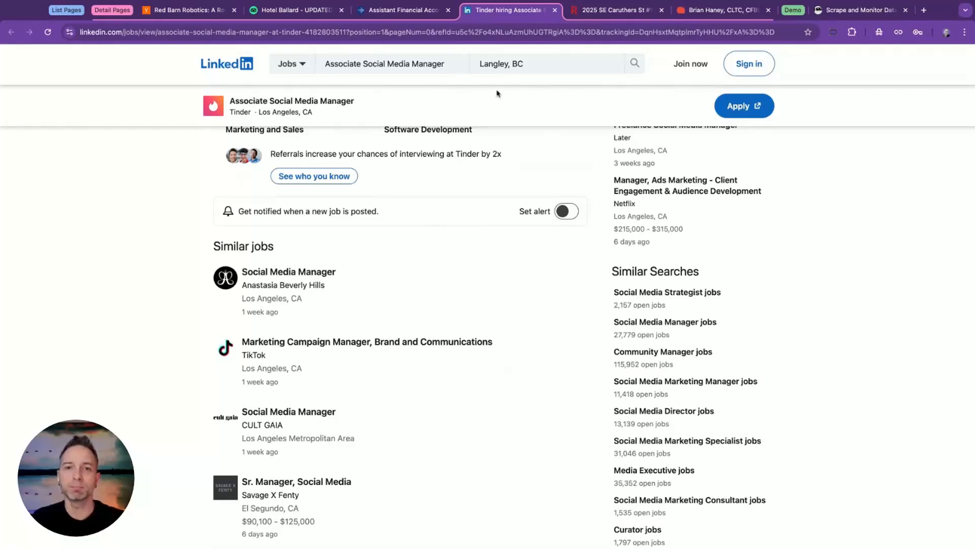
Review the Redfin detail page of the Portland condo, including its price and home description.
{"action": "left_click", "coordinate": [579, 11]}
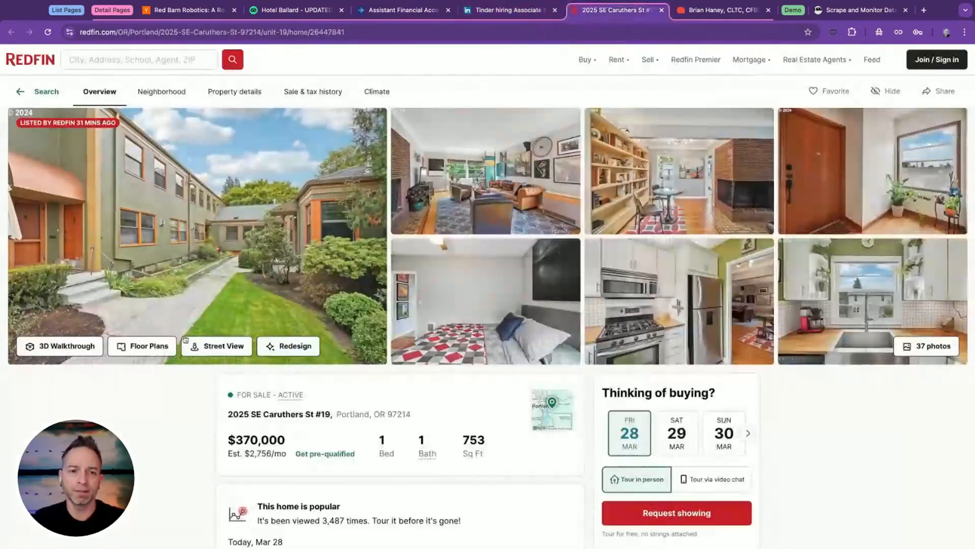
{"action": "scroll", "coordinate": [149, 411], "scroll_direction": "down", "scroll_amount": 6}
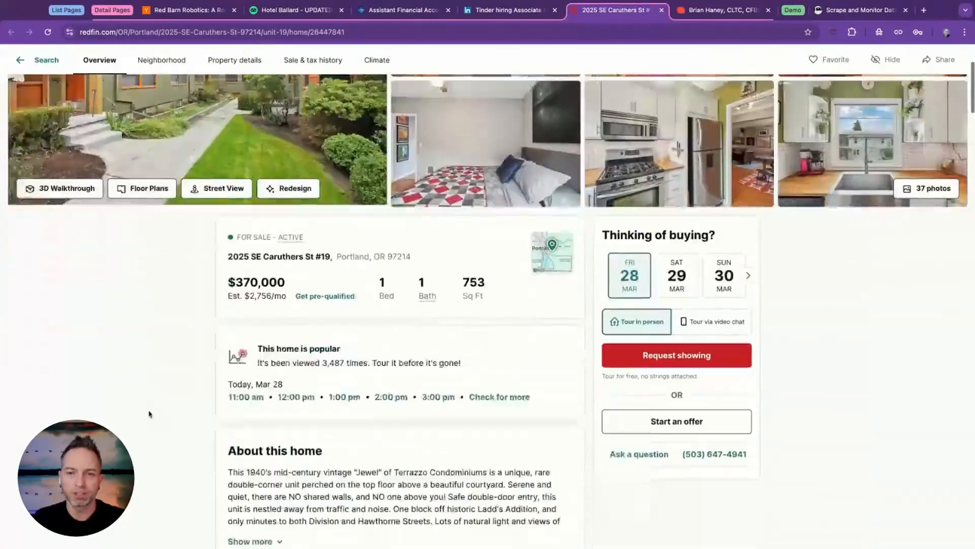
{"action": "scroll", "coordinate": [405, 386], "scroll_direction": "down", "scroll_amount": 4}
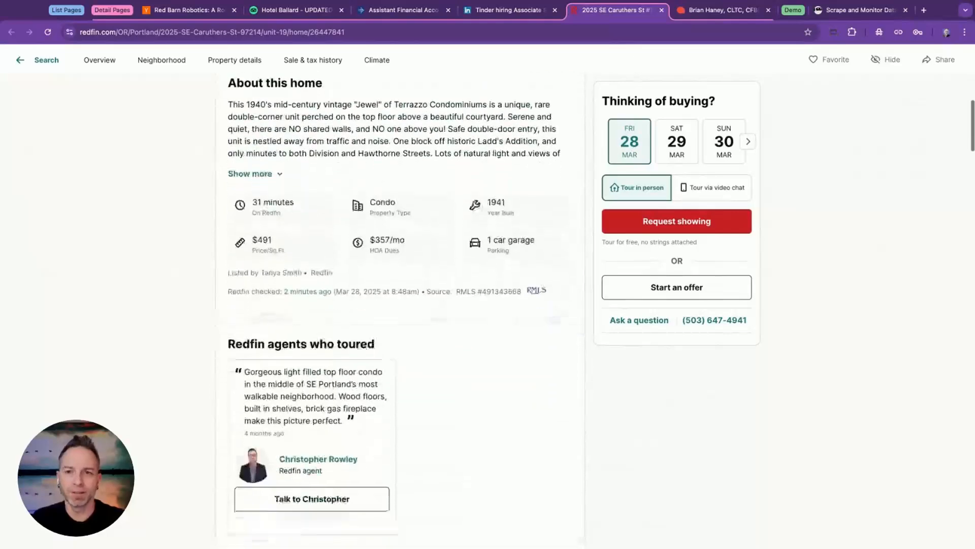
{"action": "scroll", "coordinate": [293, 339], "scroll_direction": "up", "scroll_amount": 10}
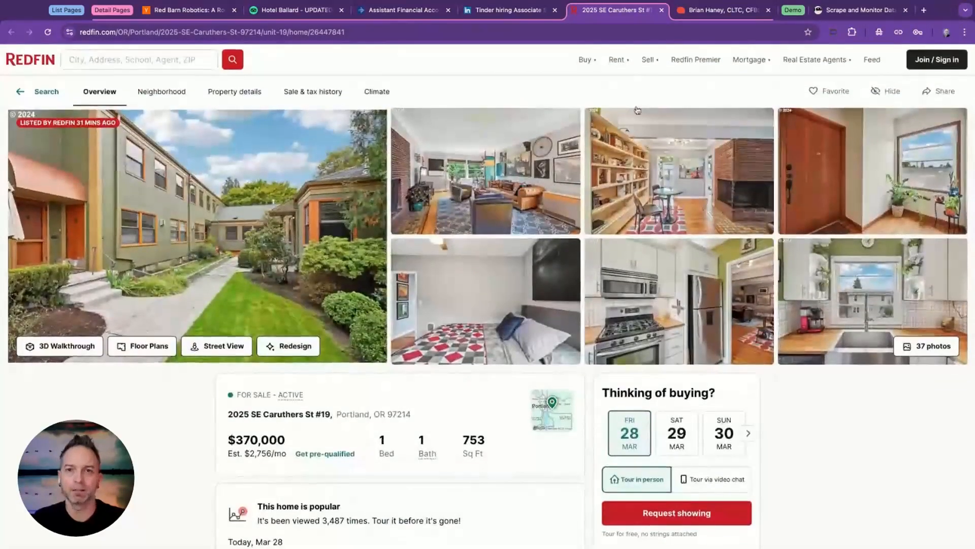
Review the expert's Qwoted profile page, from the bio through the media and story ideas sections.
{"action": "left_click", "coordinate": [724, 10]}
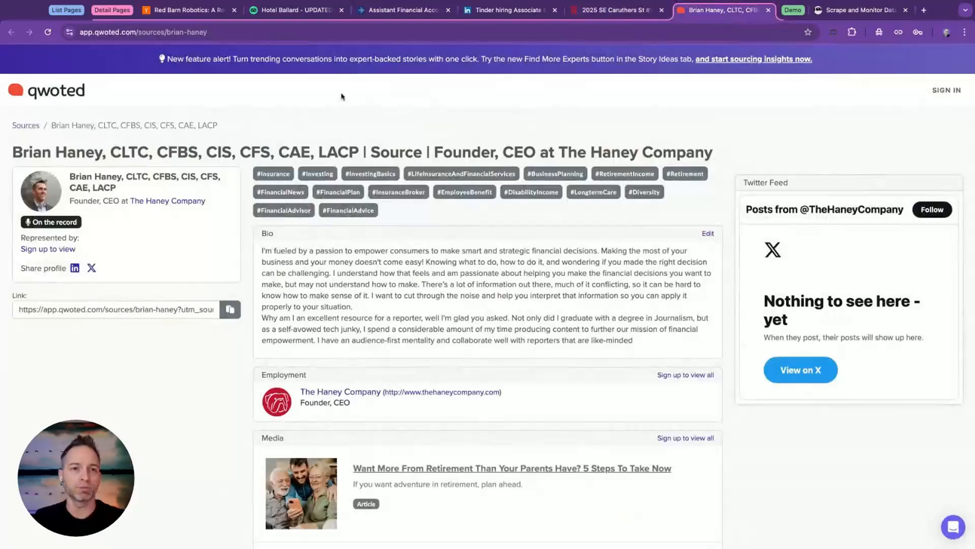
{"action": "scroll", "coordinate": [487, 294], "scroll_direction": "down", "scroll_amount": 1}
{"action": "scroll", "coordinate": [488, 294], "scroll_direction": "down", "scroll_amount": 6}
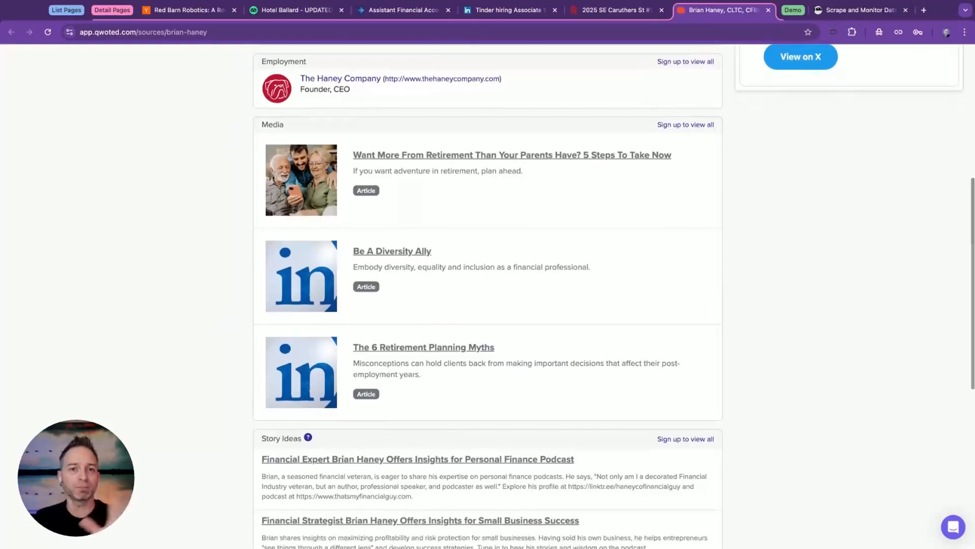
{"action": "scroll", "coordinate": [487, 295], "scroll_direction": "down", "scroll_amount": 3}
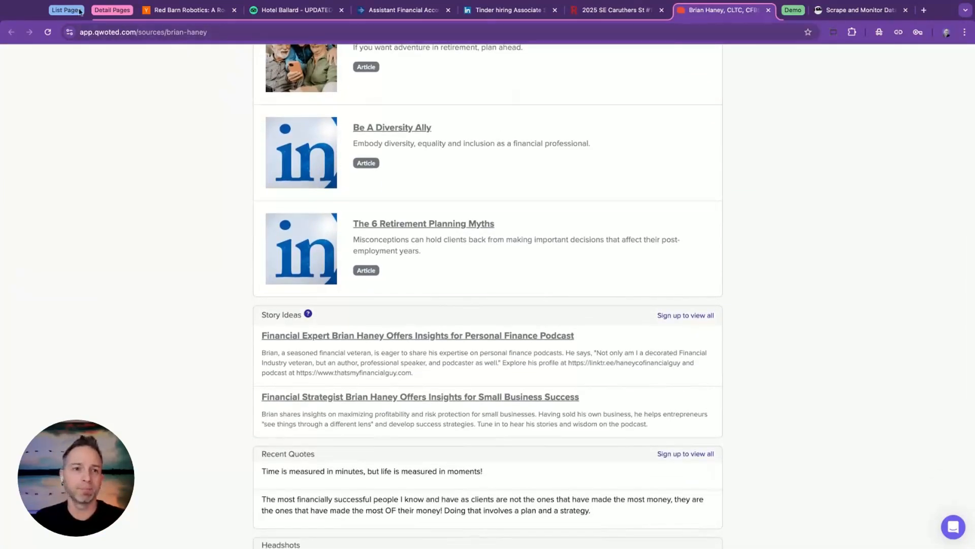
Switch from the detail page examples to the Browse AI demo workspace's robot list for capterra.ca.
{"action": "left_click", "coordinate": [104, 11]}
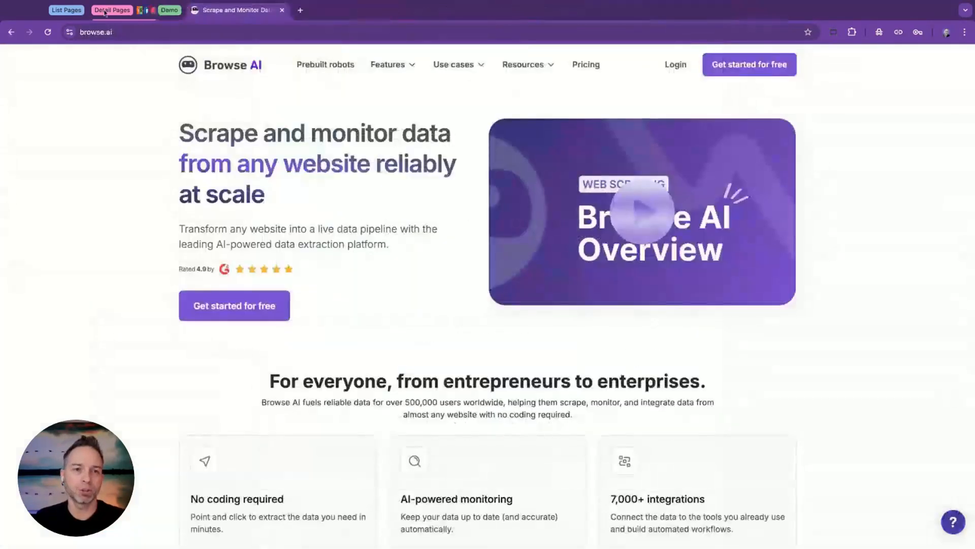
{"action": "left_click", "coordinate": [160, 13]}
{"action": "left_click", "coordinate": [189, 11]}
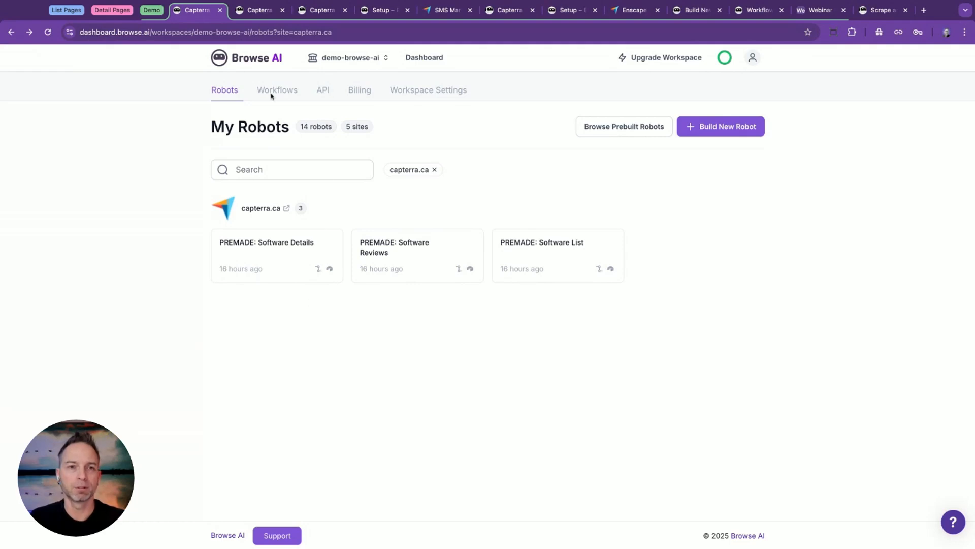
Open the setup form of the prebuilt robot "Extract software list from Capterra.ca".
{"action": "left_click", "coordinate": [256, 11]}
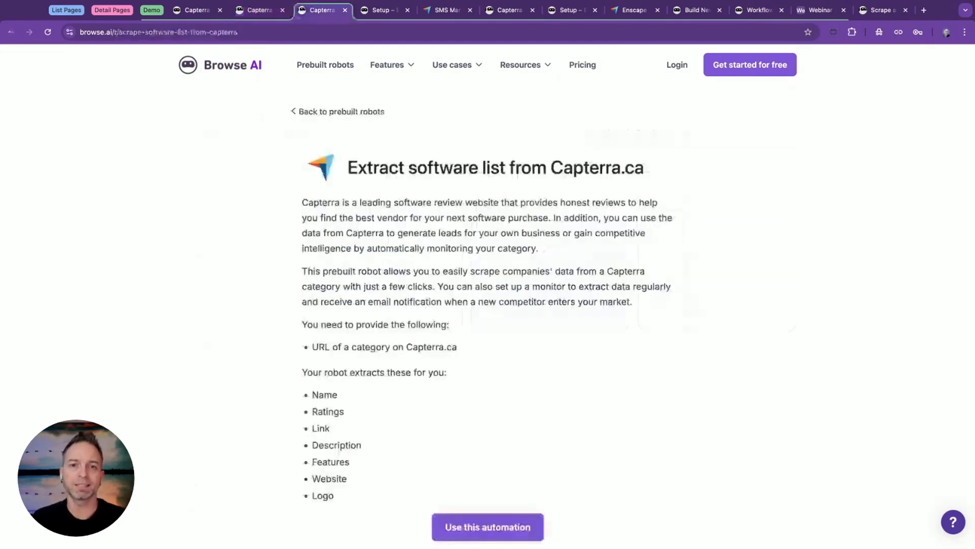
{"action": "scroll", "coordinate": [526, 426], "scroll_direction": "down", "scroll_amount": 2}
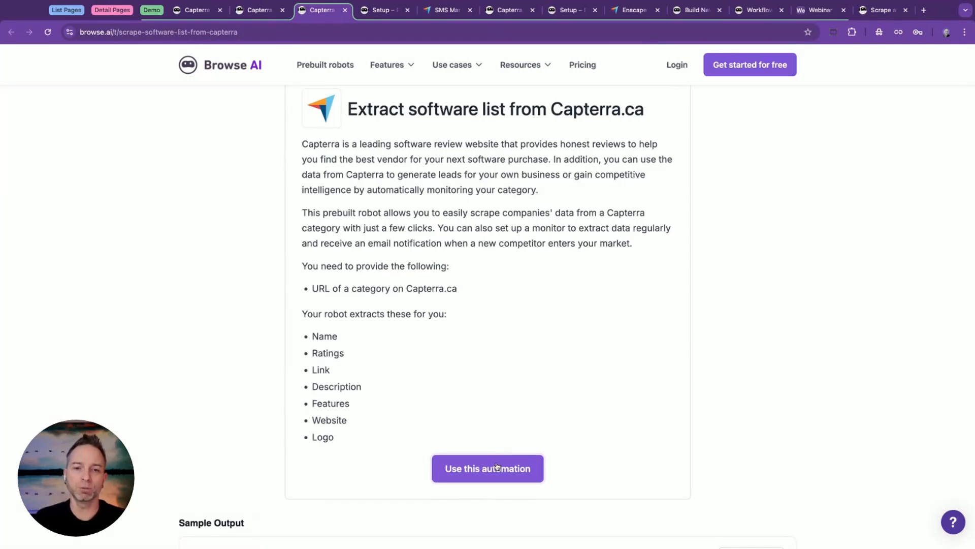
{"action": "left_click", "coordinate": [497, 466]}
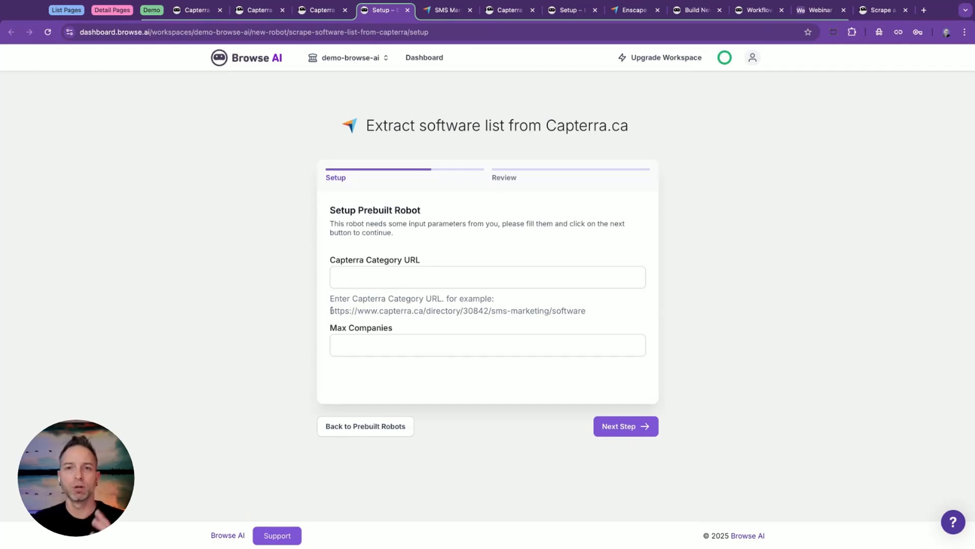
Copy the example SMS marketing category URL and look through the matching software list page on Capterra.
{"action": "left_click_drag", "start_coordinate": [330, 310], "coordinate": [585, 311]}
{"action": "key", "text": "ctrl+c"}
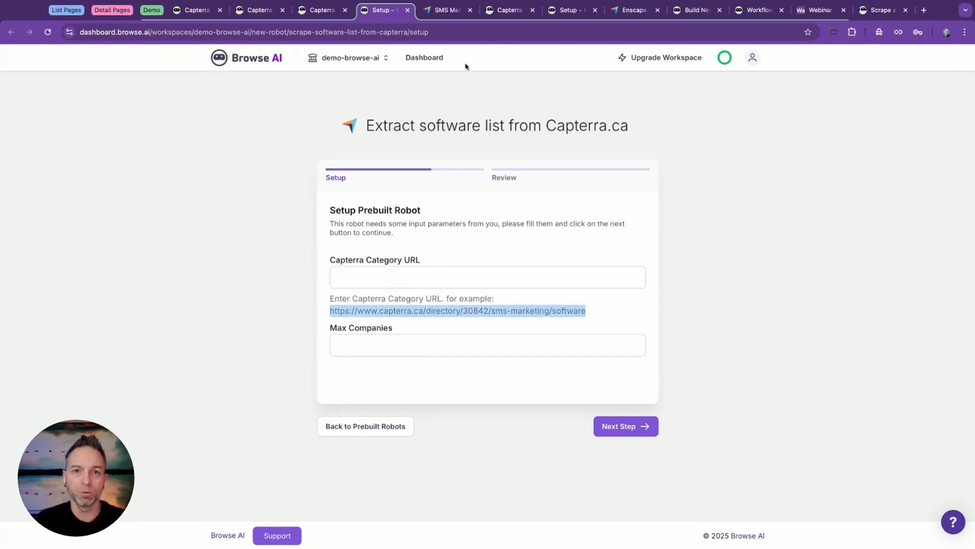
{"action": "left_click", "coordinate": [447, 11]}
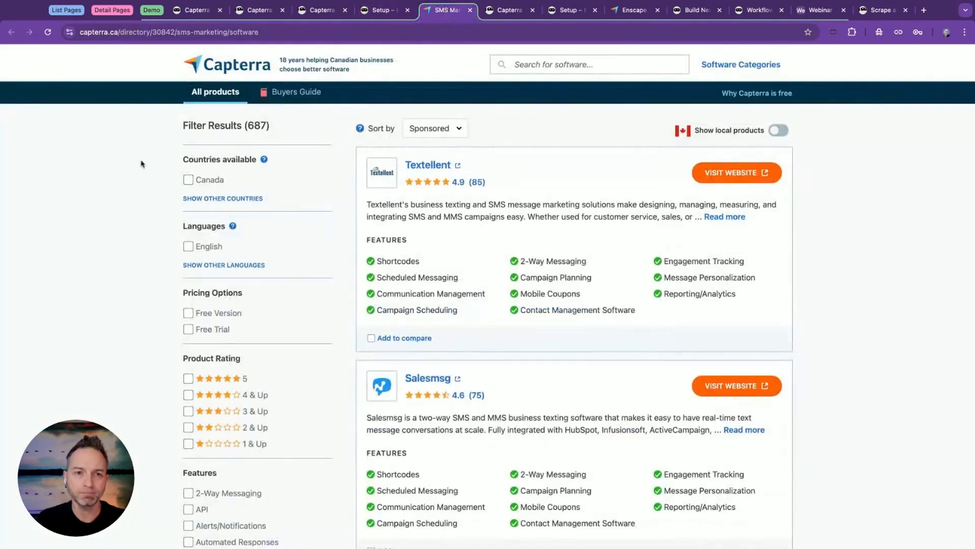
{"action": "scroll", "coordinate": [494, 200], "scroll_direction": "down", "scroll_amount": 3}
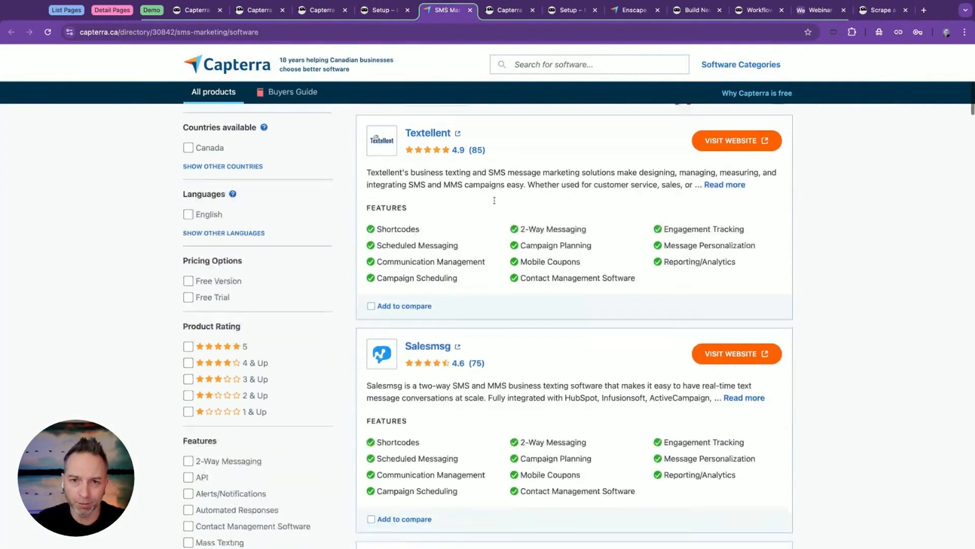
{"action": "scroll", "coordinate": [494, 200], "scroll_direction": "down", "scroll_amount": 5}
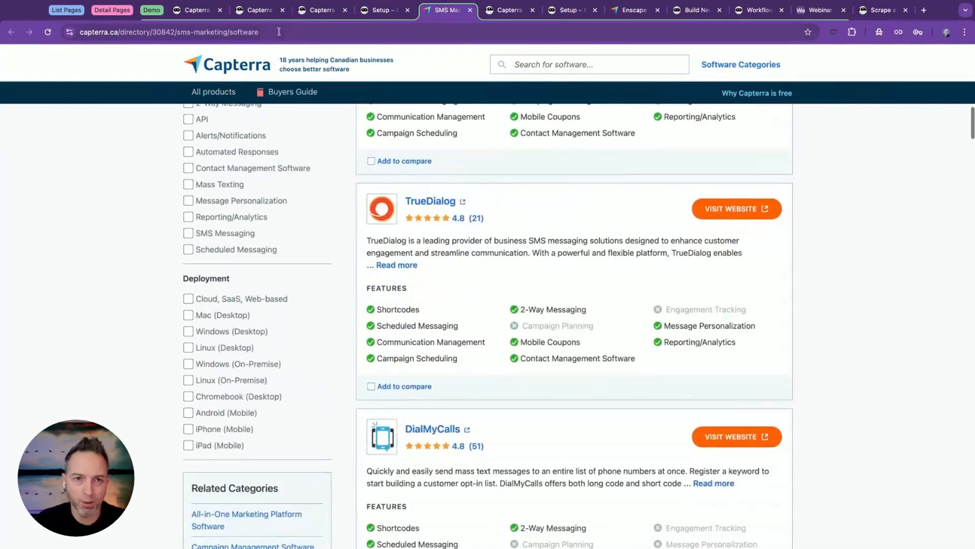
{"action": "scroll", "coordinate": [505, 174], "scroll_direction": "down", "scroll_amount": 2}
{"action": "scroll", "coordinate": [505, 174], "scroll_direction": "up", "scroll_amount": 8}
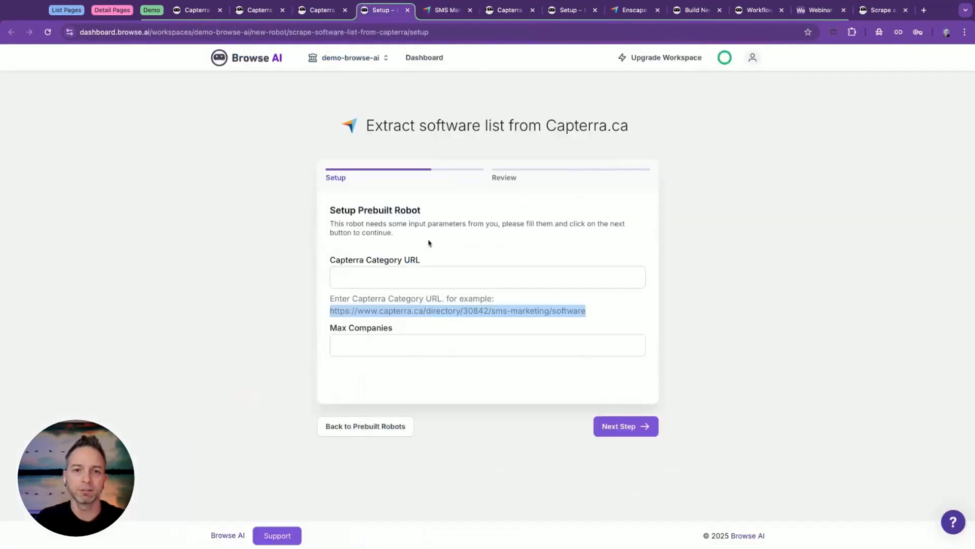
{"action": "left_click", "coordinate": [388, 276]}
{"action": "key", "text": "ctrl+v"}
{"action": "left_click", "coordinate": [354, 343]}
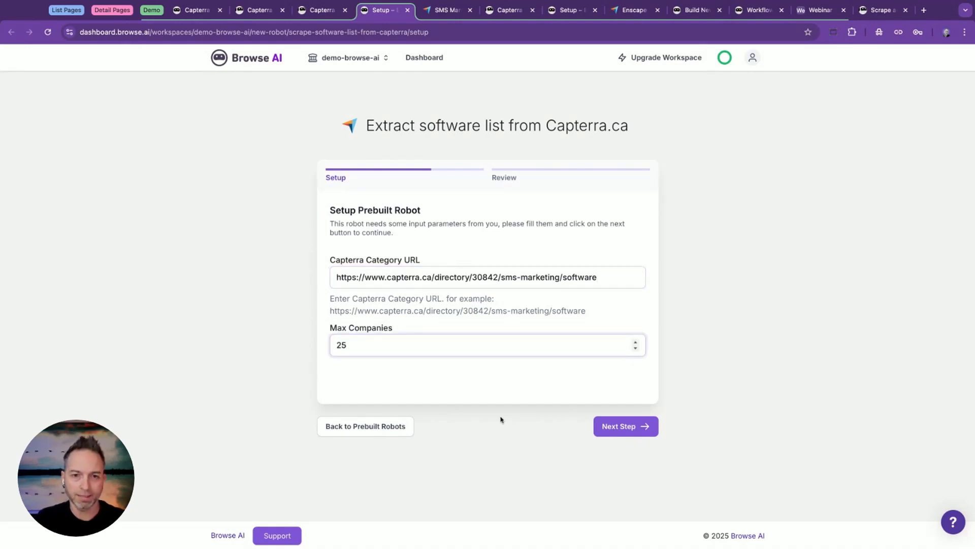
{"action": "left_click", "coordinate": [628, 428]}
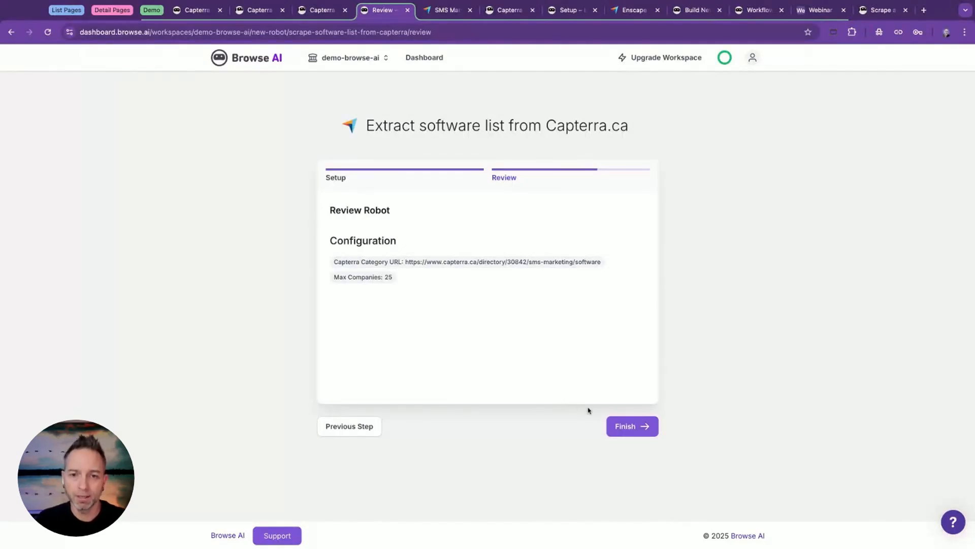
{"action": "left_click", "coordinate": [630, 430]}
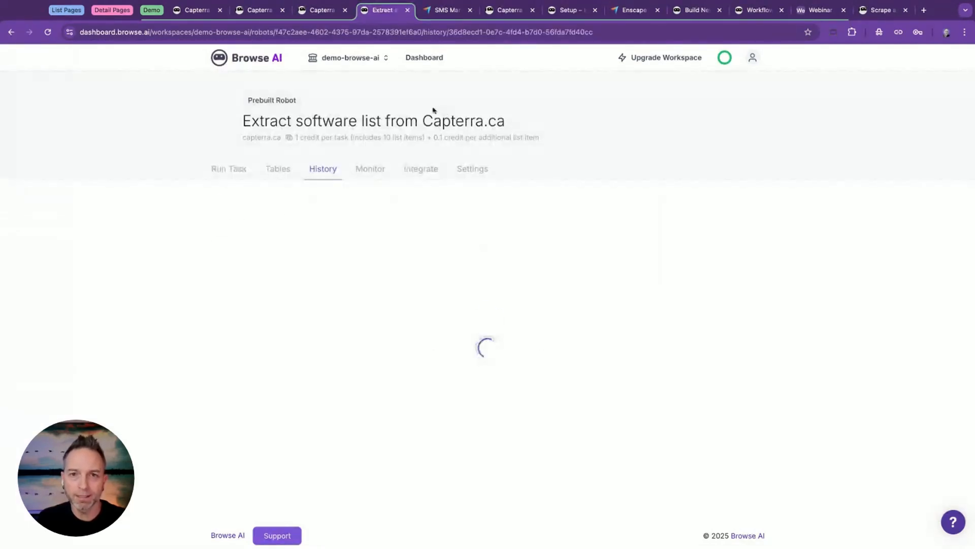
Open the setup of the prebuilt robot "Extract reviews from Capterra listing" and look through the Enscape reviews page on Capterra.
{"action": "left_click", "coordinate": [503, 10]}
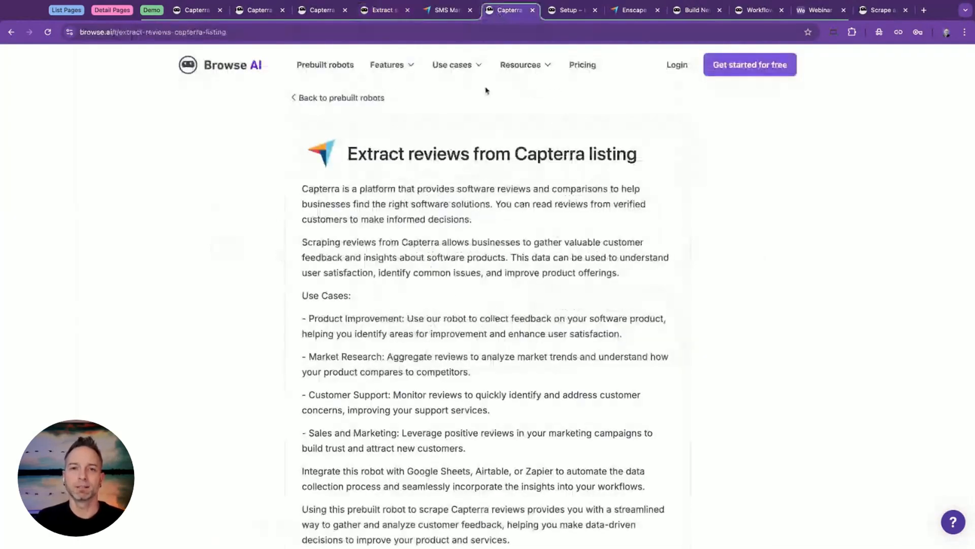
{"action": "key", "text": "ctrl+Tab"}
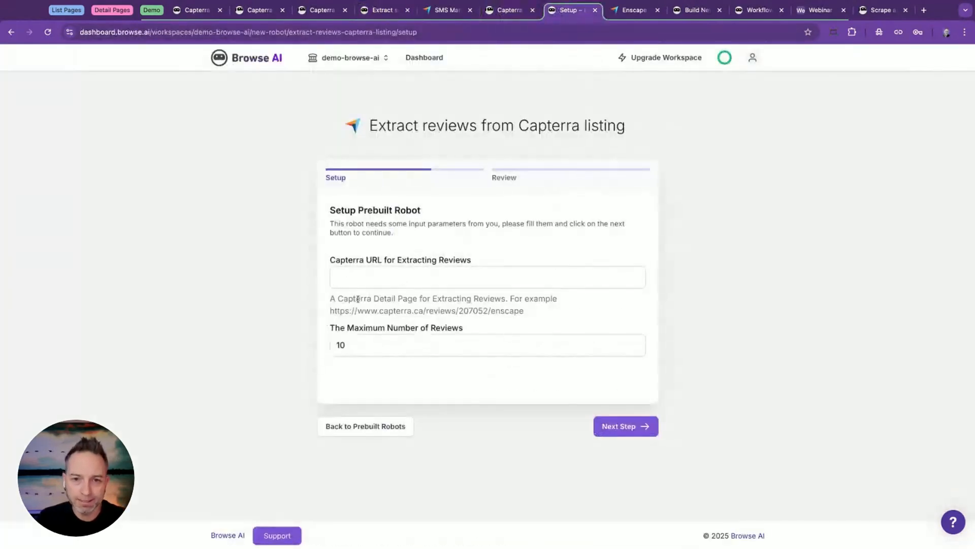
{"action": "left_click", "coordinate": [623, 11]}
{"action": "scroll", "coordinate": [344, 282], "scroll_direction": "down", "scroll_amount": 10}
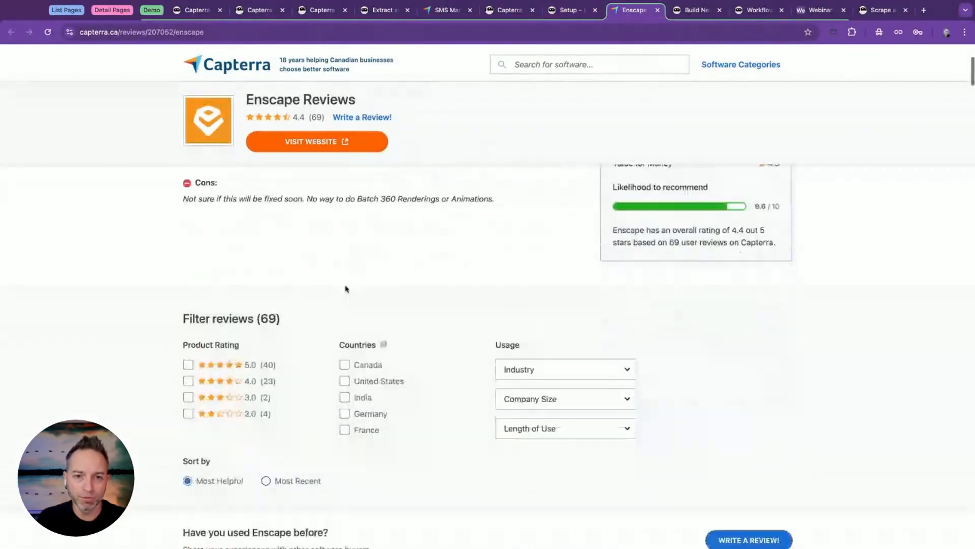
{"action": "scroll", "coordinate": [487, 356], "scroll_direction": "down", "scroll_amount": 10}
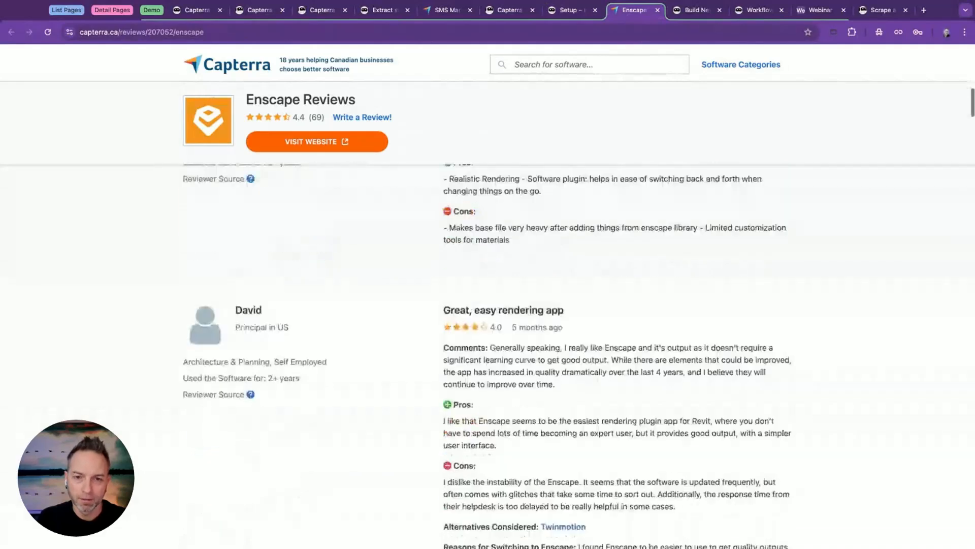
{"action": "scroll", "coordinate": [508, 350], "scroll_direction": "down", "scroll_amount": 10}
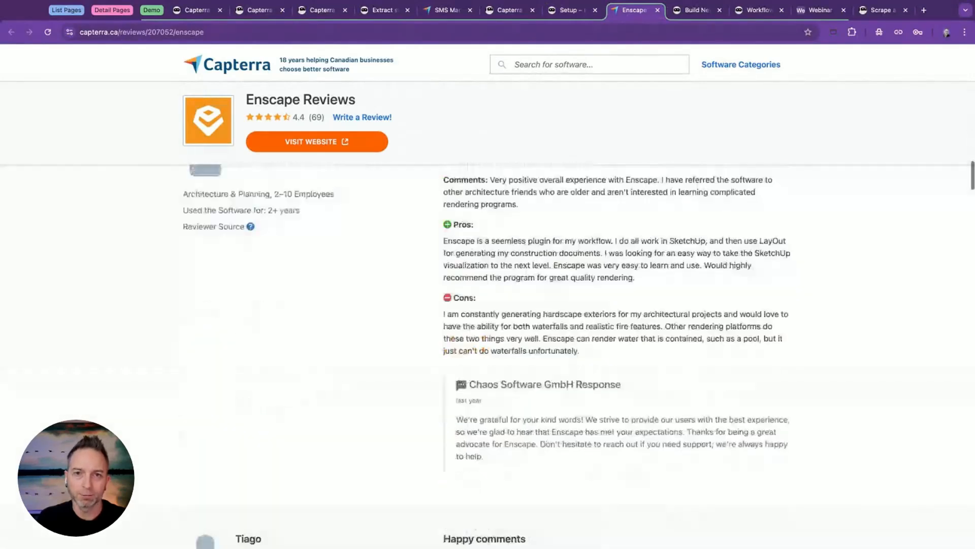
{"action": "left_click", "coordinate": [580, 6]}
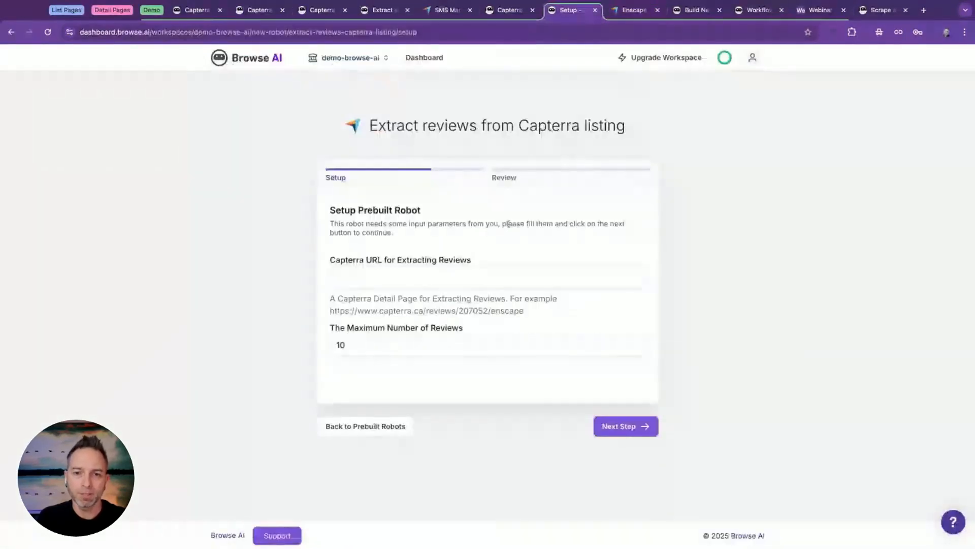
{"action": "left_click_drag", "start_coordinate": [379, 311], "coordinate": [525, 311]}
{"action": "triple_click", "coordinate": [525, 312]}
{"action": "key", "text": "super+c"}
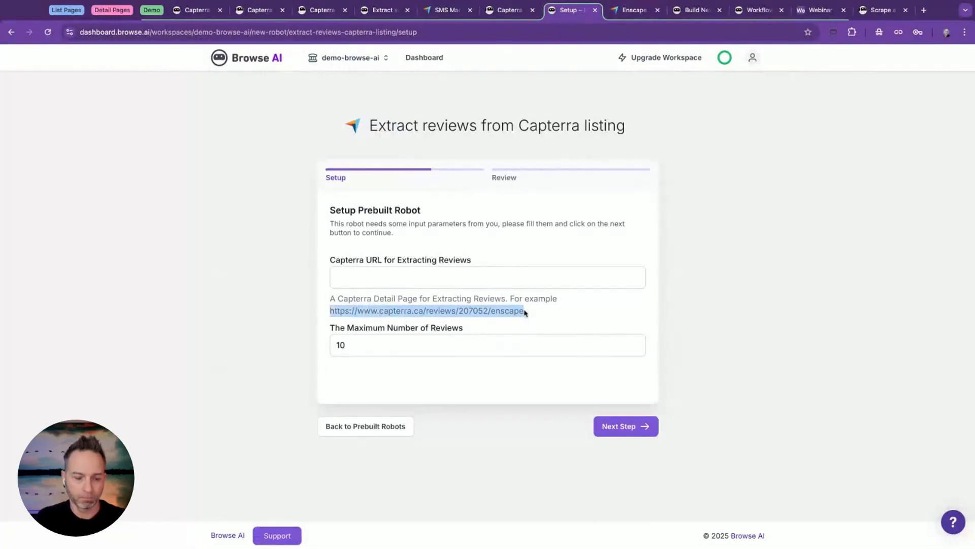
{"action": "left_click", "coordinate": [353, 274]}
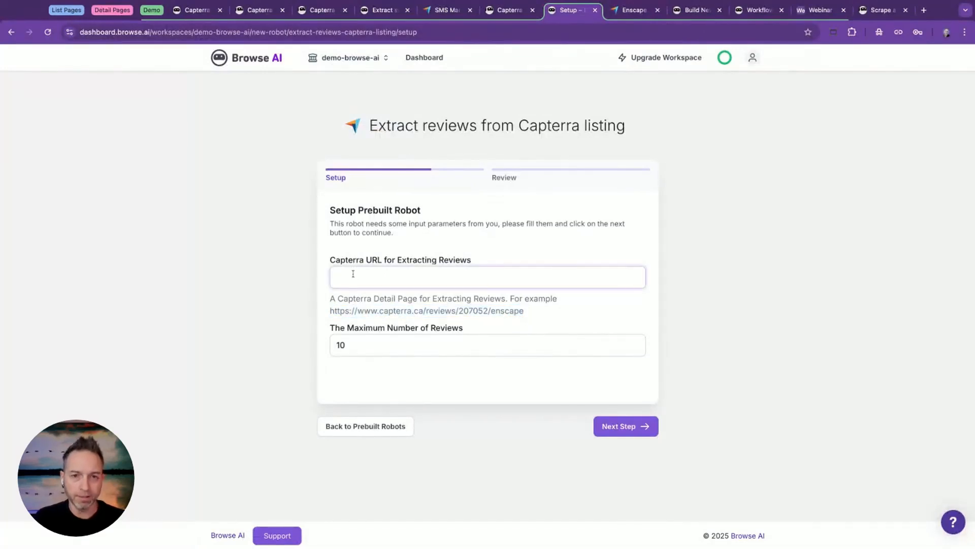
{"action": "key", "text": "super+v"}
{"action": "left_click", "coordinate": [604, 425]}
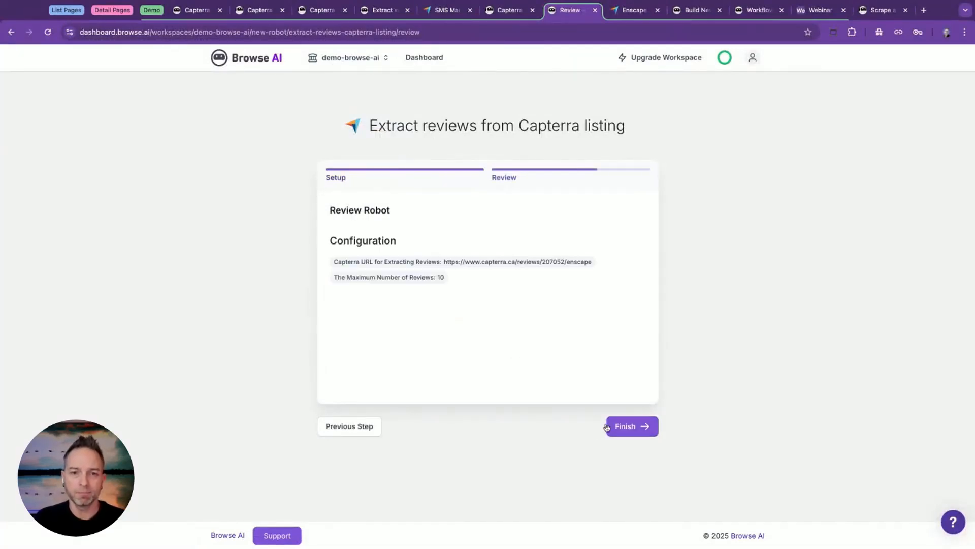
{"action": "left_click", "coordinate": [606, 427]}
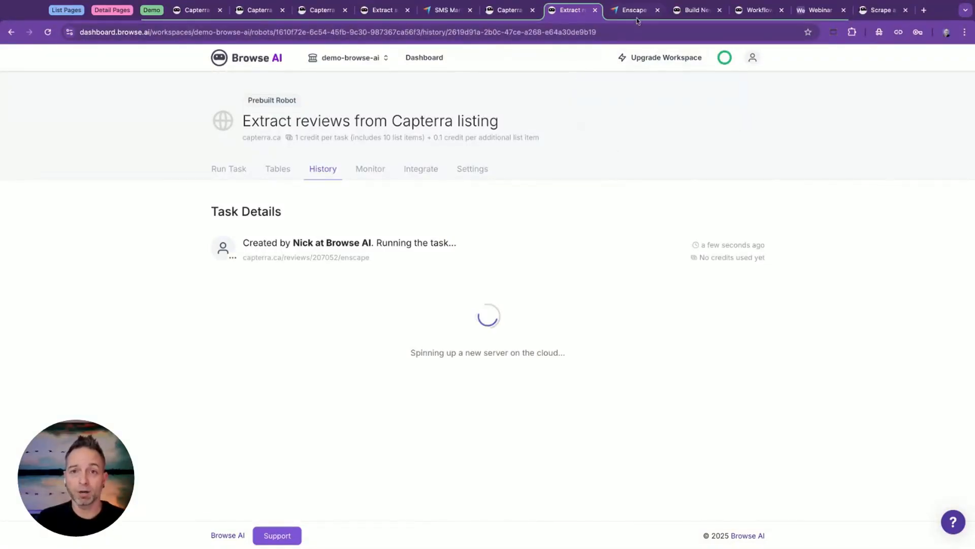
Open Enscape's main software page in a new tab from its Capterra reviews page.
{"action": "left_click", "coordinate": [681, 14]}
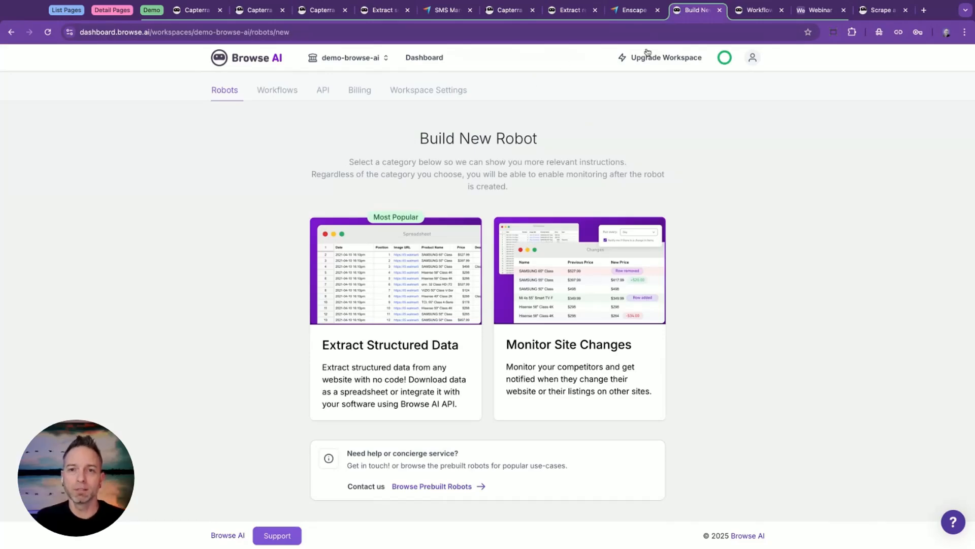
{"action": "left_click", "coordinate": [635, 12]}
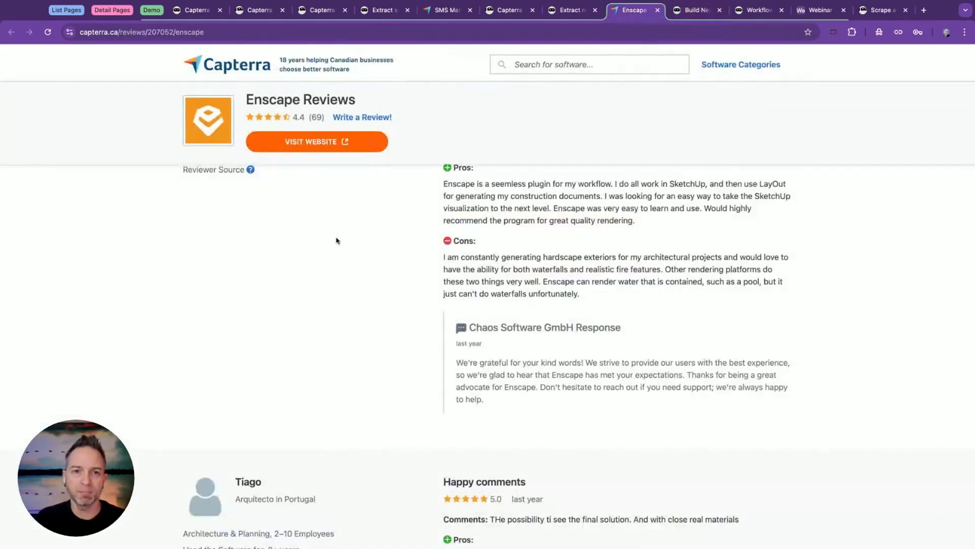
{"action": "scroll", "coordinate": [336, 240], "scroll_direction": "up", "scroll_amount": 15}
{"action": "scroll", "coordinate": [336, 240], "scroll_direction": "up", "scroll_amount": 2}
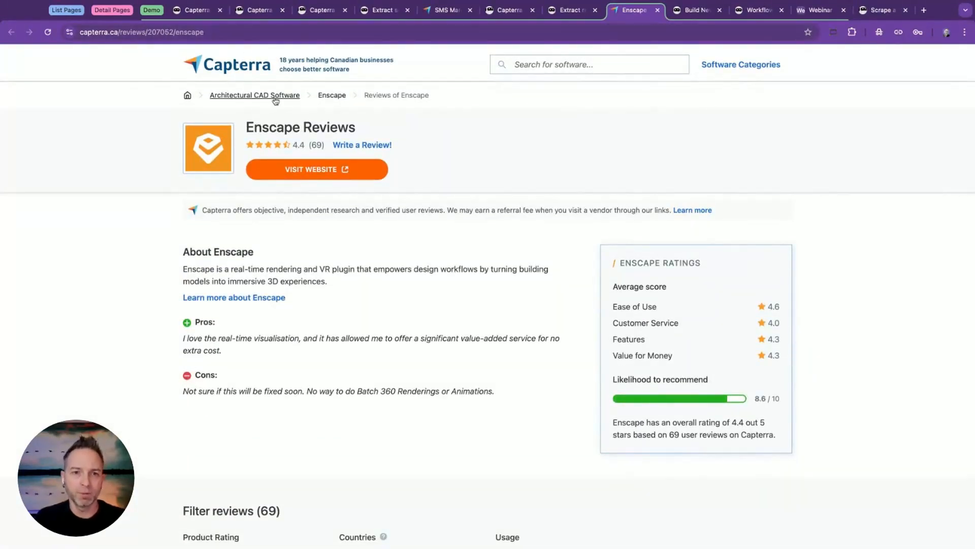
{"action": "left_click", "coordinate": [332, 96], "text": "super"}
{"action": "left_click", "coordinate": [635, 10]}
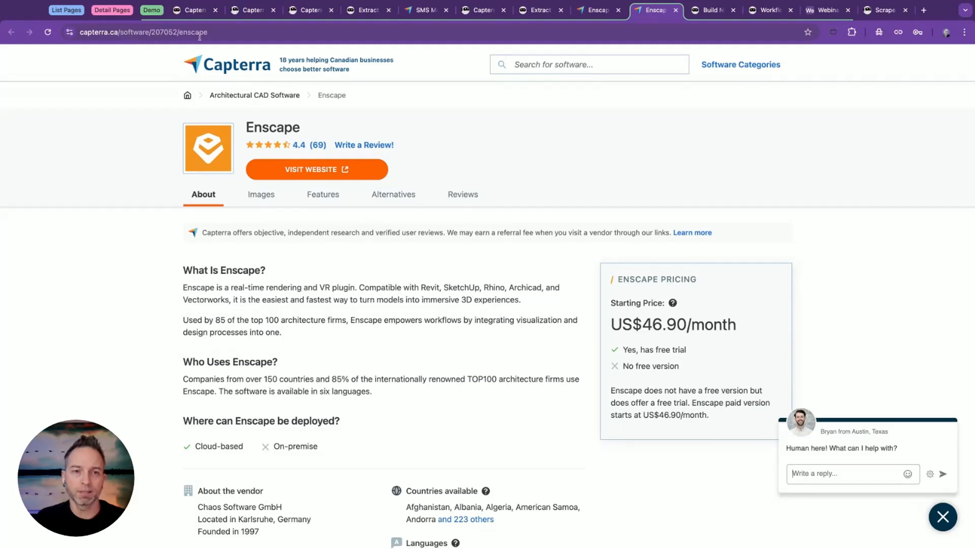
Review the deployment, vendor and pricing details on Enscape's Capterra page and copy the page's URL.
{"action": "scroll", "coordinate": [328, 271], "scroll_direction": "down", "scroll_amount": 3}
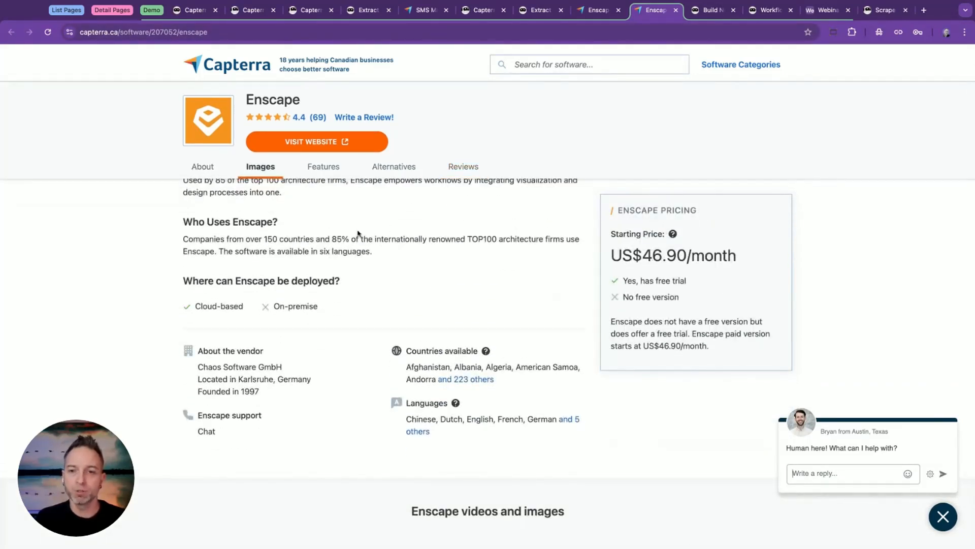
{"action": "scroll", "coordinate": [311, 263], "scroll_direction": "down", "scroll_amount": 2}
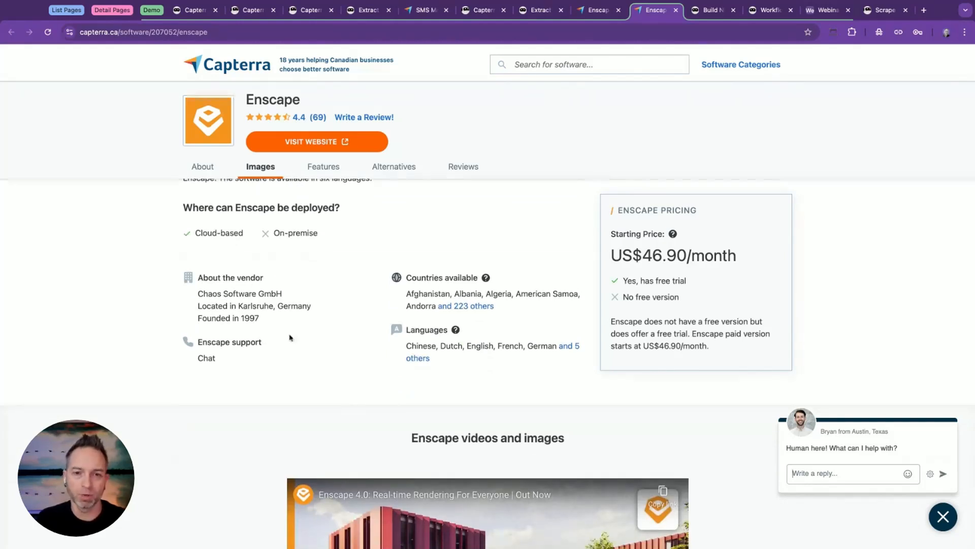
{"action": "scroll", "coordinate": [323, 264], "scroll_direction": "up", "scroll_amount": 4}
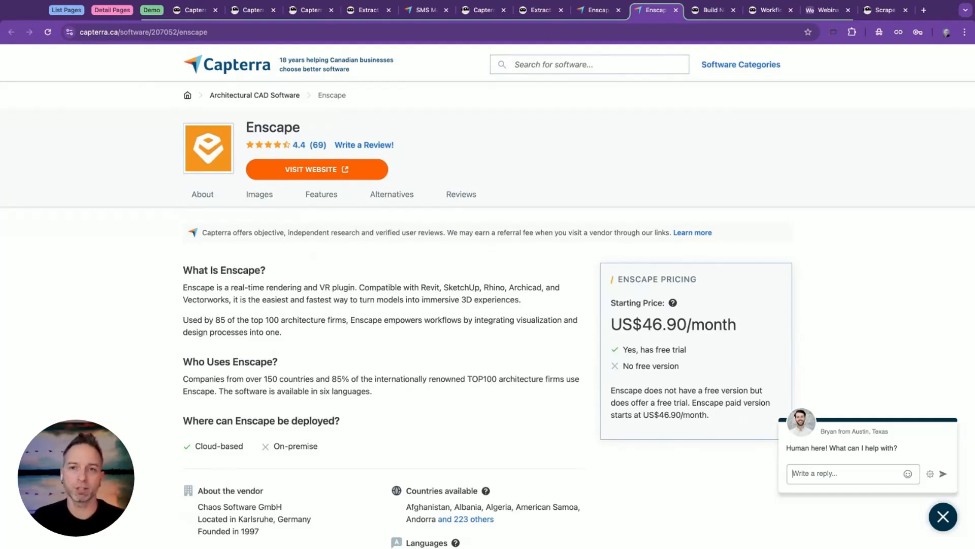
{"action": "left_click", "coordinate": [150, 32]}
{"action": "key", "text": "ctrl+c"}
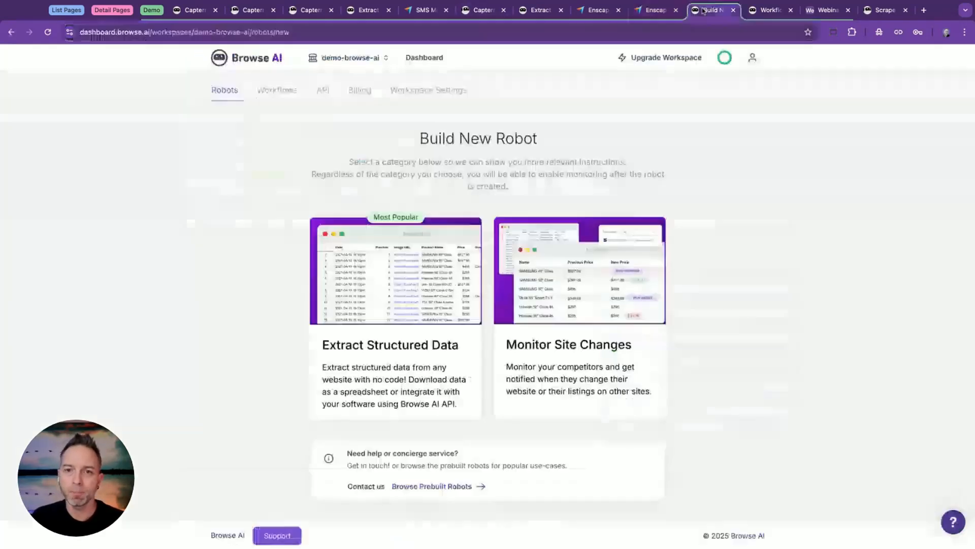
{"action": "left_click", "coordinate": [711, 10]}
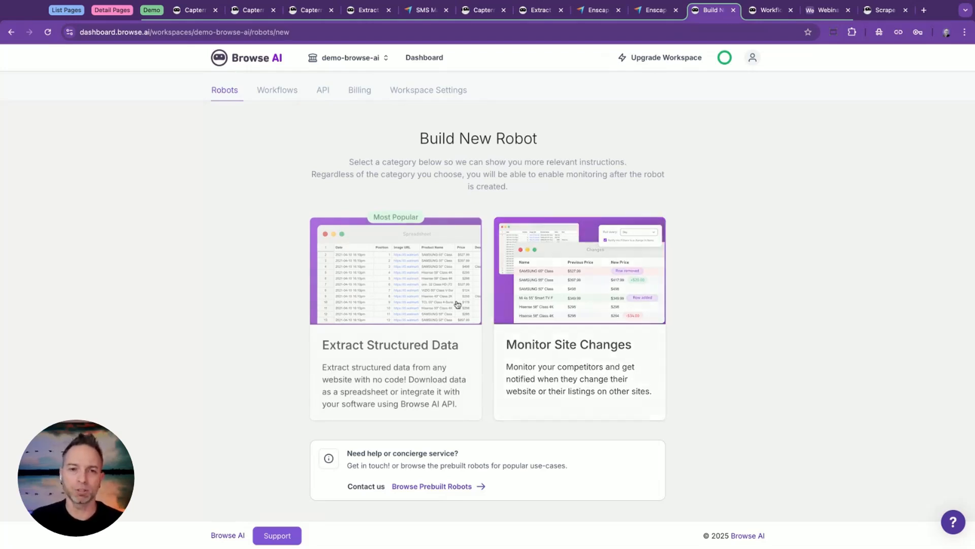
{"action": "left_click", "coordinate": [386, 300]}
{"action": "left_click", "coordinate": [364, 271]}
{"action": "key", "text": "ctrl+v"}
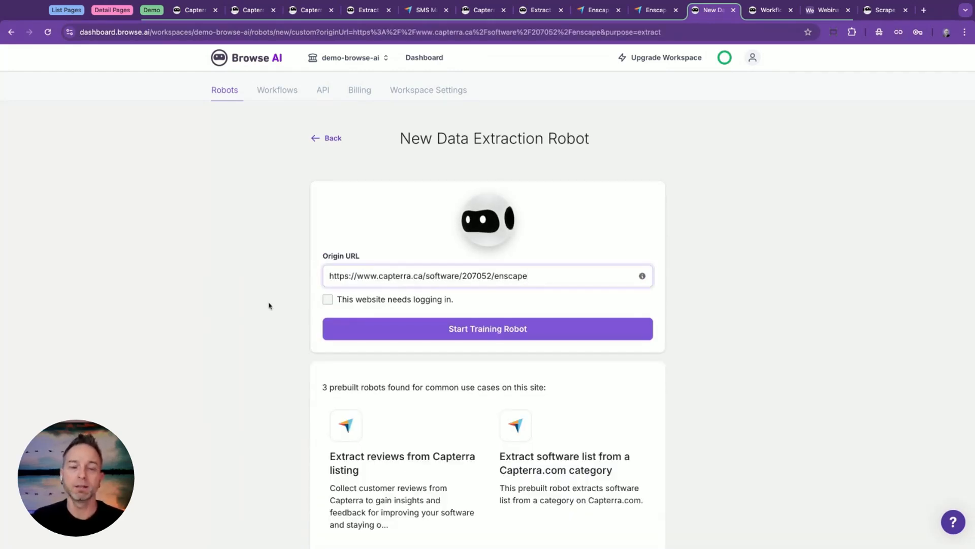
{"action": "scroll", "coordinate": [269, 305], "scroll_direction": "down", "scroll_amount": 3}
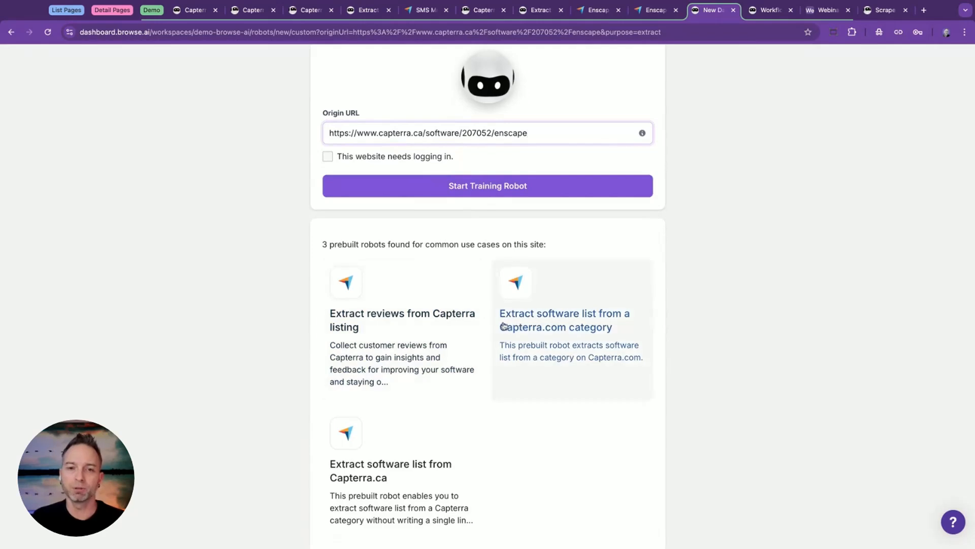
{"action": "scroll", "coordinate": [242, 358], "scroll_direction": "down", "scroll_amount": 1}
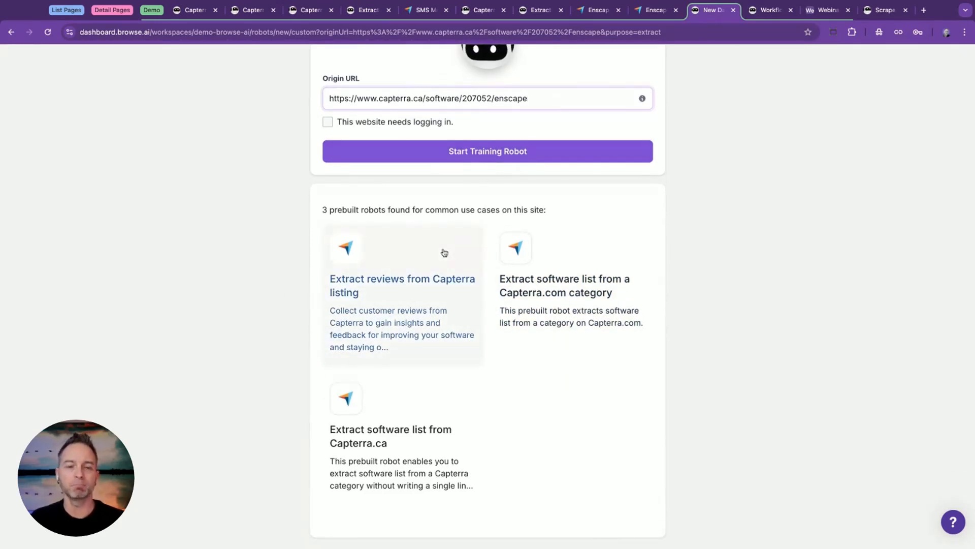
Start training the robot in Robot Studio and begin capturing just text from the Enscape page.
{"action": "scroll", "coordinate": [444, 252], "scroll_direction": "up", "scroll_amount": 4}
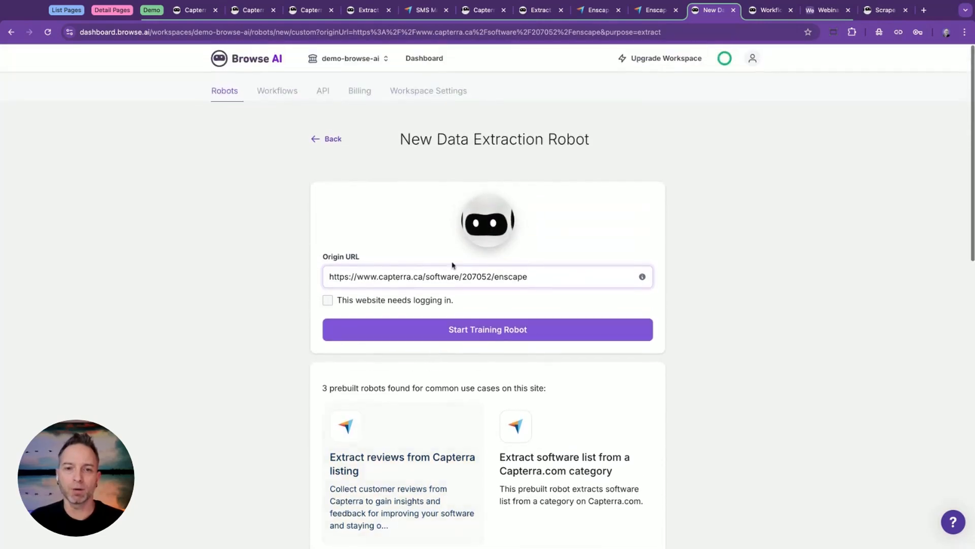
{"action": "left_click", "coordinate": [482, 331]}
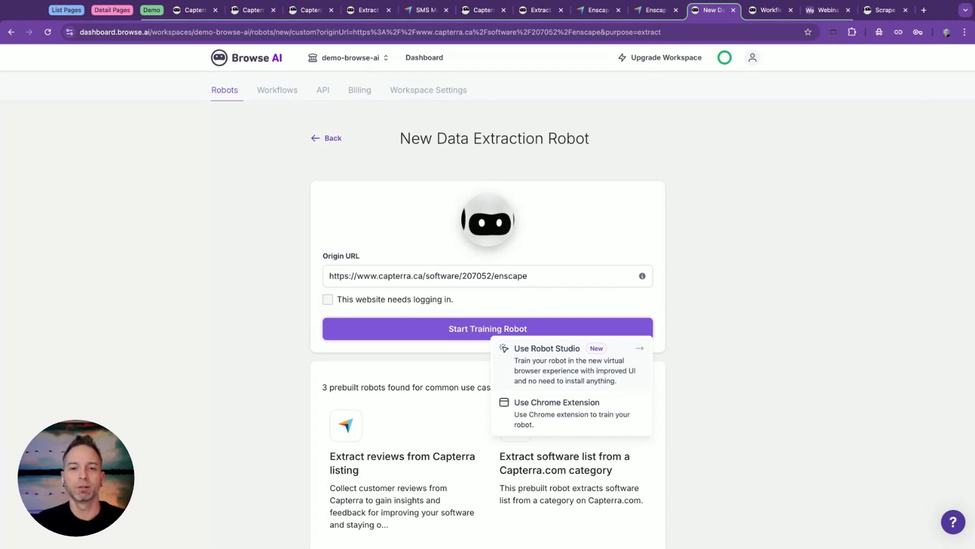
{"action": "left_click", "coordinate": [572, 364]}
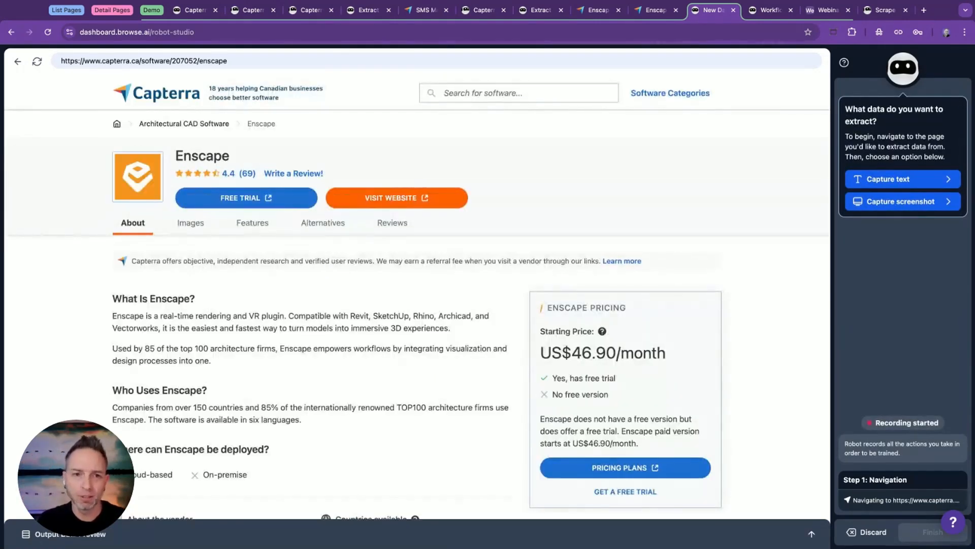
{"action": "left_click", "coordinate": [869, 186]}
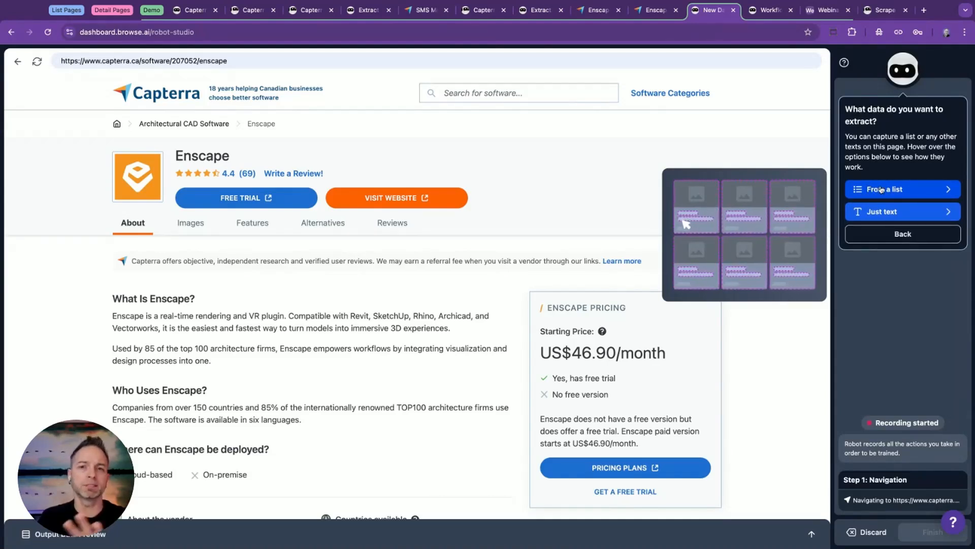
{"action": "left_click", "coordinate": [890, 213]}
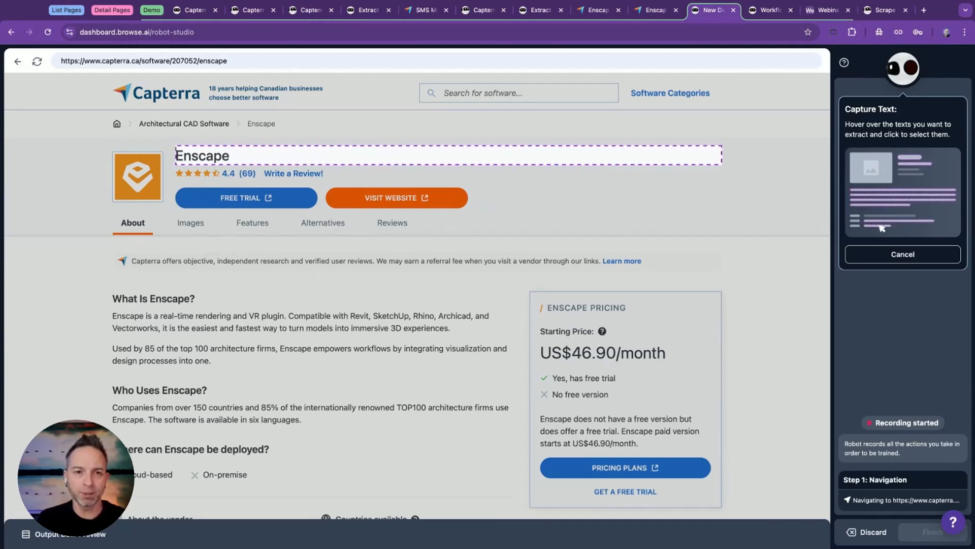
Select the product name, star rating score and review count in the page header for text capture.
{"action": "left_click", "coordinate": [178, 155]}
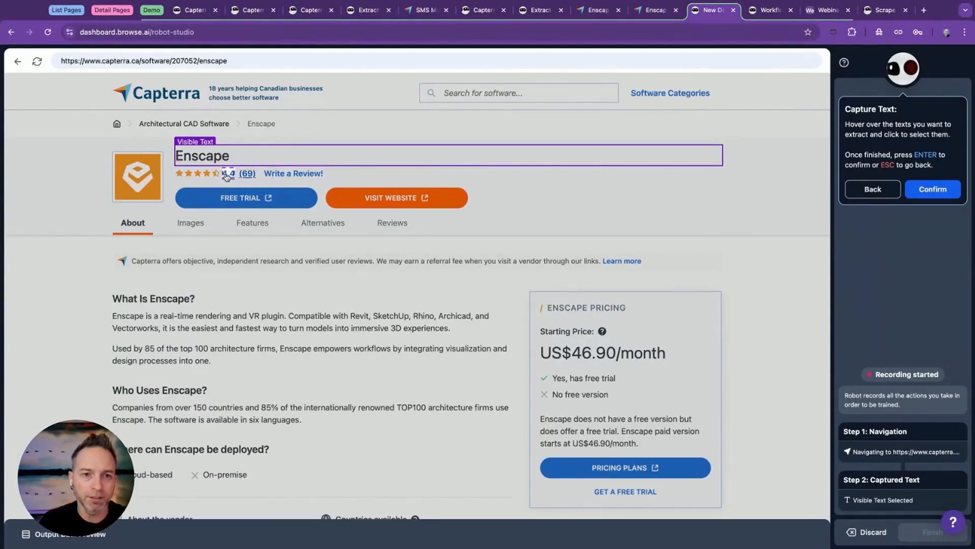
{"action": "left_click", "coordinate": [227, 174]}
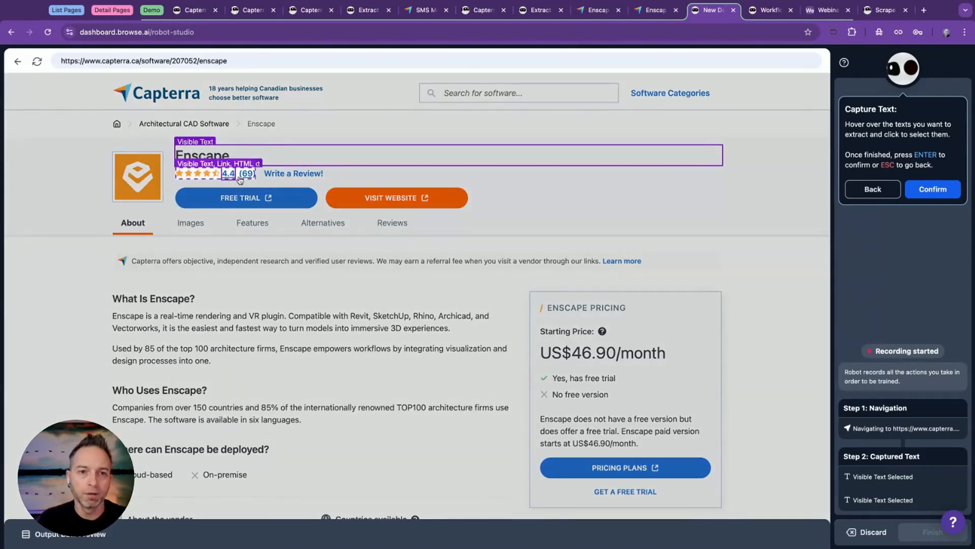
{"action": "left_click", "coordinate": [247, 174]}
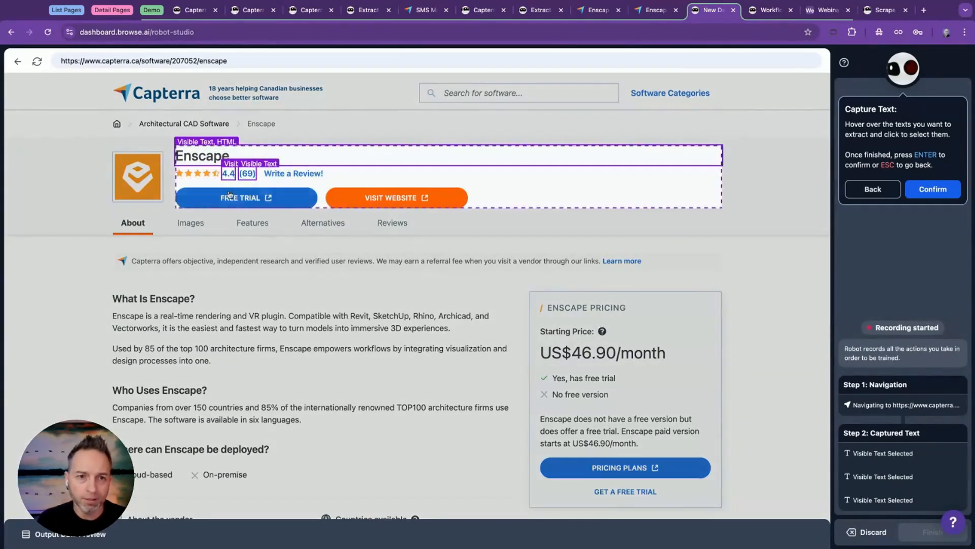
Add the visible text of the vendor details, available countries, Enscape support and languages to the capture selection.
{"action": "scroll", "coordinate": [314, 312], "scroll_direction": "down", "scroll_amount": 5}
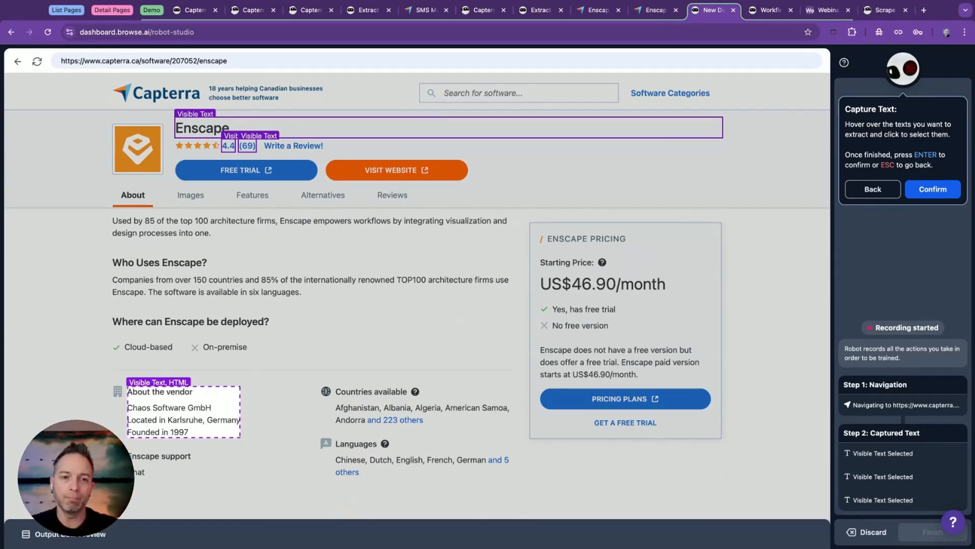
{"action": "left_click", "coordinate": [172, 405]}
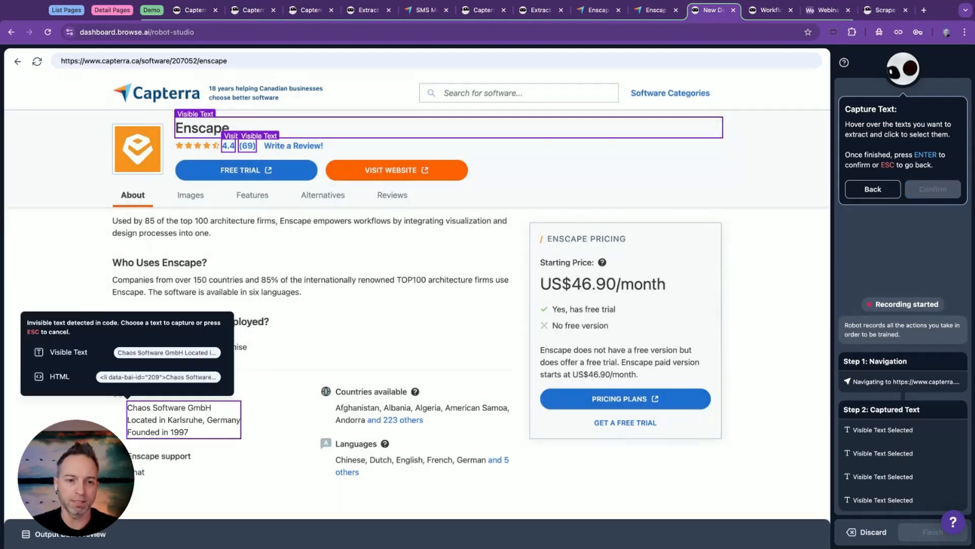
{"action": "left_click", "coordinate": [80, 352]}
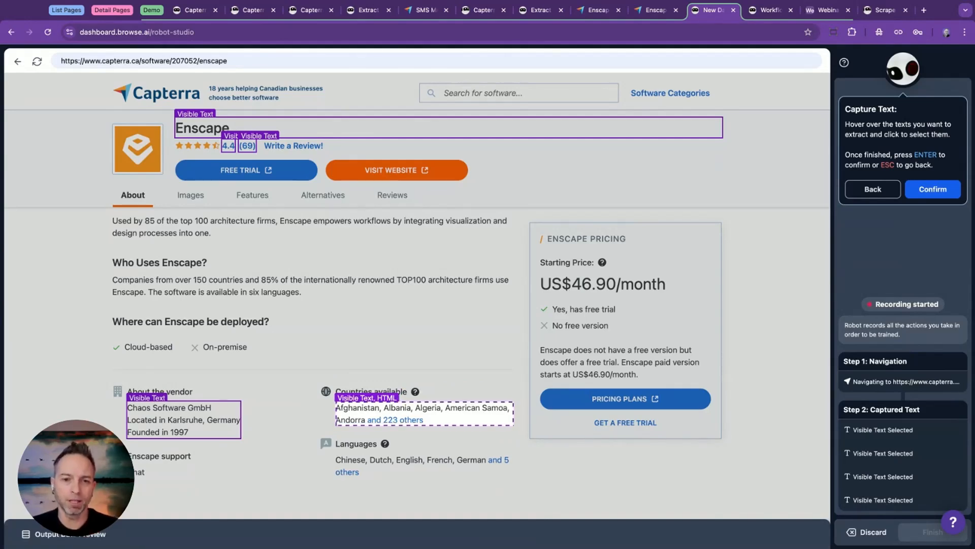
{"action": "left_click", "coordinate": [386, 412]}
{"action": "left_click", "coordinate": [286, 351]}
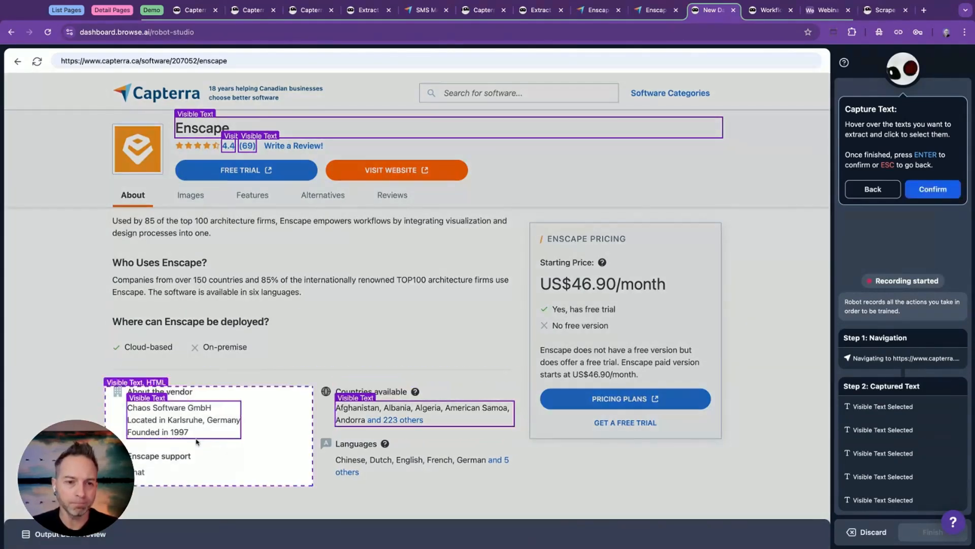
{"action": "left_click", "coordinate": [142, 471]}
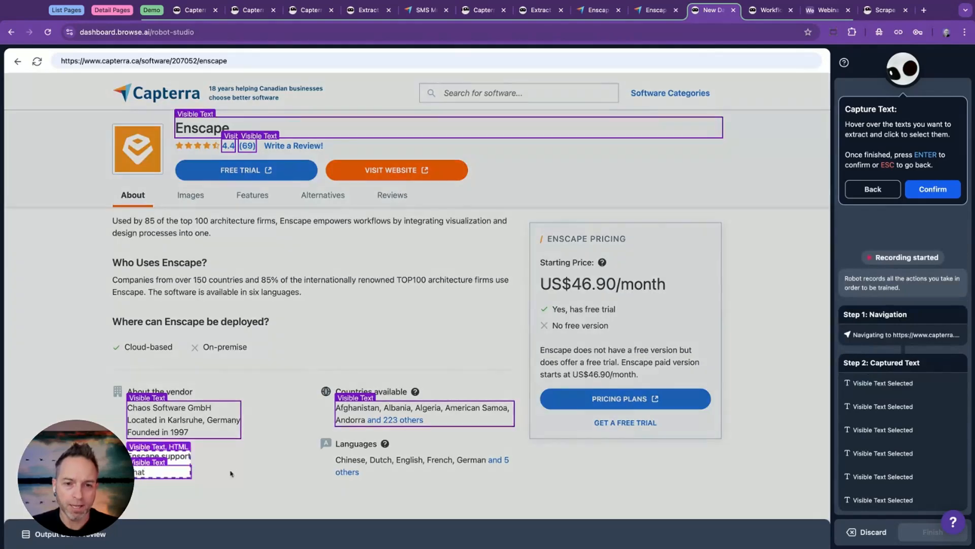
{"action": "left_click", "coordinate": [342, 464]}
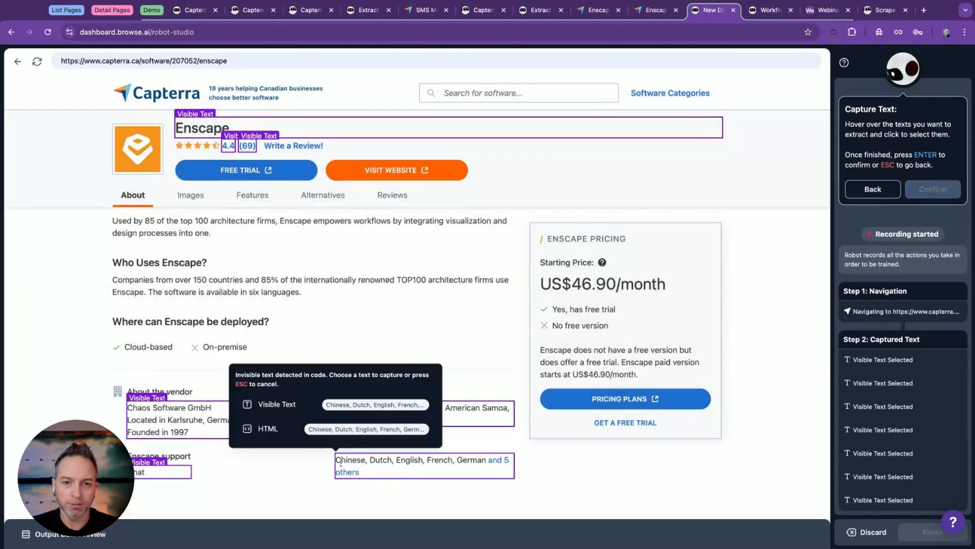
{"action": "left_click", "coordinate": [283, 409]}
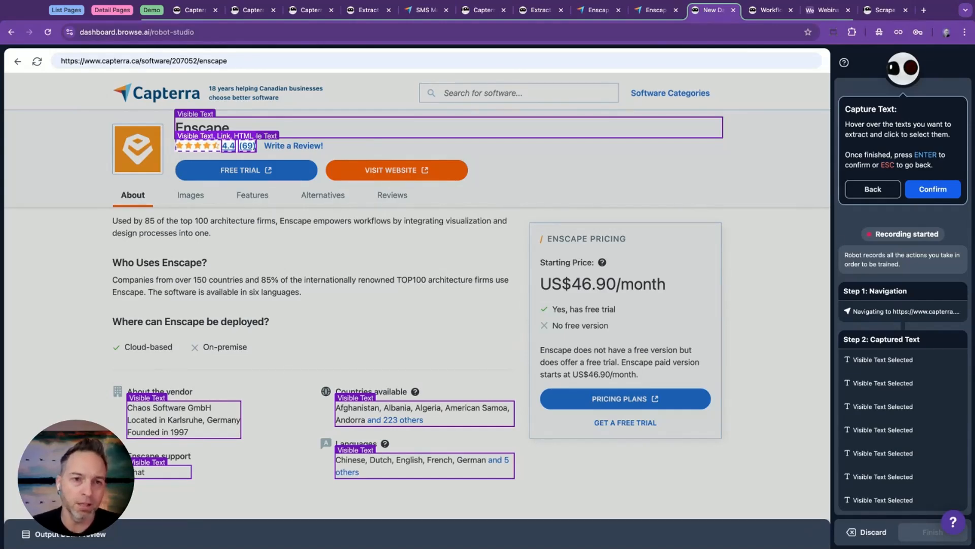
Capture the link behind the header's rating stars and confirm the text selection.
{"action": "left_click", "coordinate": [198, 146]}
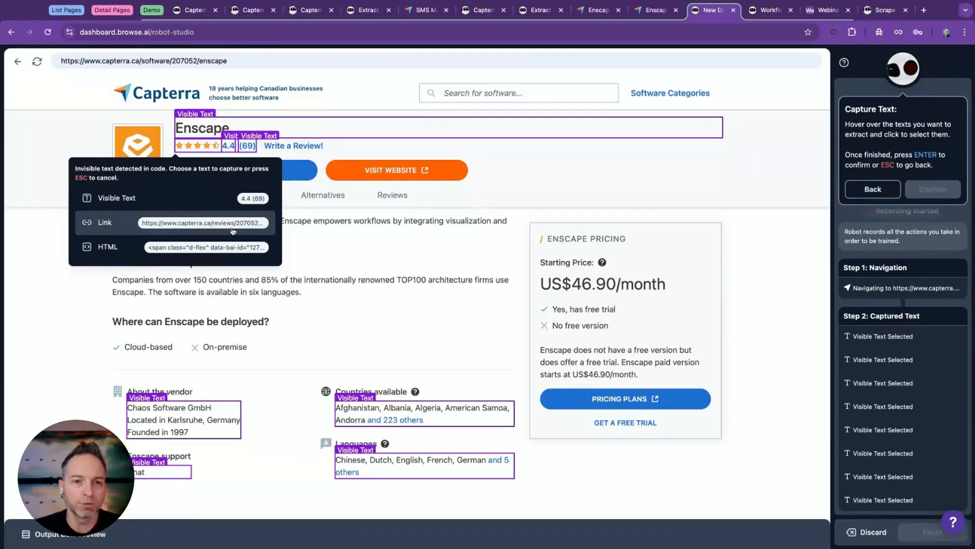
{"action": "left_click", "coordinate": [106, 222]}
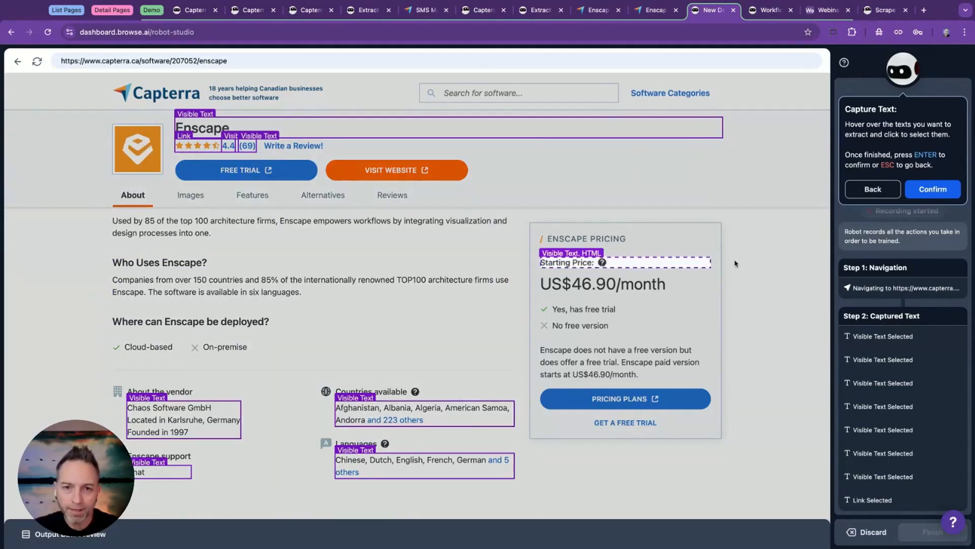
{"action": "left_click", "coordinate": [930, 189]}
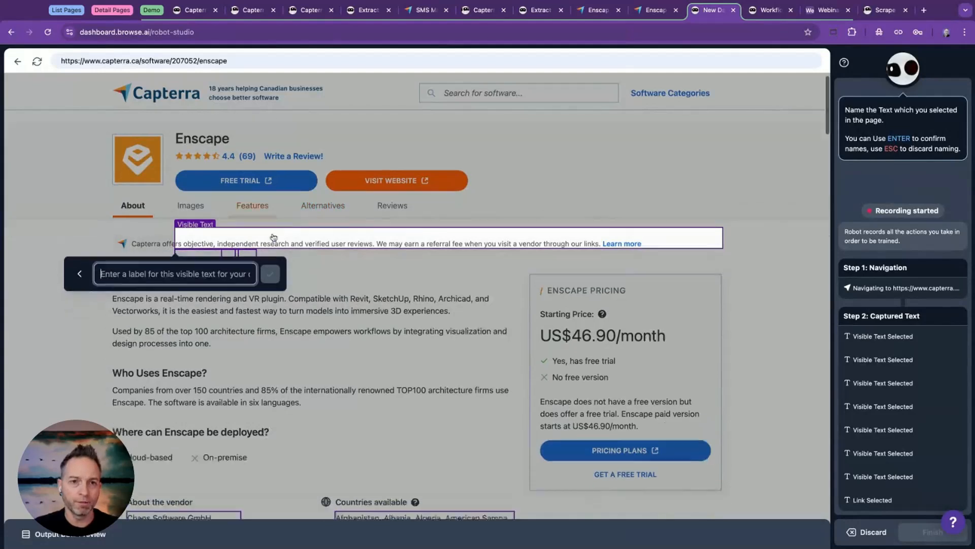
Label the captured product name, rating score and review count as Name, Rating and Reviews.
{"action": "type", "text": "Name"}
{"action": "key", "text": "Return"}
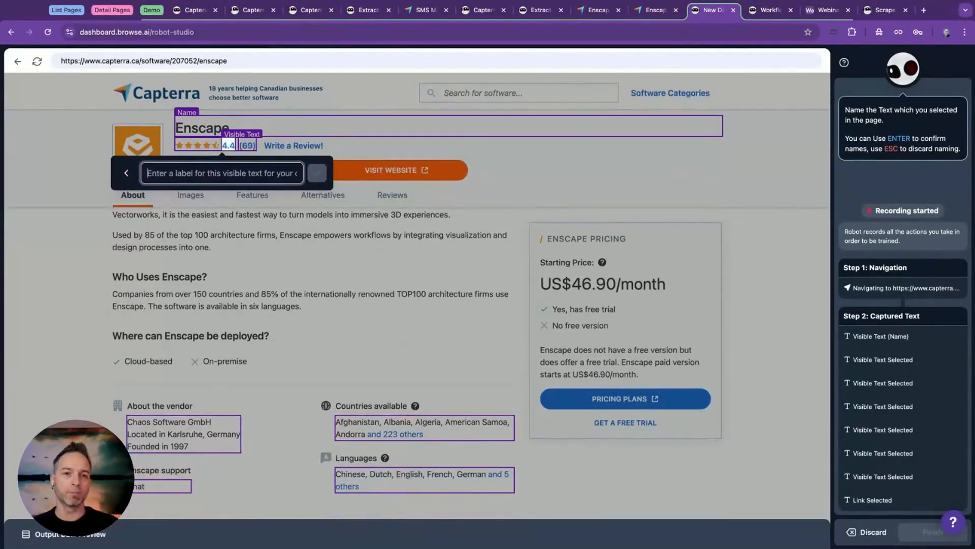
{"action": "type", "text": "Rating"}
{"action": "key", "text": "Return"}
{"action": "type", "text": "Revi"}
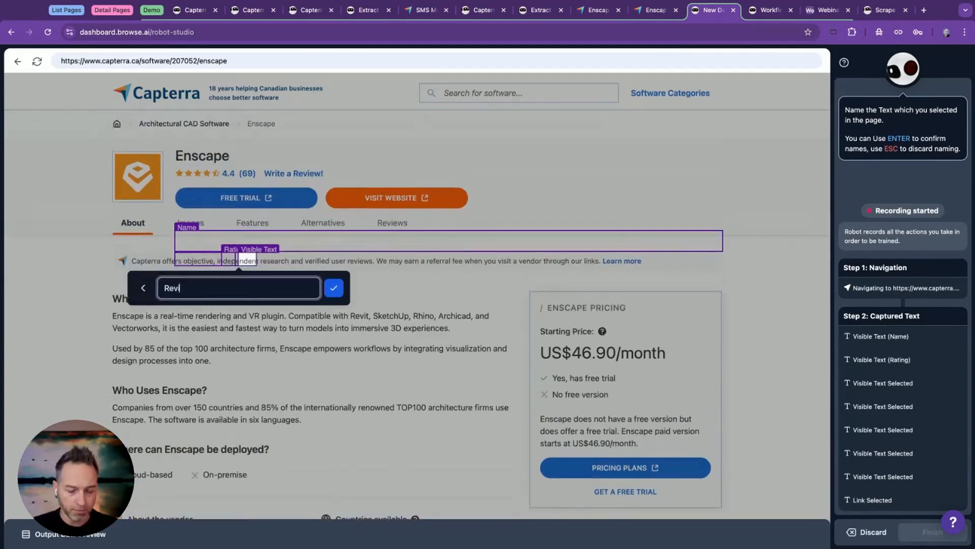
{"action": "type", "text": "ews"}
{"action": "key", "text": "Return"}
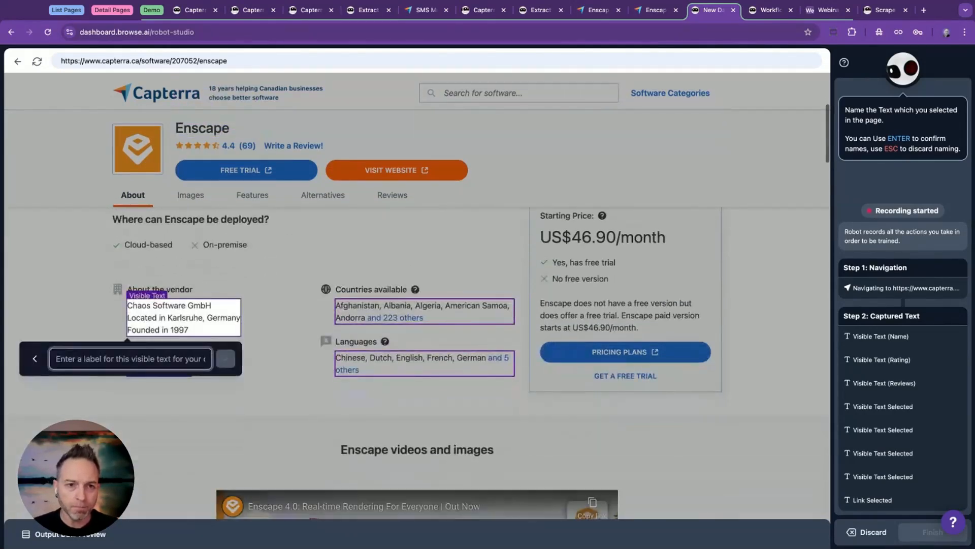
Label the vendor details About, the countries Countries Avail, the support text Support and the languages text Languages.
{"action": "type", "text": "Ab"}
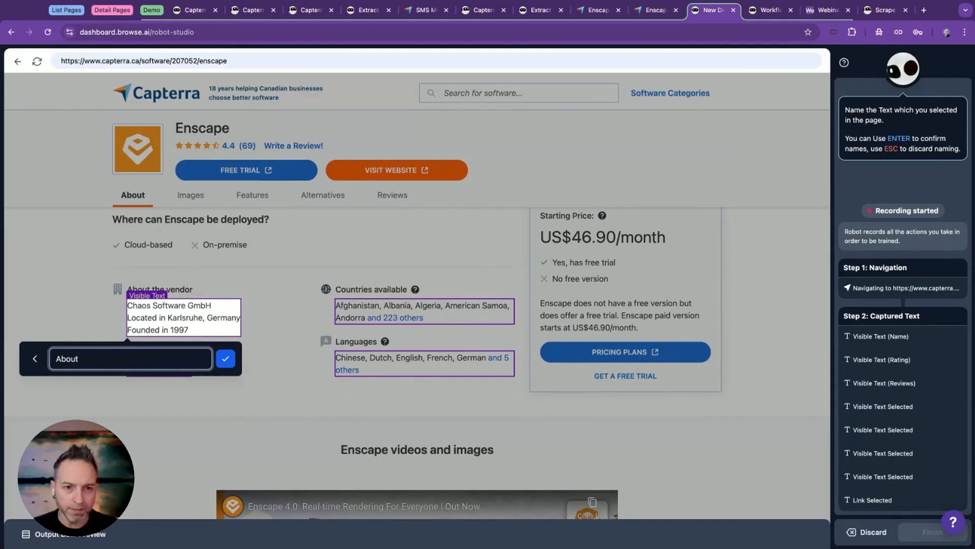
{"action": "type", "text": "out"}
{"action": "key", "text": "Return"}
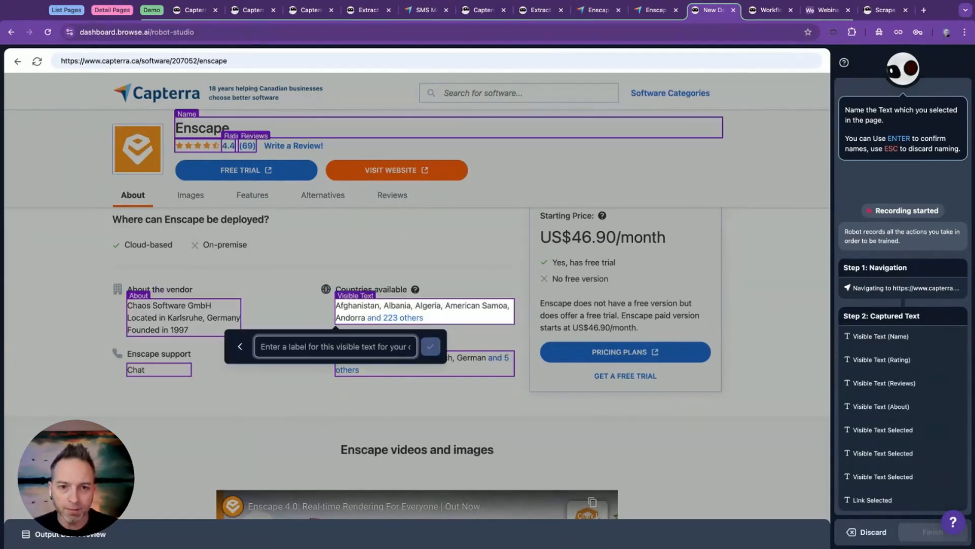
{"action": "type", "text": "Countries Avail"}
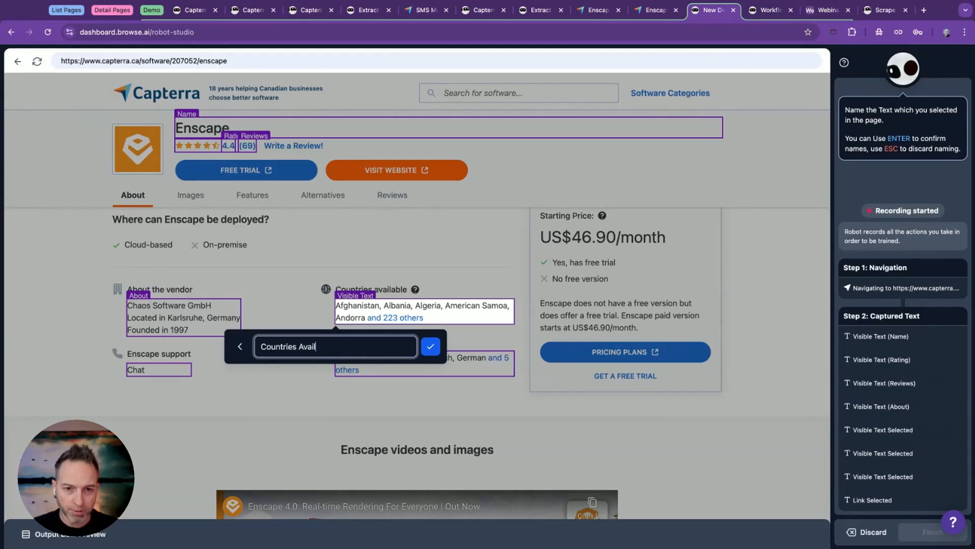
{"action": "key", "text": "Return"}
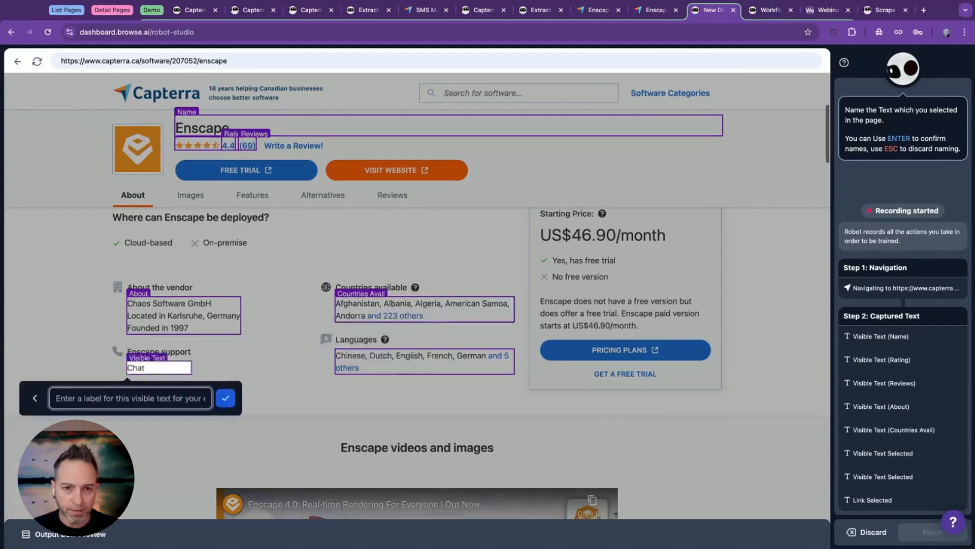
{"action": "type", "text": "Support"}
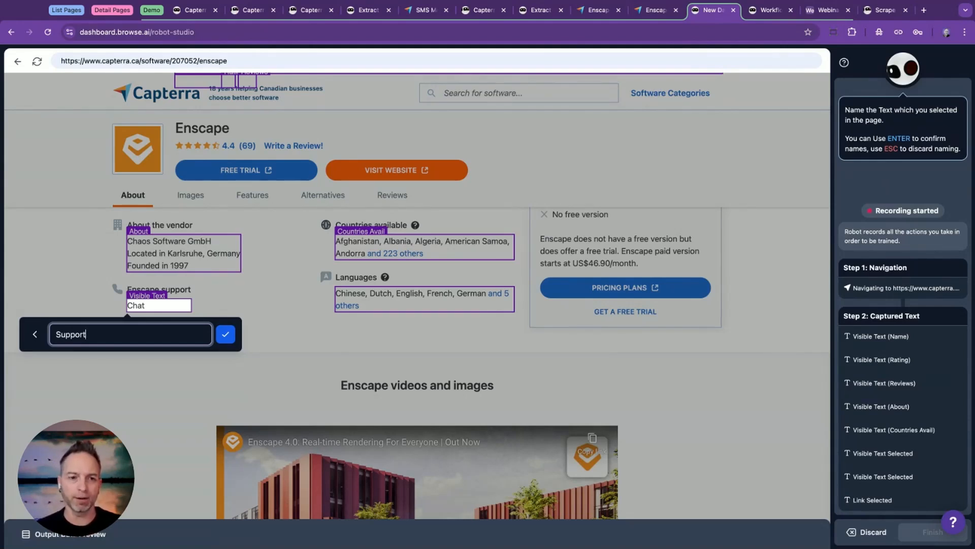
{"action": "key", "text": "Return"}
{"action": "type", "text": "Languages"}
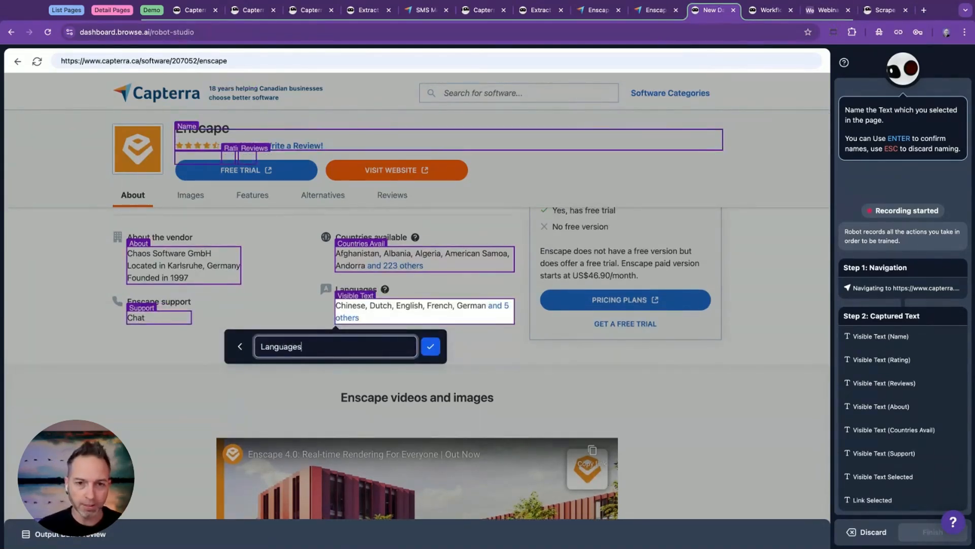
{"action": "key", "text": "Return"}
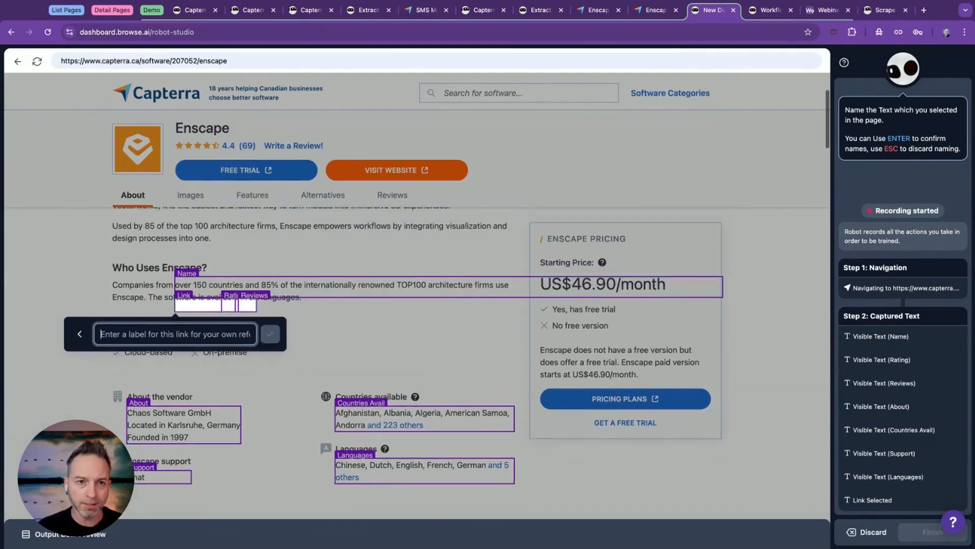
Label the captured rating link Reviews Link, check the output data preview and save the captured texts.
{"action": "type", "text": "R"}
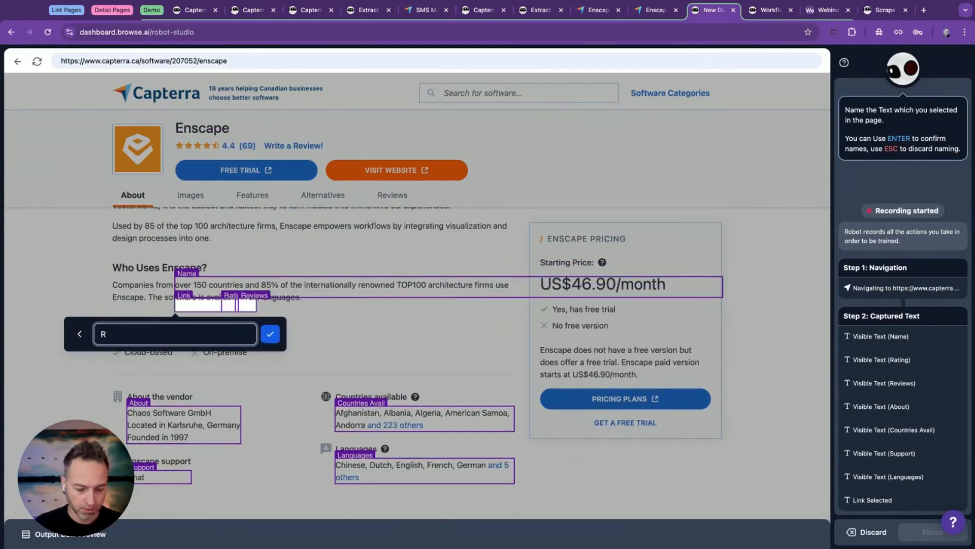
{"action": "type", "text": "eviews Li"}
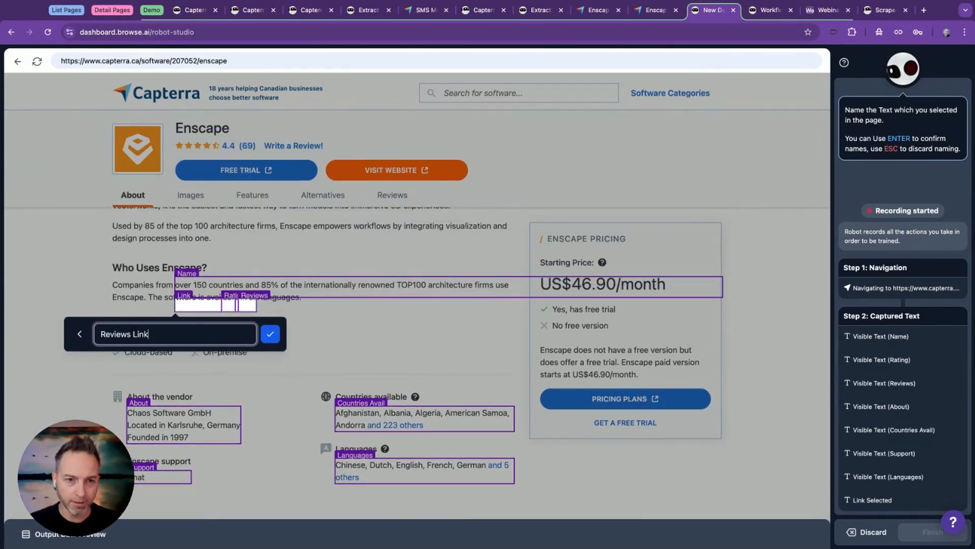
{"action": "type", "text": "nk"}
{"action": "key", "text": "BackSpace"}
{"action": "key", "text": "BackSpace"}
{"action": "key", "text": "BackSpace"}
{"action": "key", "text": "BackSpace"}
{"action": "key", "text": "BackSpace"}
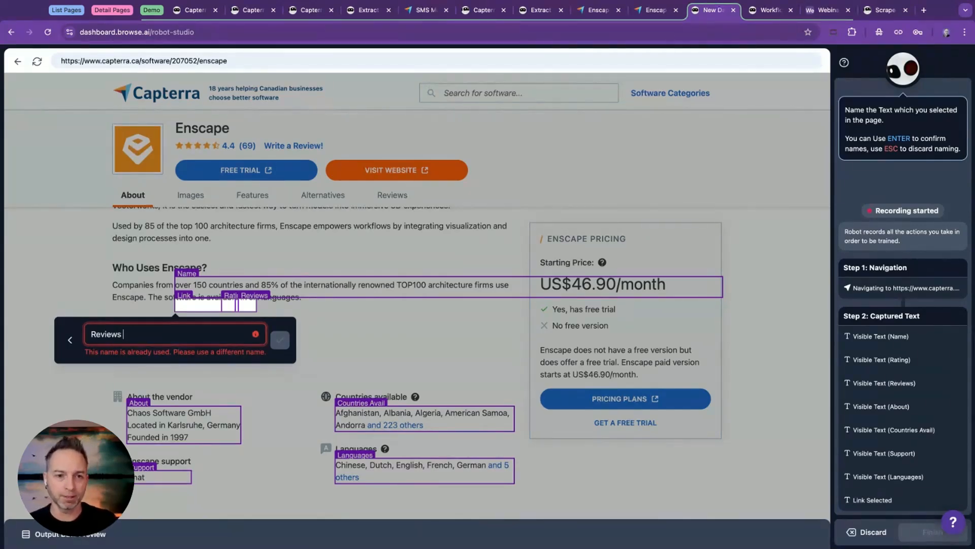
{"action": "type", "text": "Link"}
{"action": "key", "text": "Return"}
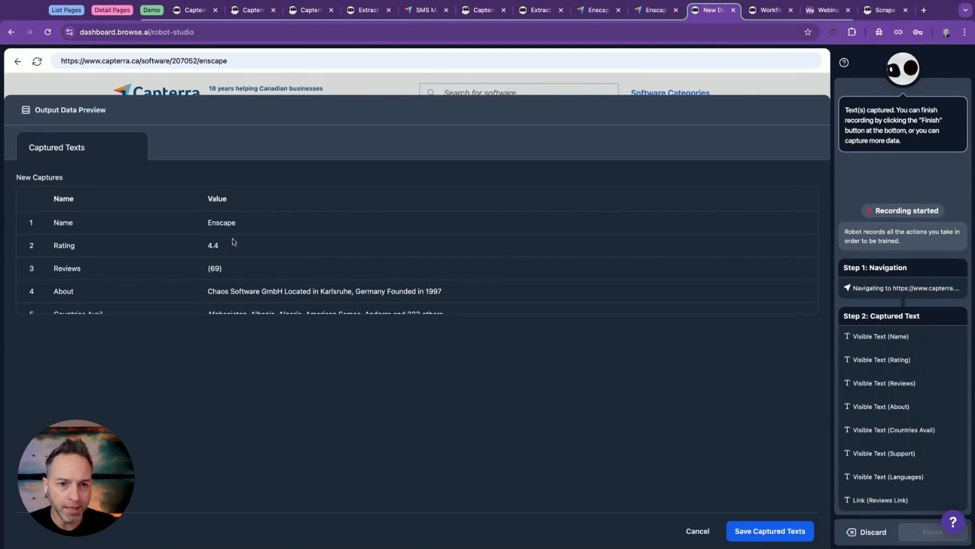
{"action": "scroll", "coordinate": [120, 240], "scroll_direction": "down", "scroll_amount": 3}
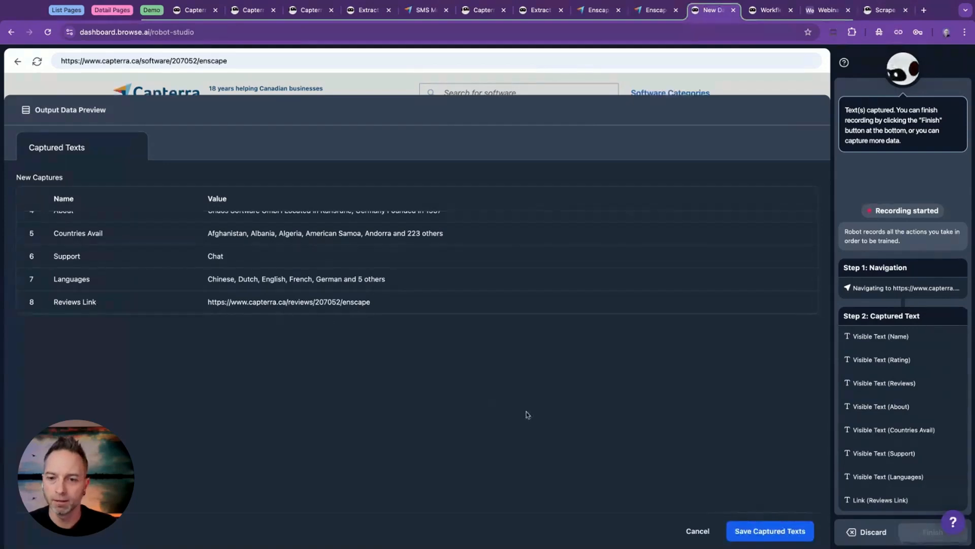
{"action": "left_click", "coordinate": [762, 531]}
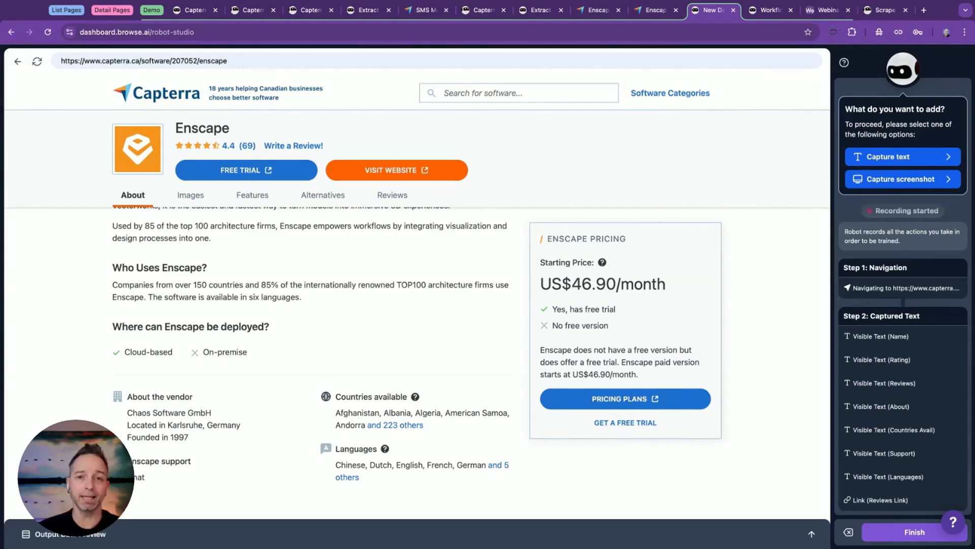
Look through Enscape's detail page down to its reviews and record a jump to the Features section.
{"action": "scroll", "coordinate": [333, 279], "scroll_direction": "down", "scroll_amount": 5}
{"action": "scroll", "coordinate": [333, 278], "scroll_direction": "down", "scroll_amount": 15}
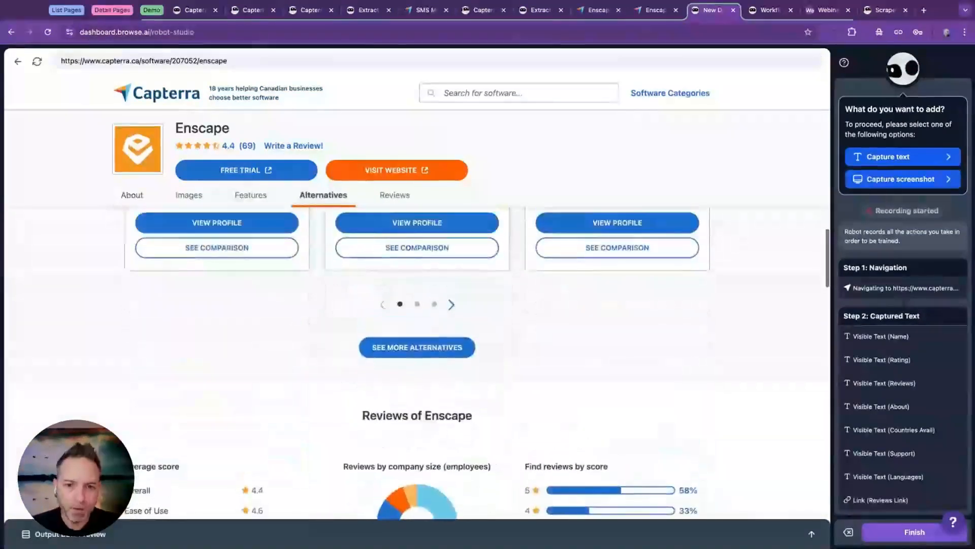
{"action": "scroll", "coordinate": [243, 275], "scroll_direction": "down", "scroll_amount": 4}
{"action": "scroll", "coordinate": [243, 275], "scroll_direction": "down", "scroll_amount": 7}
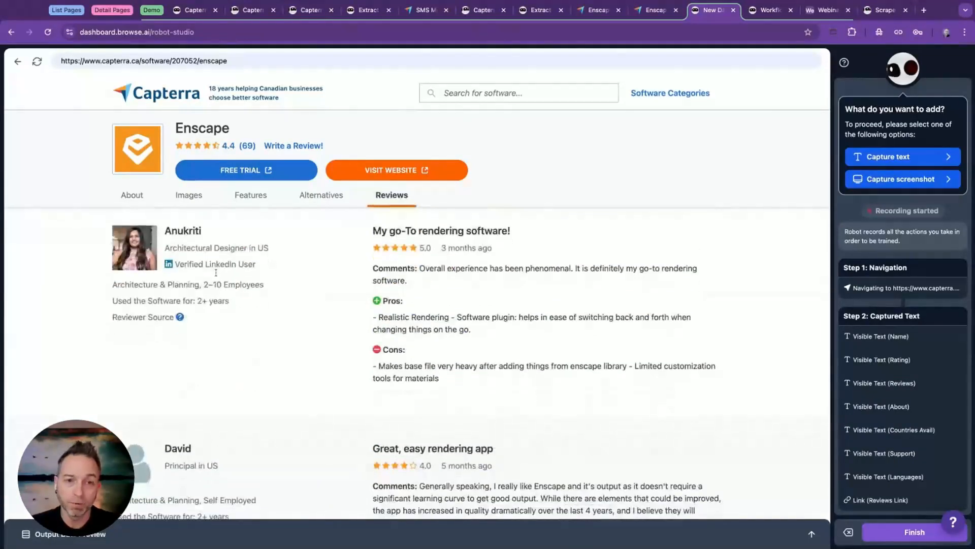
{"action": "left_click", "coordinate": [255, 198]}
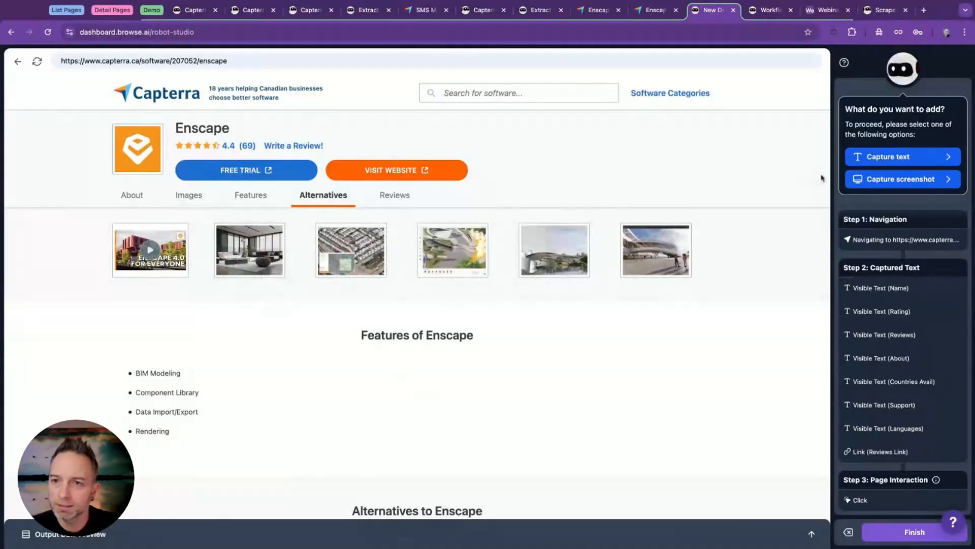
Capture the bullet items under Features of Enscape as a list named Features with a Feature column.
{"action": "left_click", "coordinate": [859, 160]}
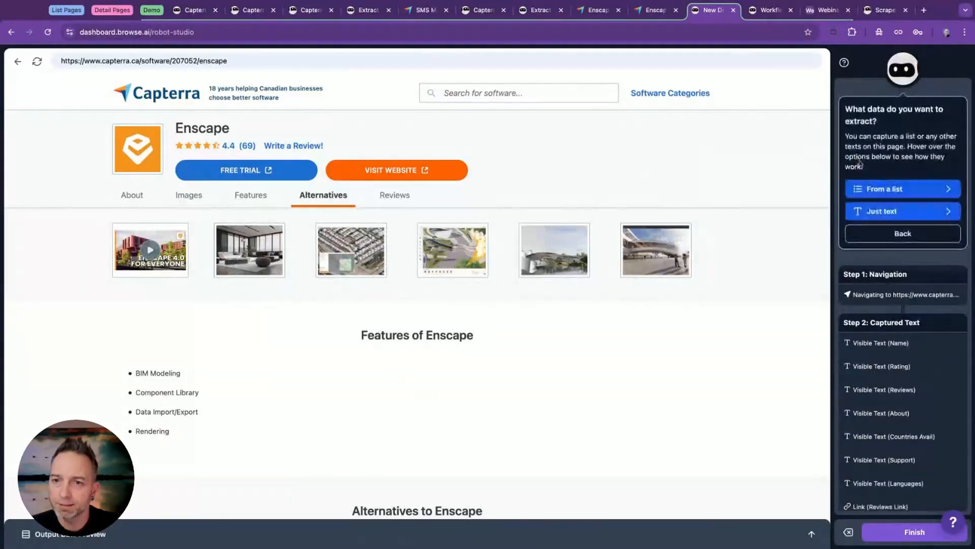
{"action": "left_click", "coordinate": [876, 189]}
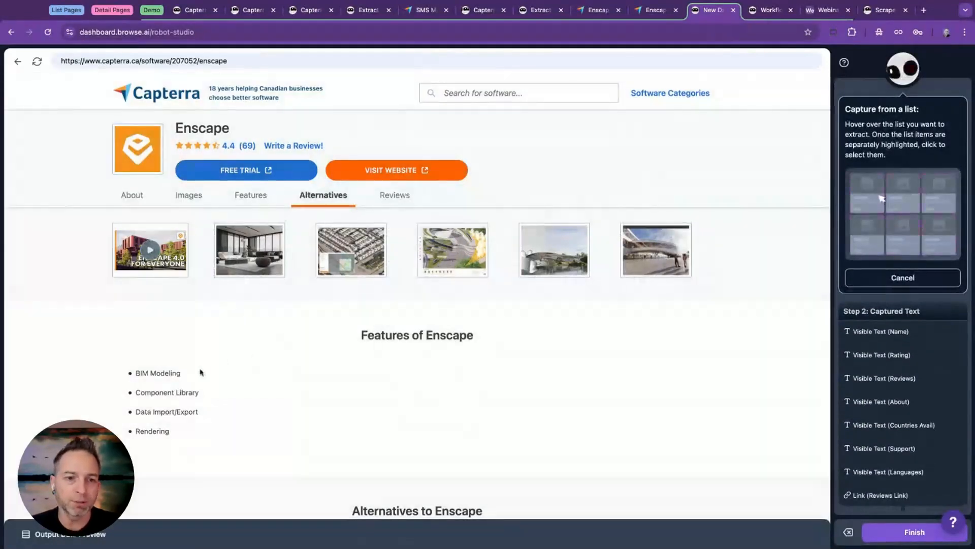
{"action": "mouse_move", "coordinate": [184, 374]}
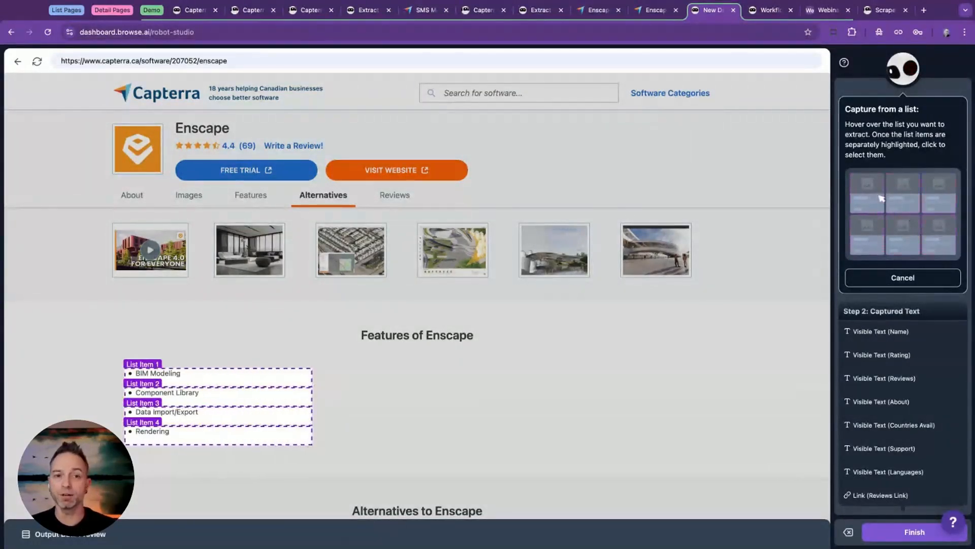
{"action": "left_click", "coordinate": [183, 375]}
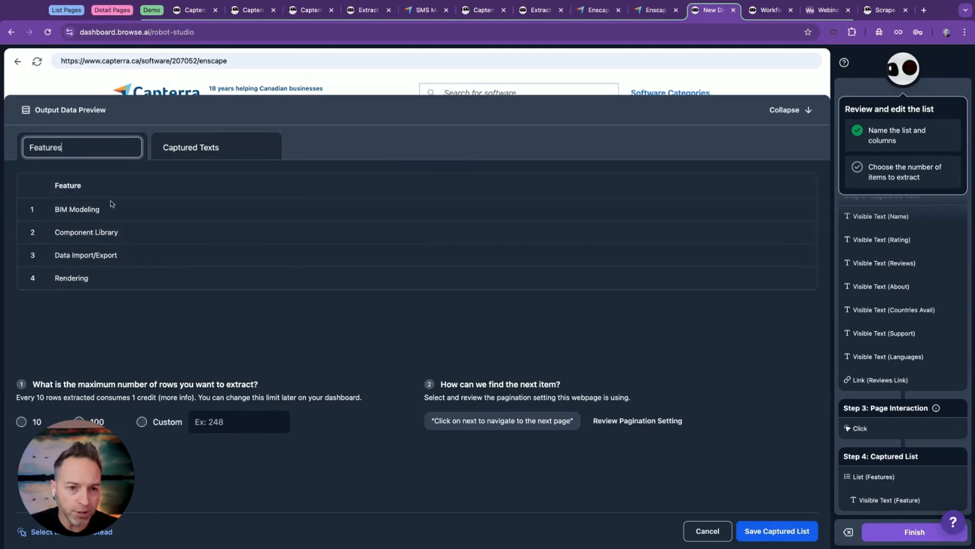
Set a custom maximum of 20 rows to extract for the Features list.
{"action": "left_click", "coordinate": [142, 421]}
{"action": "left_click", "coordinate": [204, 419]}
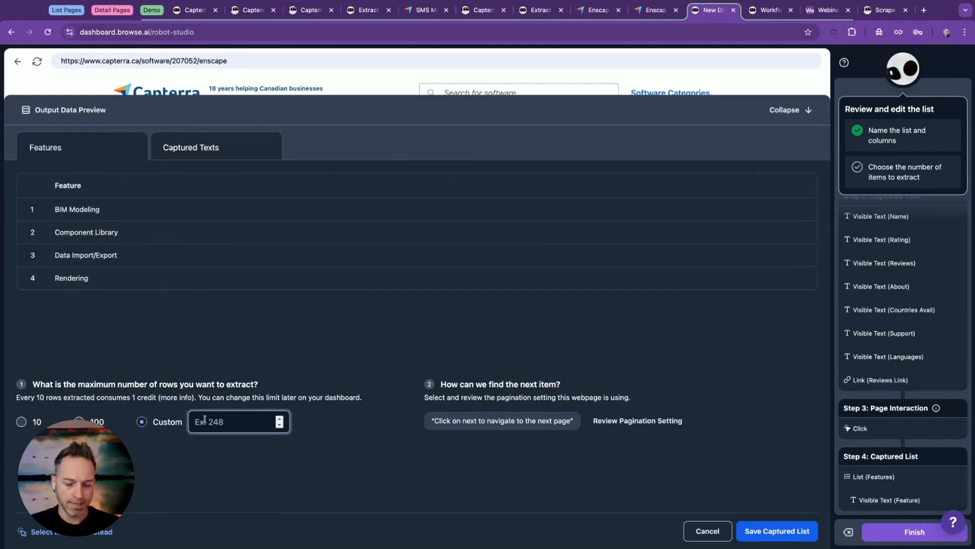
{"action": "type", "text": "20"}
{"action": "left_click", "coordinate": [324, 453]}
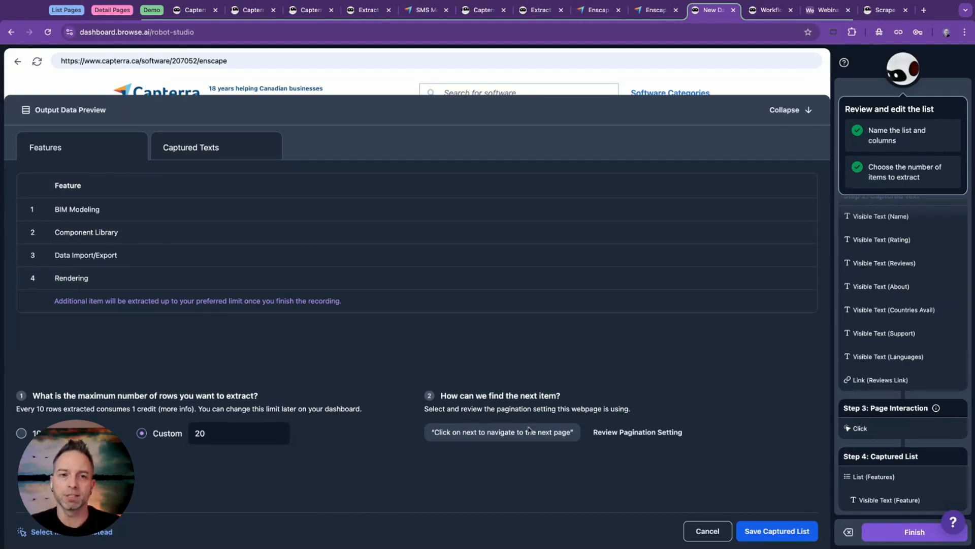
Change the Features list's pagination setting to "No more items to load" and save the captured list.
{"action": "left_click", "coordinate": [615, 432]}
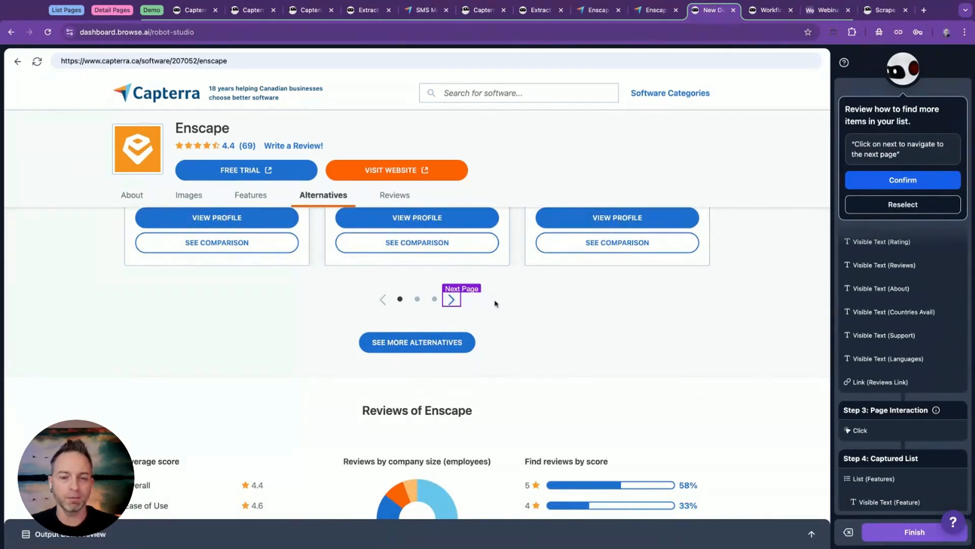
{"action": "scroll", "coordinate": [417, 362], "scroll_direction": "up", "scroll_amount": 7}
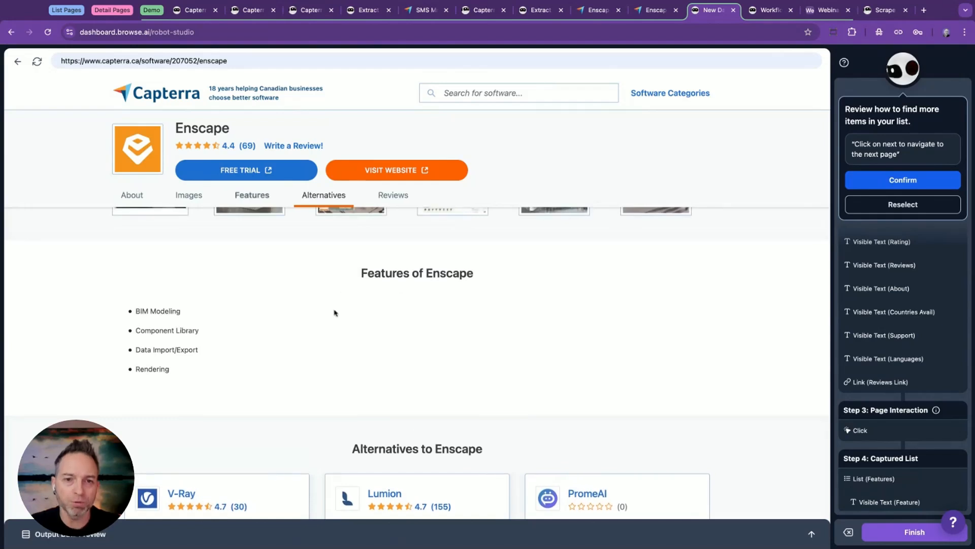
{"action": "left_click", "coordinate": [884, 204]}
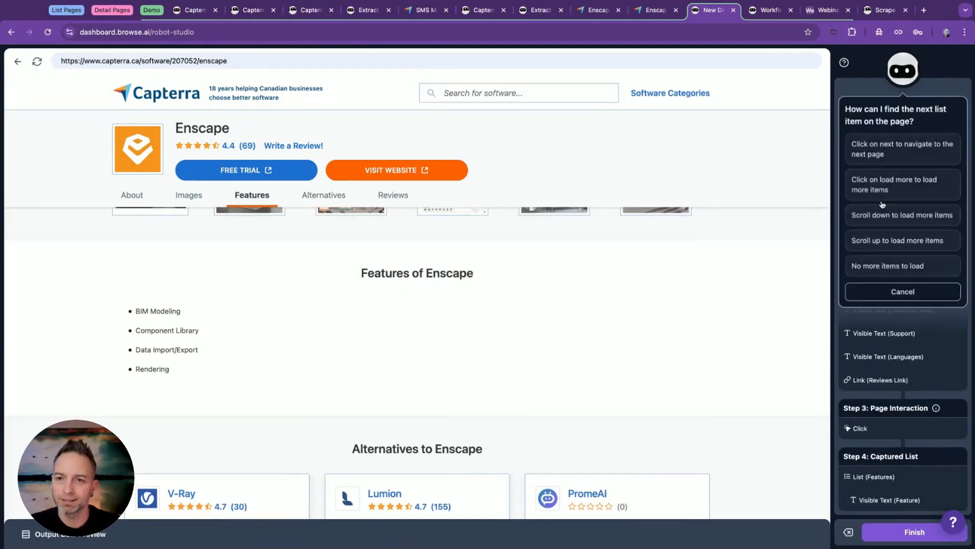
{"action": "left_click", "coordinate": [897, 266]}
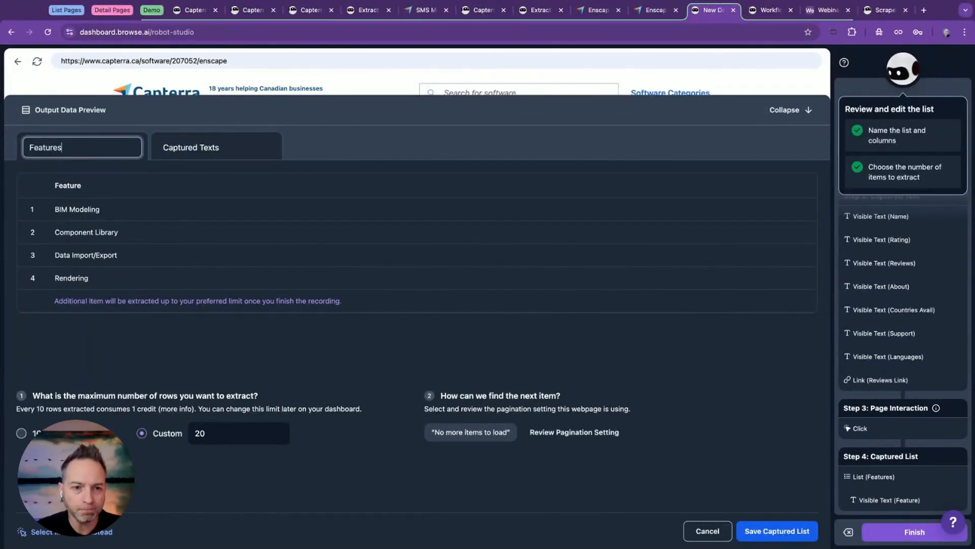
{"action": "left_click", "coordinate": [780, 530]}
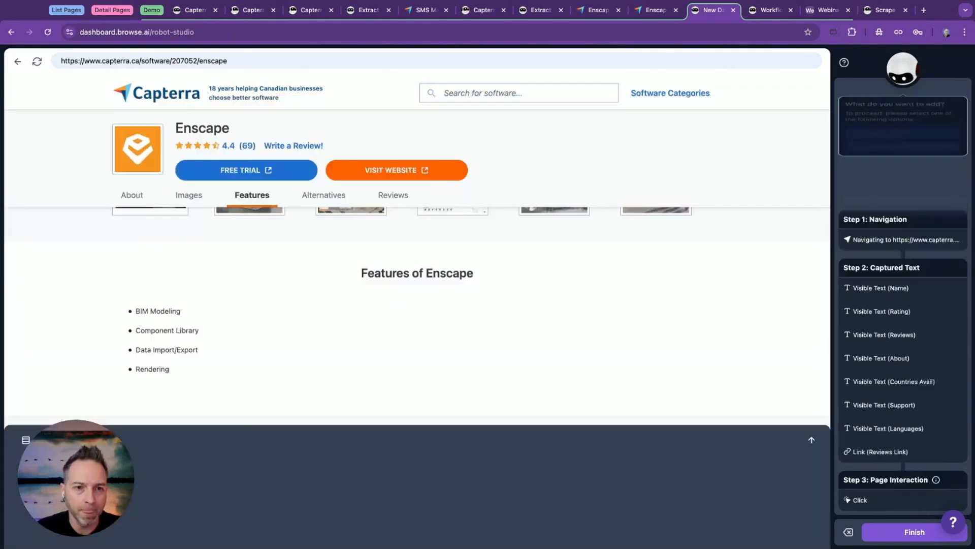
Finish the robot recording and save the robot under the name Software Details.
{"action": "left_click", "coordinate": [863, 532]}
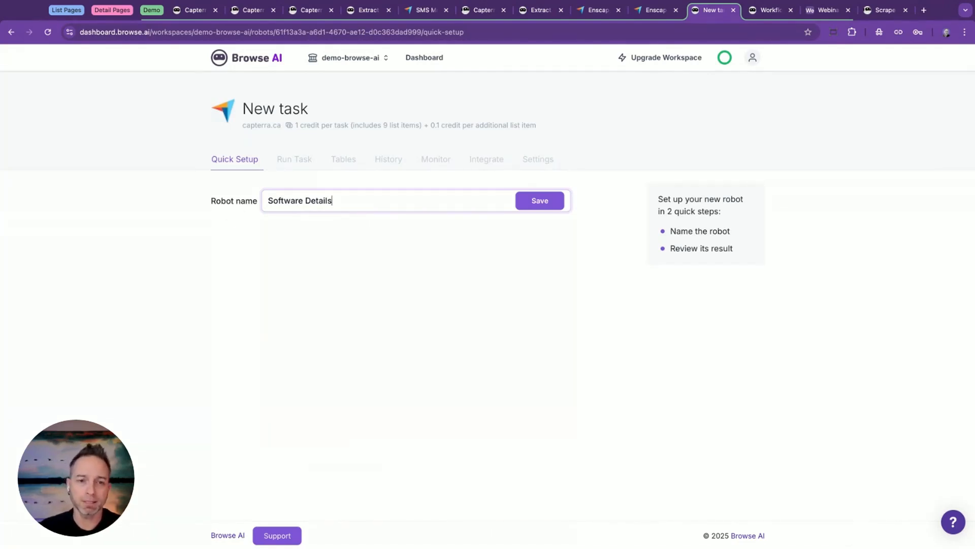
{"action": "left_click", "coordinate": [531, 203]}
Review the robot's captured texts, feature list and final screen, and approve the task results as looking good.
{"action": "scroll", "coordinate": [173, 226], "scroll_direction": "down", "scroll_amount": 3}
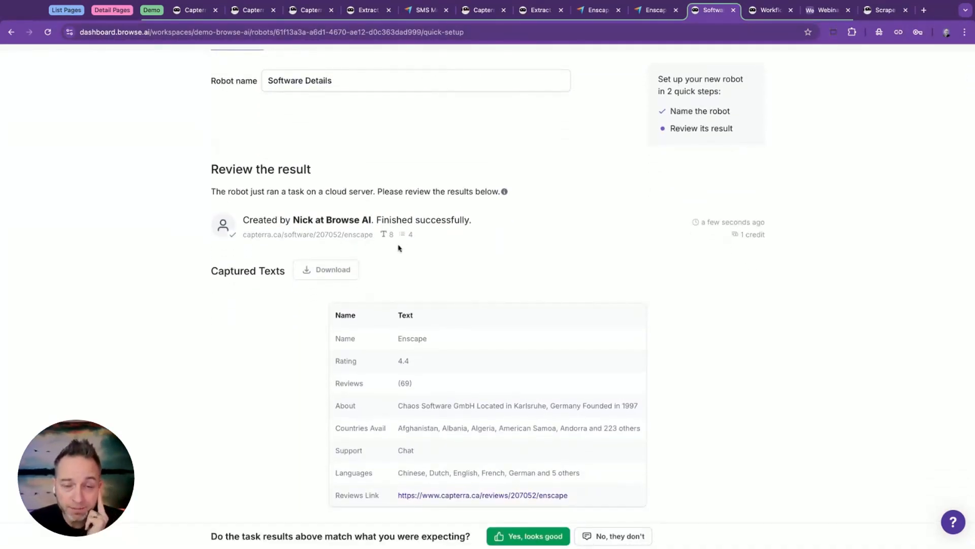
{"action": "scroll", "coordinate": [449, 254], "scroll_direction": "down", "scroll_amount": 2}
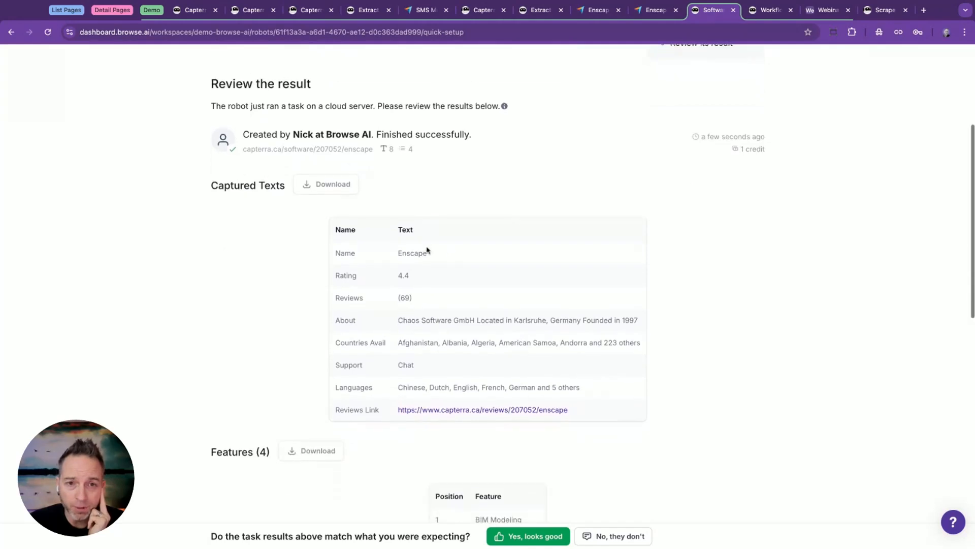
{"action": "scroll", "coordinate": [303, 335], "scroll_direction": "down", "scroll_amount": 6}
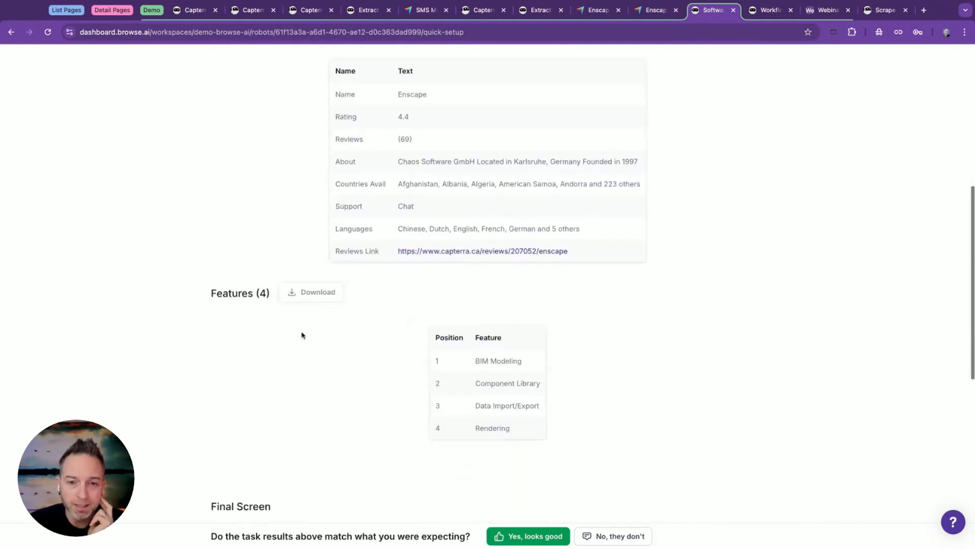
{"action": "scroll", "coordinate": [474, 295], "scroll_direction": "down", "scroll_amount": 4}
{"action": "scroll", "coordinate": [475, 296], "scroll_direction": "down", "scroll_amount": 1}
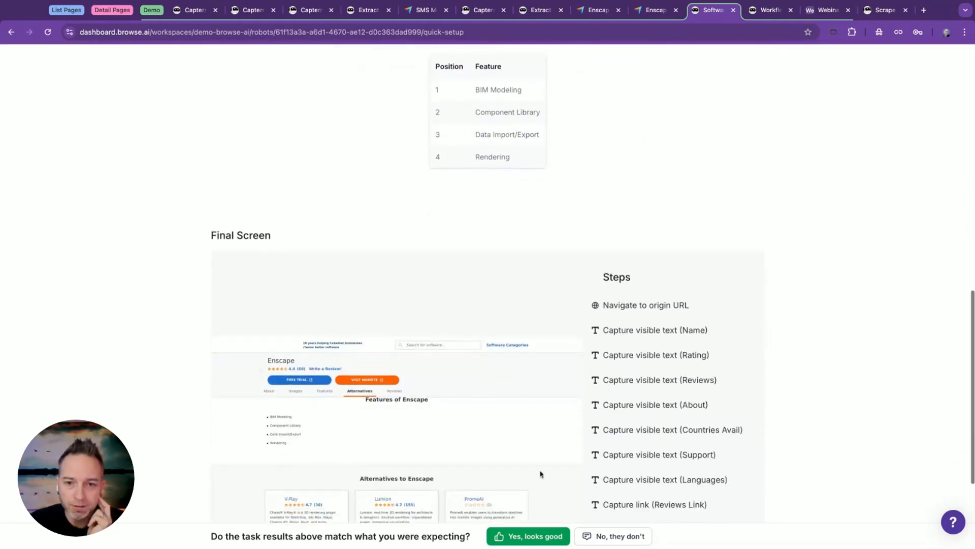
{"action": "left_click", "coordinate": [539, 537]}
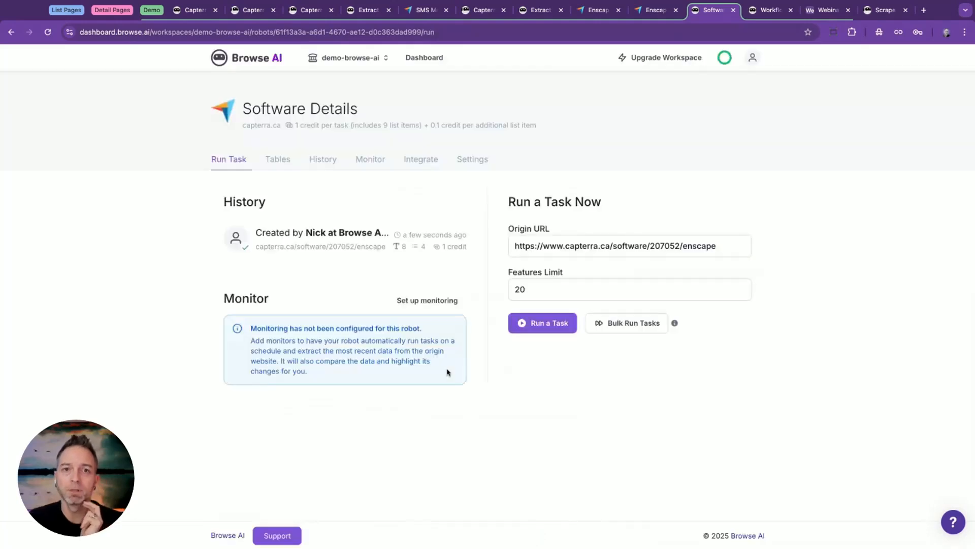
Examine the extracted reviews and the extracted company list of the two prebuilt Capterra robots, then return to the Software Details robot.
{"action": "left_click", "coordinate": [538, 12]}
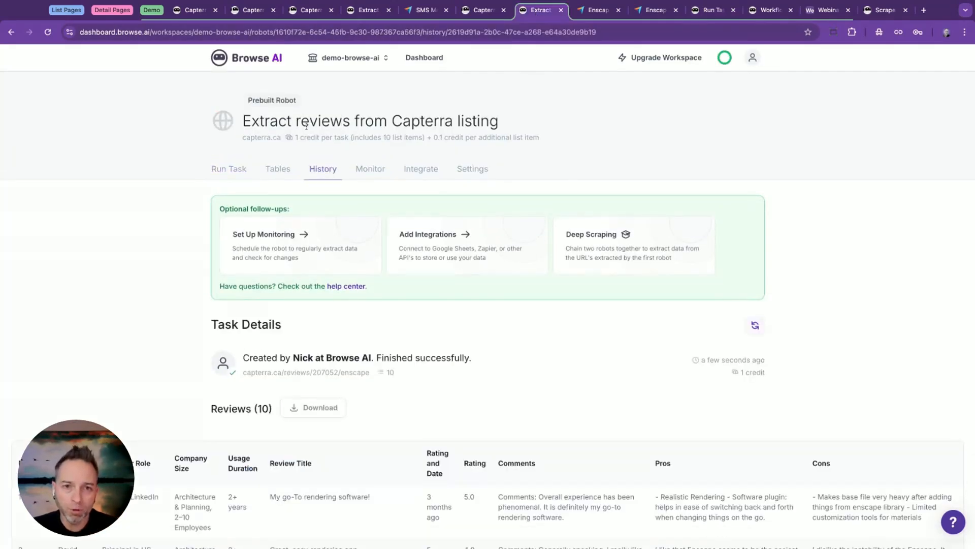
{"action": "scroll", "coordinate": [442, 134], "scroll_direction": "down", "scroll_amount": 5}
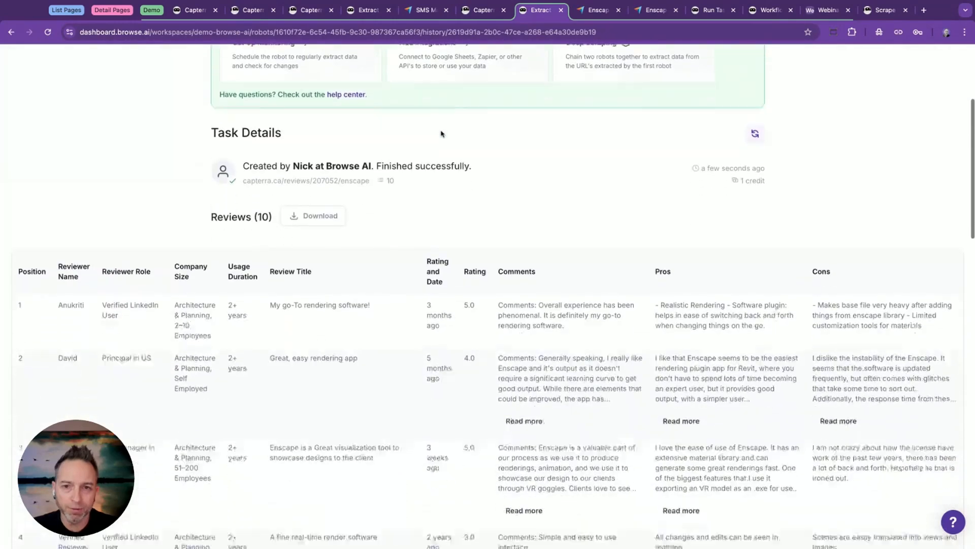
{"action": "scroll", "coordinate": [442, 133], "scroll_direction": "down", "scroll_amount": 13}
{"action": "scroll", "coordinate": [441, 133], "scroll_direction": "up", "scroll_amount": 12}
{"action": "left_click", "coordinate": [365, 10]}
{"action": "scroll", "coordinate": [159, 162], "scroll_direction": "down", "scroll_amount": 4}
{"action": "scroll", "coordinate": [159, 162], "scroll_direction": "down", "scroll_amount": 13}
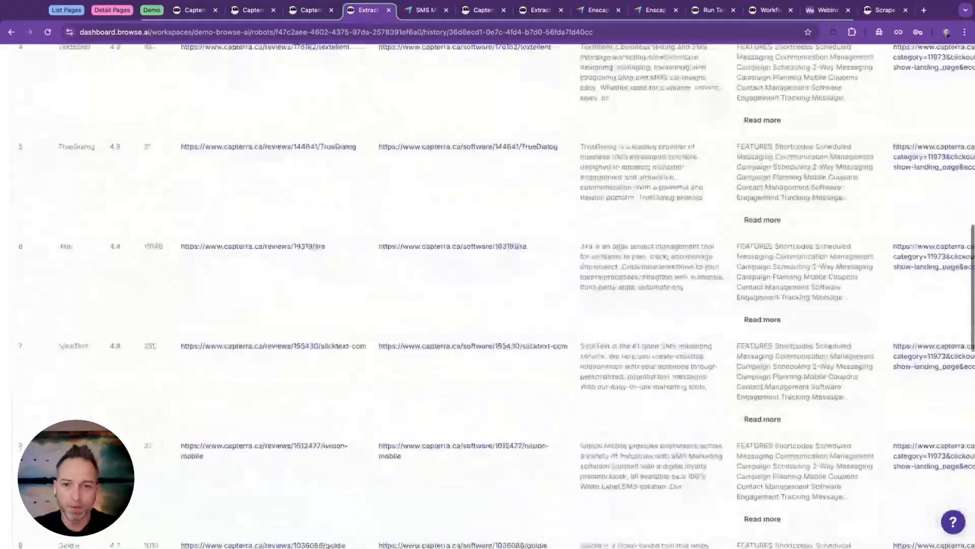
{"action": "scroll", "coordinate": [587, 51], "scroll_direction": "up", "scroll_amount": 13}
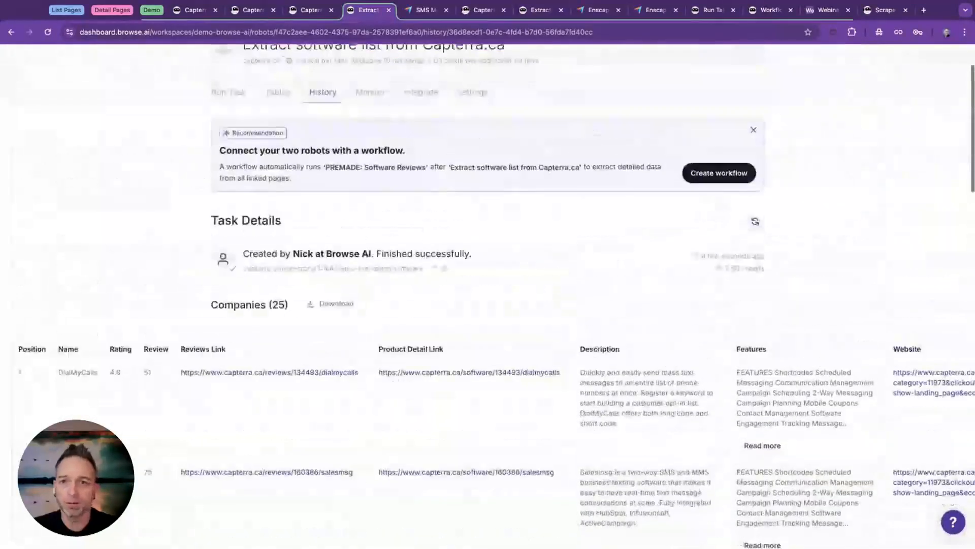
{"action": "left_click", "coordinate": [711, 11]}
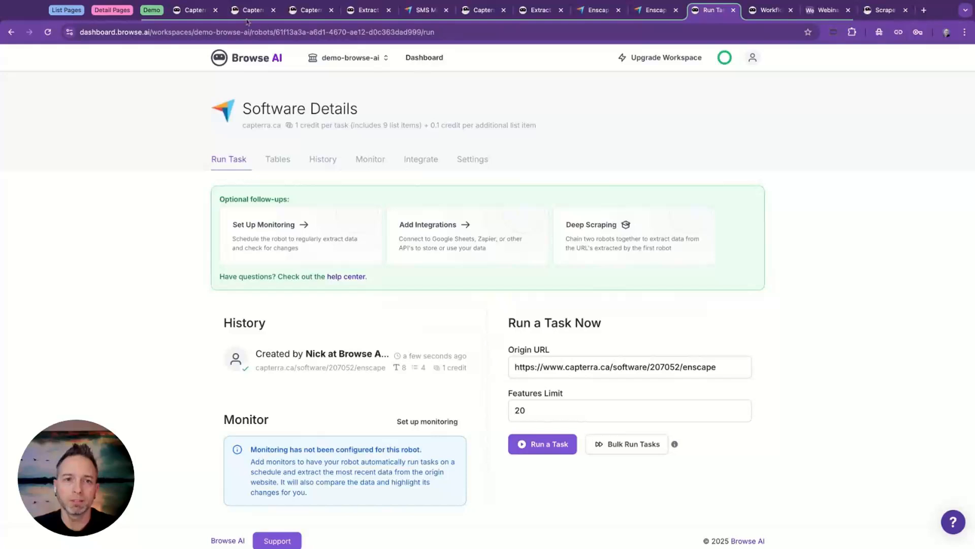
Refresh the capterra.ca robots list and rename the "Extract reviews from Capterra listing" robot as Software Reviews.
{"action": "left_click", "coordinate": [194, 10]}
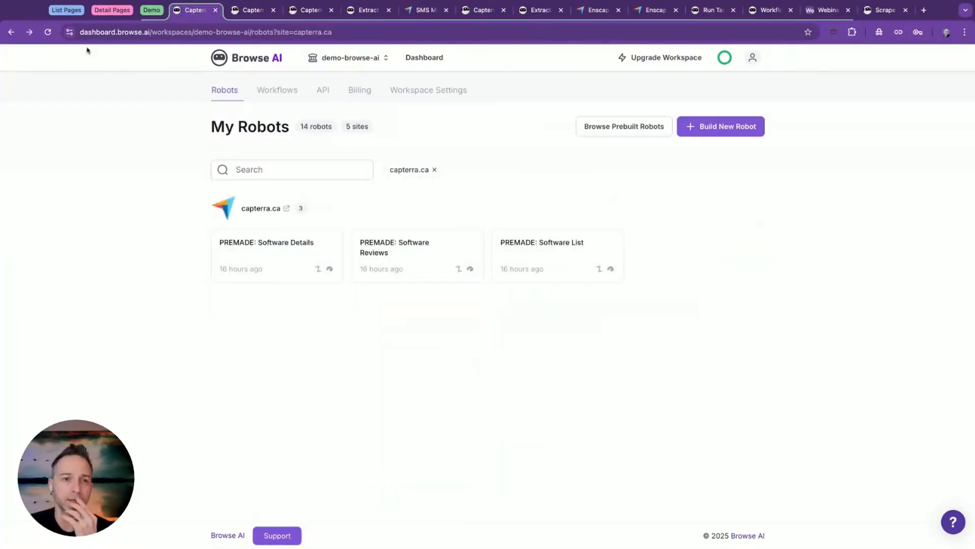
{"action": "left_click", "coordinate": [47, 32]}
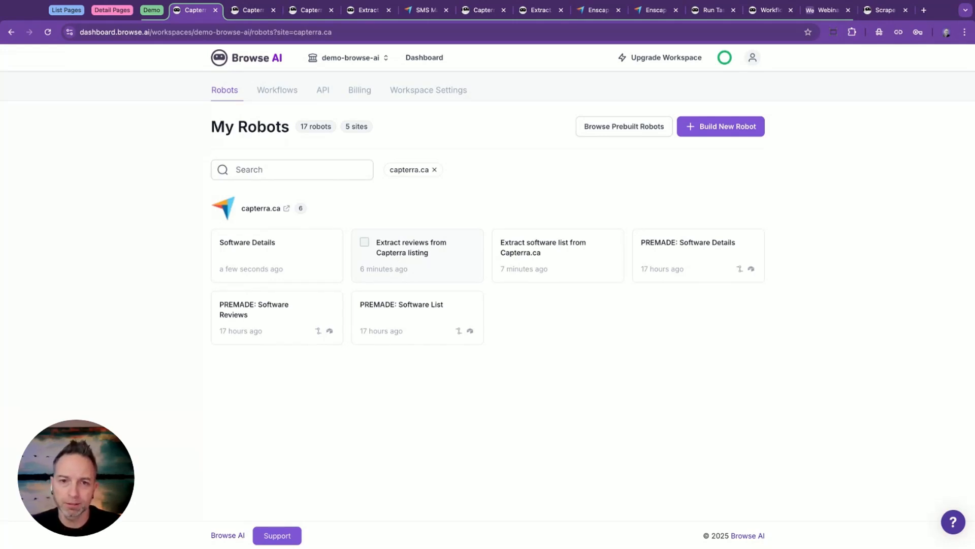
{"action": "left_click", "coordinate": [478, 275]}
{"action": "left_click", "coordinate": [473, 181]}
{"action": "triple_click", "coordinate": [311, 216]}
{"action": "type", "text": "Software reviews"}
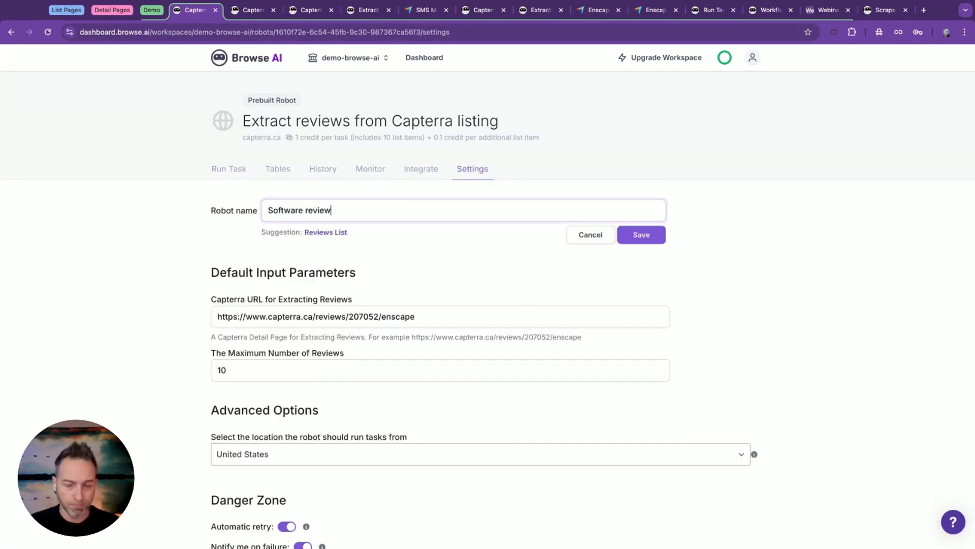
{"action": "left_click", "coordinate": [309, 209]}
{"action": "key", "text": "BackSpace"}
{"action": "type", "text": "R"}
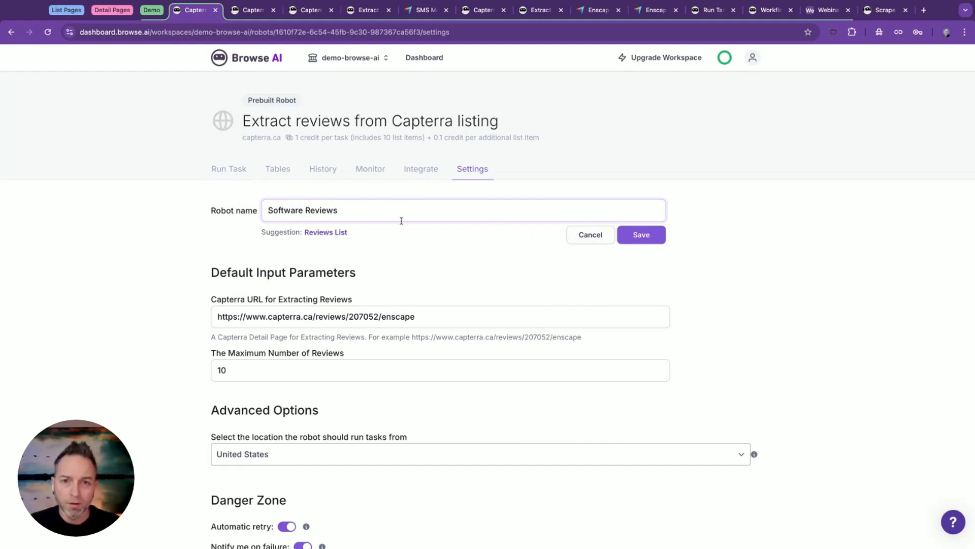
{"action": "key", "text": "Return"}
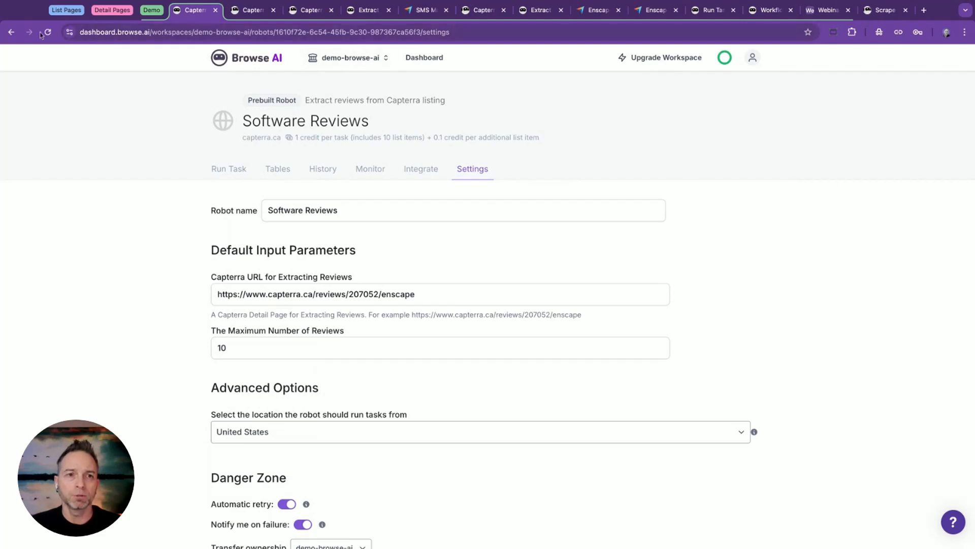
Return to the robots list and rename the "Extract software list from Capterra.ca" robot as Software List.
{"action": "left_click", "coordinate": [11, 32]}
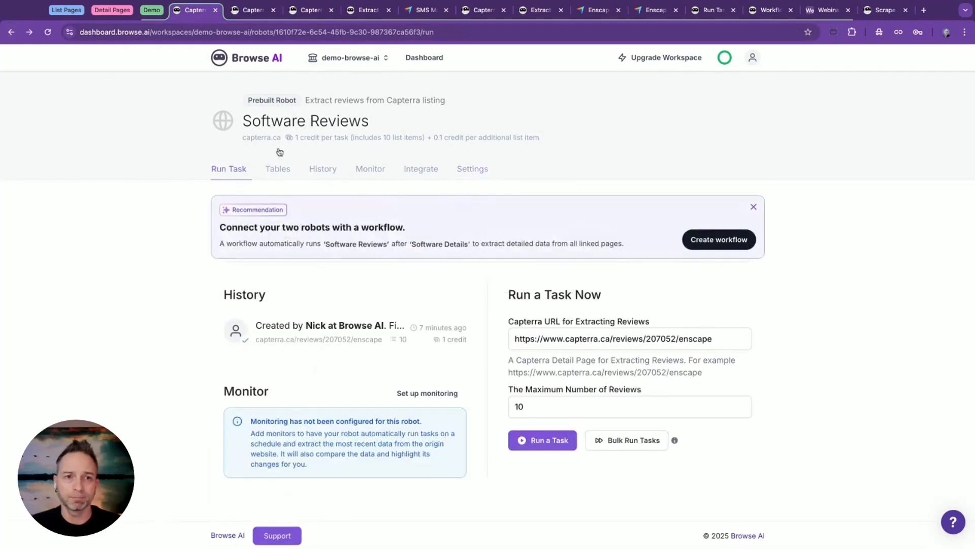
{"action": "left_click", "coordinate": [11, 33]}
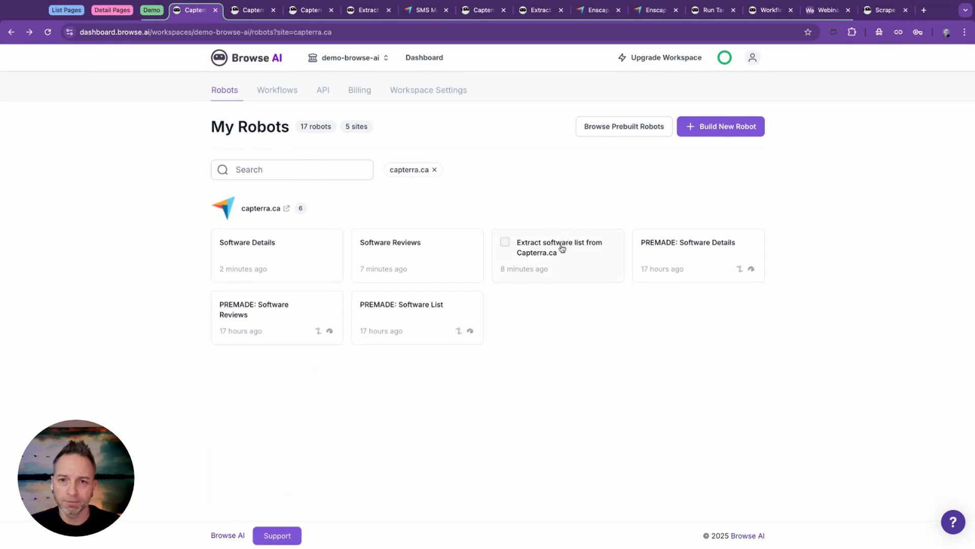
{"action": "left_click", "coordinate": [559, 249]}
{"action": "left_click", "coordinate": [491, 173]}
{"action": "left_click", "coordinate": [357, 210]}
{"action": "key", "text": "ctrl+a"}
{"action": "type", "text": "Software List"}
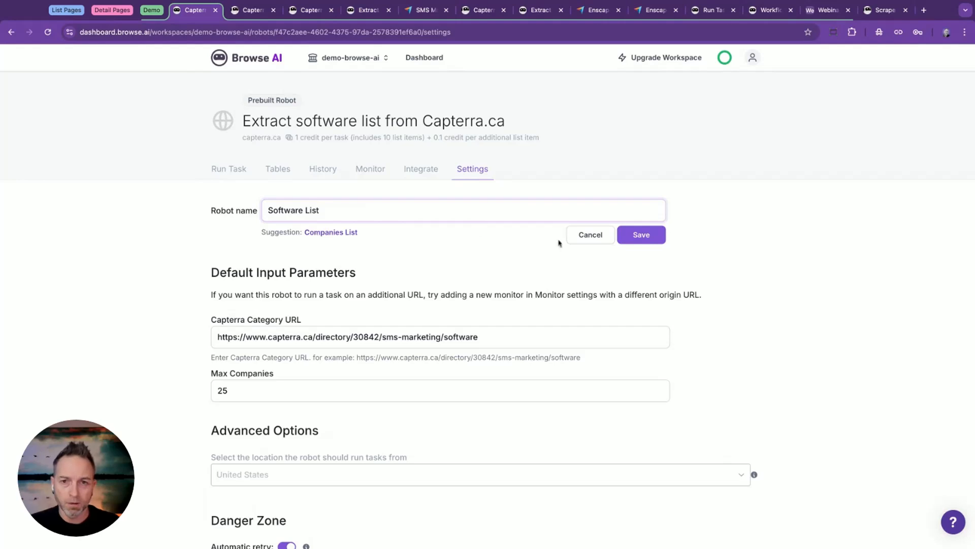
{"action": "left_click", "coordinate": [641, 238]}
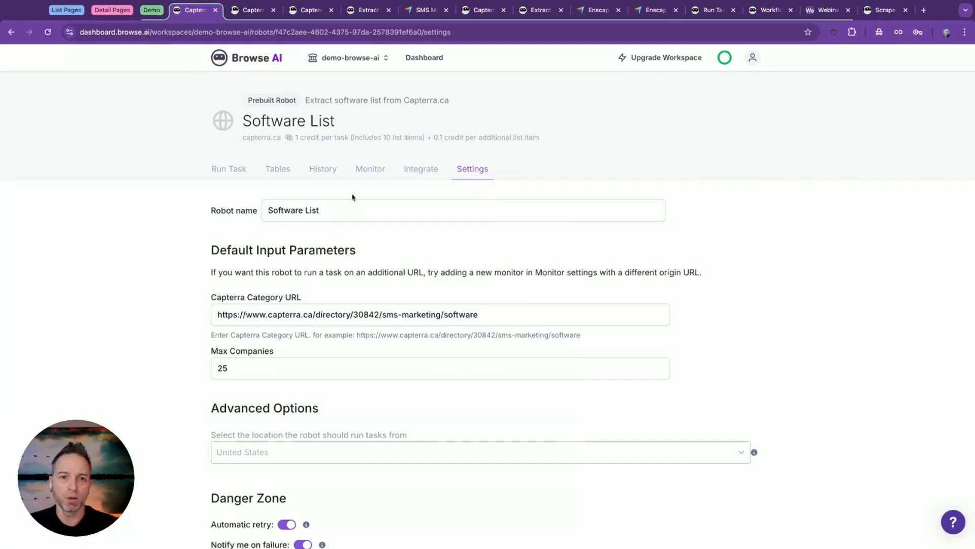
Open the Software List robot's tables, widen the Capterra Category URL column and look through the extracted companies.
{"action": "left_click", "coordinate": [282, 171]}
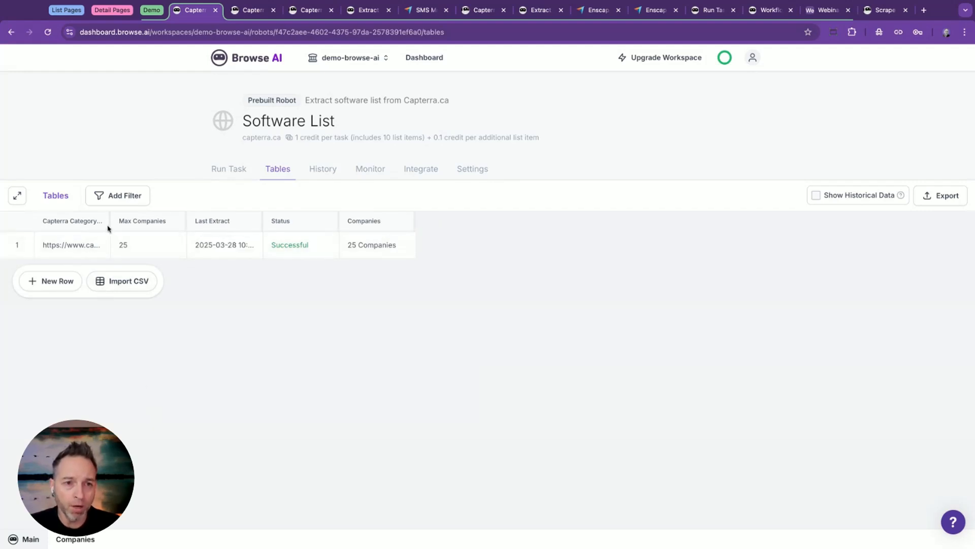
{"action": "left_click_drag", "start_coordinate": [109, 220], "coordinate": [287, 221]}
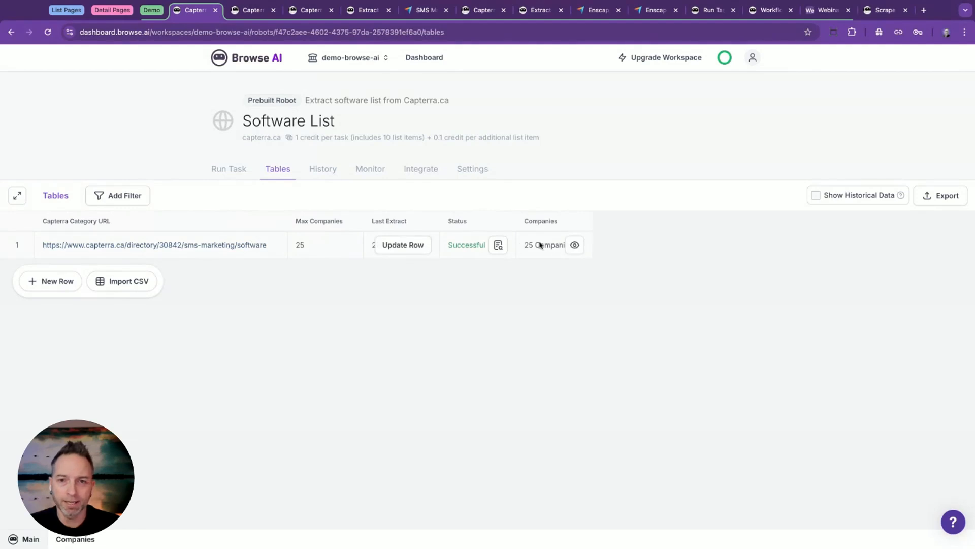
{"action": "left_click", "coordinate": [575, 246]}
{"action": "scroll", "coordinate": [235, 236], "scroll_direction": "down", "scroll_amount": 2}
{"action": "scroll", "coordinate": [236, 236], "scroll_direction": "down", "scroll_amount": 10}
{"action": "scroll", "coordinate": [235, 236], "scroll_direction": "up", "scroll_amount": 10}
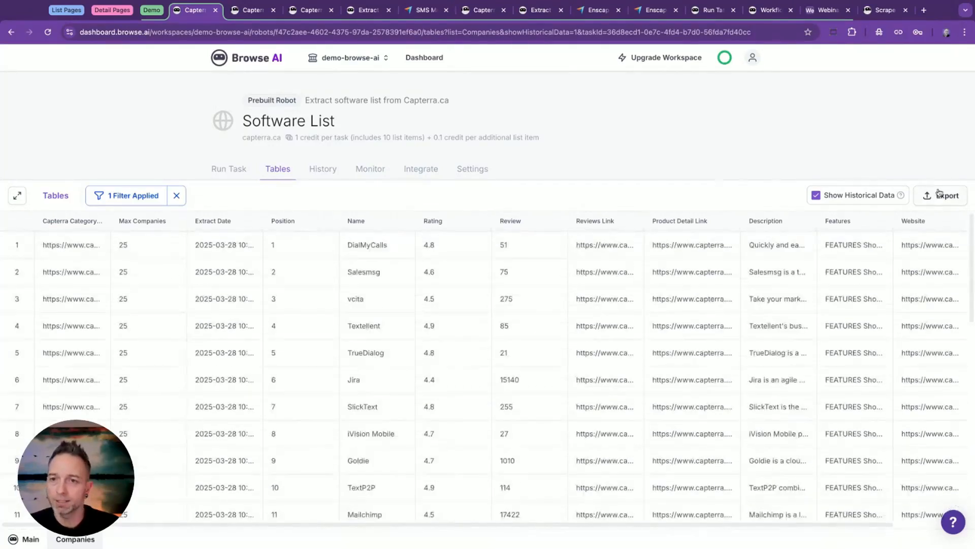
Export the Software List robot's Companies list as CSV and download the file.
{"action": "left_click", "coordinate": [939, 194]}
{"action": "left_click", "coordinate": [935, 317]}
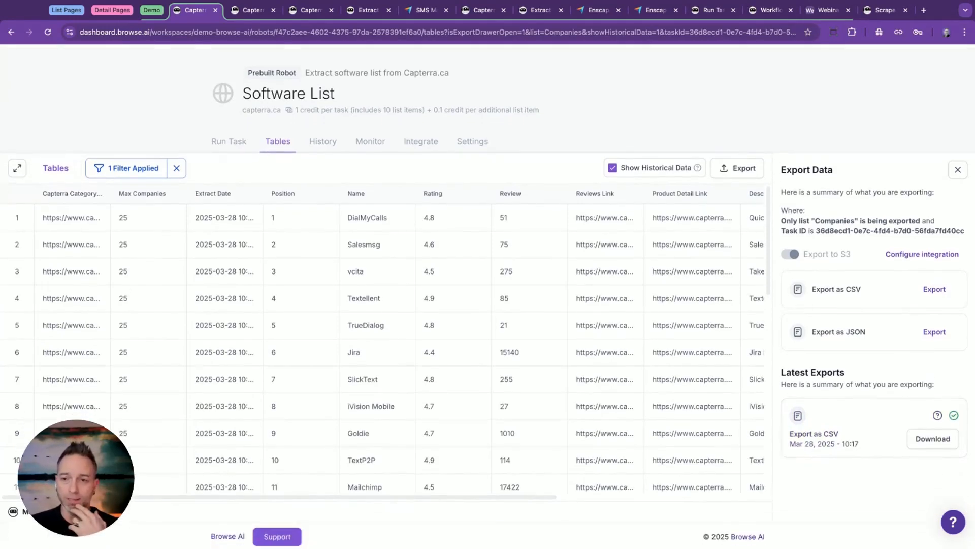
{"action": "left_click", "coordinate": [925, 438]}
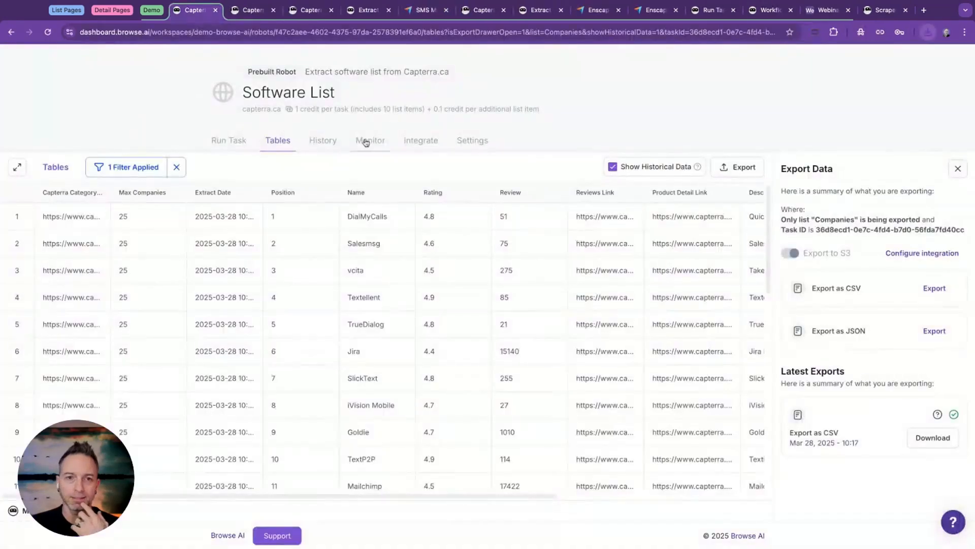
{"action": "scroll", "coordinate": [264, 95], "scroll_direction": "up", "scroll_amount": 2}
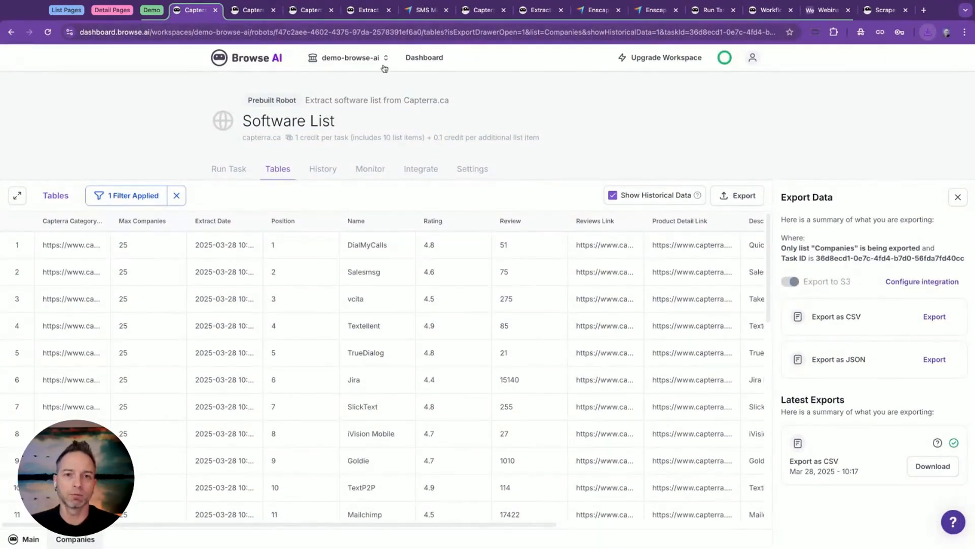
Return to the robots list, show all capterra.ca robots and open the tables of the Software Reviews robot.
{"action": "left_click", "coordinate": [412, 58]}
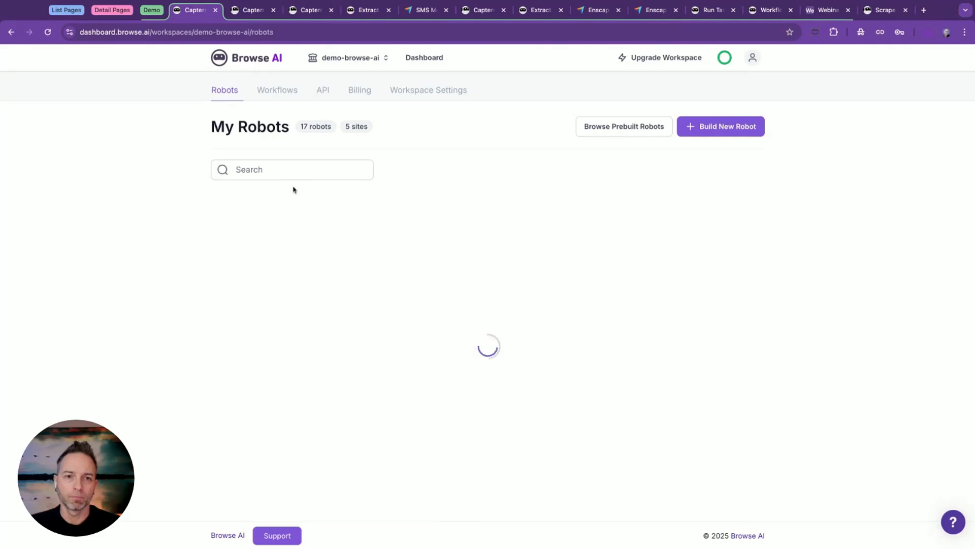
{"action": "left_click", "coordinate": [275, 212]}
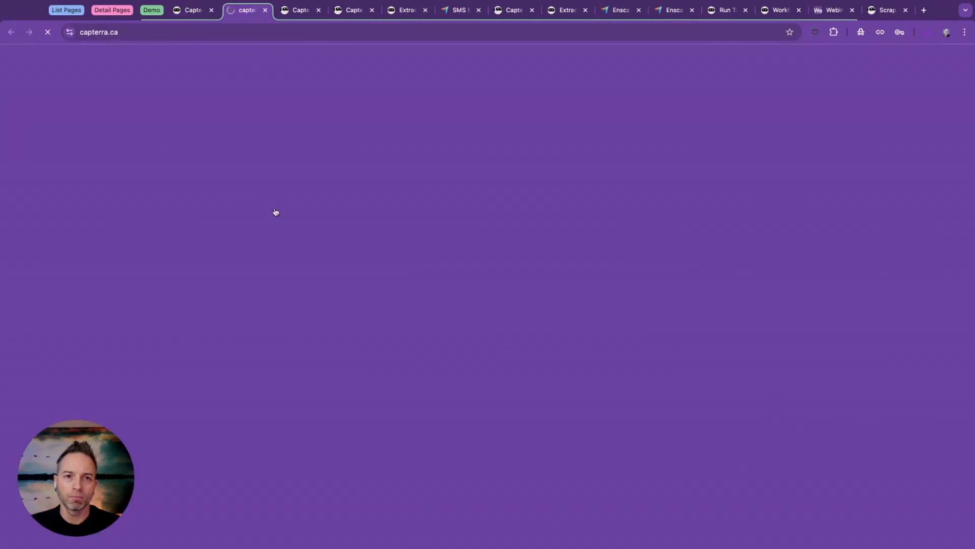
{"action": "key", "text": "super+w"}
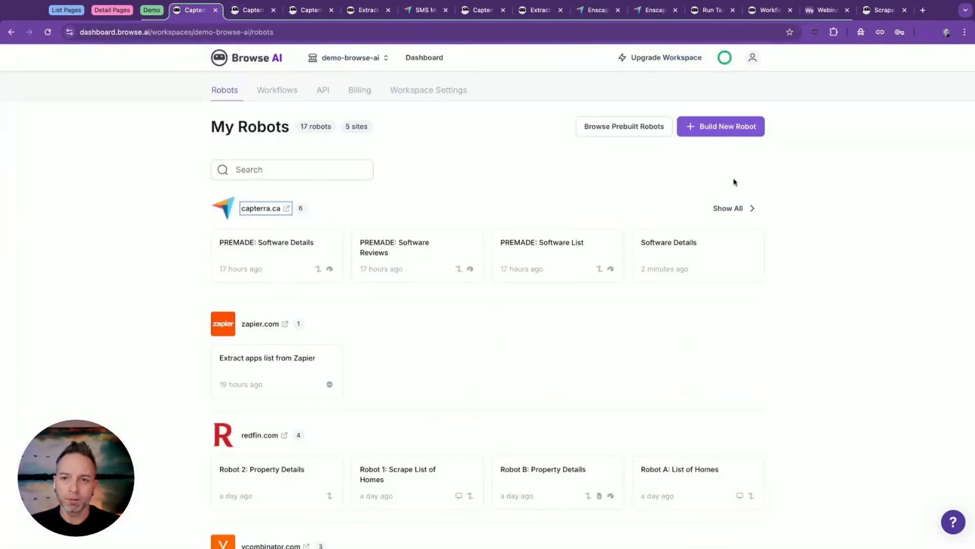
{"action": "left_click", "coordinate": [738, 207]}
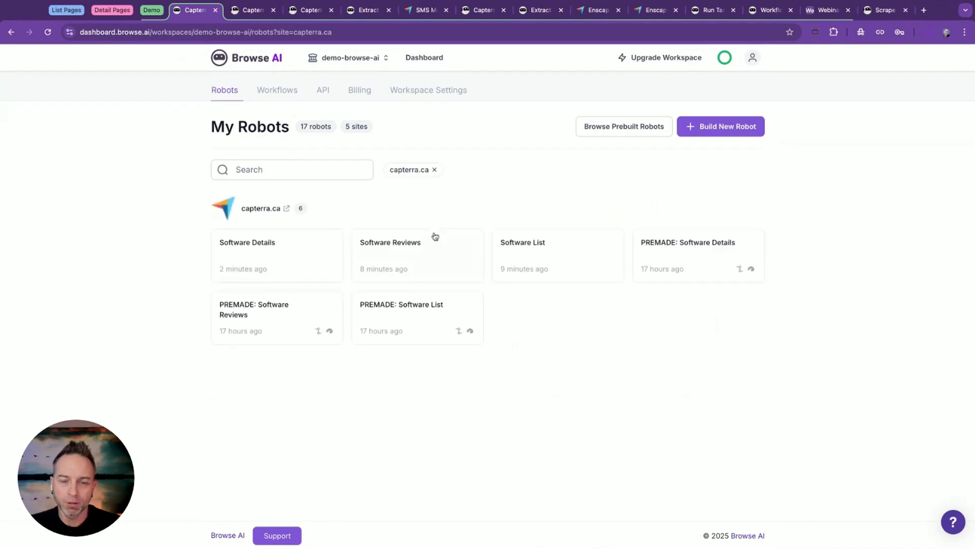
{"action": "left_click", "coordinate": [419, 242]}
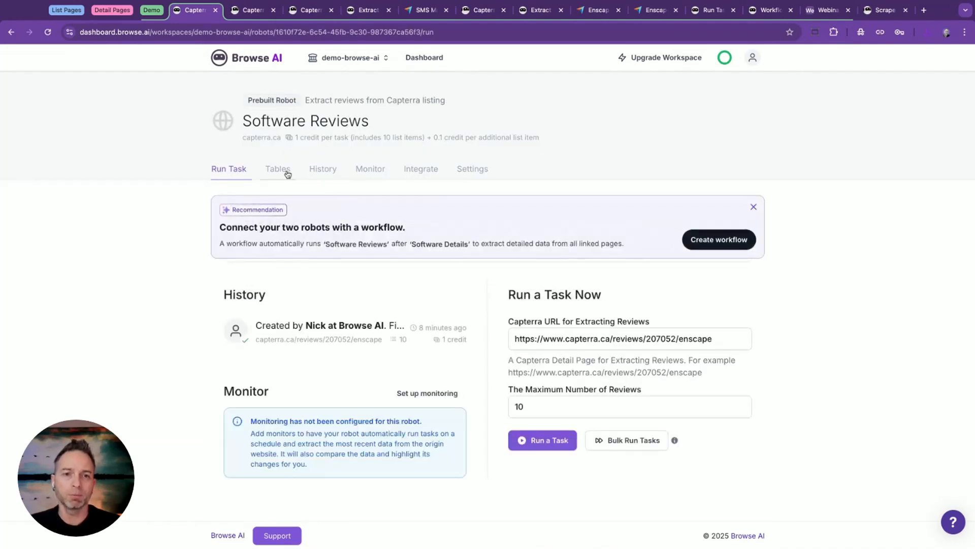
{"action": "left_click", "coordinate": [288, 175]}
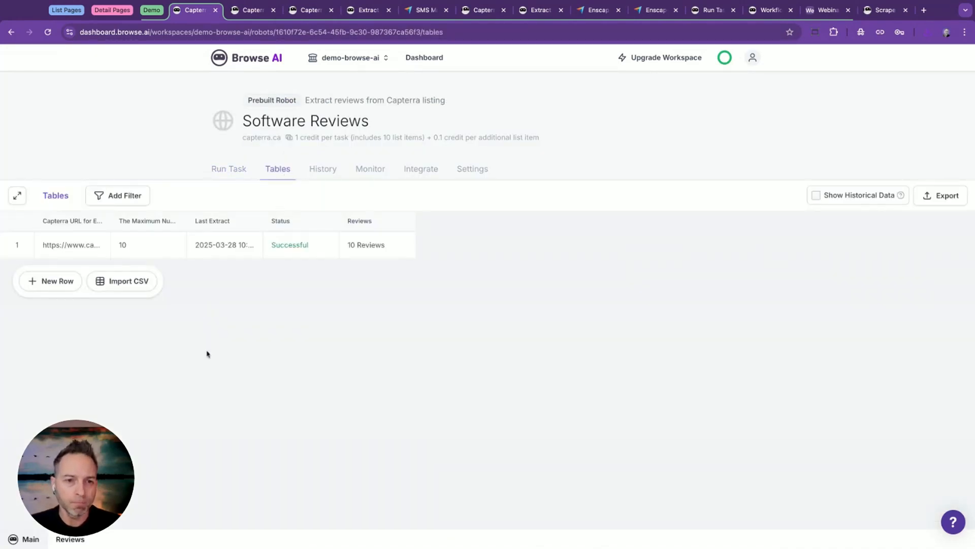
Widen the Capterra URL column, look through the extracted Reviews list and return to the main table.
{"action": "mouse_move", "coordinate": [113, 248]}
{"action": "double_click", "coordinate": [111, 222]}
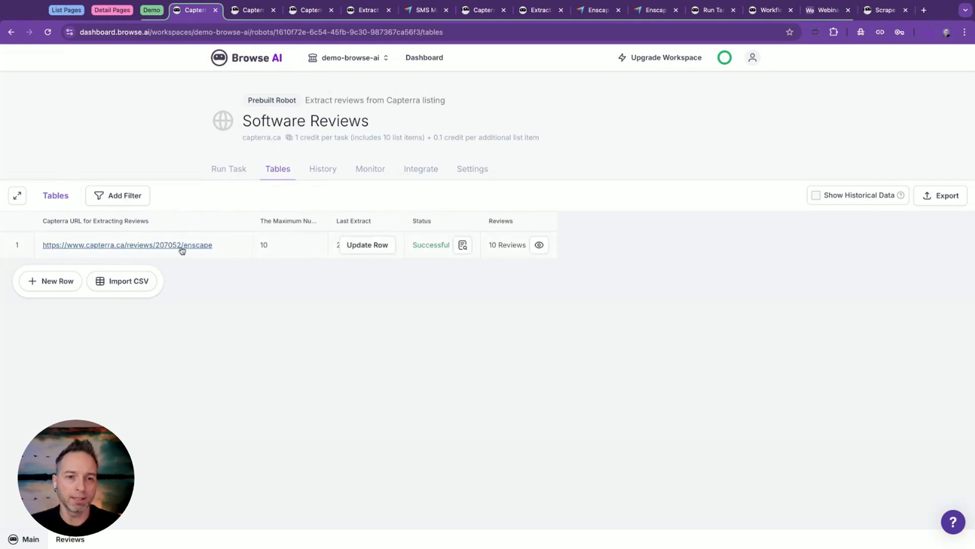
{"action": "left_click", "coordinate": [70, 540]}
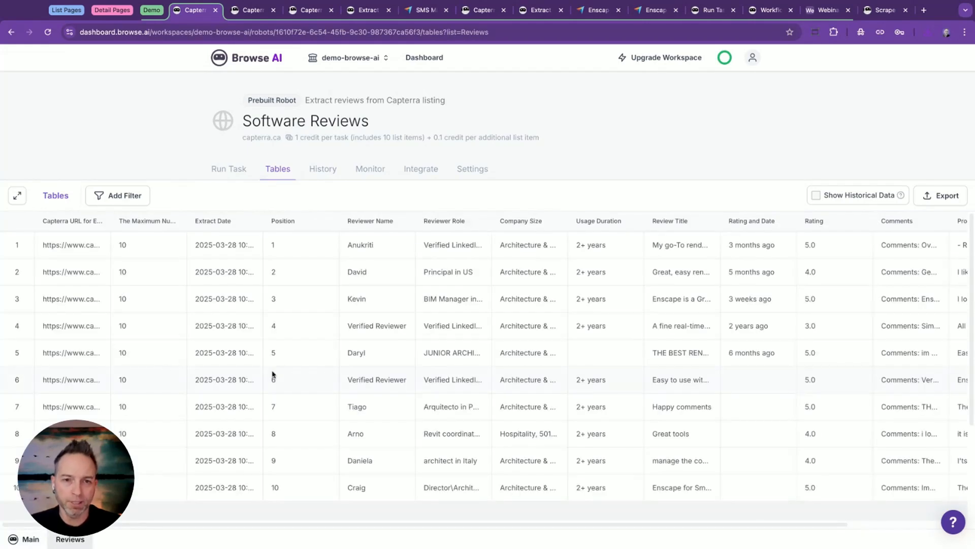
{"action": "scroll", "coordinate": [296, 279], "scroll_direction": "down", "scroll_amount": 5}
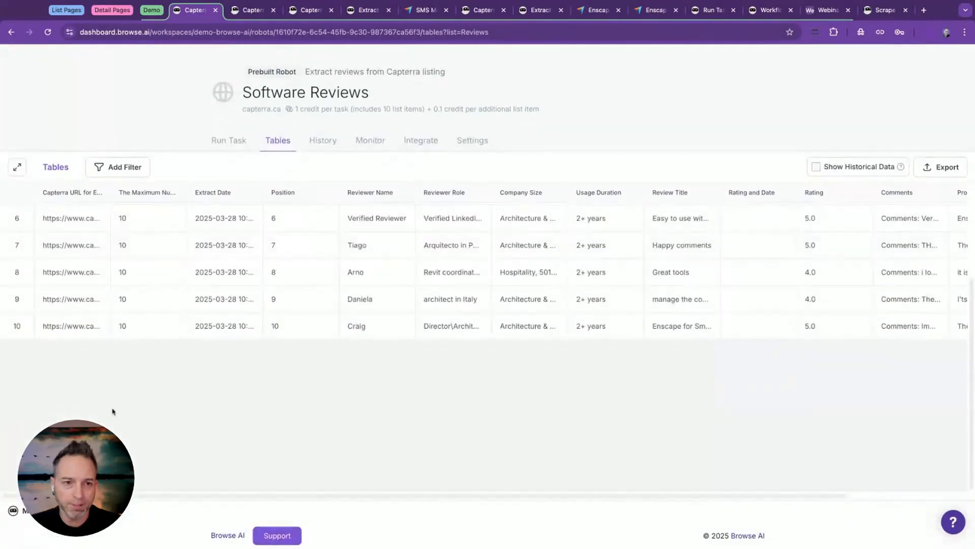
{"action": "left_click", "coordinate": [39, 511]}
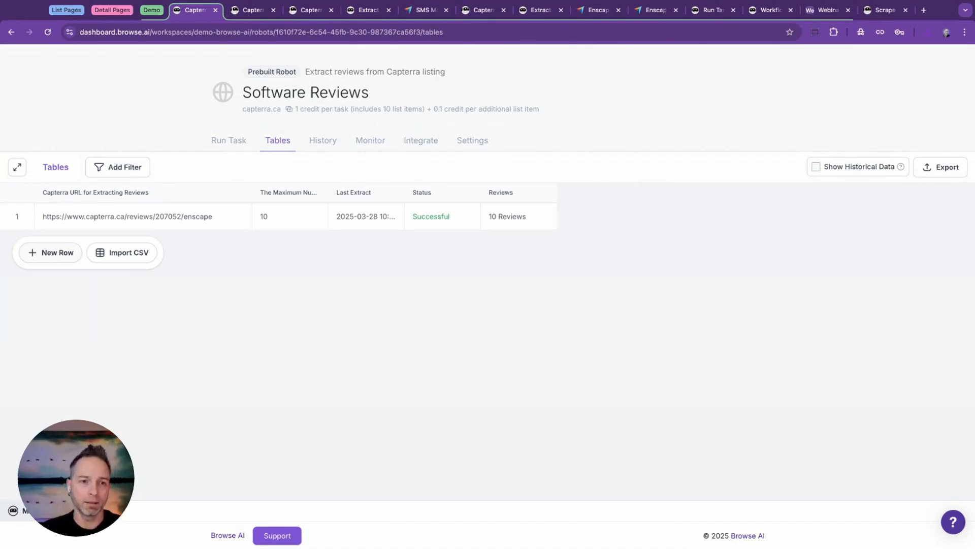
Import the exported Companies CSV file into the Software Reviews robot's table and look over the added rows.
{"action": "left_click", "coordinate": [104, 254]}
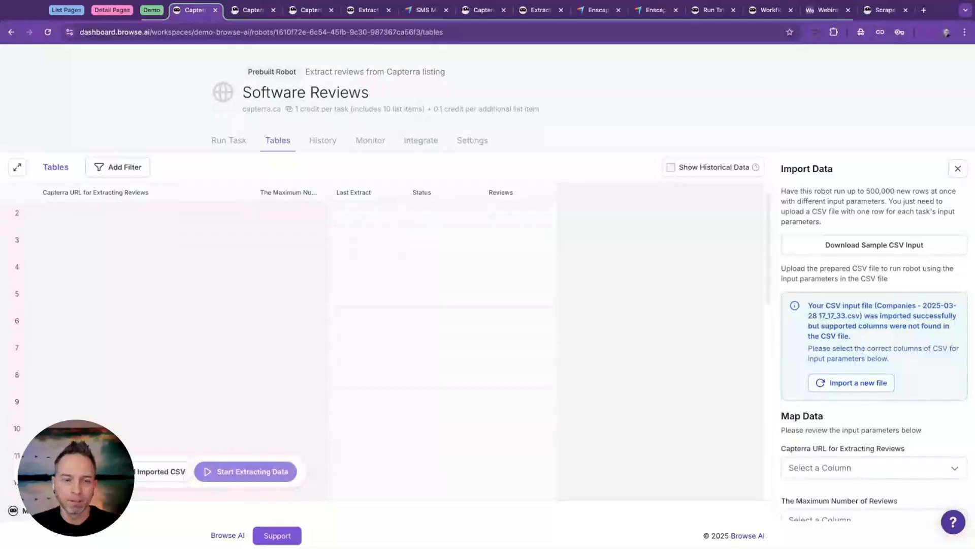
{"action": "scroll", "coordinate": [144, 271], "scroll_direction": "down", "scroll_amount": 8}
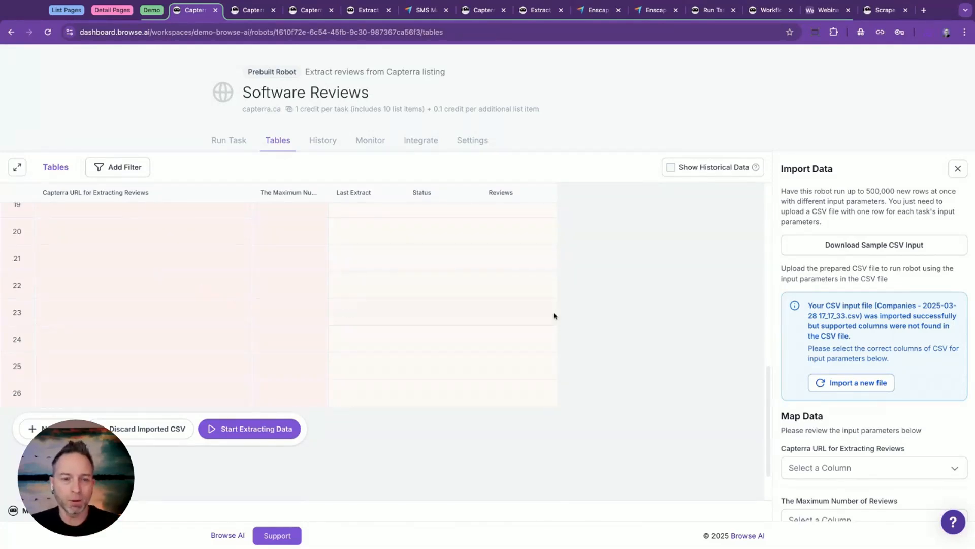
{"action": "scroll", "coordinate": [113, 268], "scroll_direction": "up", "scroll_amount": 1}
{"action": "scroll", "coordinate": [81, 221], "scroll_direction": "up", "scroll_amount": 2}
{"action": "scroll", "coordinate": [99, 275], "scroll_direction": "up", "scroll_amount": 6}
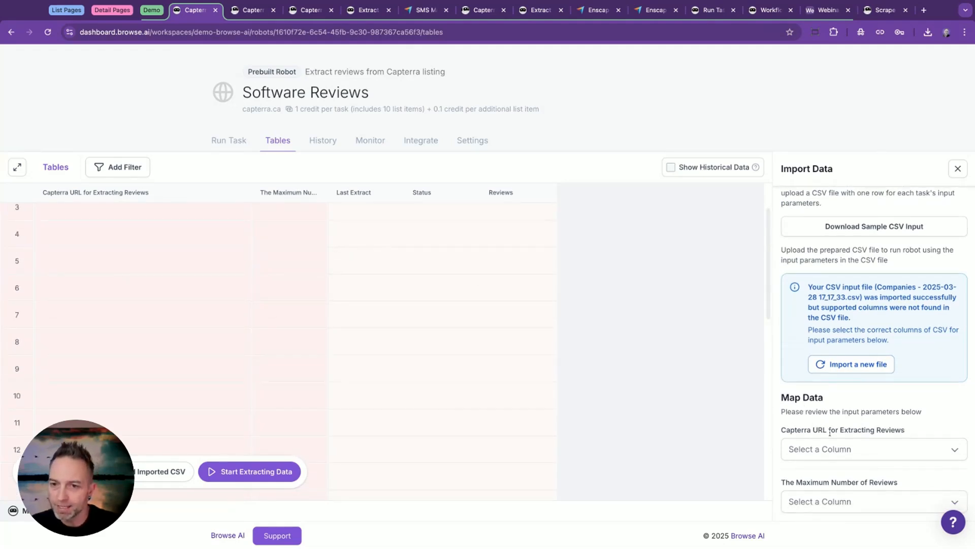
Map the Capterra URL for Extracting Reviews input to the CSV's Reviews Link column.
{"action": "left_click", "coordinate": [868, 449]}
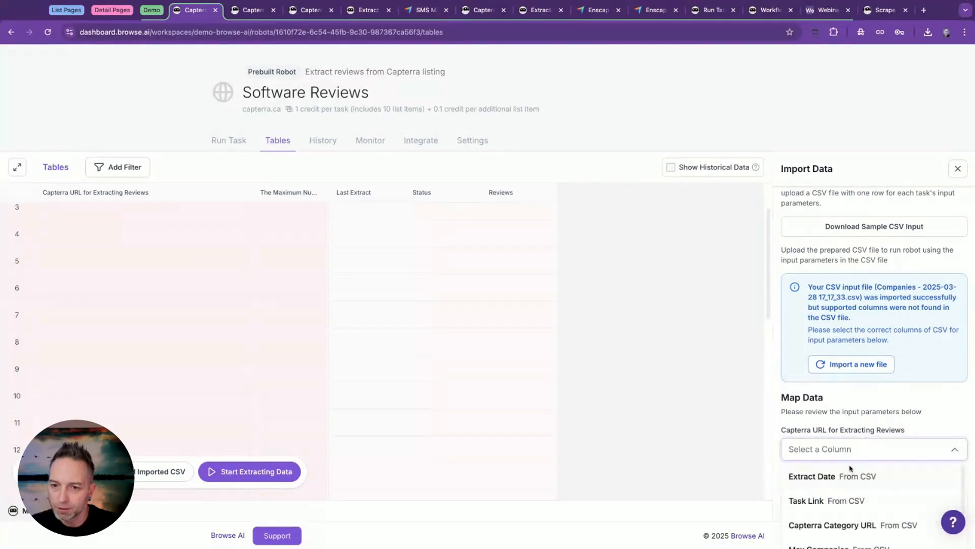
{"action": "scroll", "coordinate": [847, 471], "scroll_direction": "down", "scroll_amount": 8}
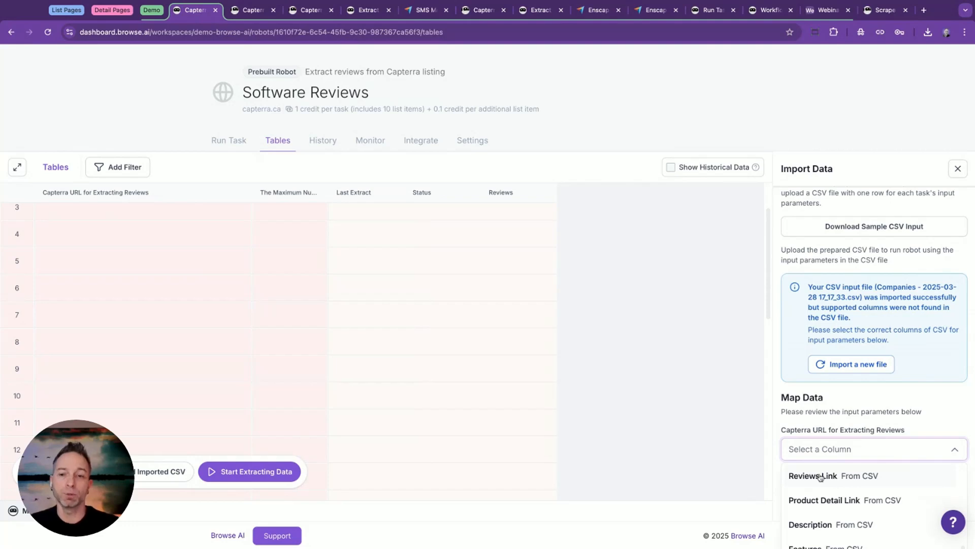
{"action": "left_click", "coordinate": [832, 476]}
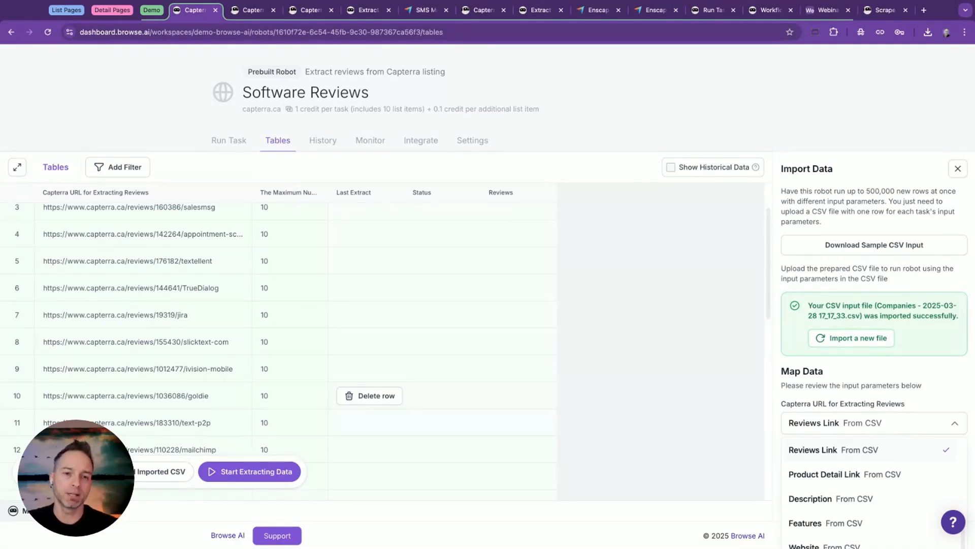
Start extracting data for the imported review URLs and look through the task rows of the bulk run.
{"action": "left_click", "coordinate": [283, 470]}
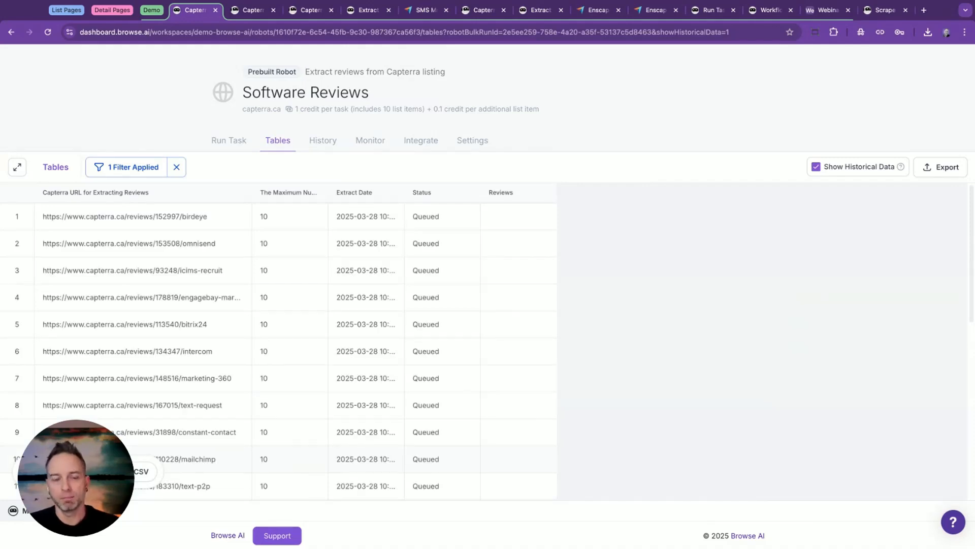
{"action": "scroll", "coordinate": [344, 350], "scroll_direction": "down", "scroll_amount": 8}
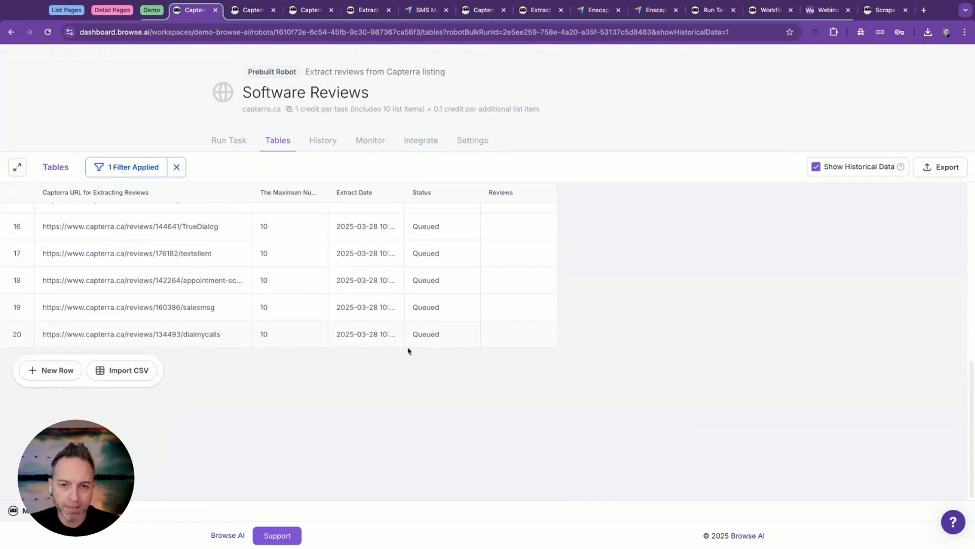
{"action": "scroll", "coordinate": [314, 341], "scroll_direction": "up", "scroll_amount": 10}
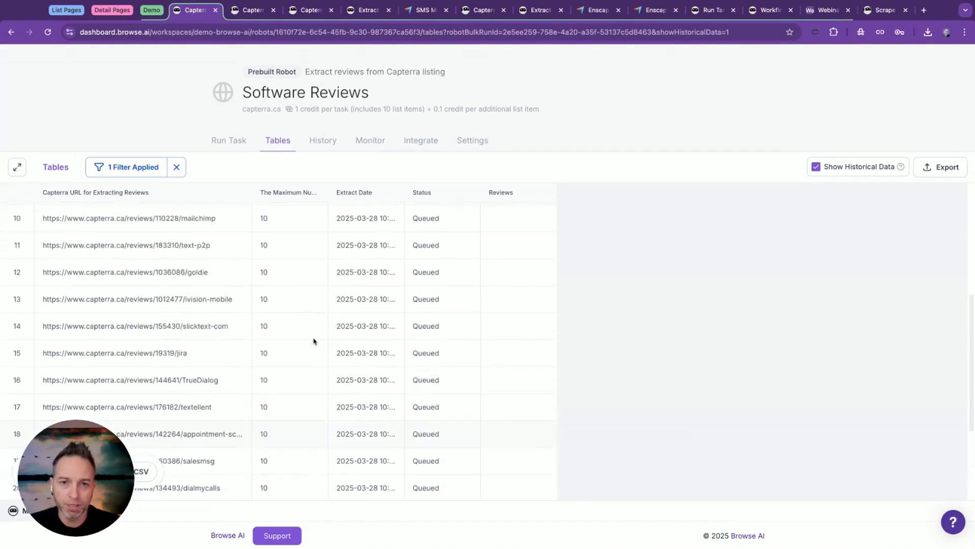
{"action": "scroll", "coordinate": [313, 330], "scroll_direction": "up", "scroll_amount": 2}
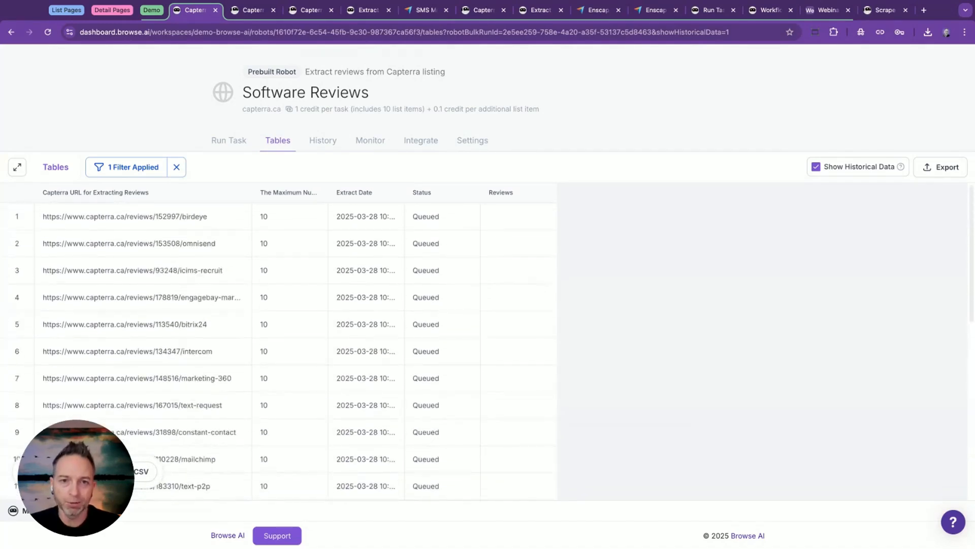
Open the bulk run's details in the Software Reviews task history and check the progress of its individual tasks.
{"action": "left_click", "coordinate": [320, 145]}
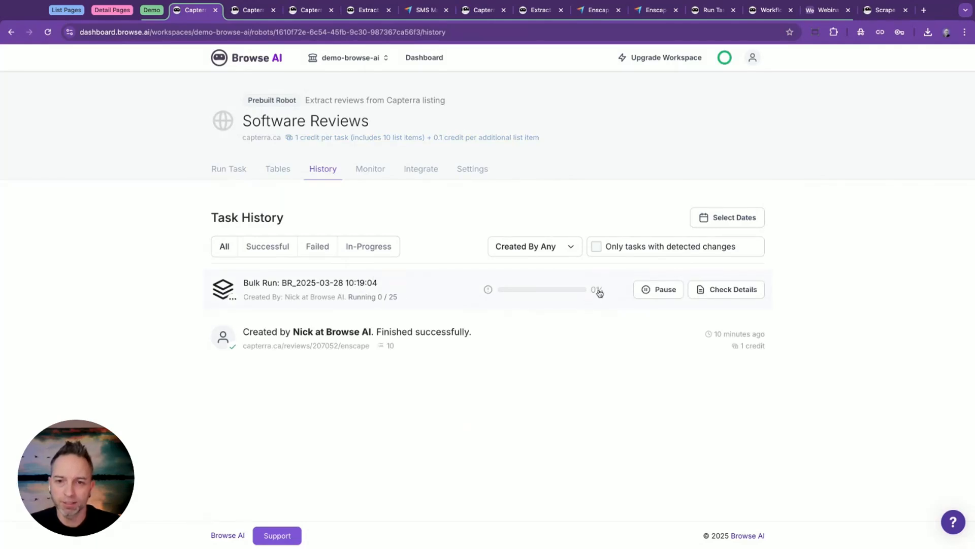
{"action": "left_click", "coordinate": [720, 290]}
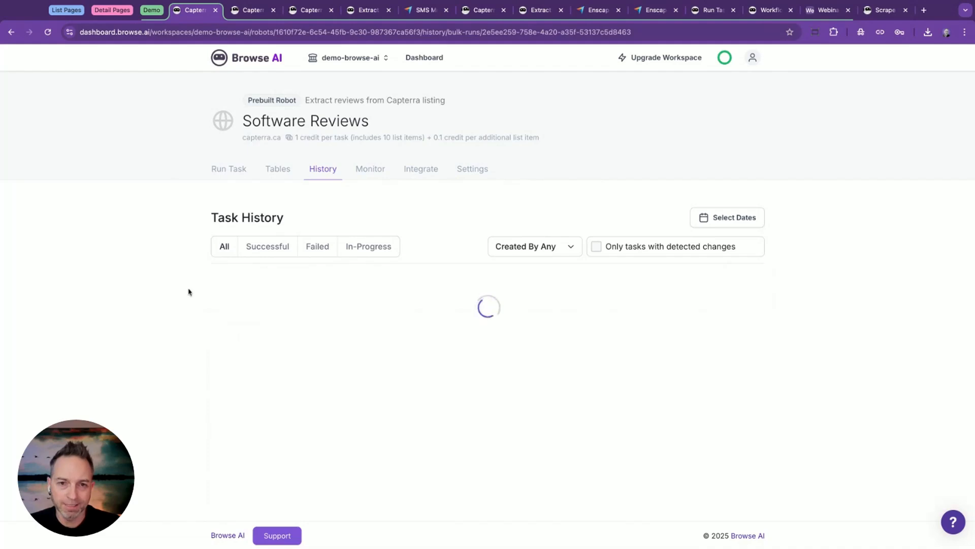
{"action": "scroll", "coordinate": [188, 292], "scroll_direction": "down", "scroll_amount": 2}
{"action": "scroll", "coordinate": [373, 463], "scroll_direction": "down", "scroll_amount": 15}
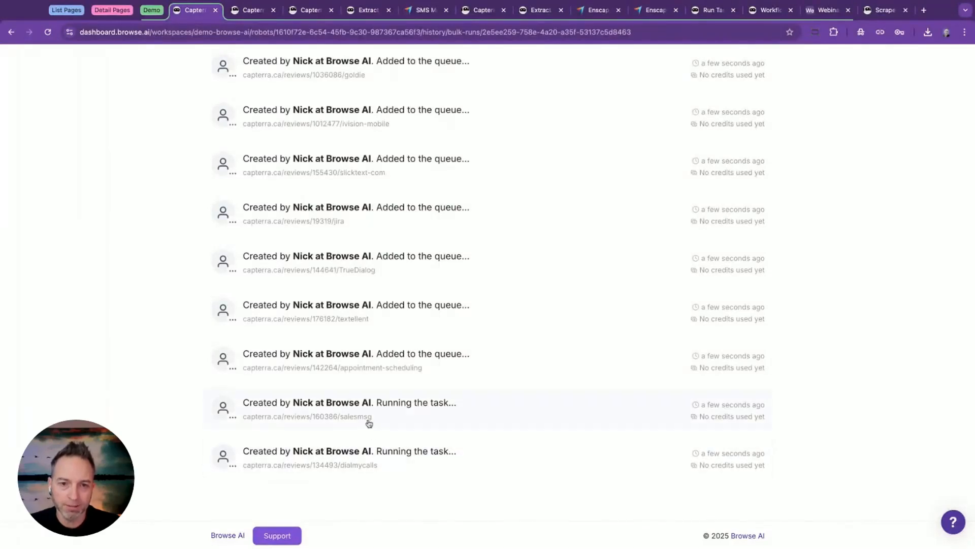
{"action": "scroll", "coordinate": [409, 352], "scroll_direction": "up", "scroll_amount": 10}
{"action": "scroll", "coordinate": [410, 352], "scroll_direction": "up", "scroll_amount": 5}
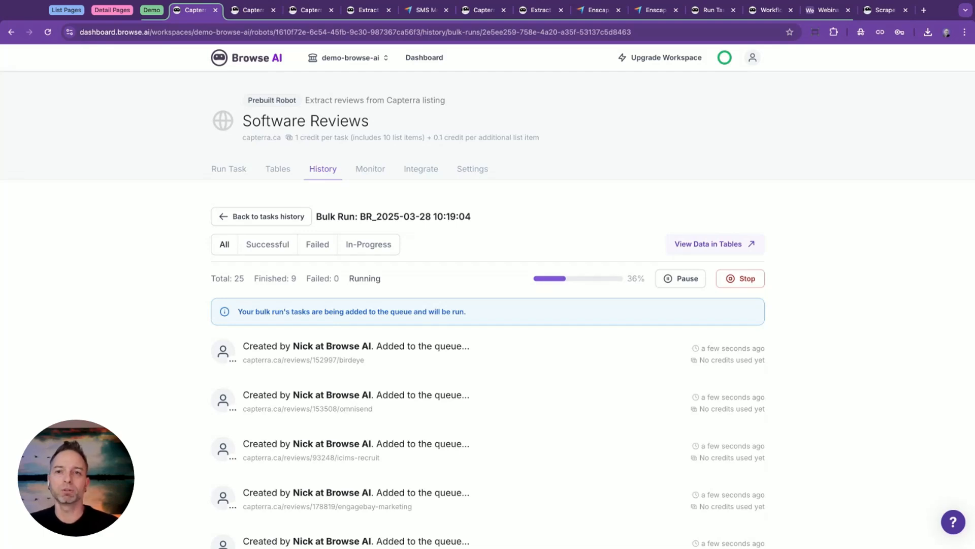
Switch to the Capterra workflows, examine how Capterra List → Details connects its robots, and return to the workflows list.
{"action": "left_click", "coordinate": [763, 12]}
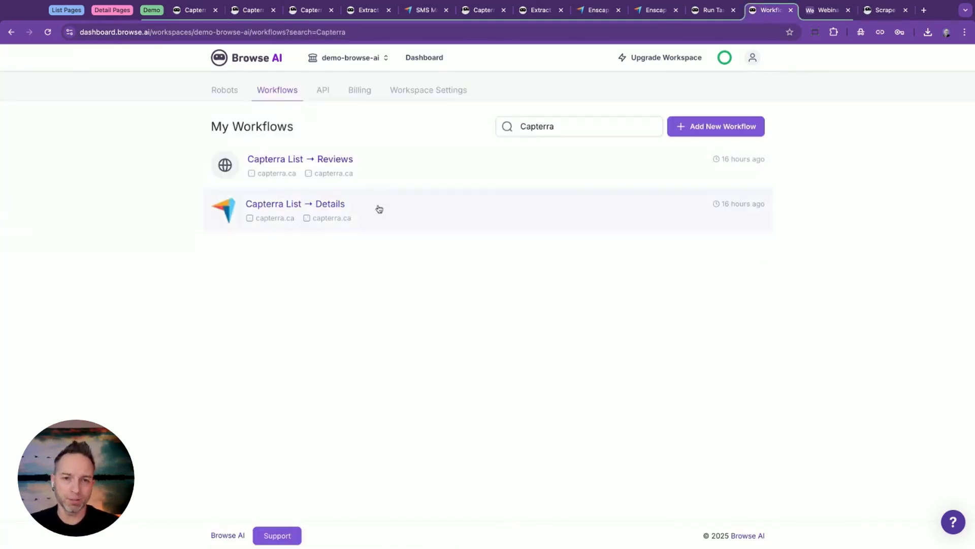
{"action": "left_click", "coordinate": [332, 215]}
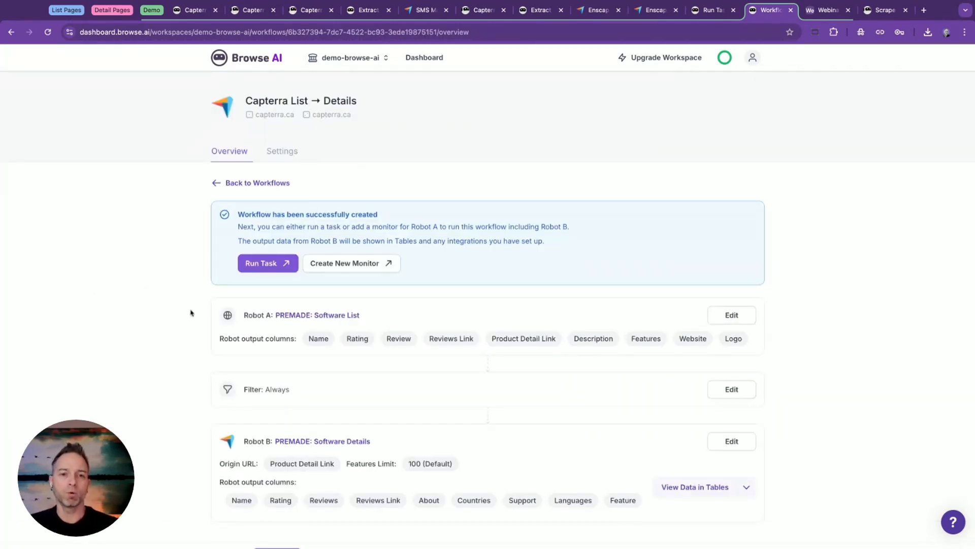
{"action": "left_click", "coordinate": [258, 183]}
Add a new workflow, name it "Capterra List → Reviews" and put DEMO in front of the name.
{"action": "left_click", "coordinate": [699, 128]}
{"action": "triple_click", "coordinate": [261, 153]}
{"action": "type", "text": "Capterra List"}
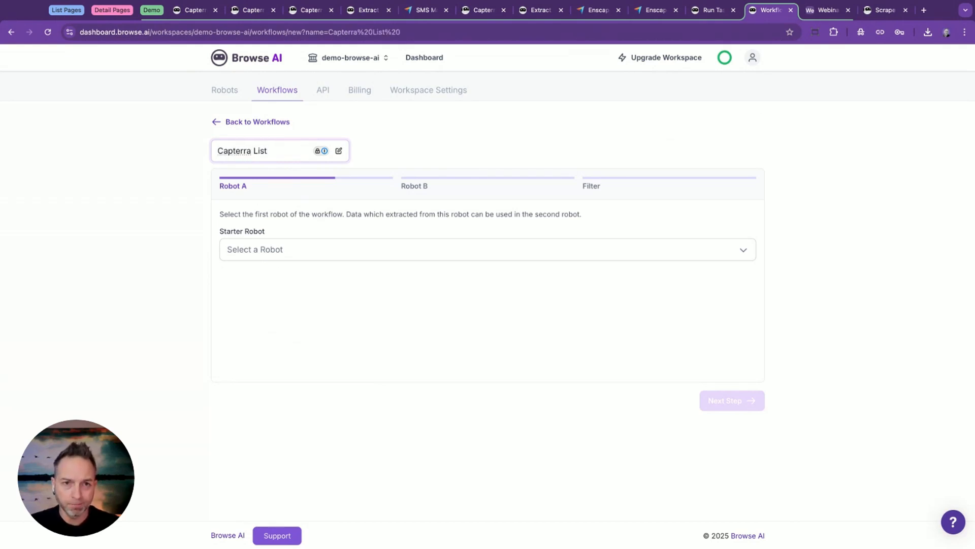
{"action": "type", "text": " -> Review"}
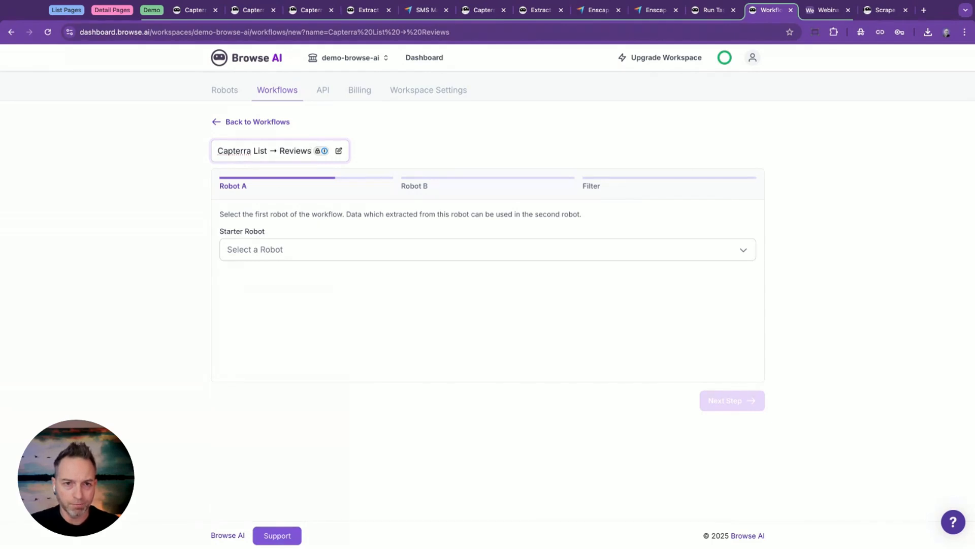
{"action": "type", "text": "s"}
{"action": "left_click", "coordinate": [219, 151]}
{"action": "type", "text": "DEMO"}
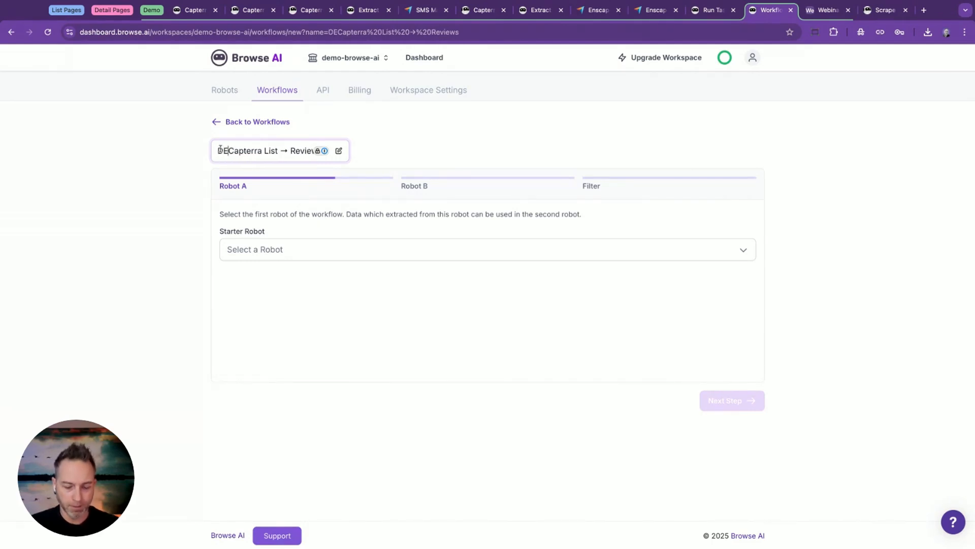
{"action": "type", "text": ":"}
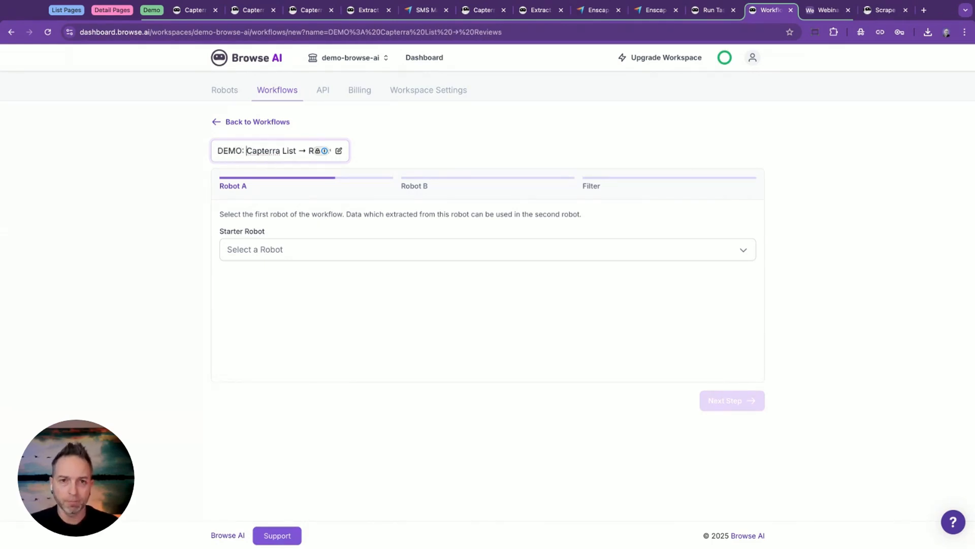
Complete the workflow name's prefix as "DEMO:" and set Software List as the starter robot.
{"action": "left_click", "coordinate": [264, 251]}
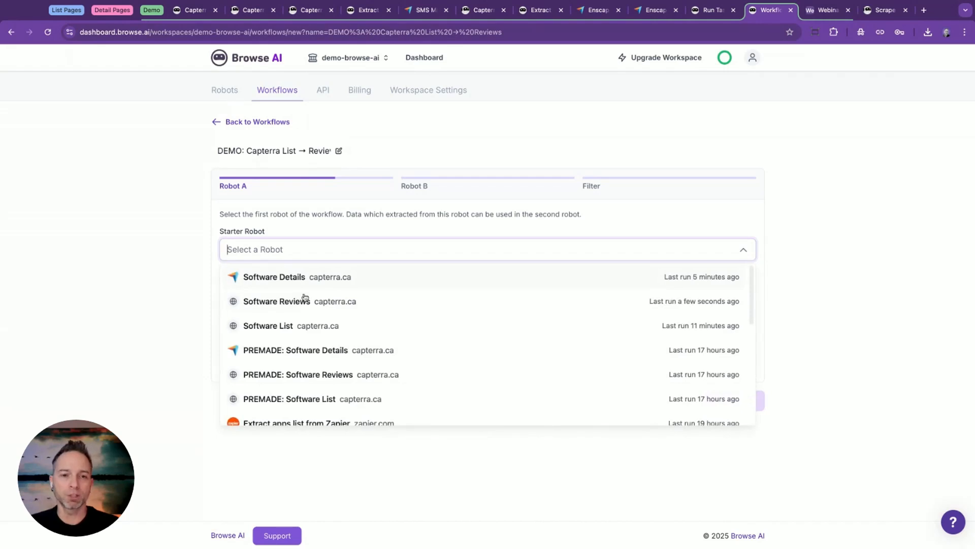
{"action": "left_click", "coordinate": [308, 325]}
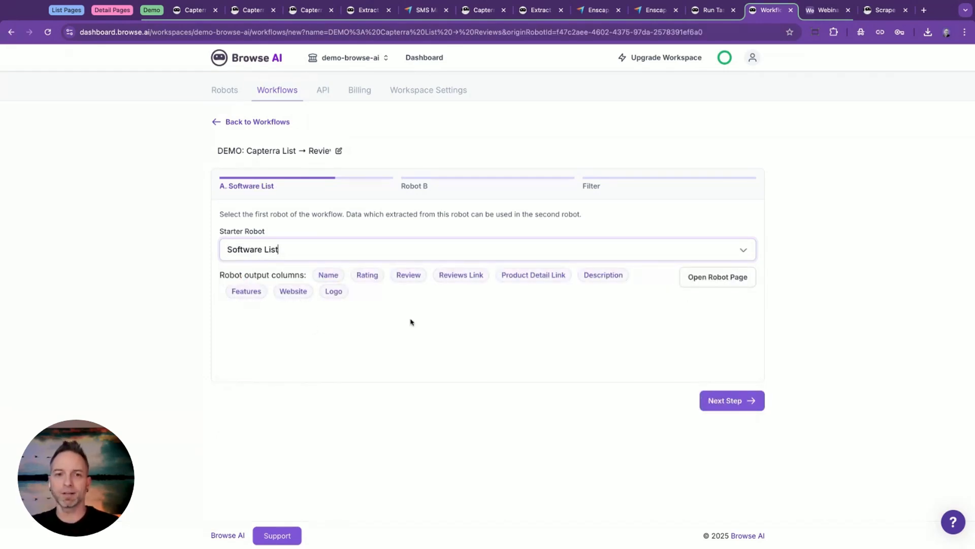
{"action": "left_click", "coordinate": [711, 405]}
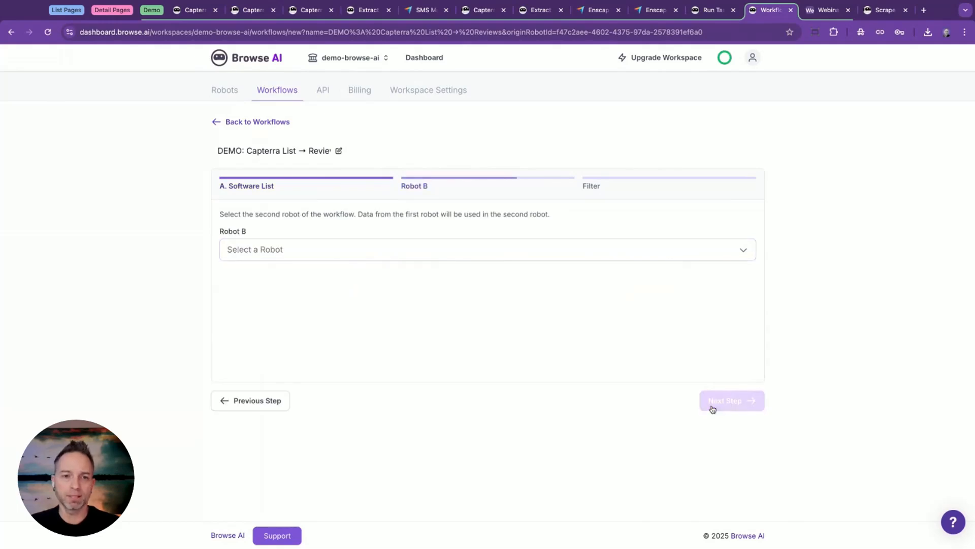
Set Software Reviews as Robot B and feed its Capterra URL for Extracting Reviews from Reviews Link.
{"action": "left_click", "coordinate": [329, 248]}
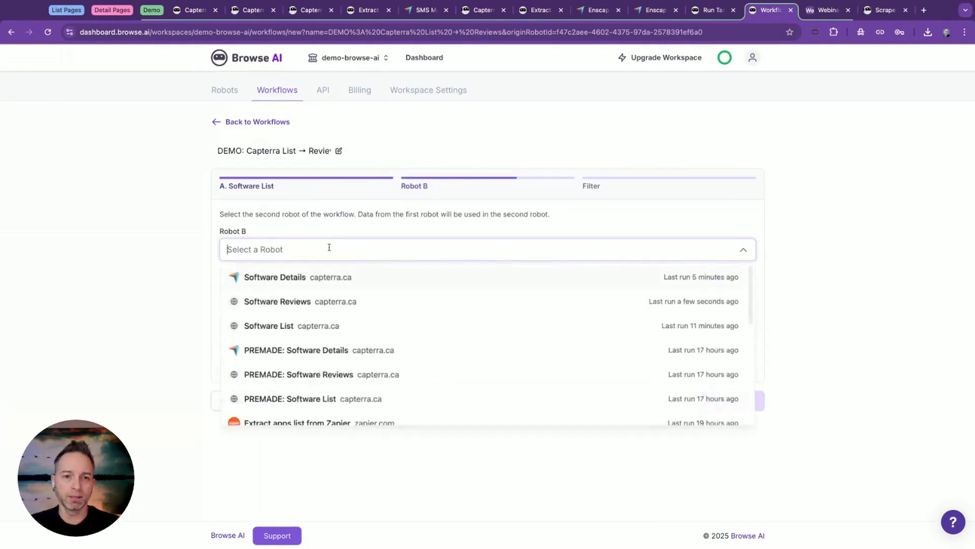
{"action": "left_click", "coordinate": [333, 301]}
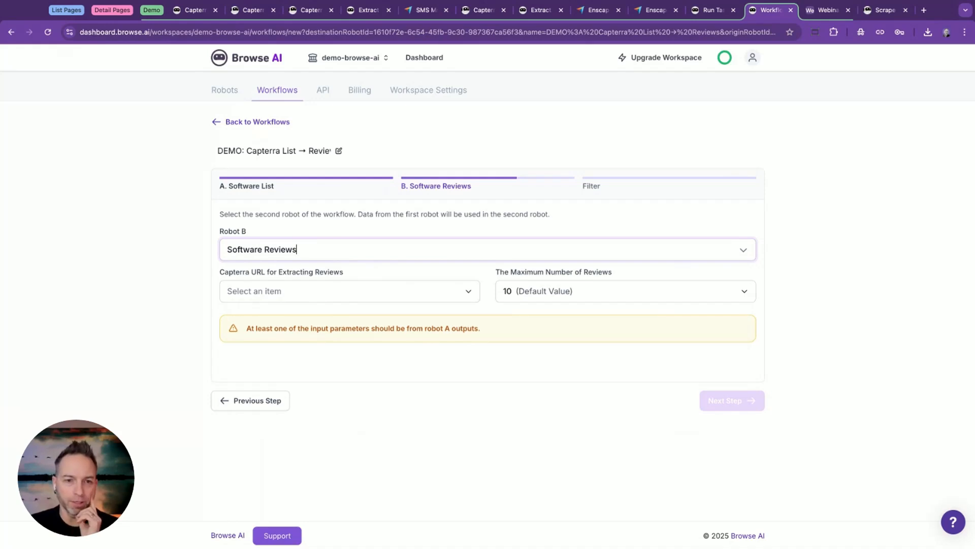
{"action": "left_click", "coordinate": [285, 292]}
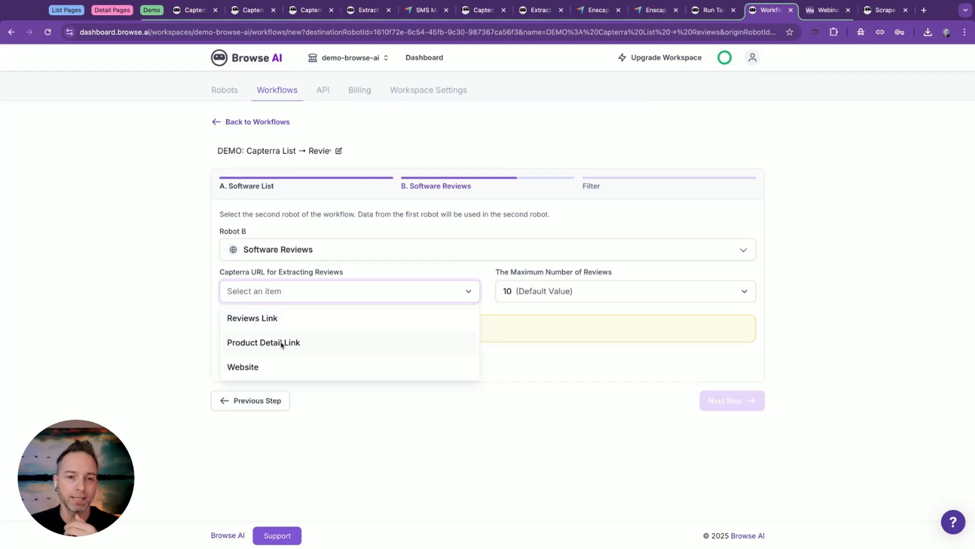
{"action": "left_click", "coordinate": [267, 322]}
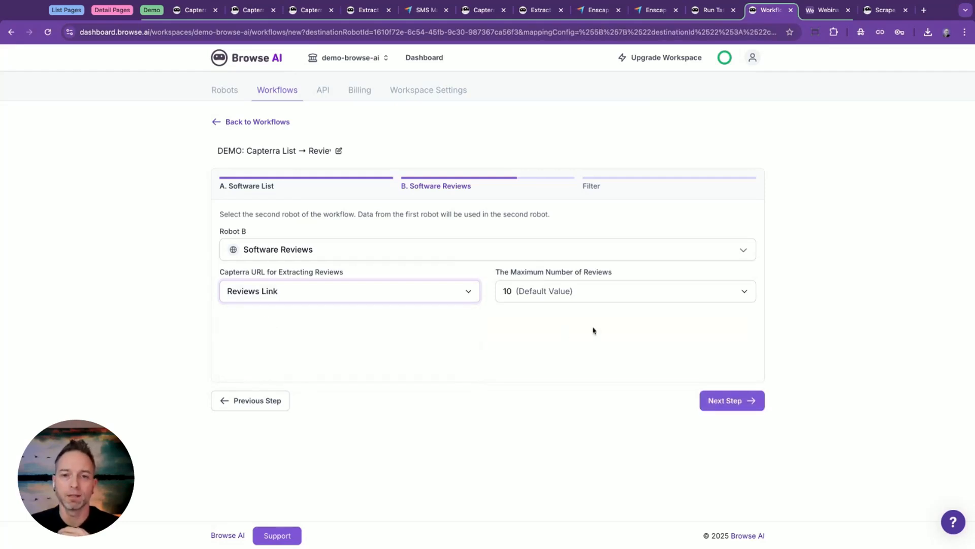
{"action": "left_click", "coordinate": [714, 401]}
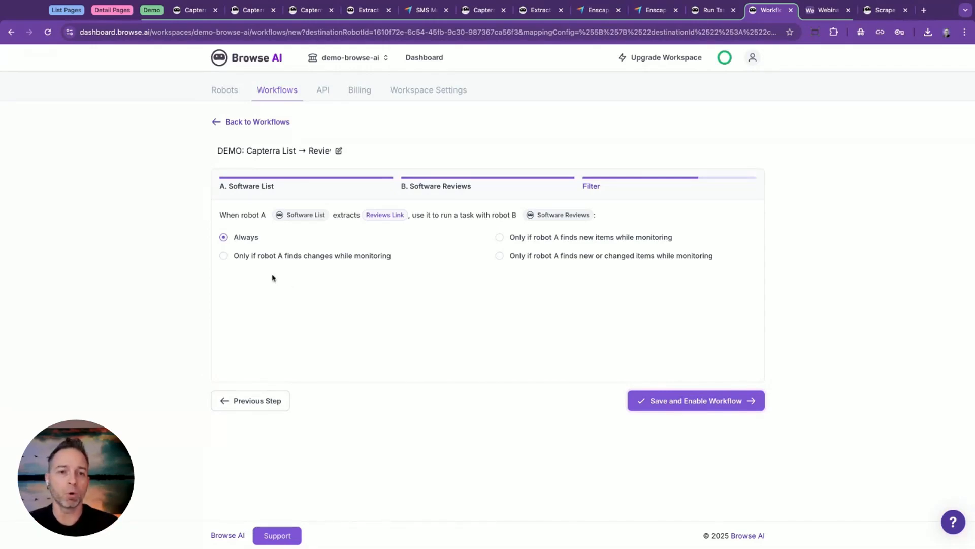
Limit the workflow to runs where robot A finds new or changed items while monitoring, save and enable it, and review its overview.
{"action": "left_click", "coordinate": [224, 256]}
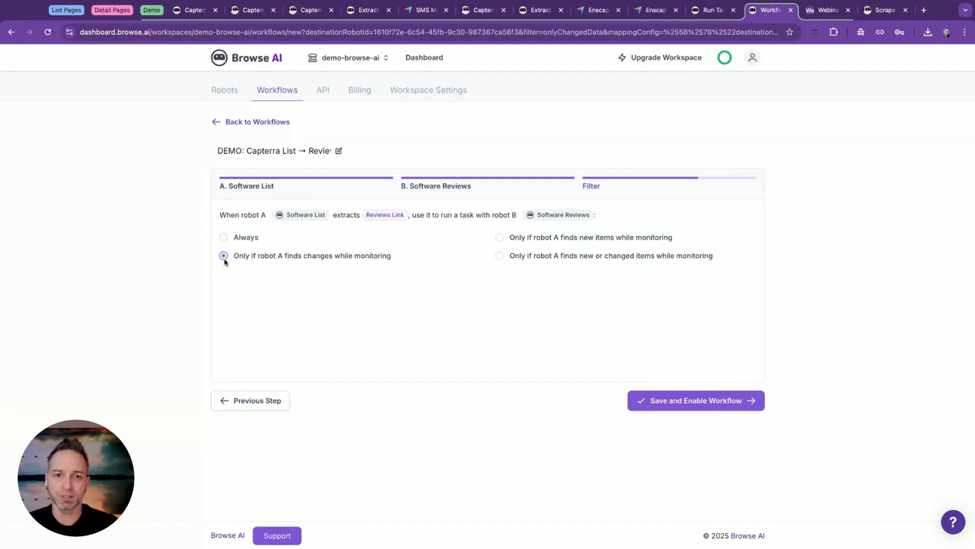
{"action": "left_click", "coordinate": [499, 238]}
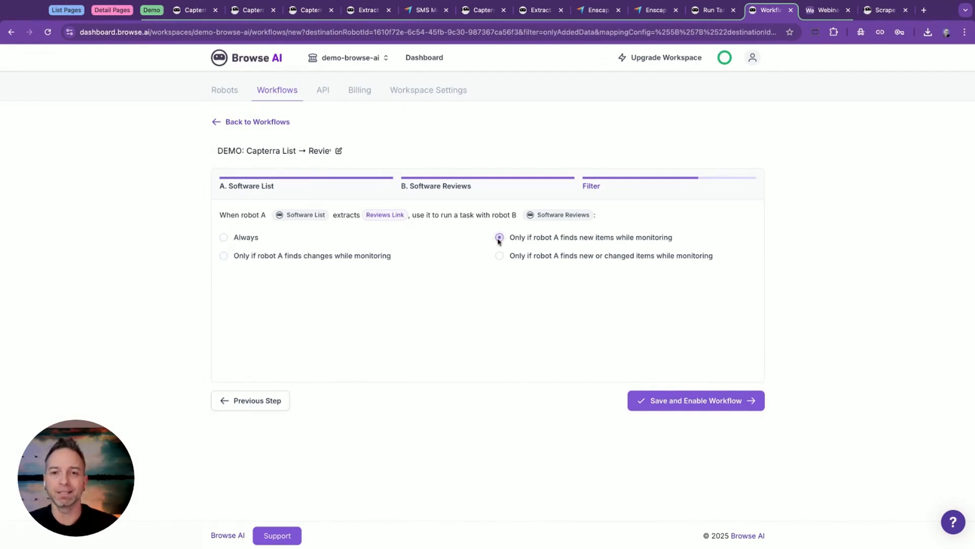
{"action": "left_click", "coordinate": [499, 256]}
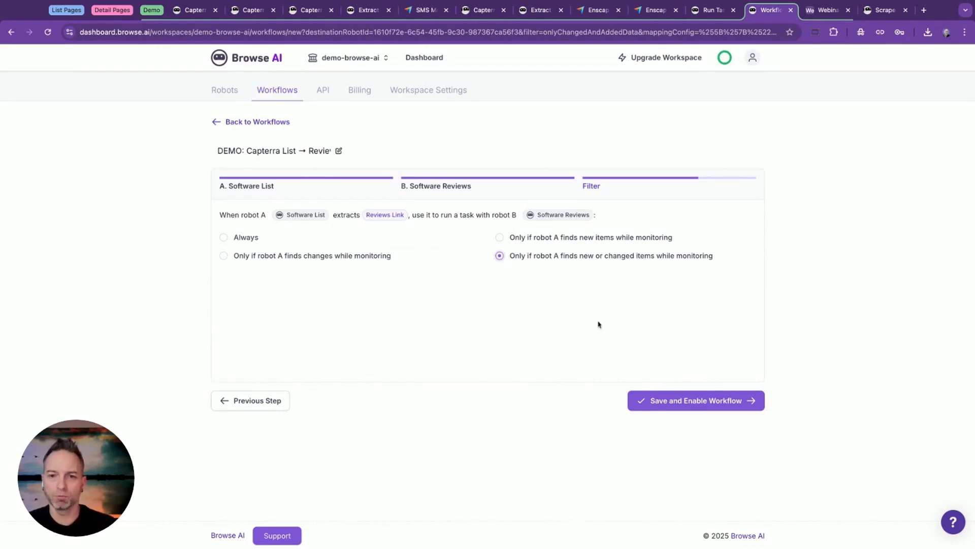
{"action": "left_click", "coordinate": [689, 402]}
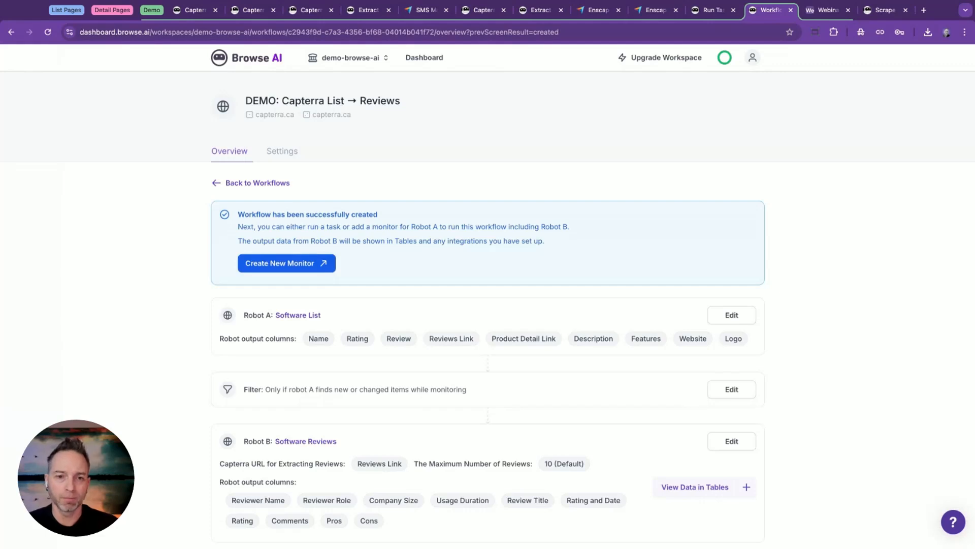
{"action": "scroll", "coordinate": [512, 330], "scroll_direction": "down", "scroll_amount": 2}
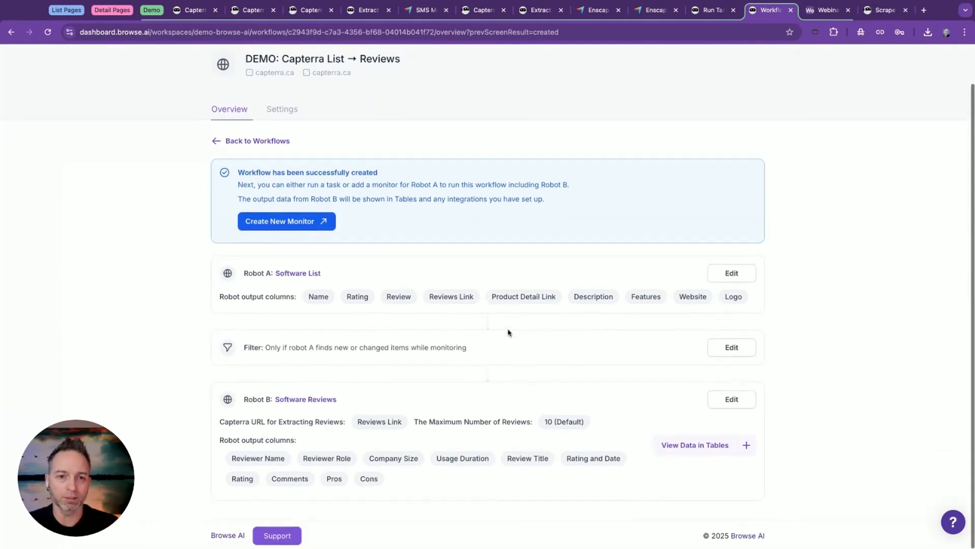
{"action": "scroll", "coordinate": [390, 202], "scroll_direction": "up", "scroll_amount": 2}
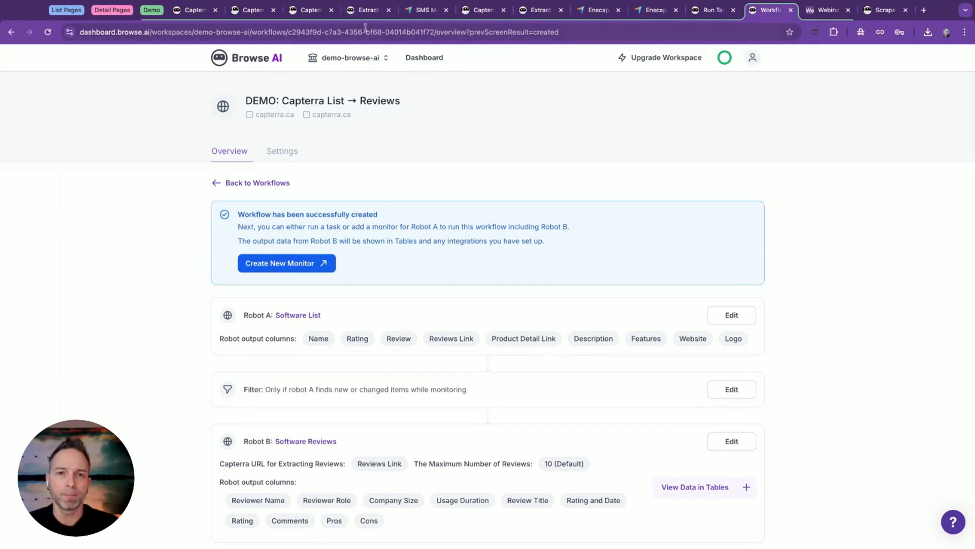
View the Companies table of the Software List robot, widening the Product Detail Link and Reviews Link columns to read the URLs.
{"action": "left_click", "coordinate": [360, 11]}
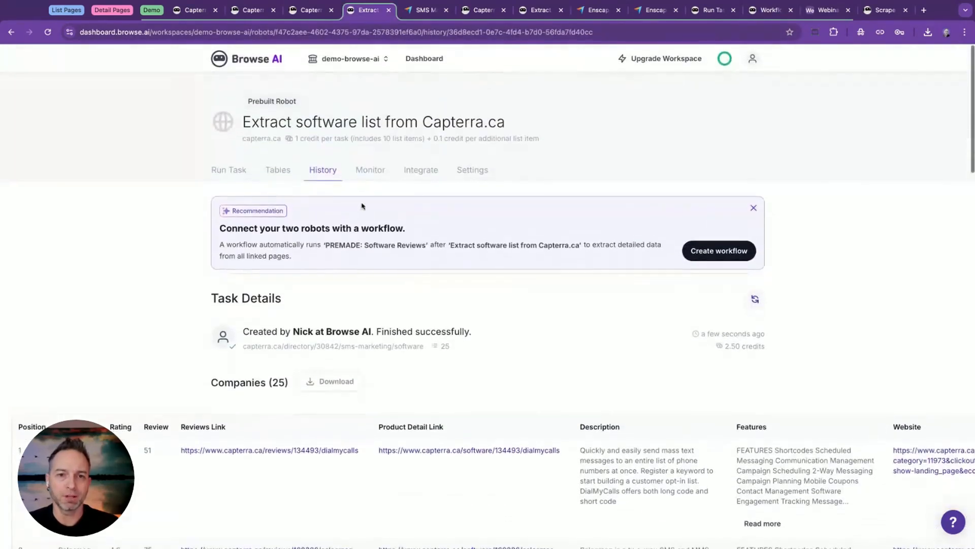
{"action": "left_click", "coordinate": [288, 170]}
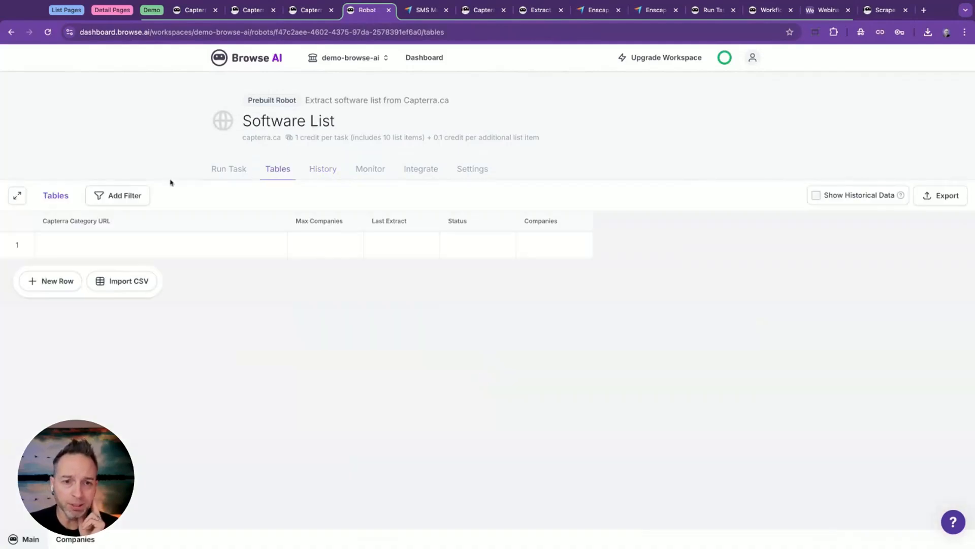
{"action": "left_click", "coordinate": [74, 540]}
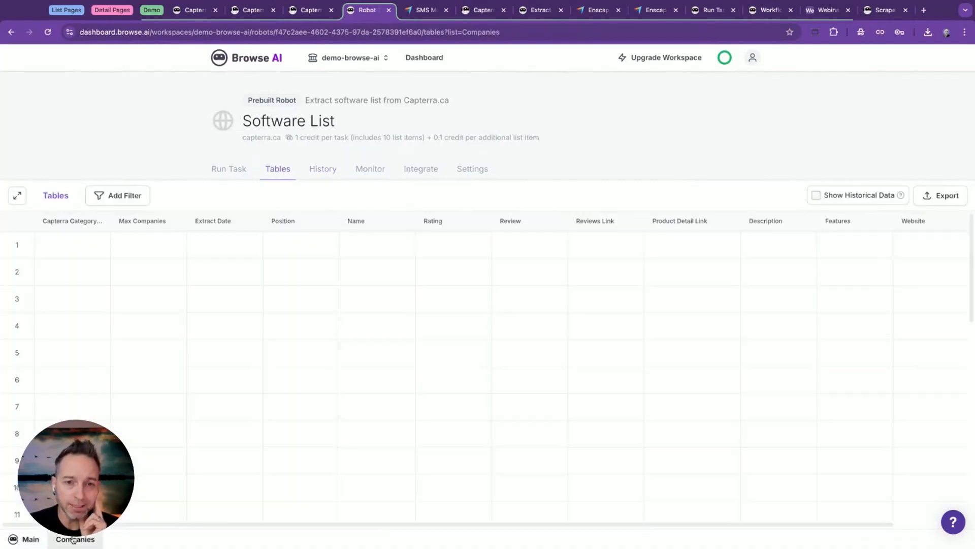
{"action": "scroll", "coordinate": [423, 254], "scroll_direction": "right", "scroll_amount": 2}
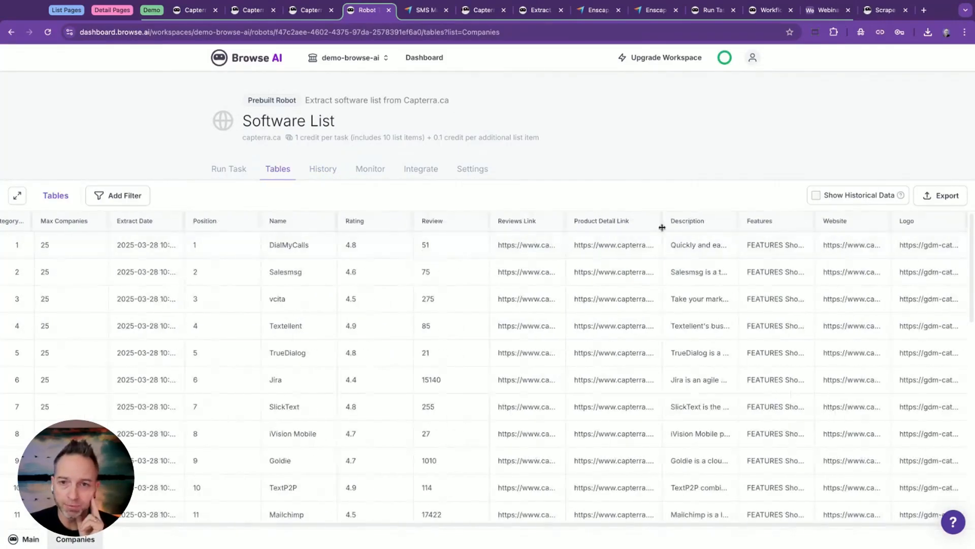
{"action": "left_click_drag", "start_coordinate": [662, 220], "coordinate": [708, 220]}
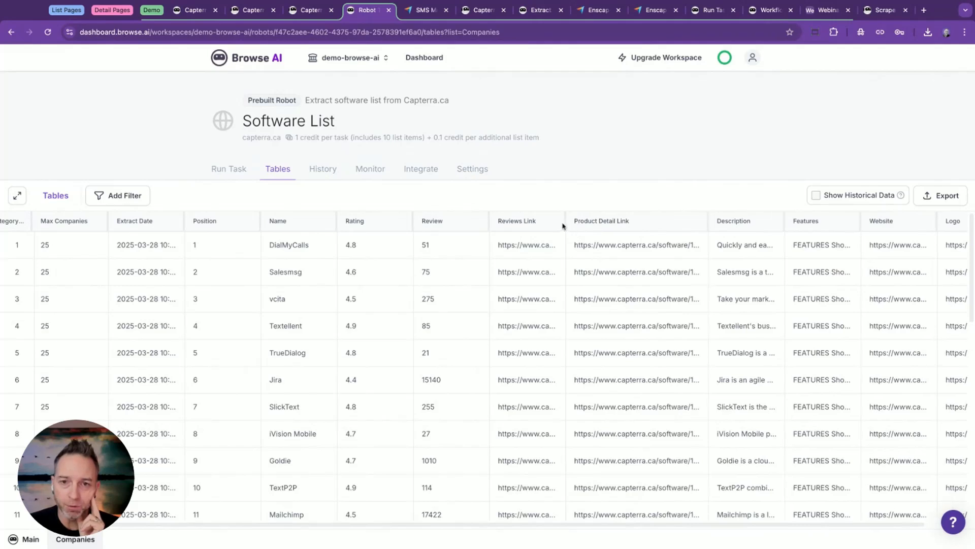
{"action": "double_click", "coordinate": [563, 222]}
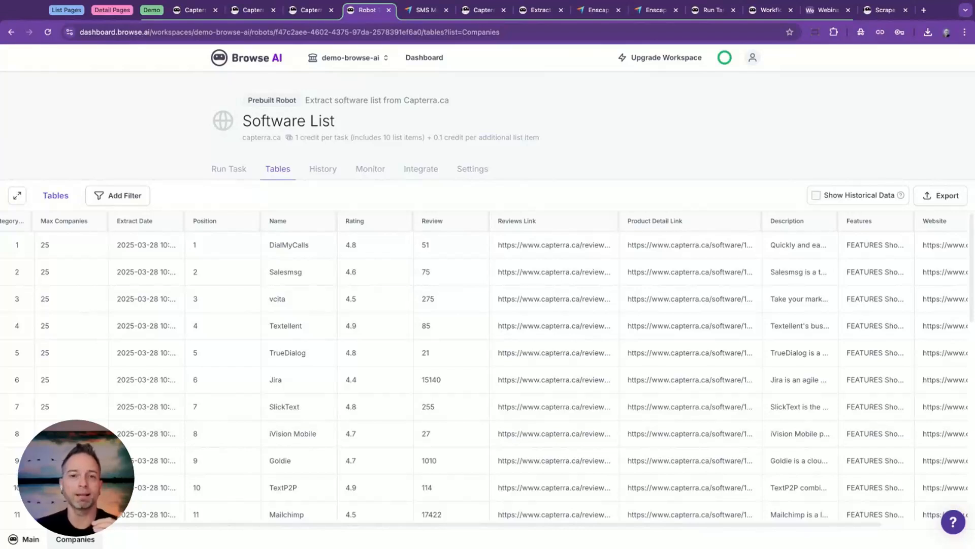
Return to the workflows and add a new workflow named "DEMO: Capterra List → Details".
{"action": "left_click", "coordinate": [765, 13]}
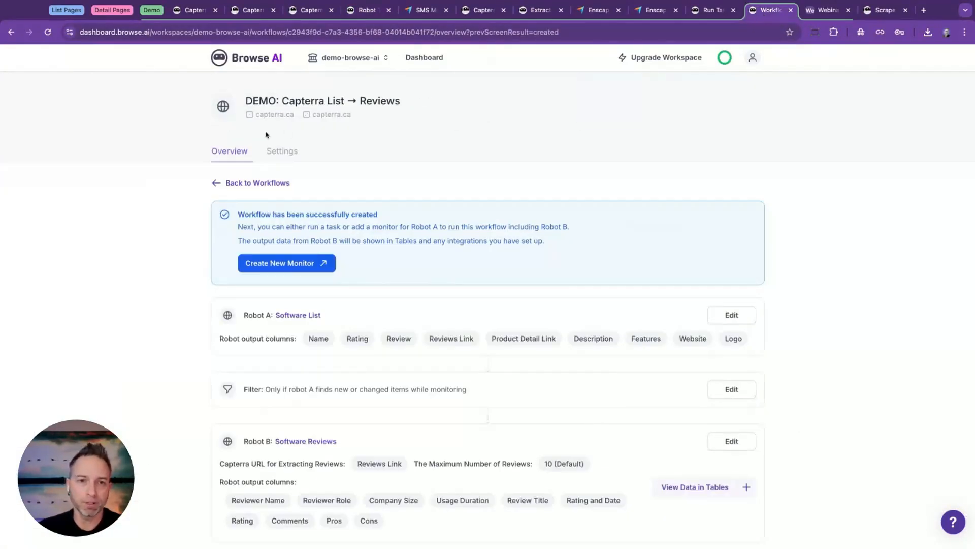
{"action": "left_click", "coordinate": [416, 58]}
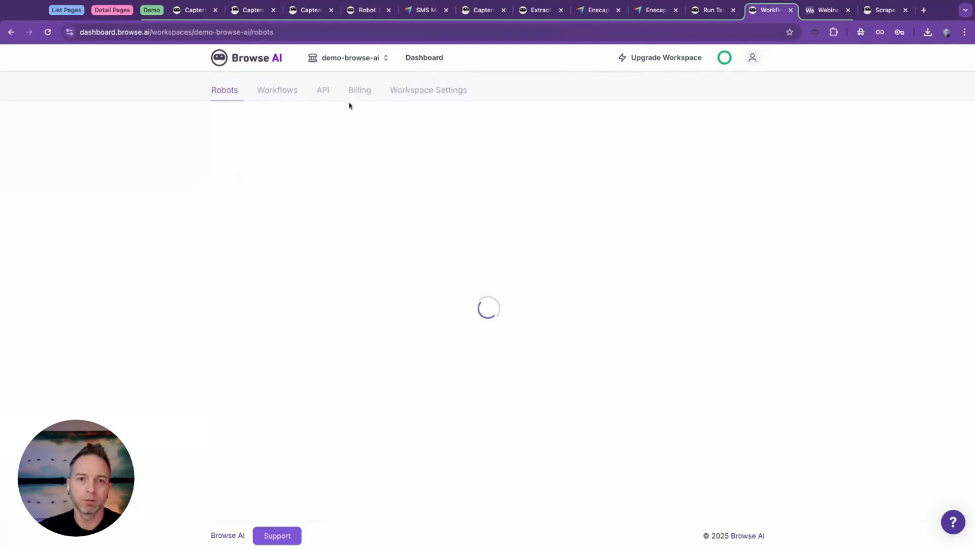
{"action": "left_click", "coordinate": [279, 97]}
{"action": "left_click", "coordinate": [697, 126]}
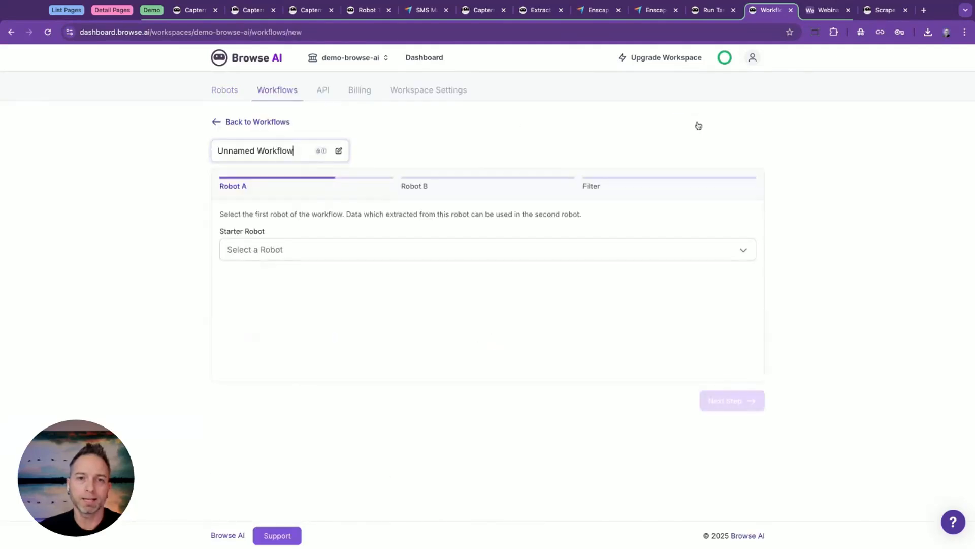
{"action": "triple_click", "coordinate": [279, 148]}
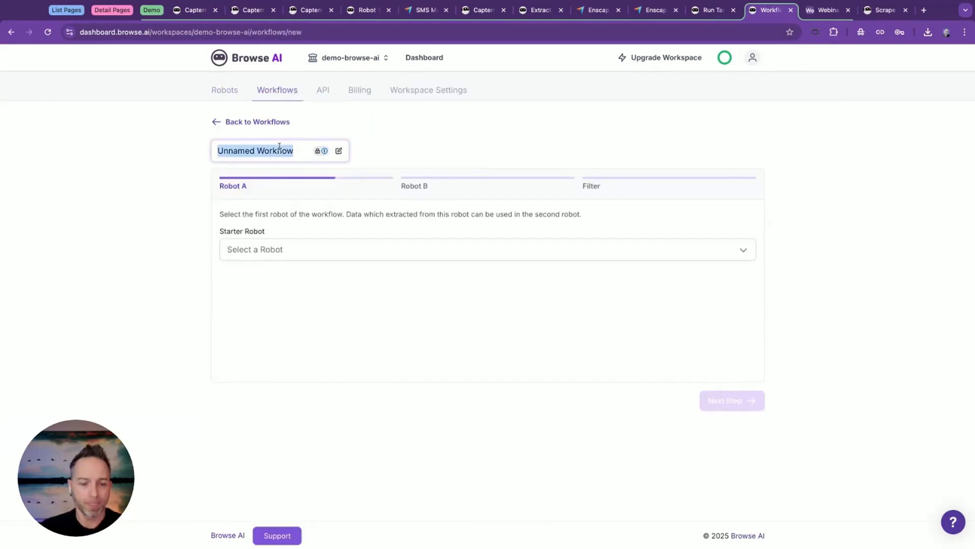
{"action": "key", "text": "BackSpace"}
{"action": "type", "text": "DEMO: So"}
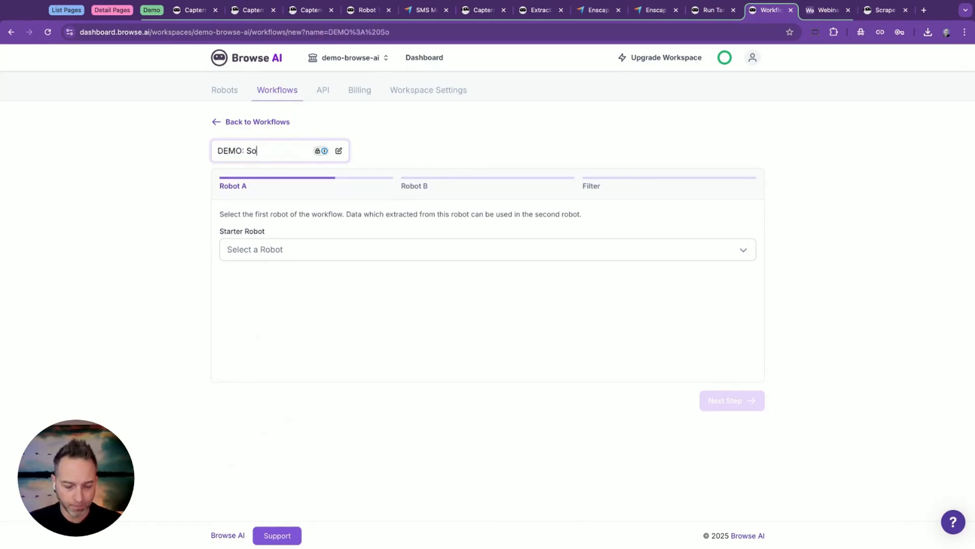
{"action": "key", "text": "BackSpace"}
{"action": "key", "text": "BackSpace"}
{"action": "type", "text": "Capterra List "}
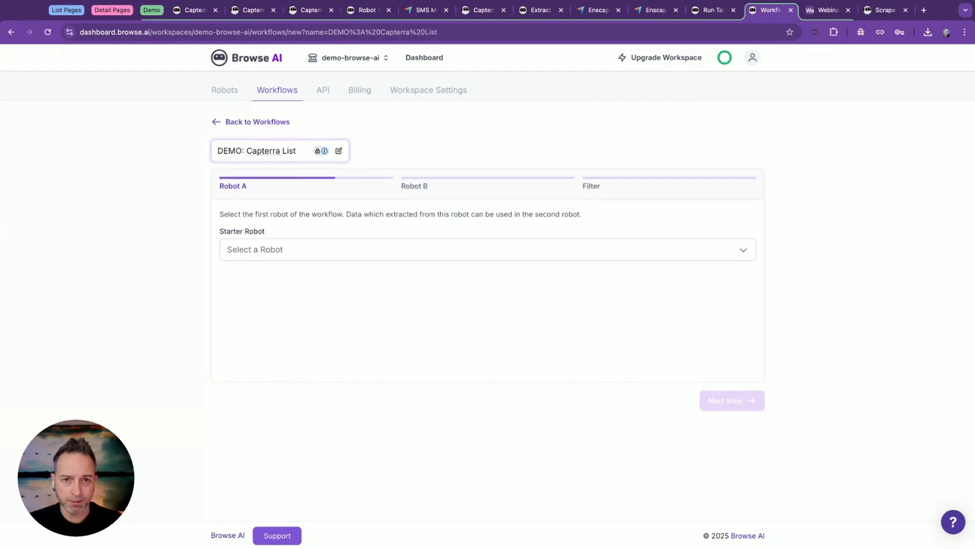
{"action": "type", "text": "-> Details"}
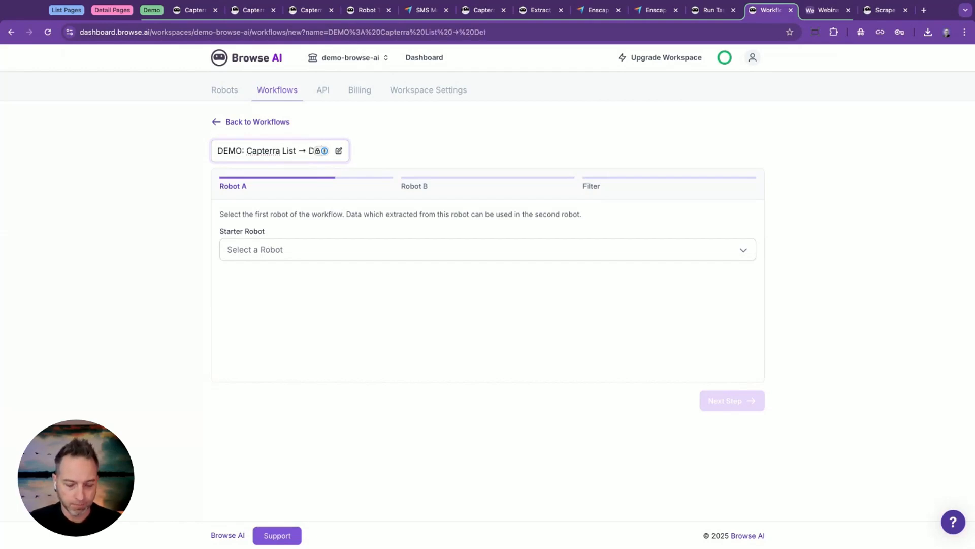
Choose Software List as the starter robot of the Details workflow and continue to Robot B.
{"action": "left_click", "coordinate": [274, 246]}
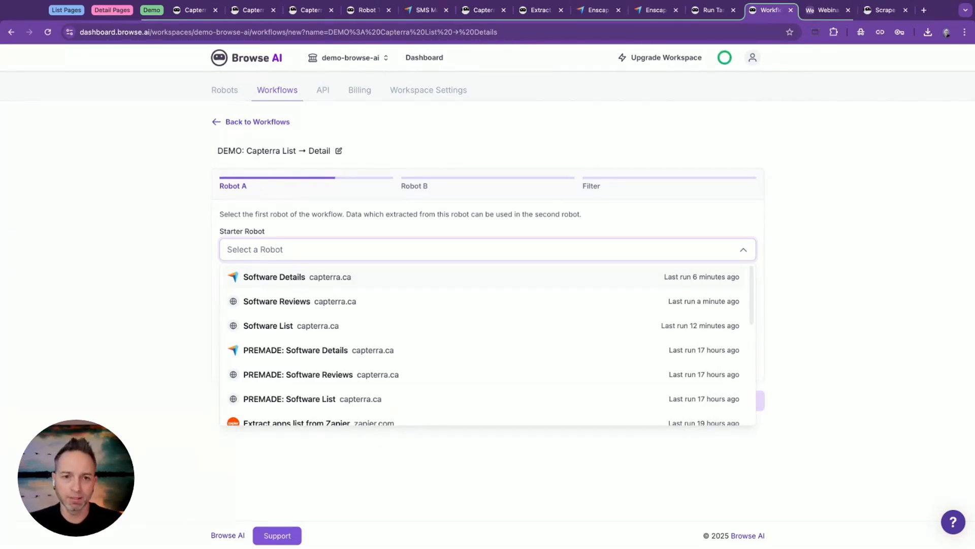
{"action": "left_click", "coordinate": [304, 326]}
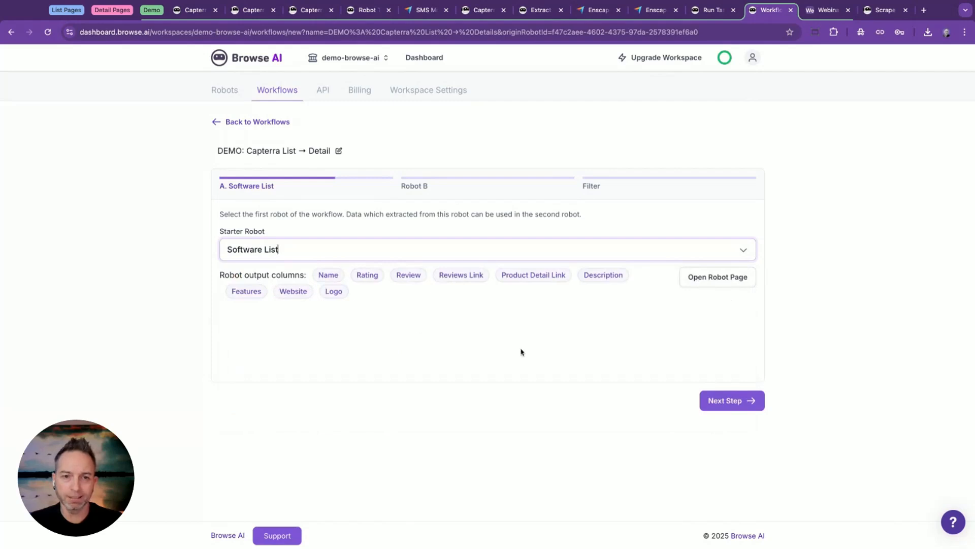
{"action": "left_click", "coordinate": [741, 404]}
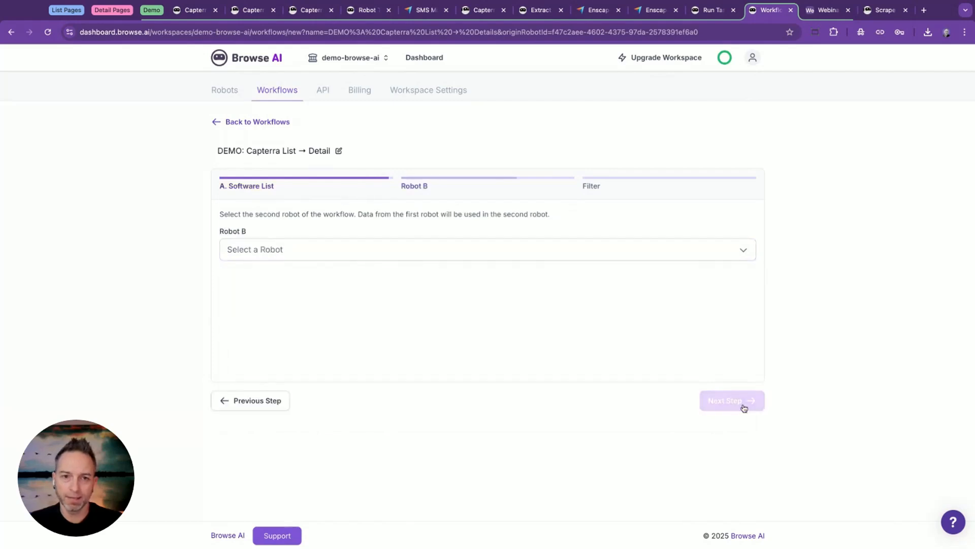
Set Software Details as Robot B and use Product Detail Link as its Origin URL.
{"action": "left_click", "coordinate": [311, 250]}
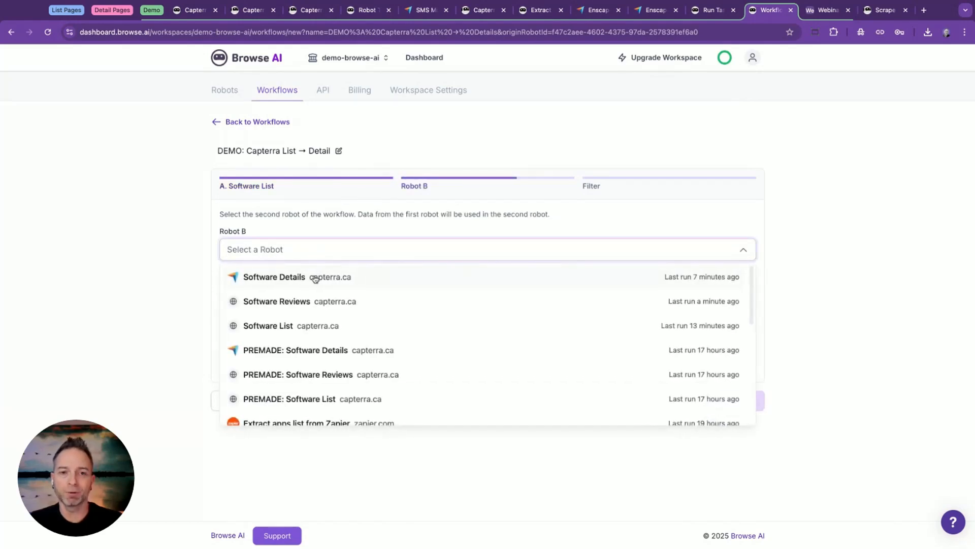
{"action": "left_click", "coordinate": [314, 275]}
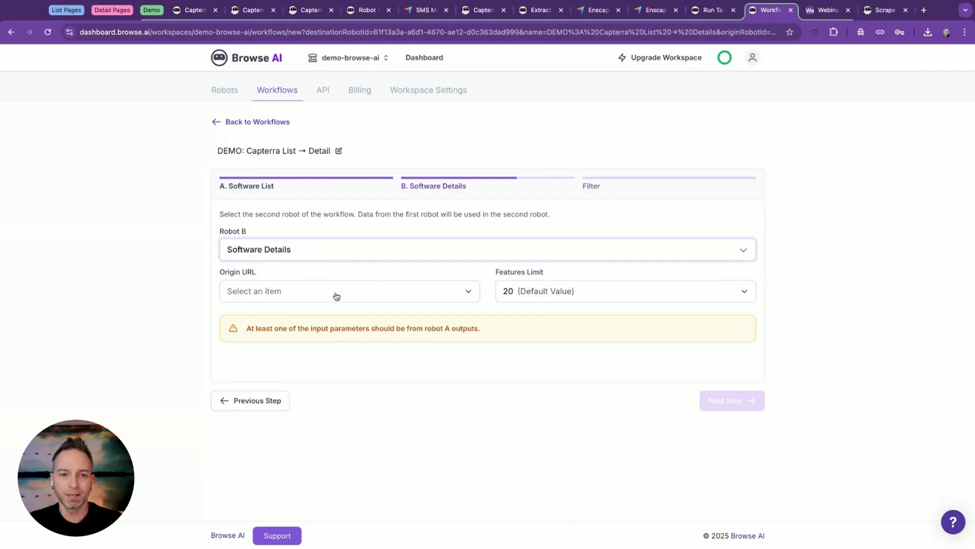
{"action": "left_click", "coordinate": [334, 293]}
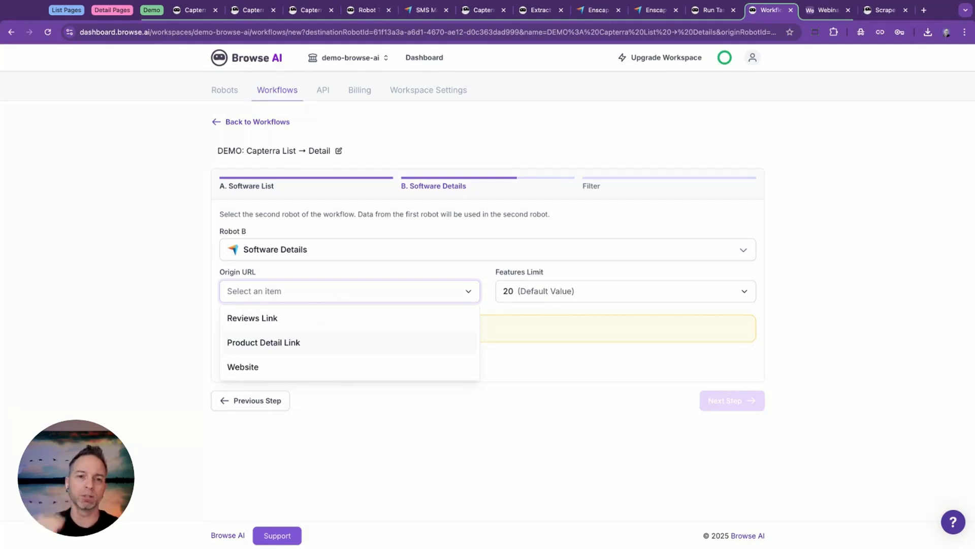
{"action": "left_click", "coordinate": [285, 344]}
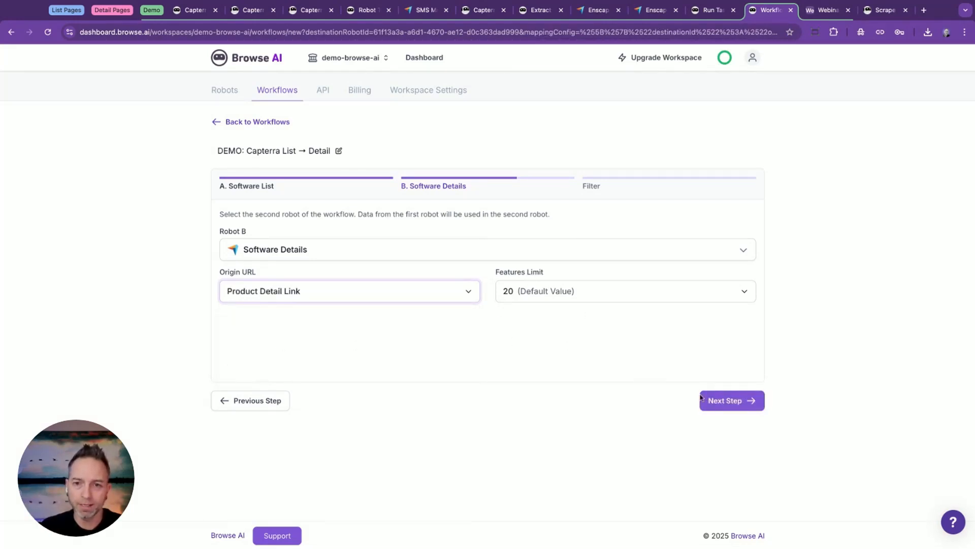
Save and enable the List → Details workflow with the Always filter, and return to the workflows list.
{"action": "left_click", "coordinate": [720, 402]}
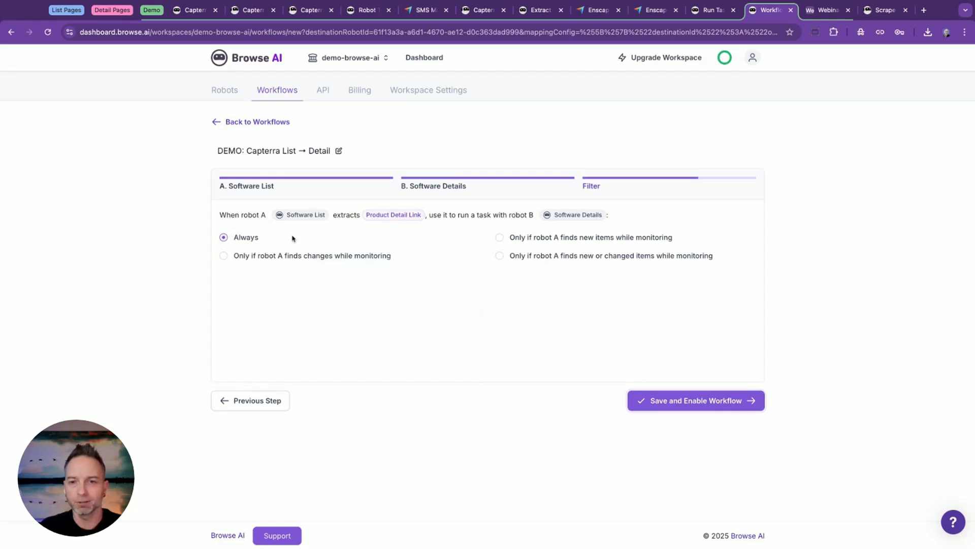
{"action": "left_click", "coordinate": [692, 407]}
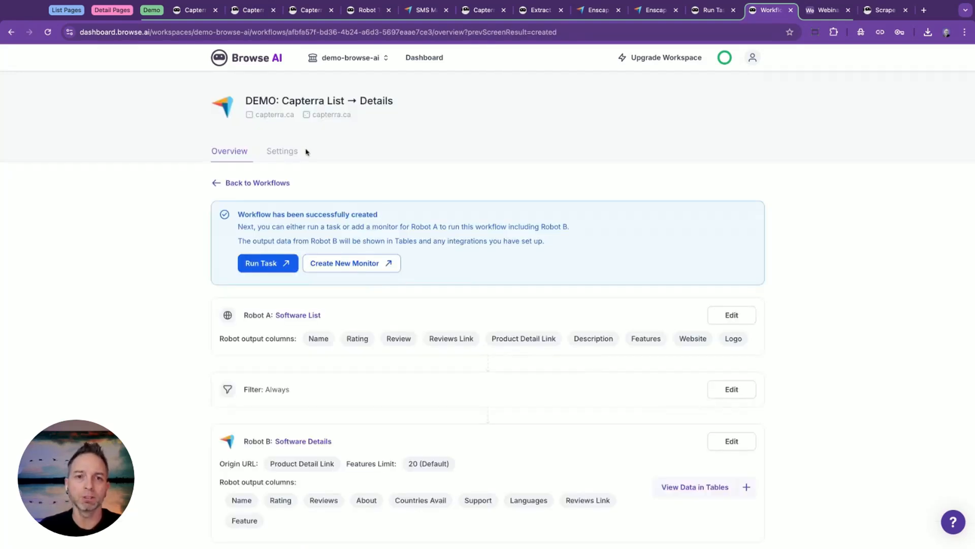
{"action": "left_click", "coordinate": [422, 61]}
{"action": "left_click", "coordinate": [282, 92]}
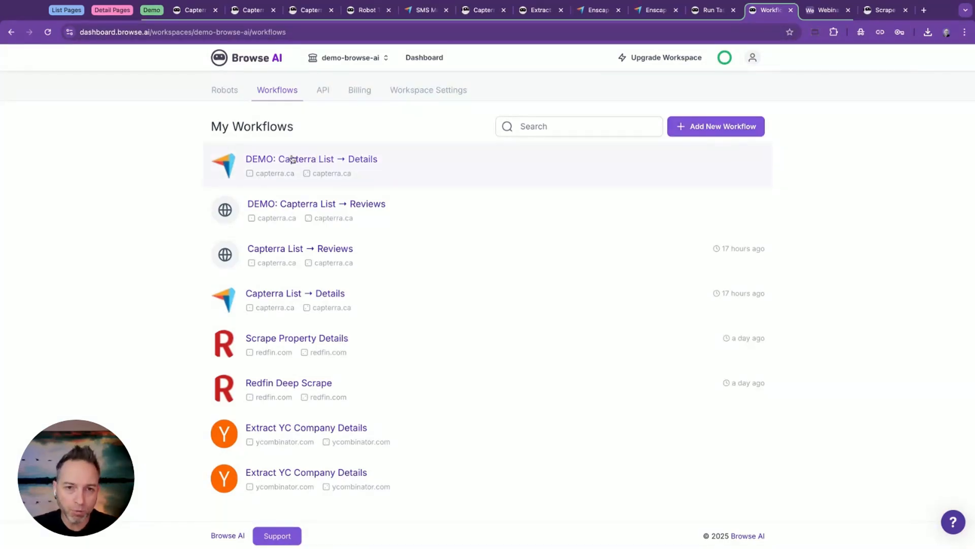
Add a new workflow named "DEMO: Capterra Details → Reviews".
{"action": "left_click", "coordinate": [691, 126]}
{"action": "left_click", "coordinate": [272, 150]}
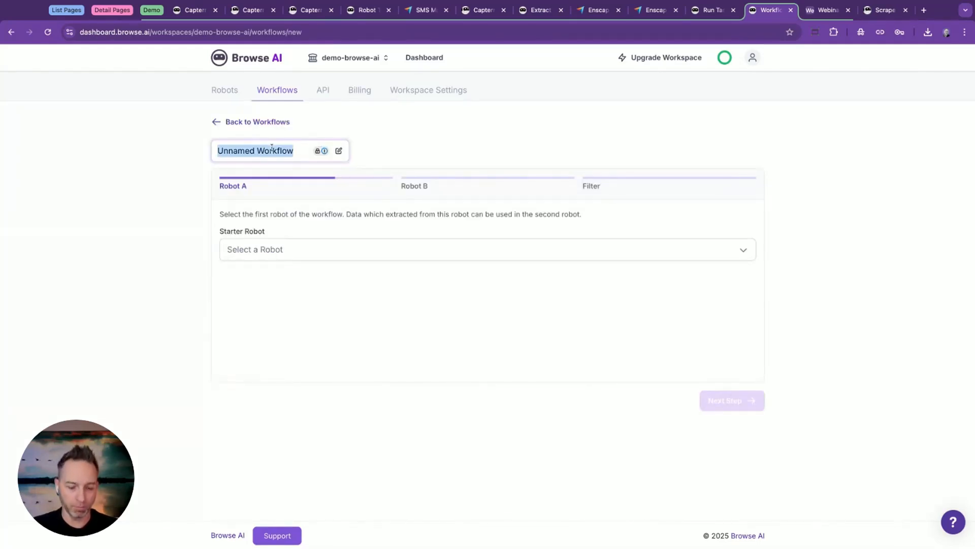
{"action": "type", "text": "DEMO"}
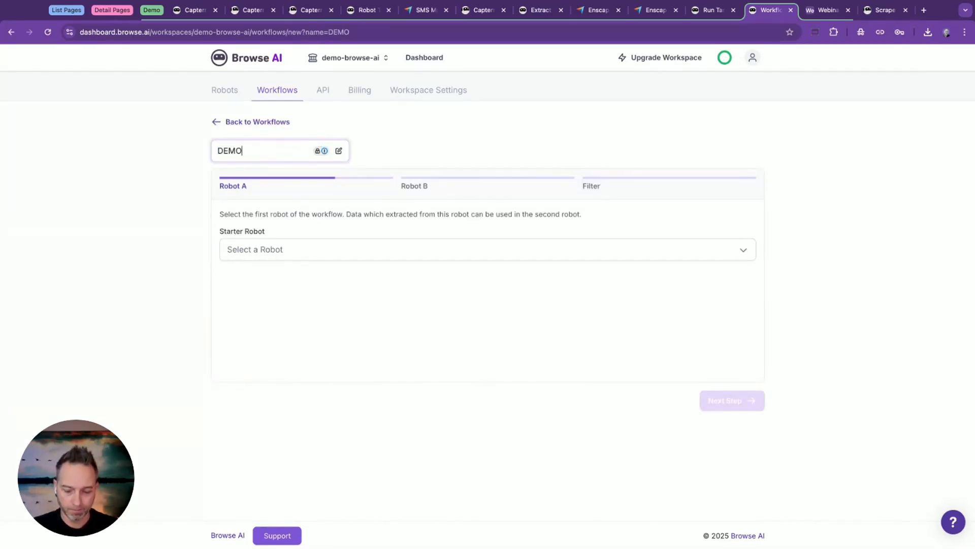
{"action": "type", "text": ": Capterra"}
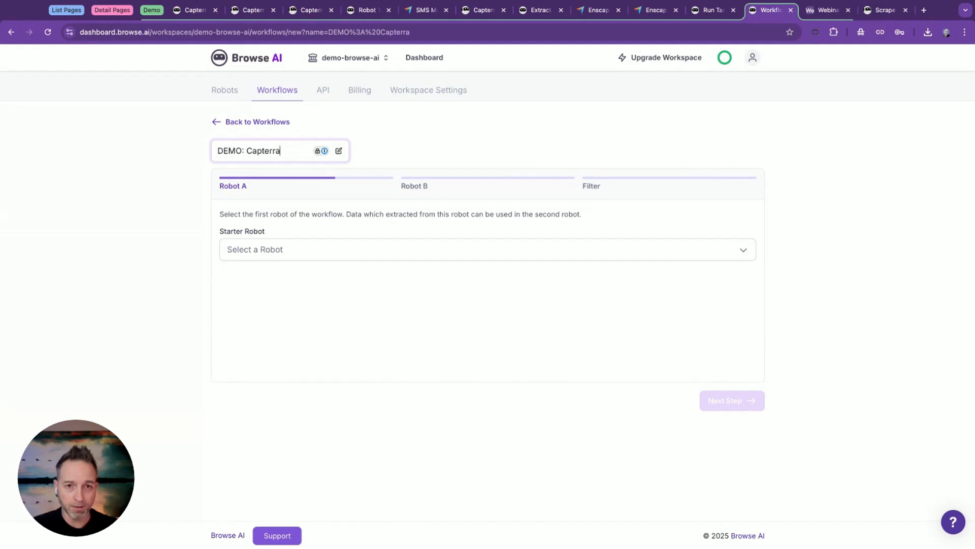
{"action": "type", "text": " Details -> Reviews"}
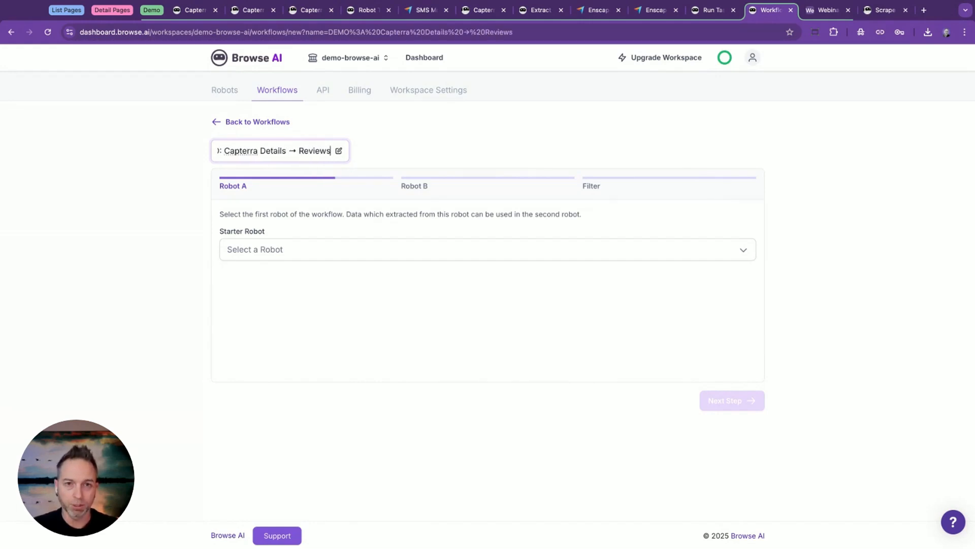
{"action": "key", "text": "Return"}
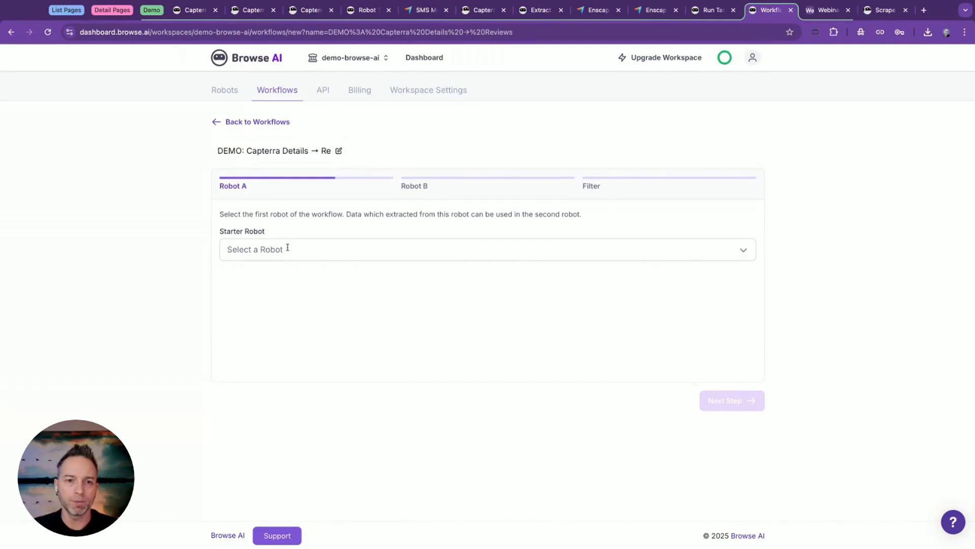
Choose Software Details as the starter robot of the Details → Reviews workflow and continue to Robot B.
{"action": "left_click", "coordinate": [287, 248]}
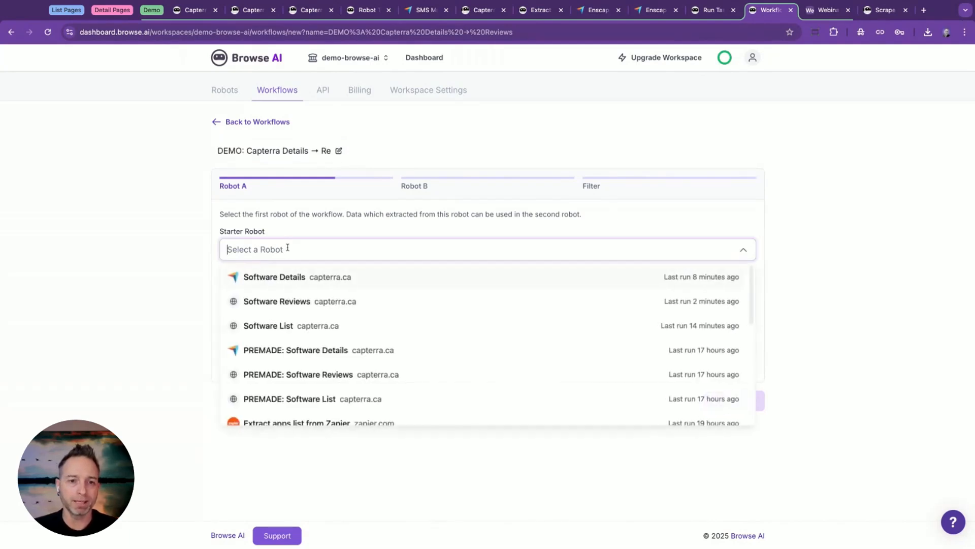
{"action": "left_click", "coordinate": [308, 278]}
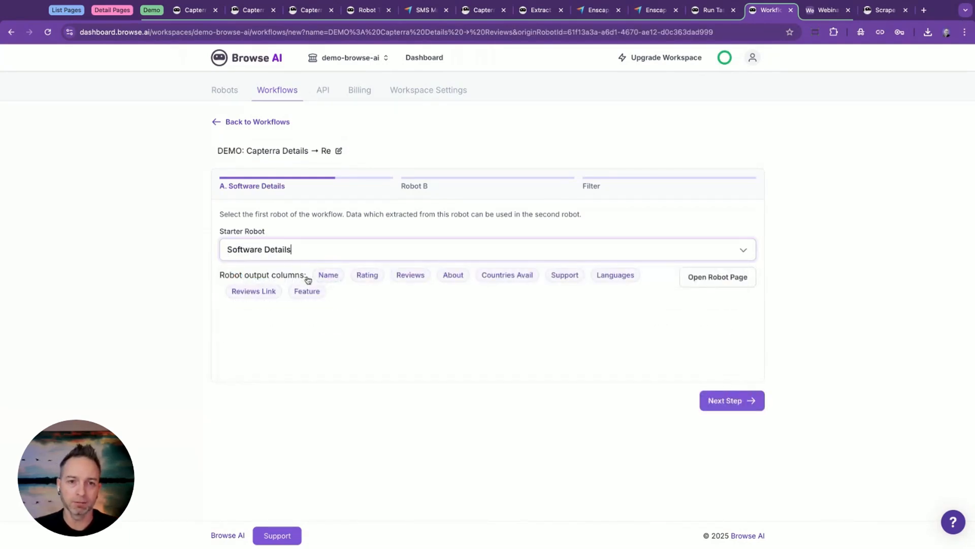
{"action": "left_click", "coordinate": [720, 397]}
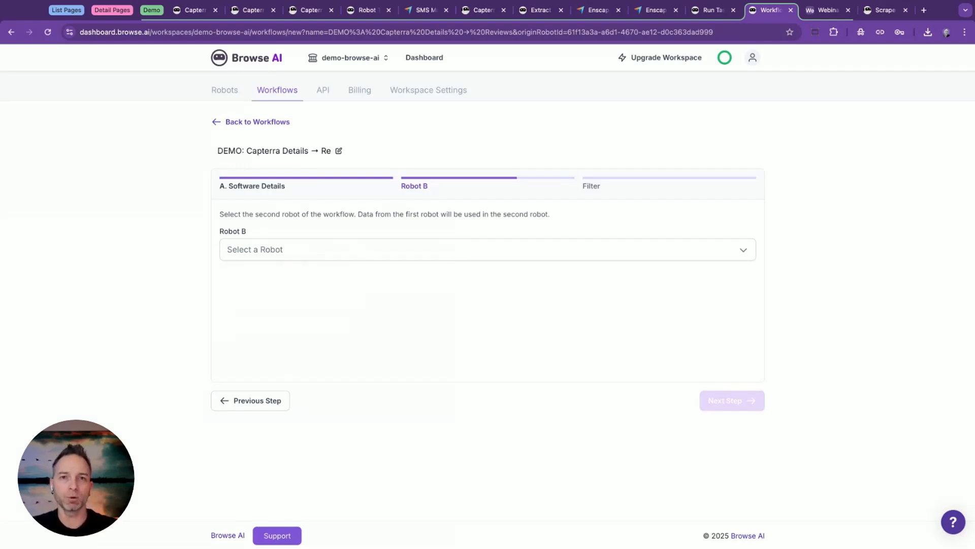
Set Software Reviews as Robot B with Reviews Link as its Capterra URL, and save and enable the workflow with the Always filter.
{"action": "left_click", "coordinate": [487, 249]}
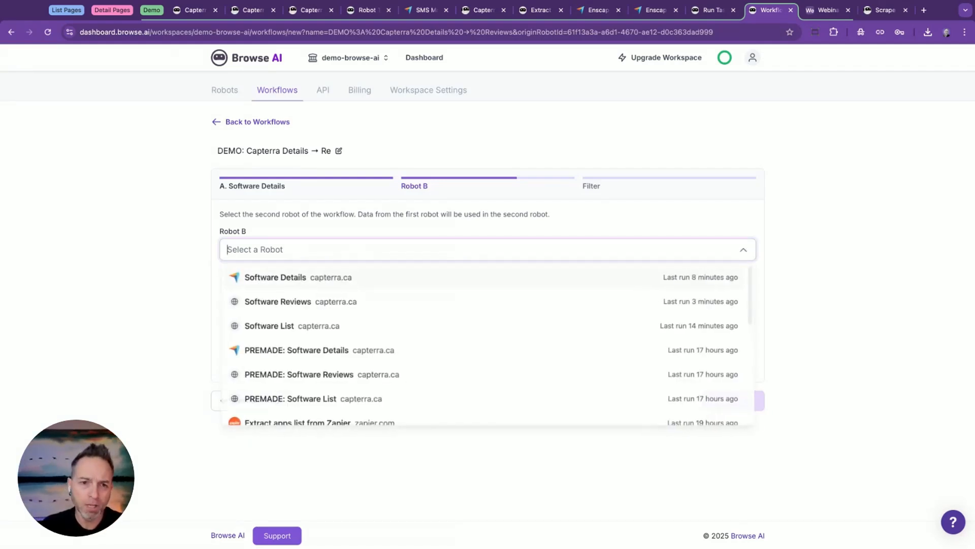
{"action": "left_click", "coordinate": [328, 301]}
{"action": "left_click", "coordinate": [296, 291]}
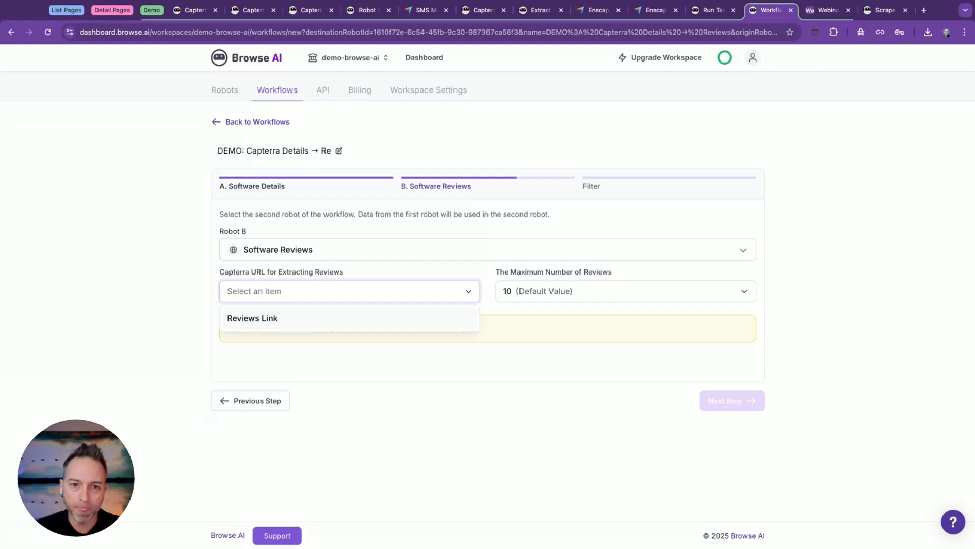
{"action": "left_click", "coordinate": [253, 318]}
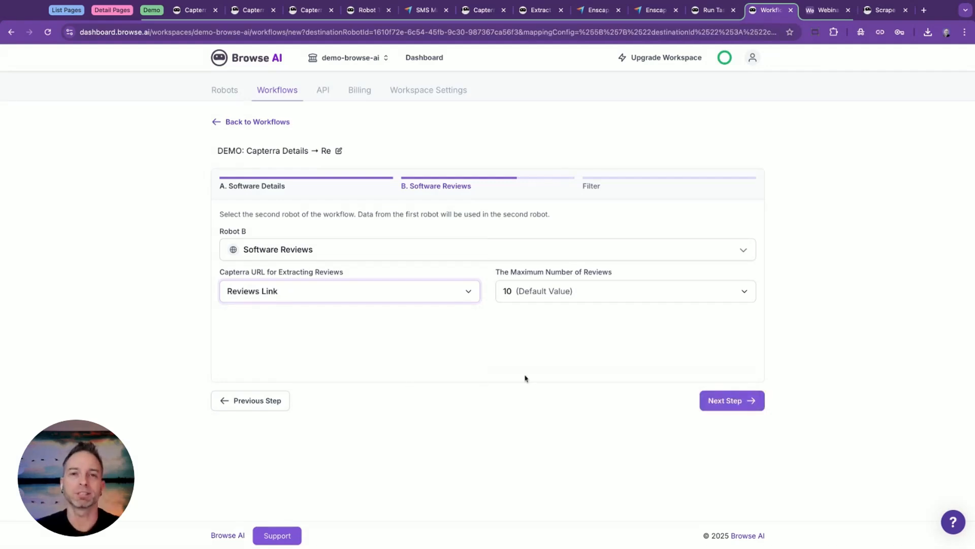
{"action": "left_click", "coordinate": [702, 404]}
{"action": "left_click", "coordinate": [701, 406]}
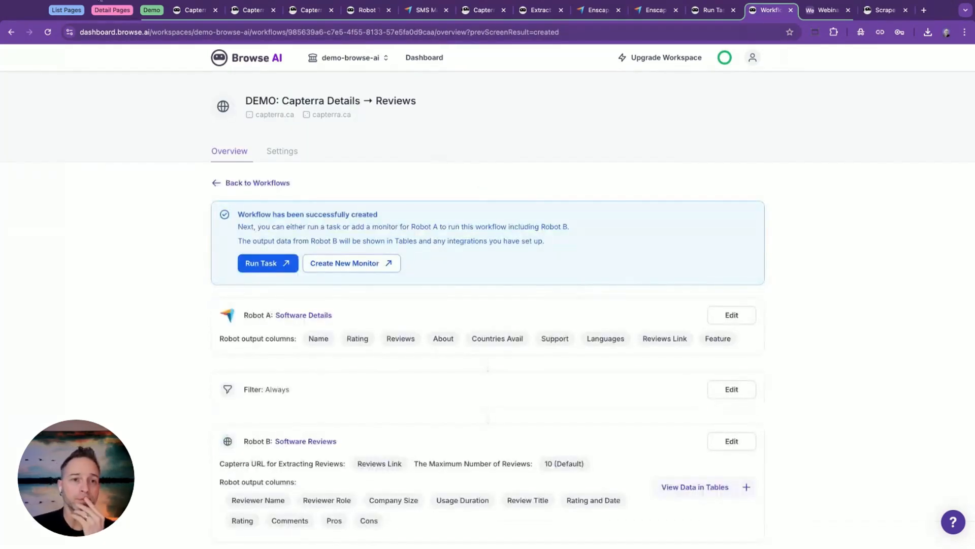
Examine the example list pages: the Y Combinator startup directory, Tripadvisor's Seattle hotels, Seek's accounting jobs and Redfin's Portland homes.
{"action": "left_click", "coordinate": [66, 10]}
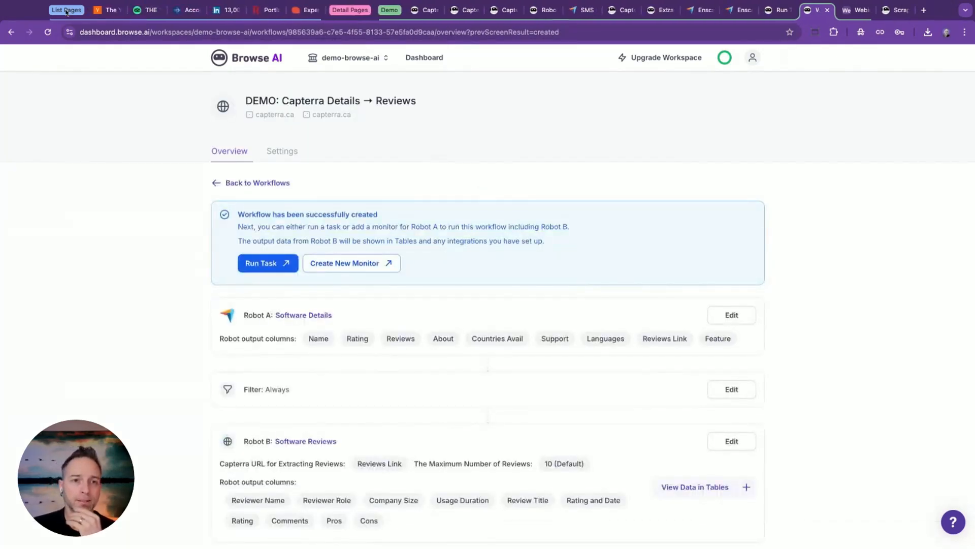
{"action": "left_click", "coordinate": [100, 11]}
{"action": "scroll", "coordinate": [514, 244], "scroll_direction": "up", "scroll_amount": 7}
{"action": "scroll", "coordinate": [515, 244], "scroll_direction": "down", "scroll_amount": 2}
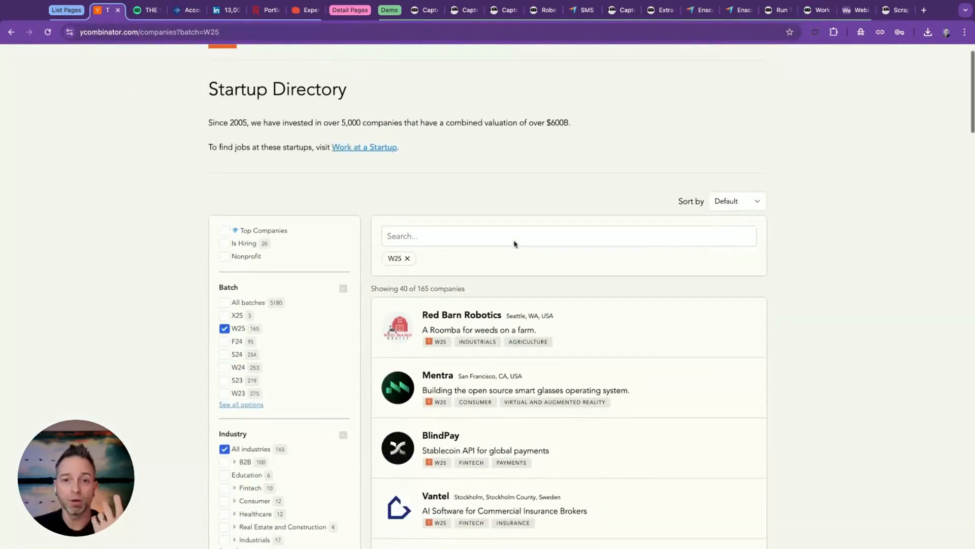
{"action": "scroll", "coordinate": [514, 244], "scroll_direction": "down", "scroll_amount": 2}
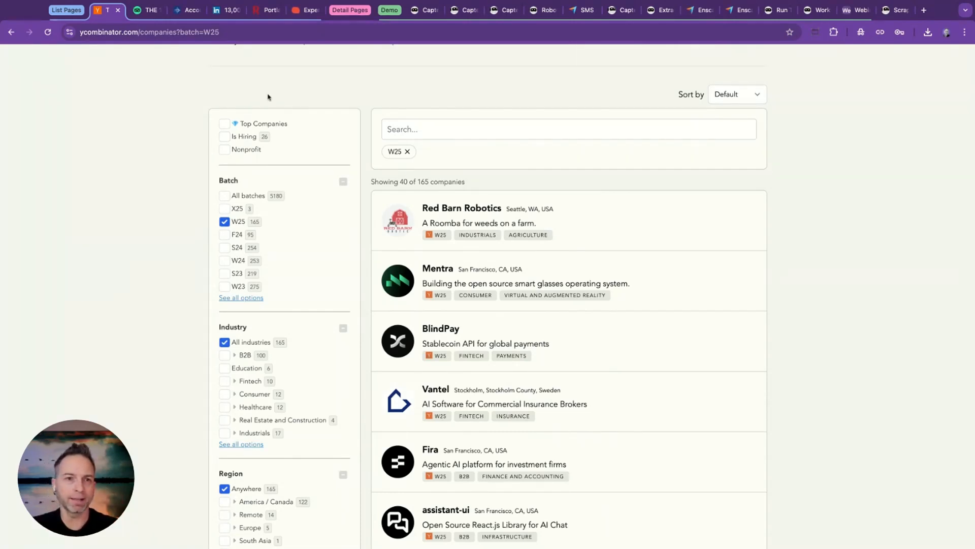
{"action": "left_click", "coordinate": [150, 12]}
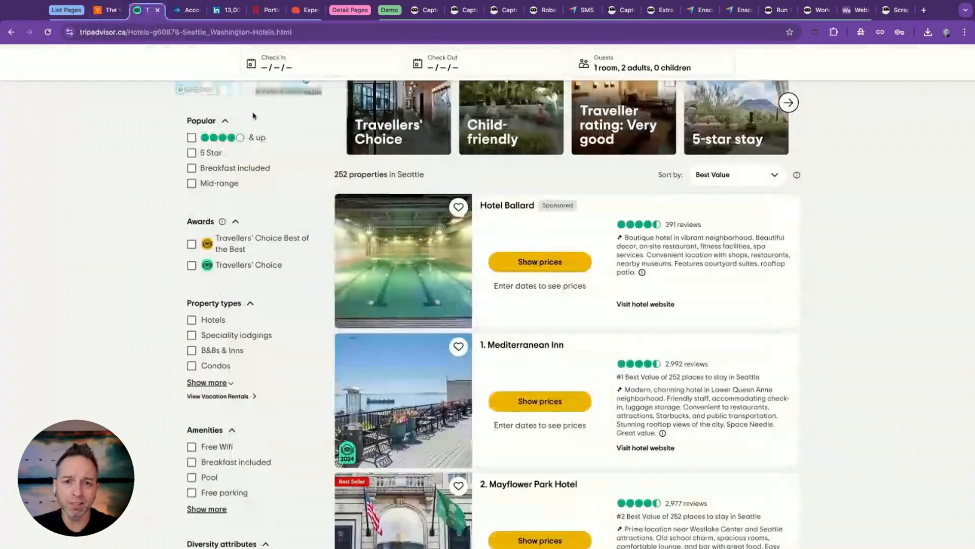
{"action": "mouse_move", "coordinate": [654, 228]}
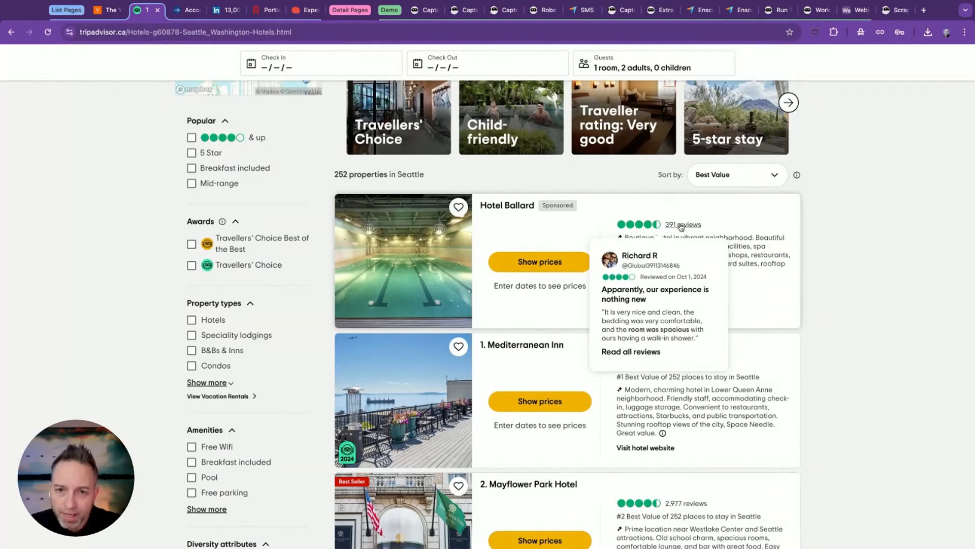
{"action": "left_click", "coordinate": [190, 11]}
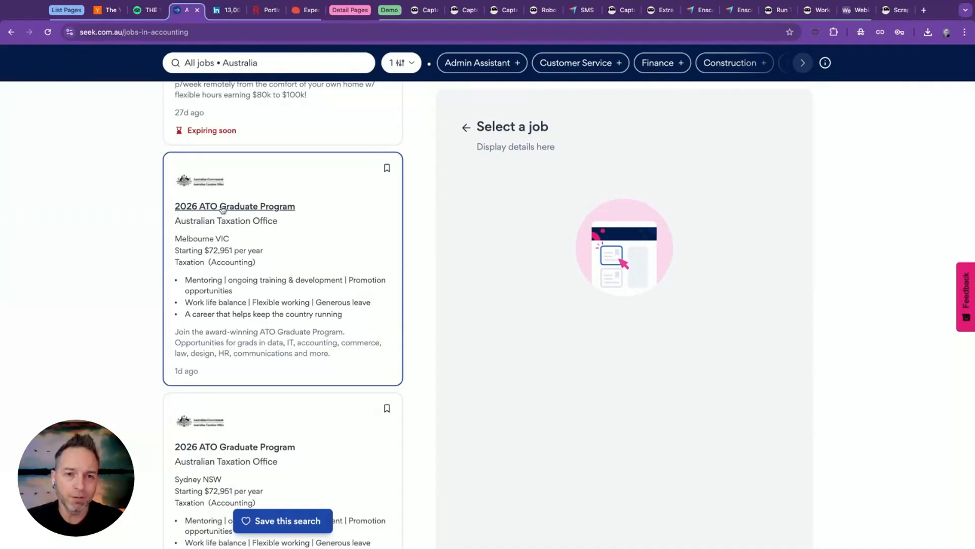
{"action": "left_click", "coordinate": [269, 10]}
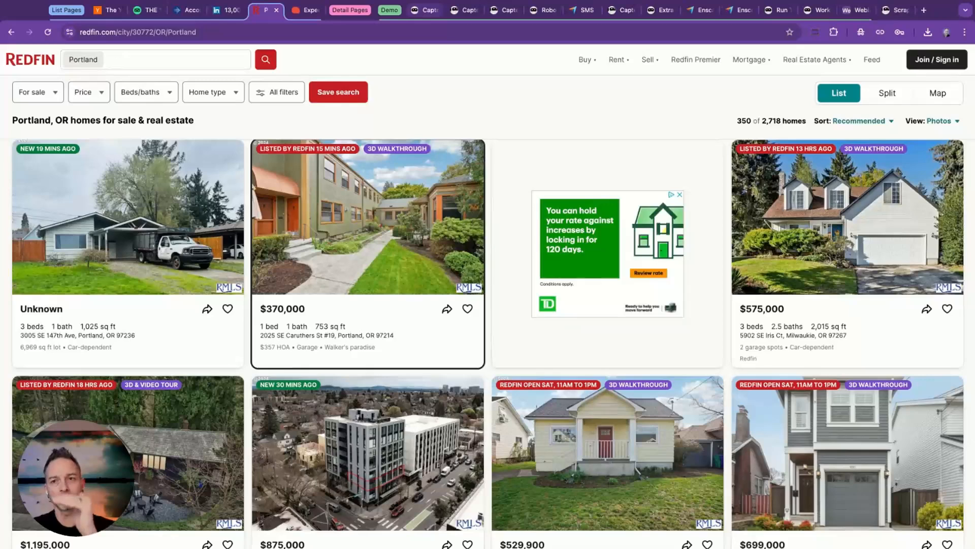
Switch back to Browse AI and start a new monitor for the Software List robot under capterra.ca.
{"action": "left_click", "coordinate": [817, 10]}
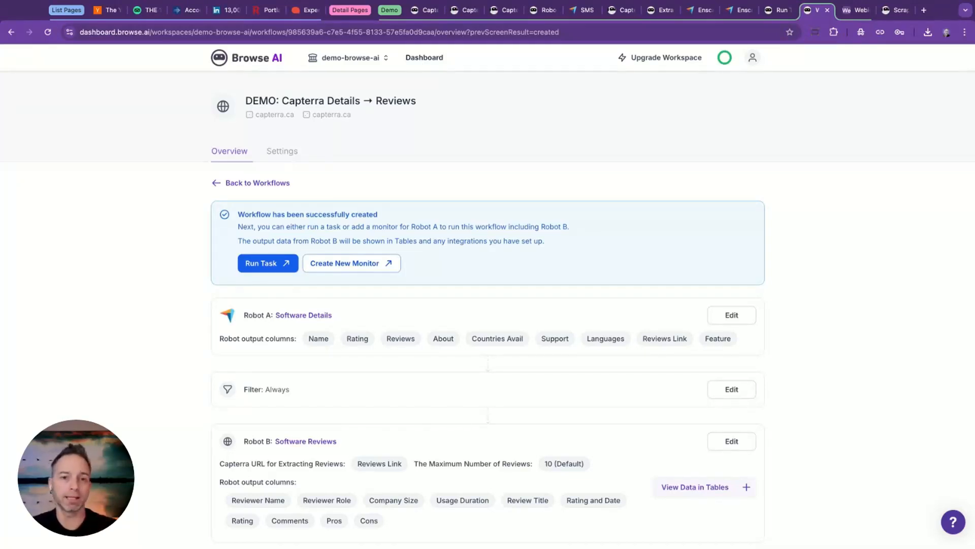
{"action": "left_click", "coordinate": [426, 59]}
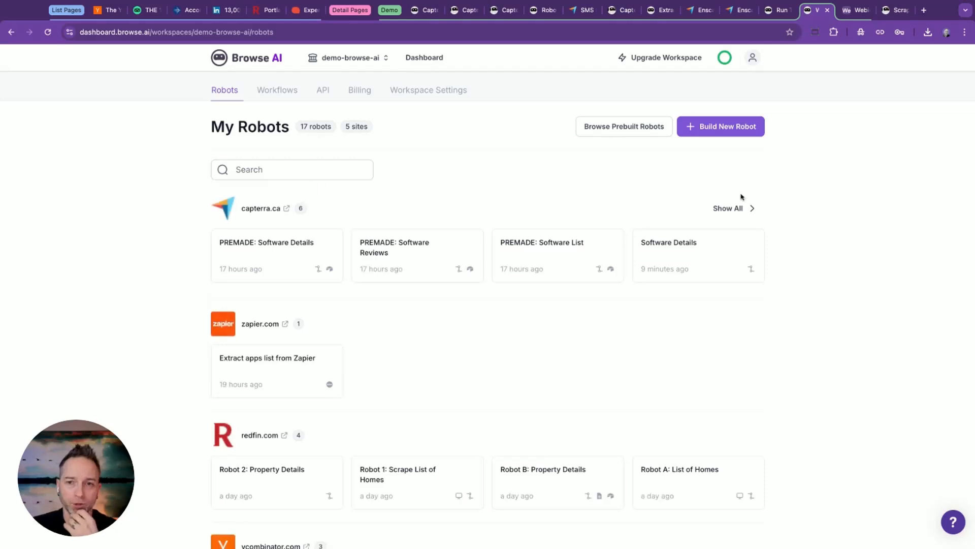
{"action": "left_click", "coordinate": [737, 208]}
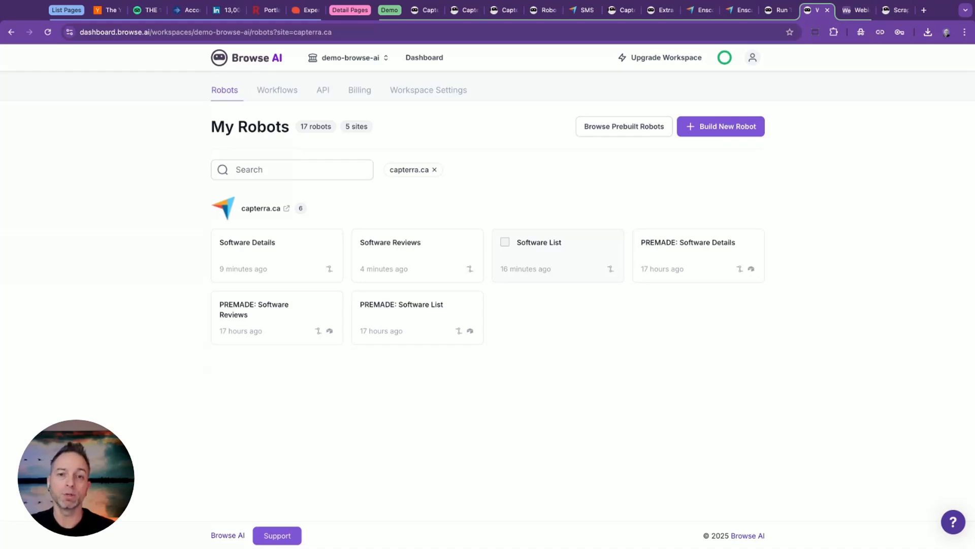
{"action": "left_click", "coordinate": [558, 254]}
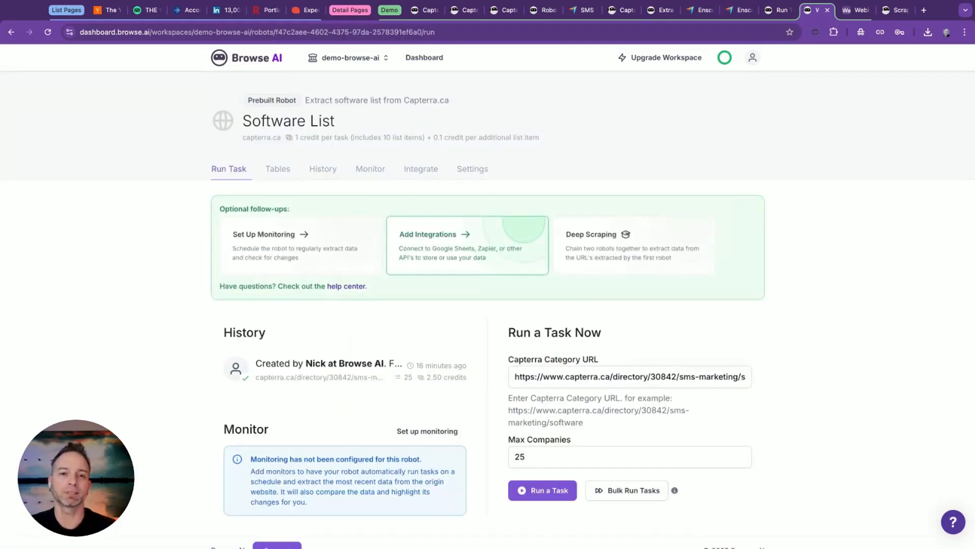
{"action": "left_click", "coordinate": [369, 173]}
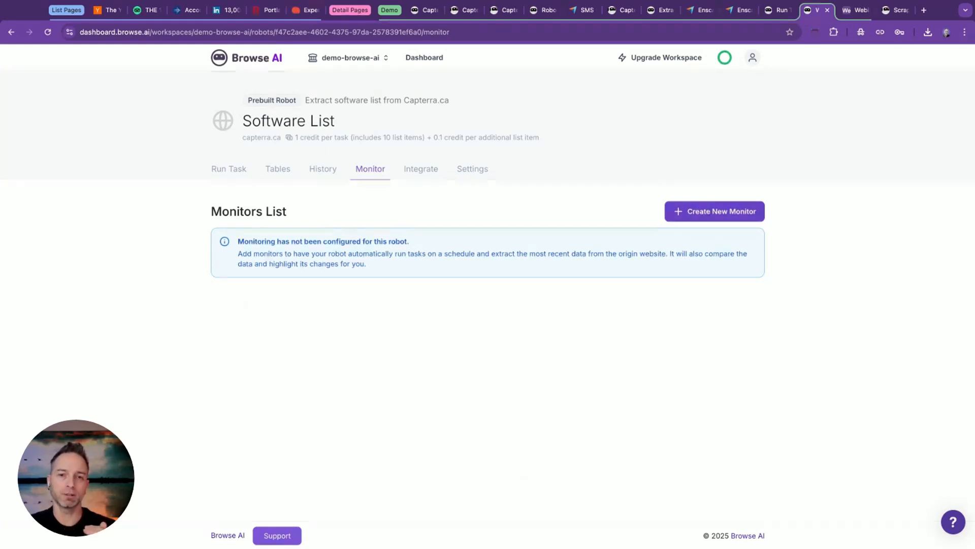
{"action": "left_click", "coordinate": [709, 211]}
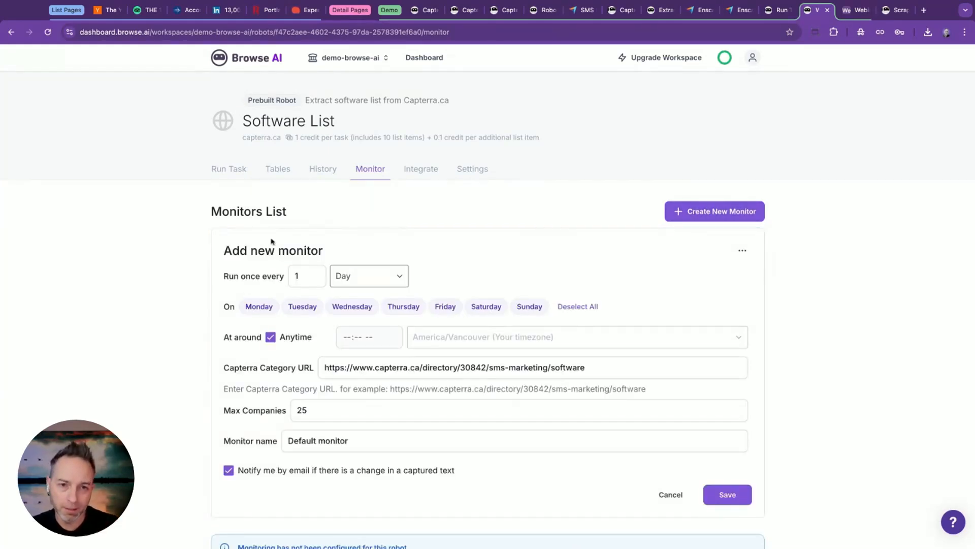
Exclude Saturday and Sunday from the monitor's schedule and set its run time to 12:00 PM instead of Anytime.
{"action": "left_click", "coordinate": [481, 307]}
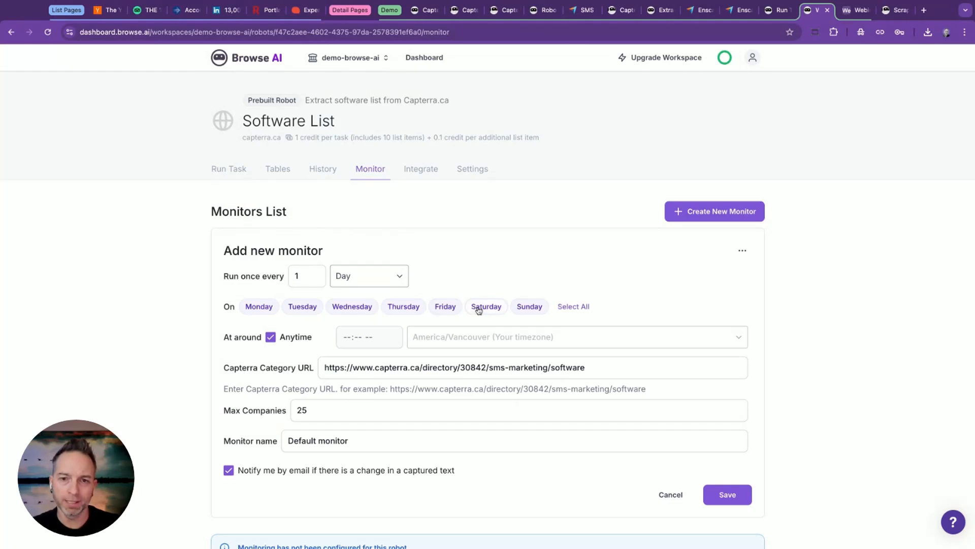
{"action": "left_click", "coordinate": [521, 308]}
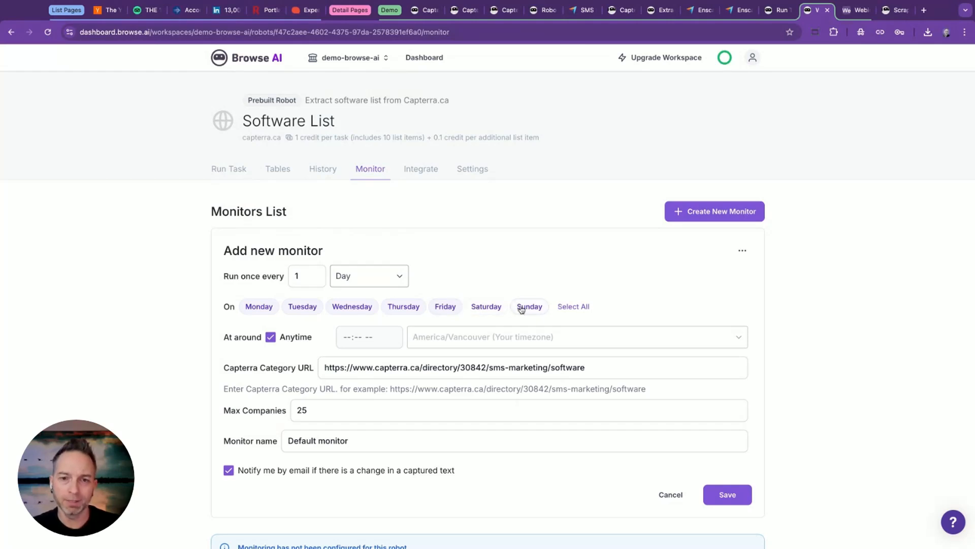
{"action": "left_click", "coordinate": [271, 337]}
{"action": "left_click", "coordinate": [347, 336]}
{"action": "type", "text": "1000"}
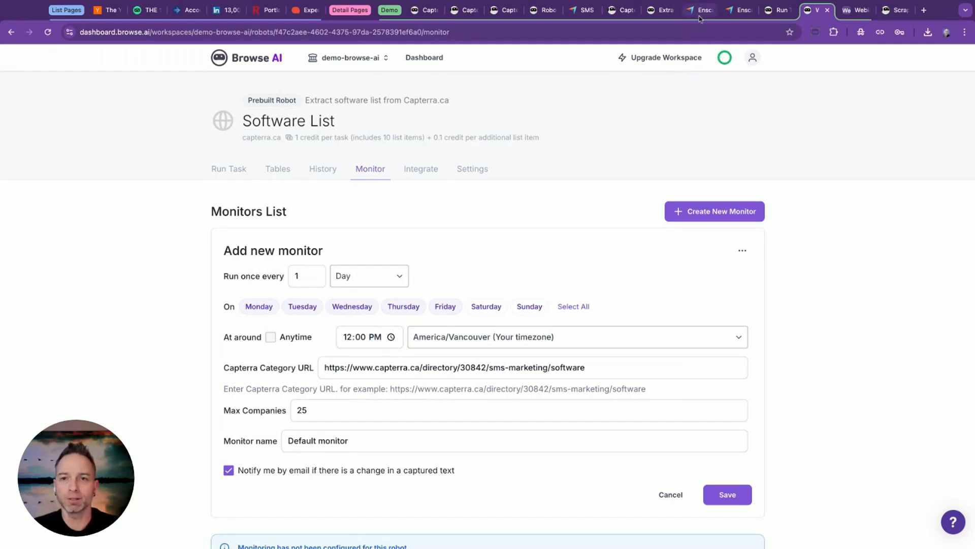
Switch to Capterra, open the 3D CAD Software category from the software directory, and copy the page's address.
{"action": "left_click", "coordinate": [589, 10]}
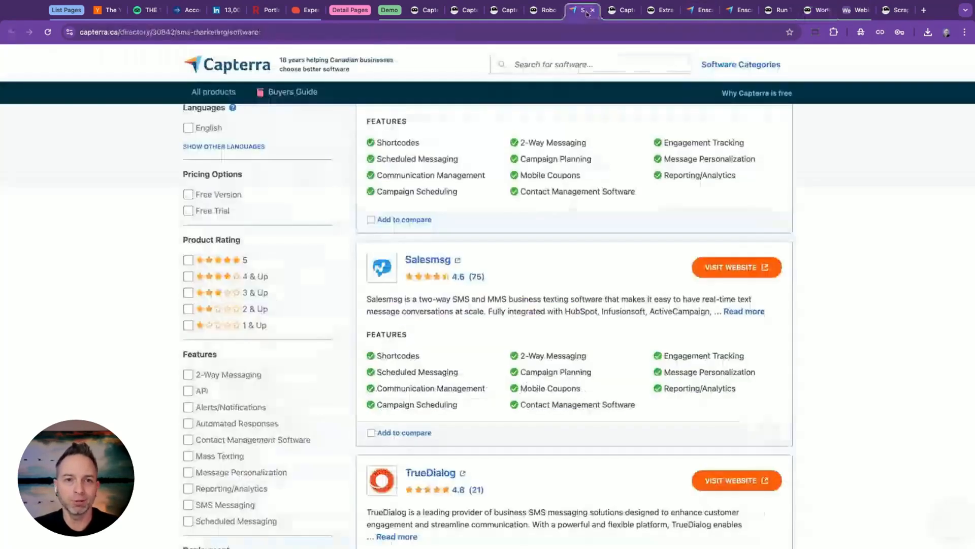
{"action": "left_click", "coordinate": [726, 64]}
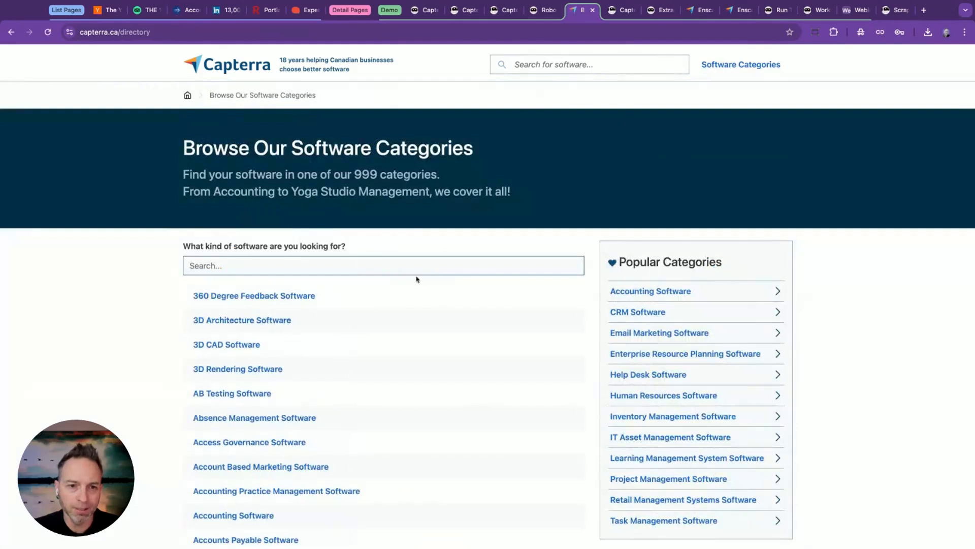
{"action": "left_click", "coordinate": [253, 345]}
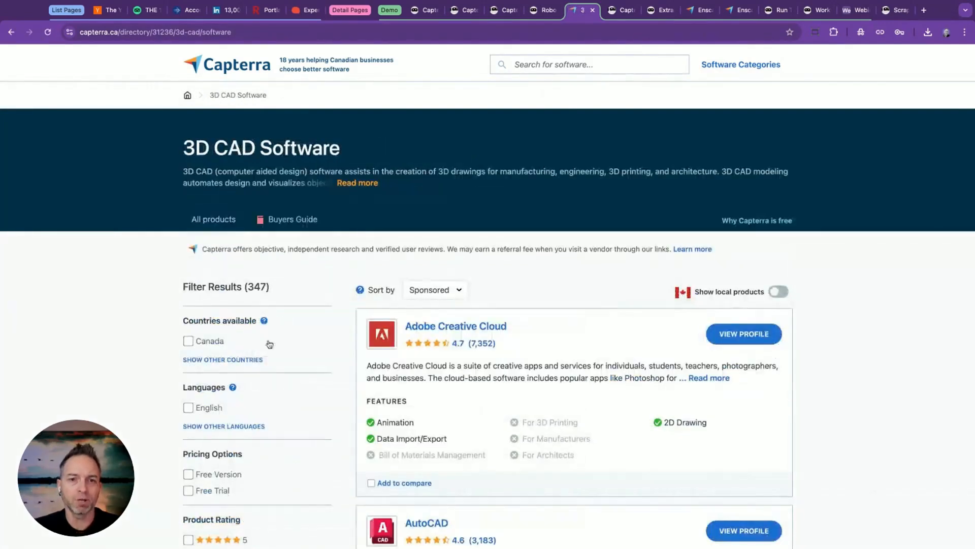
{"action": "left_click", "coordinate": [174, 33]}
{"action": "key", "text": "super+c"}
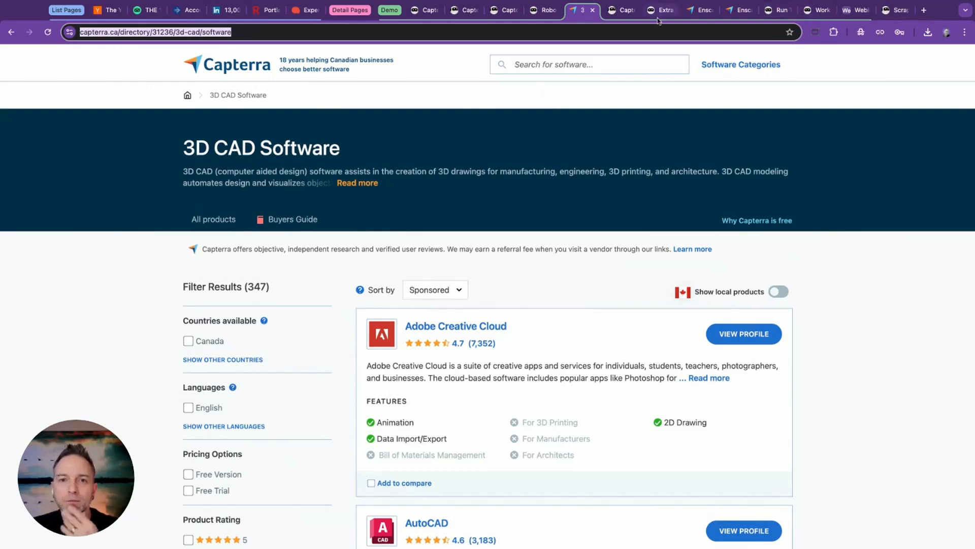
{"action": "left_click", "coordinate": [810, 11]}
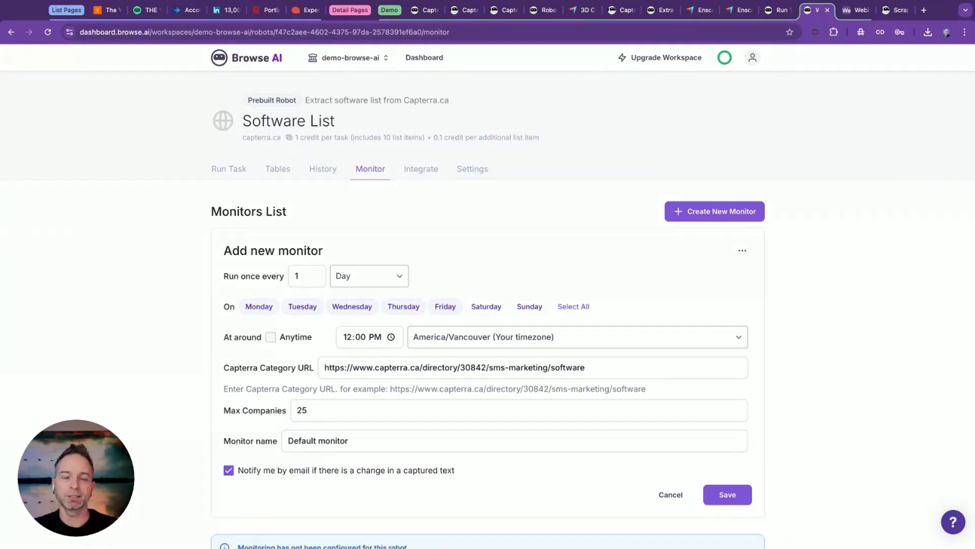
{"action": "double_click", "coordinate": [567, 367]}
{"action": "triple_click", "coordinate": [567, 368]}
{"action": "key", "text": "super+v"}
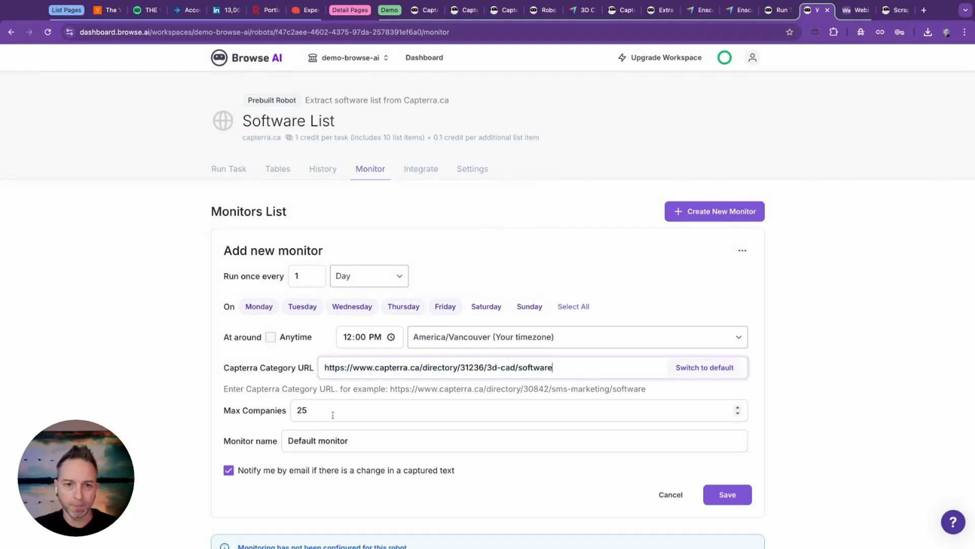
Name the monitor CAD Software, turn off e-mail notification of captured text changes, and save the monitor.
{"action": "triple_click", "coordinate": [328, 438]}
{"action": "type", "text": "CA"}
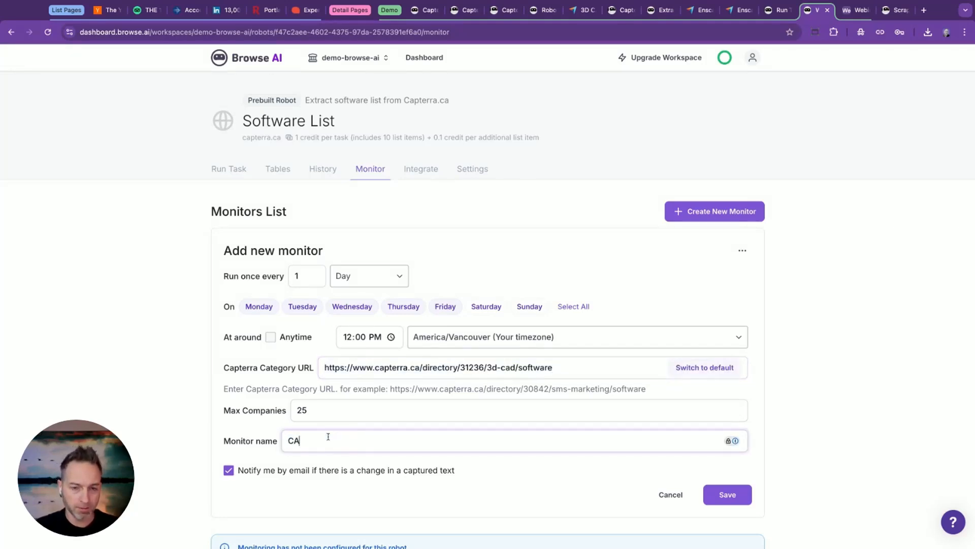
{"action": "type", "text": "D Sowft"}
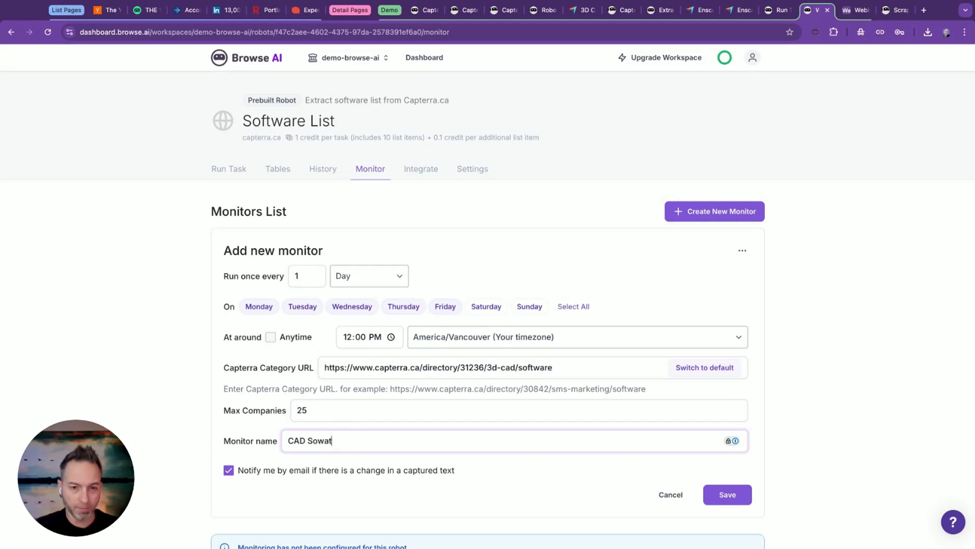
{"action": "key", "text": "BackSpace"}
{"action": "key", "text": "BackSpace"}
{"action": "key", "text": "BackSpace"}
{"action": "type", "text": "ftware"}
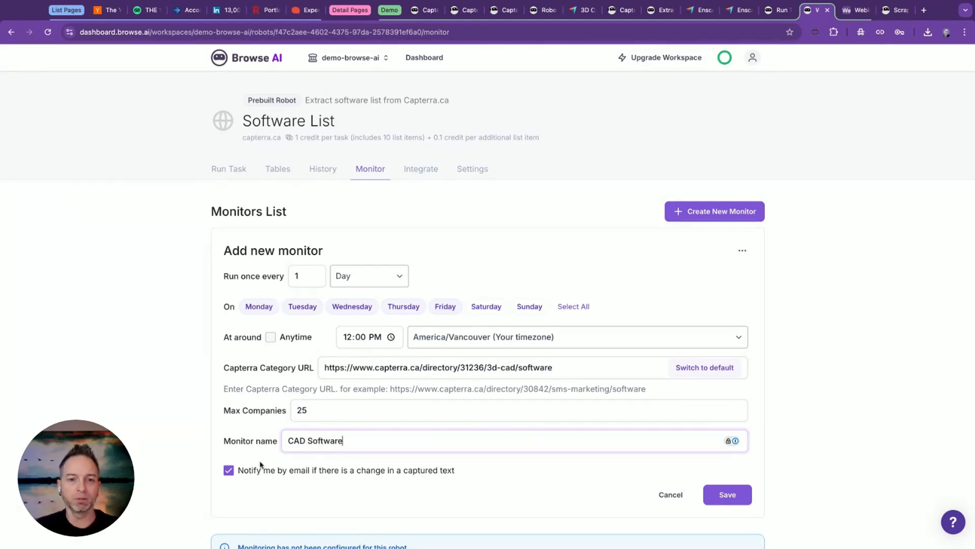
{"action": "left_click", "coordinate": [233, 470]}
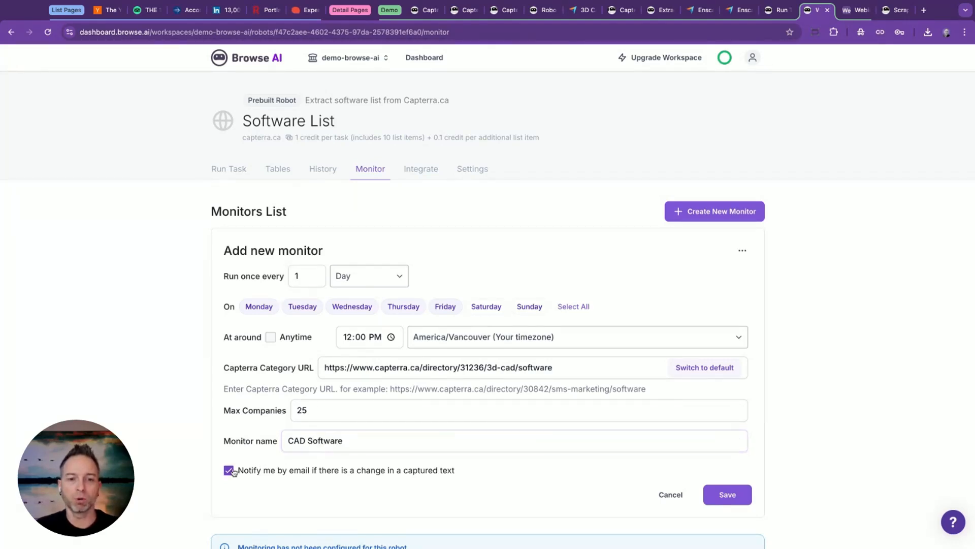
{"action": "left_click", "coordinate": [724, 499]}
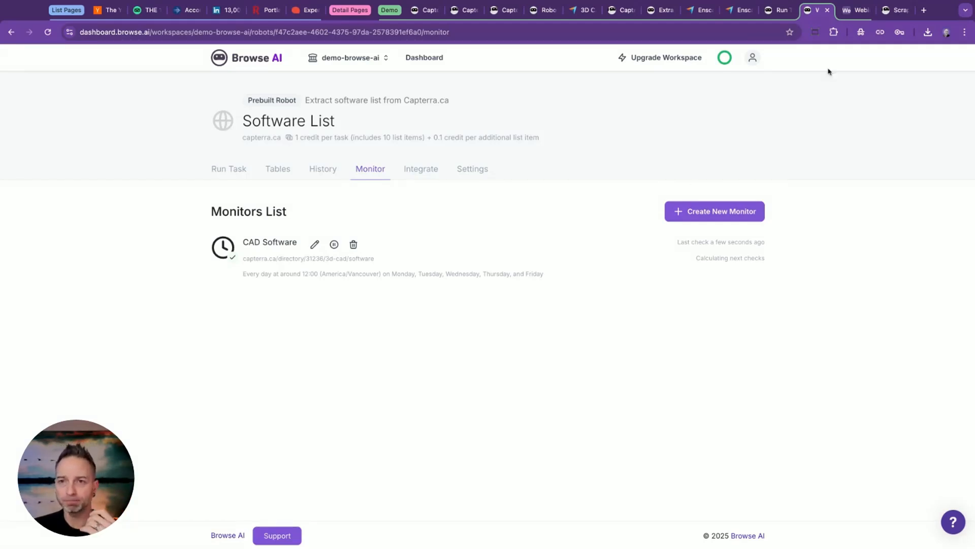
Switch to the Webinar Capterra base in Airtable and look through its Companies, Captured Texts, Features and Reviews tables.
{"action": "left_click", "coordinate": [850, 11]}
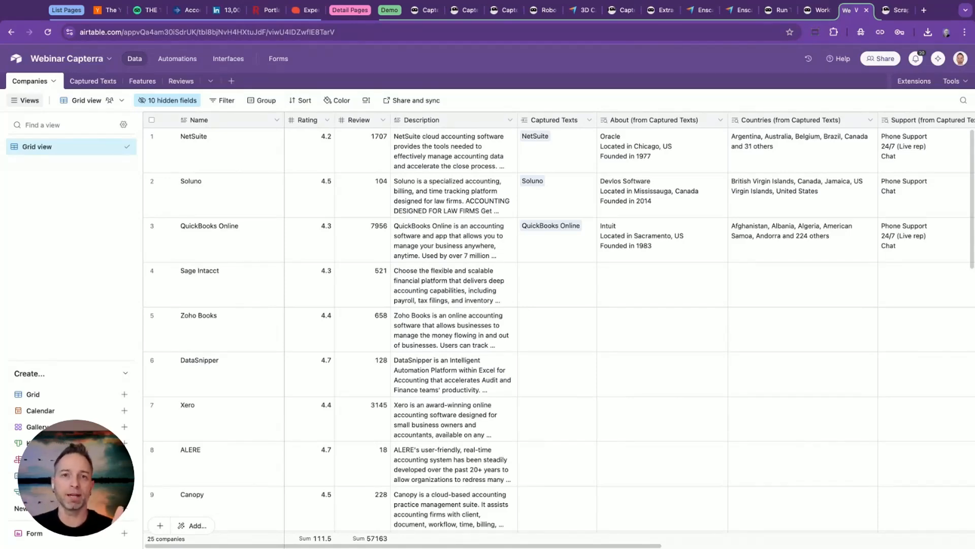
{"action": "left_click", "coordinate": [92, 82]}
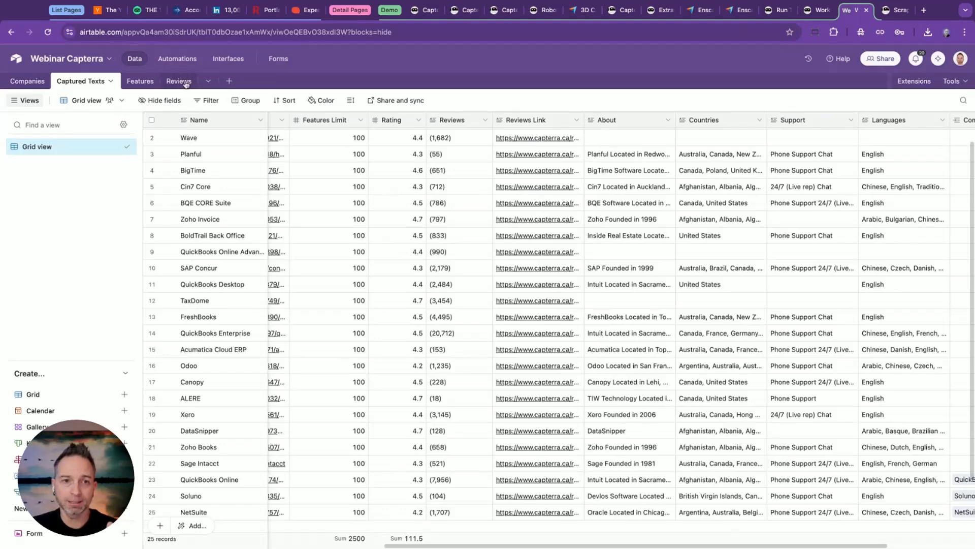
{"action": "left_click", "coordinate": [142, 83]}
{"action": "left_click", "coordinate": [179, 82]}
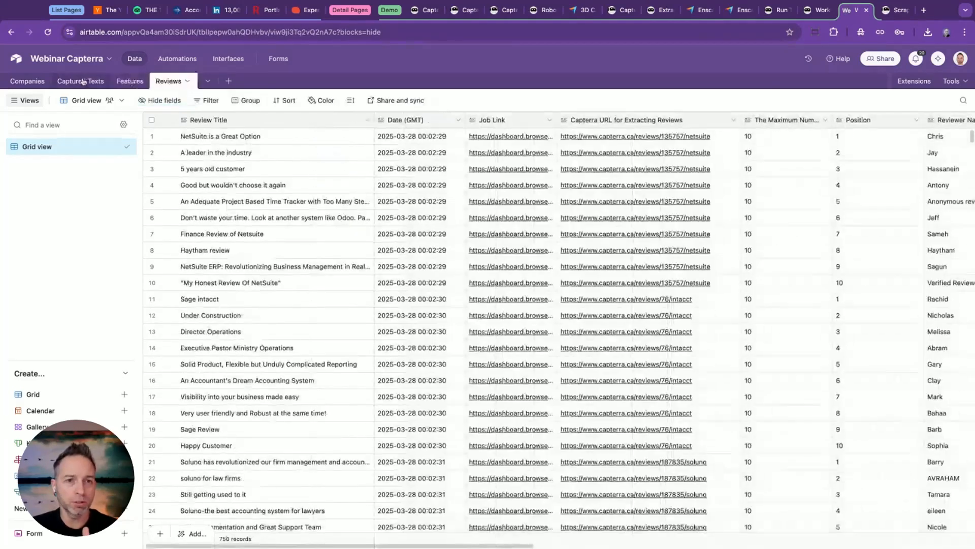
{"action": "left_click", "coordinate": [28, 81]}
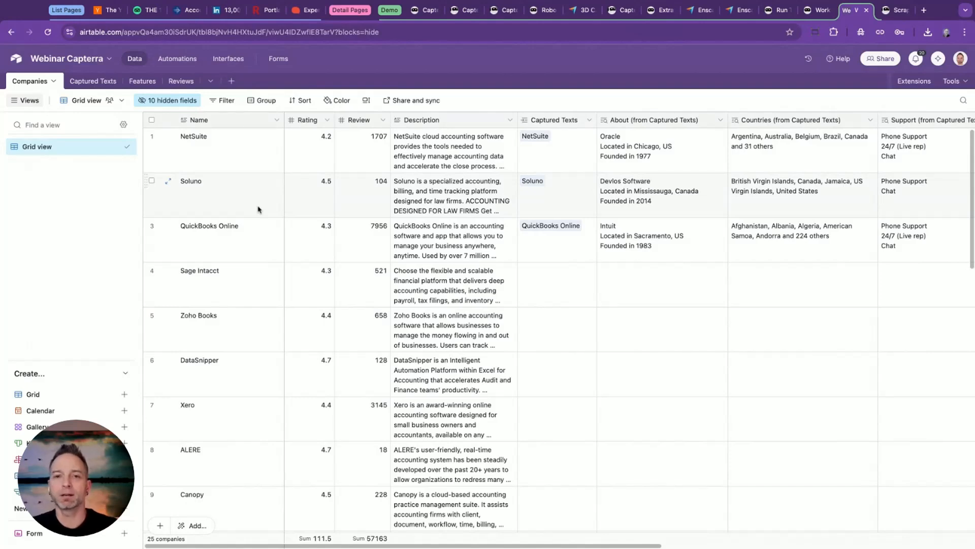
Examine the Companies table's fields, from the ratings and descriptions to the linked Captured Texts, Features and Reviews.
{"action": "scroll", "coordinate": [386, 225], "scroll_direction": "down", "scroll_amount": 1}
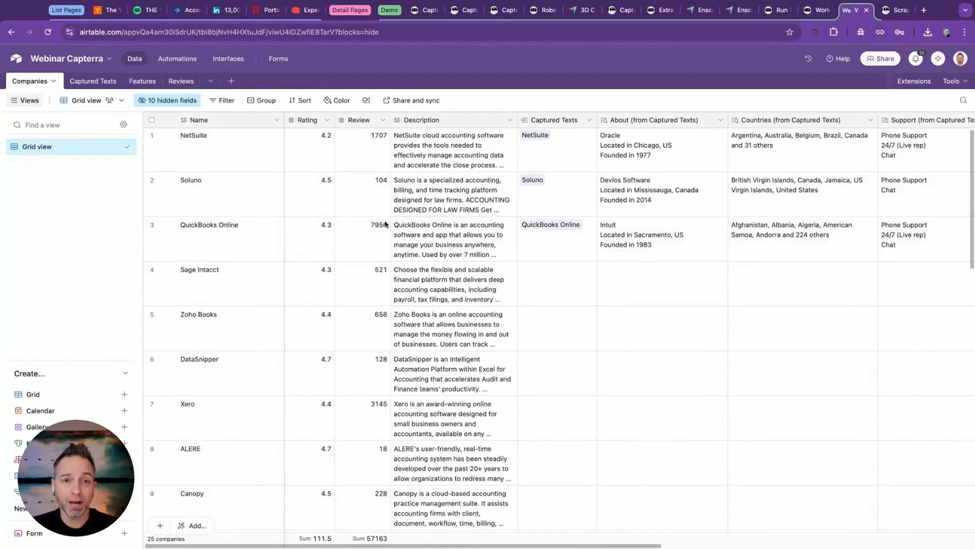
{"action": "scroll", "coordinate": [371, 142], "scroll_direction": "right", "scroll_amount": 2}
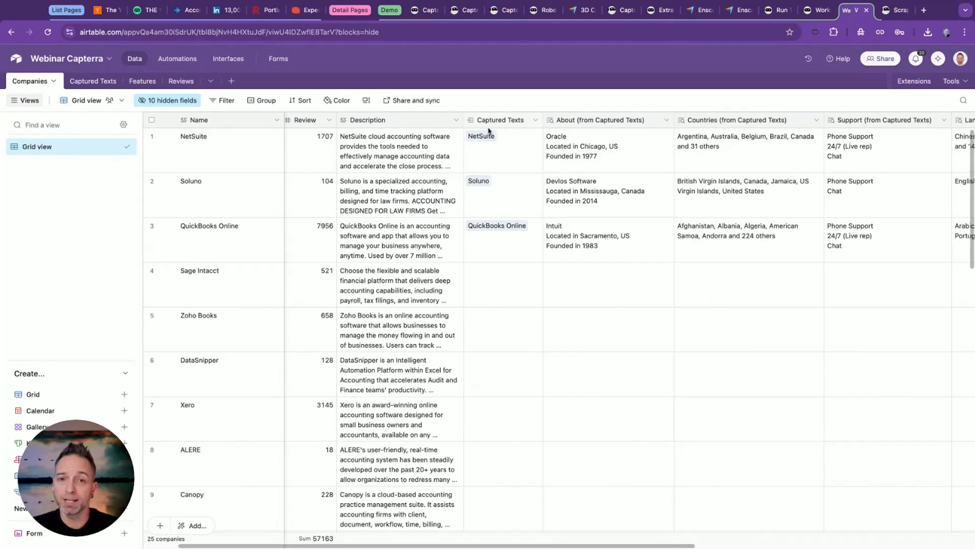
{"action": "scroll", "coordinate": [555, 125], "scroll_direction": "right", "scroll_amount": 10}
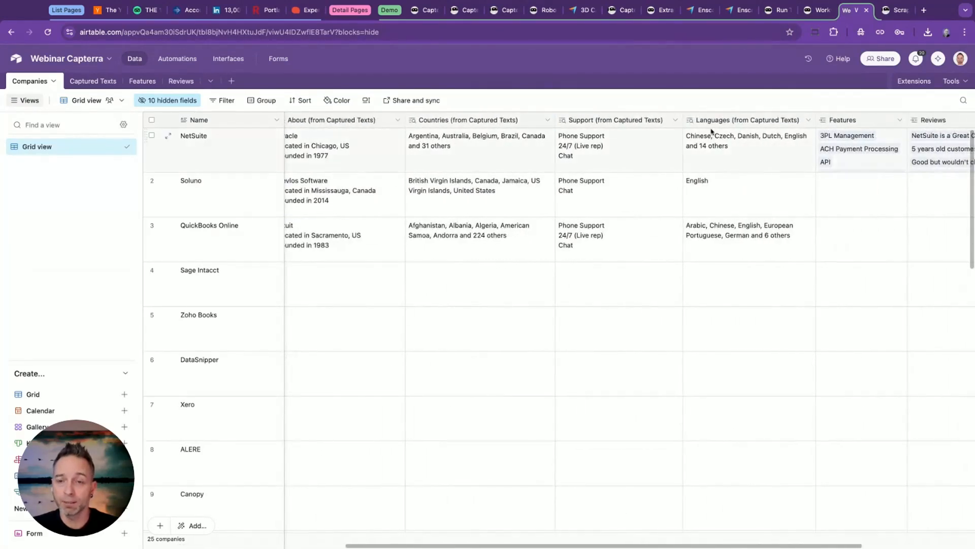
{"action": "scroll", "coordinate": [477, 157], "scroll_direction": "left", "scroll_amount": 12}
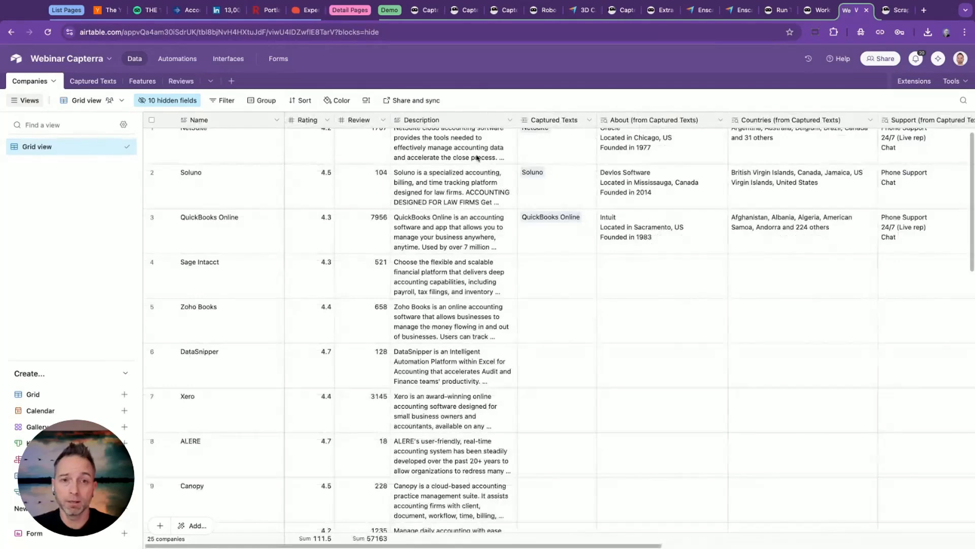
{"action": "scroll", "coordinate": [478, 157], "scroll_direction": "right", "scroll_amount": 15}
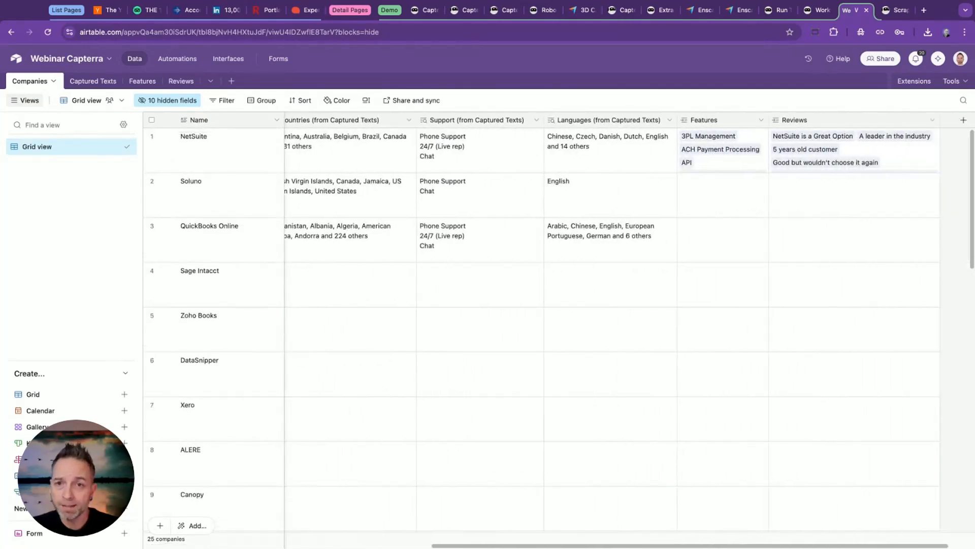
{"action": "scroll", "coordinate": [660, 137], "scroll_direction": "right", "scroll_amount": 2}
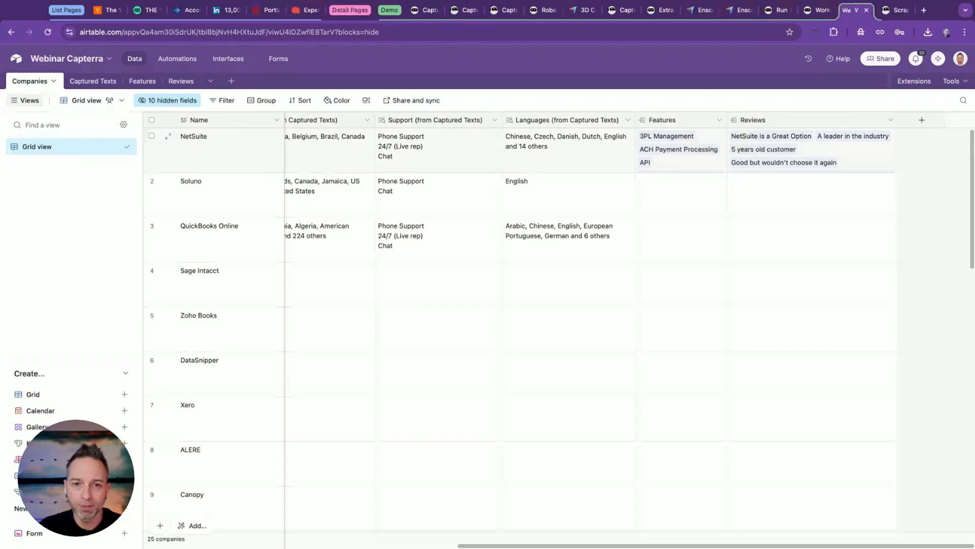
{"action": "scroll", "coordinate": [510, 213], "scroll_direction": "left", "scroll_amount": 10}
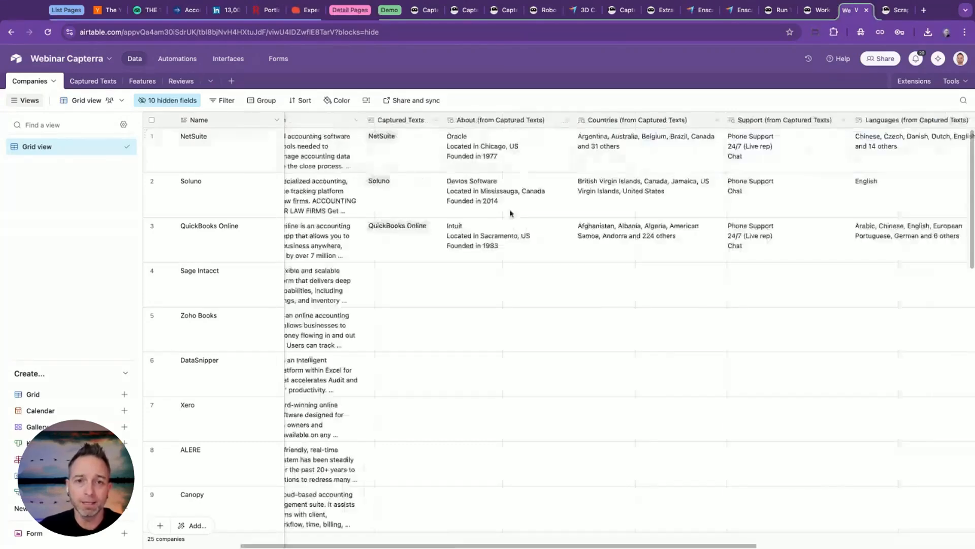
{"action": "scroll", "coordinate": [510, 213], "scroll_direction": "left", "scroll_amount": 2}
Link the Sage Intacct company to its matching Sage Intacct record in the Captured Texts field.
{"action": "right_click", "coordinate": [450, 120]}
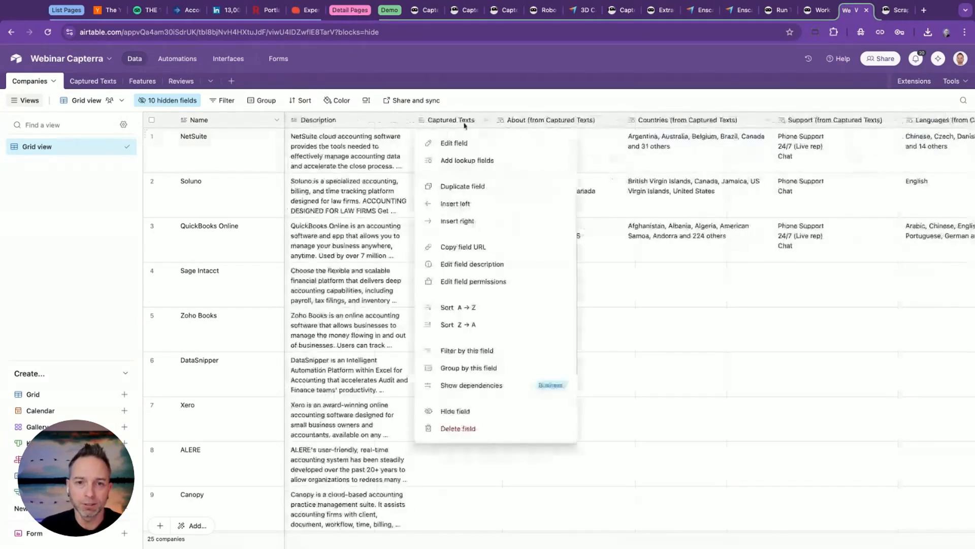
{"action": "left_click", "coordinate": [450, 107]}
{"action": "left_click", "coordinate": [433, 272]}
{"action": "left_click", "coordinate": [424, 273]}
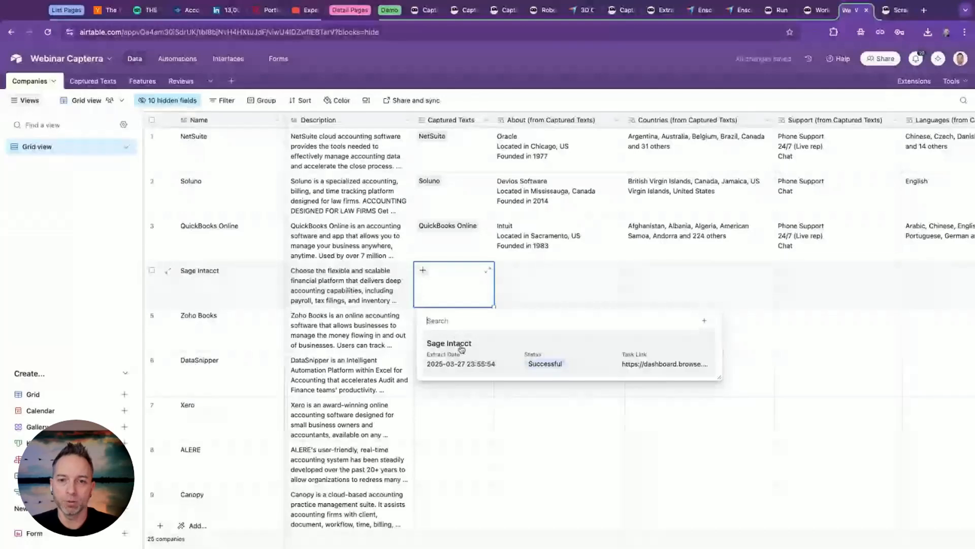
{"action": "left_click", "coordinate": [461, 347]}
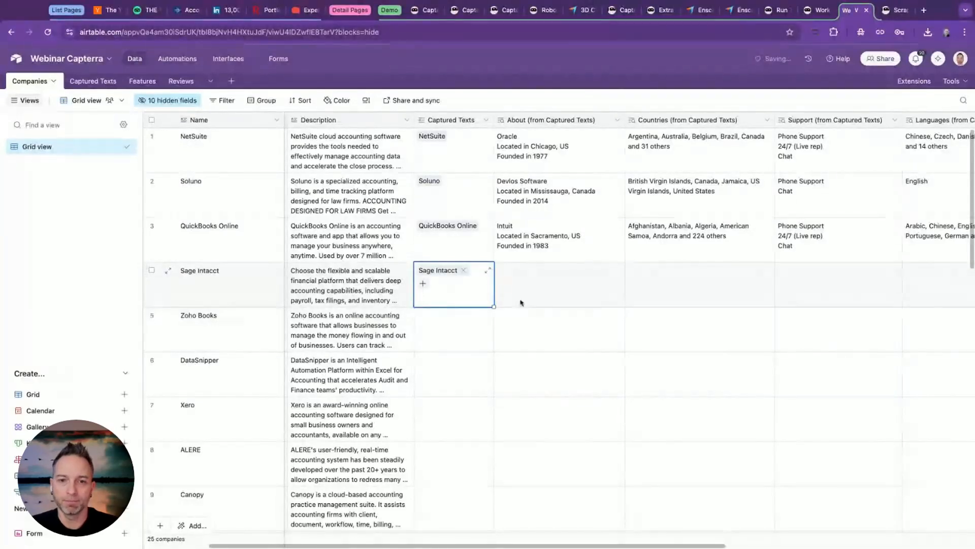
{"action": "left_click", "coordinate": [535, 290]}
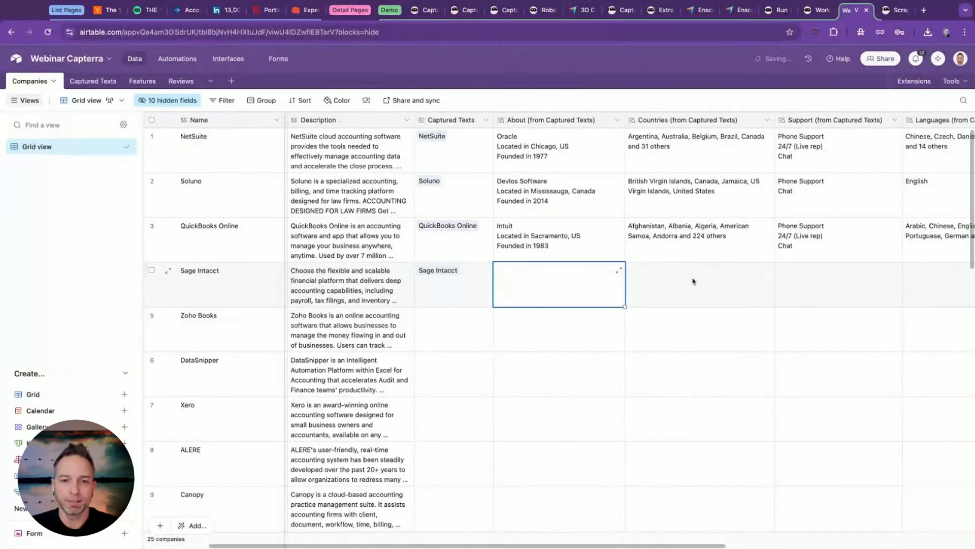
Link the Zoho Books and DataSnipper companies to their matching records in the Captured Texts field.
{"action": "left_click", "coordinate": [447, 330]}
{"action": "left_click", "coordinate": [422, 317]}
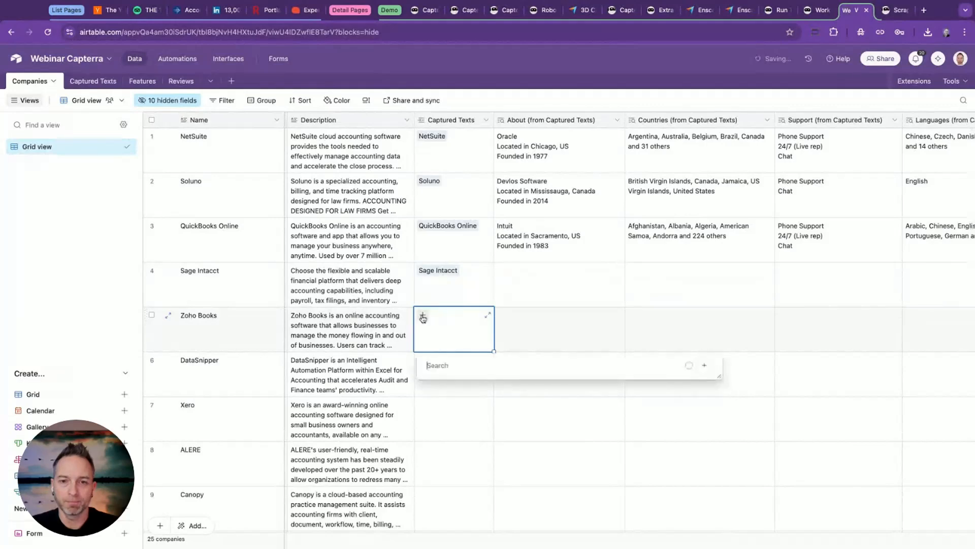
{"action": "left_click", "coordinate": [456, 389]}
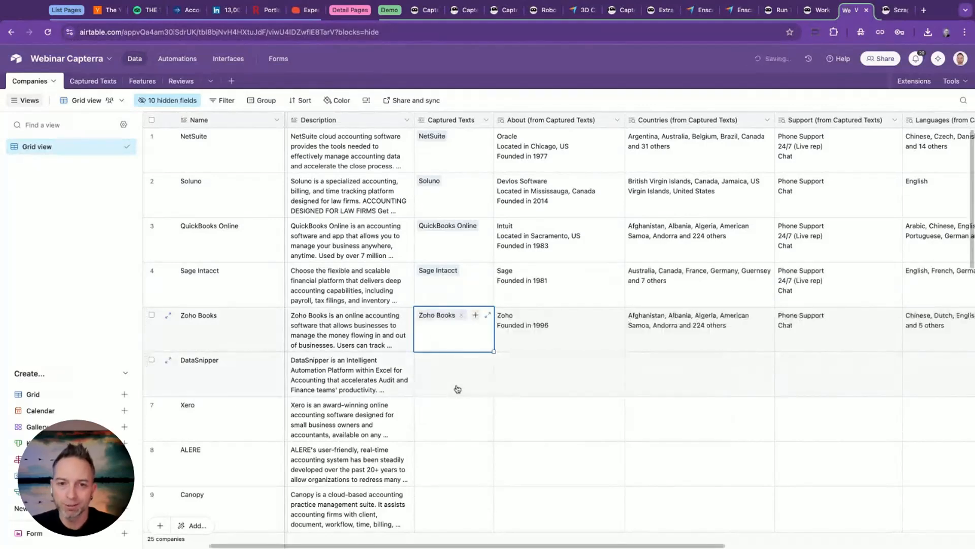
{"action": "scroll", "coordinate": [439, 323], "scroll_direction": "down", "scroll_amount": 1}
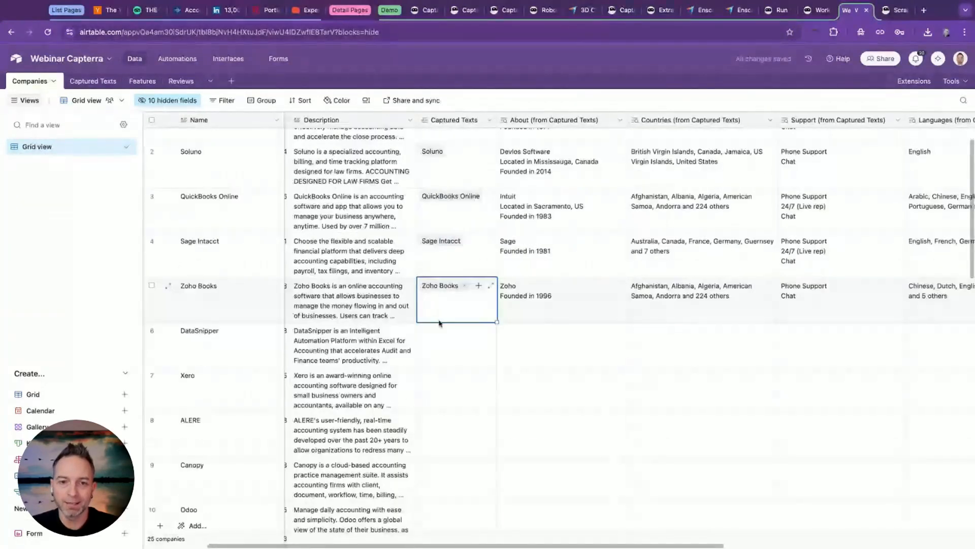
{"action": "left_click", "coordinate": [439, 328]}
{"action": "left_click", "coordinate": [427, 330]}
{"action": "left_click", "coordinate": [456, 411]}
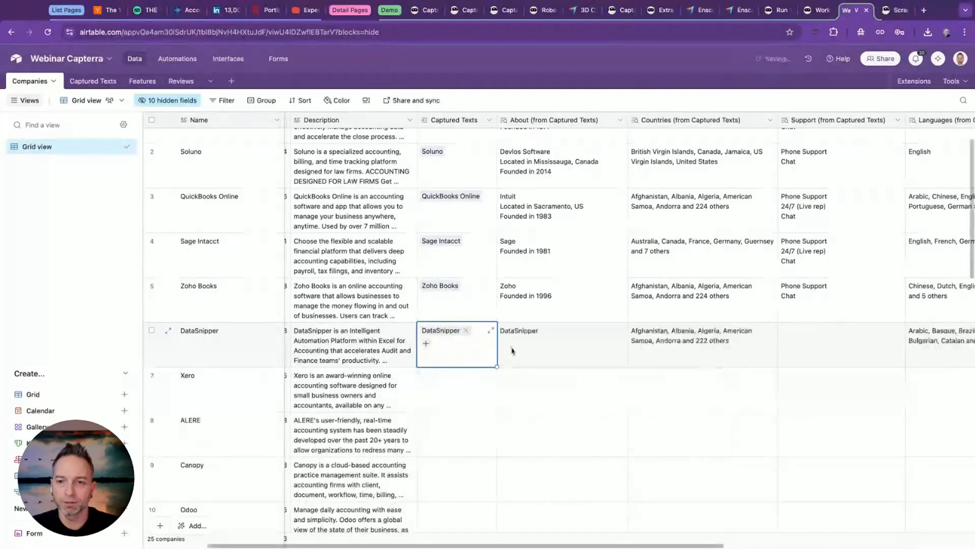
Link the Access Controls, Accounting Software and Accounts Payable feature records to Soluno in the Features field.
{"action": "scroll", "coordinate": [751, 325], "scroll_direction": "right", "scroll_amount": 3}
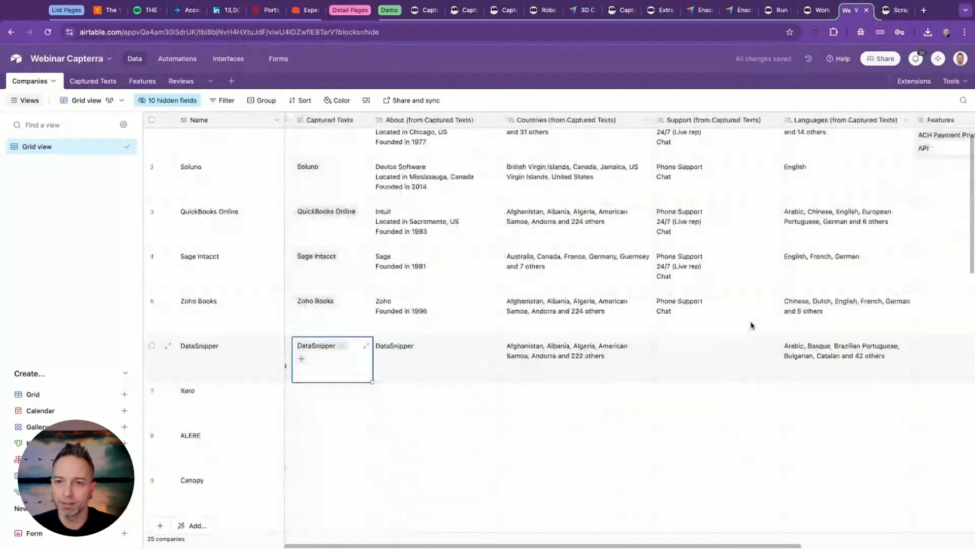
{"action": "scroll", "coordinate": [751, 325], "scroll_direction": "right", "scroll_amount": 3}
{"action": "left_click", "coordinate": [754, 187]}
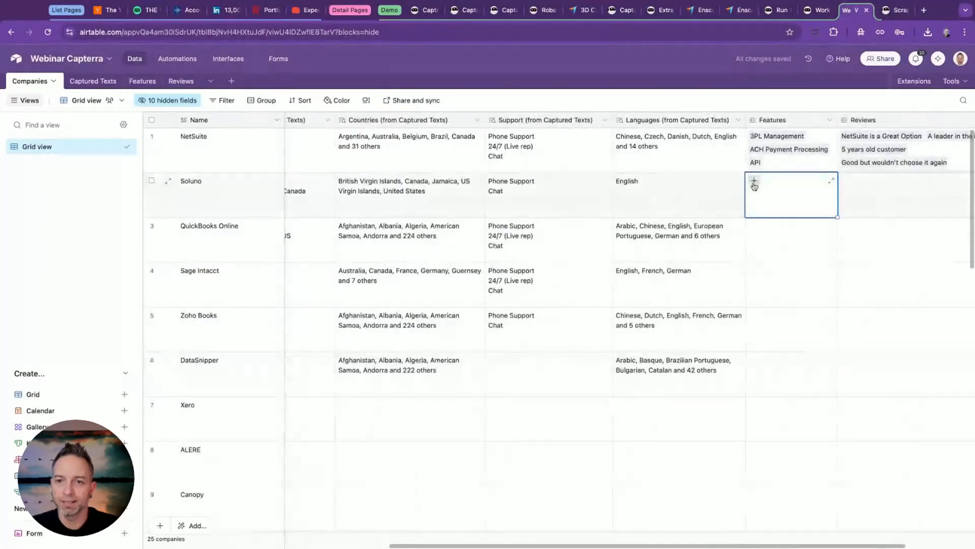
{"action": "left_click", "coordinate": [755, 186]}
{"action": "left_click", "coordinate": [736, 254]}
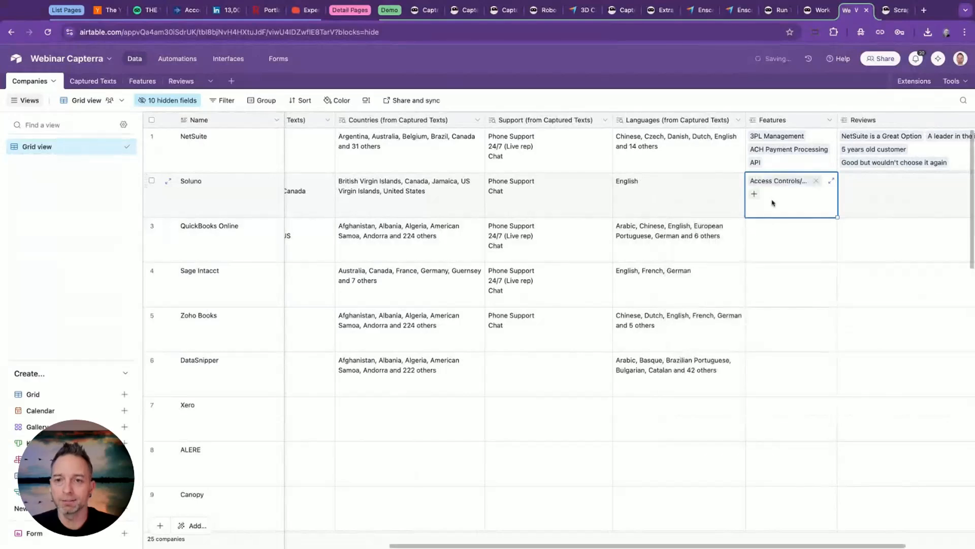
{"action": "left_click", "coordinate": [754, 194]}
{"action": "left_click", "coordinate": [744, 255]}
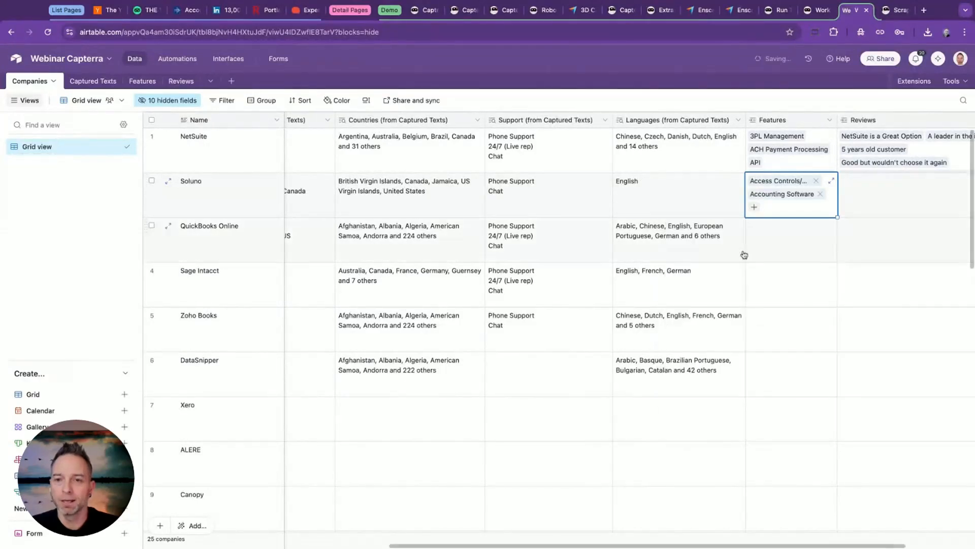
{"action": "left_click", "coordinate": [755, 207]}
{"action": "left_click", "coordinate": [755, 257]}
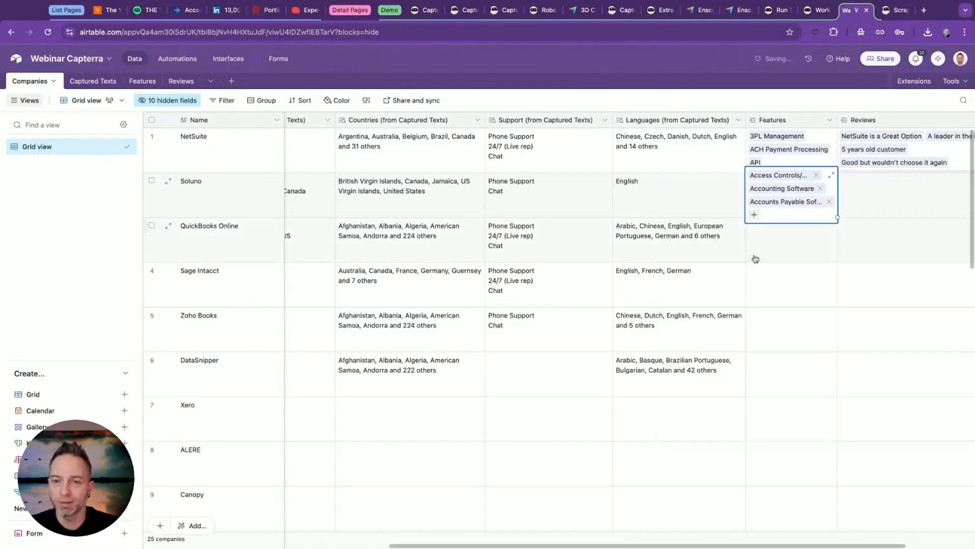
{"action": "left_click", "coordinate": [756, 268]}
{"action": "scroll", "coordinate": [784, 277], "scroll_direction": "left", "scroll_amount": 8}
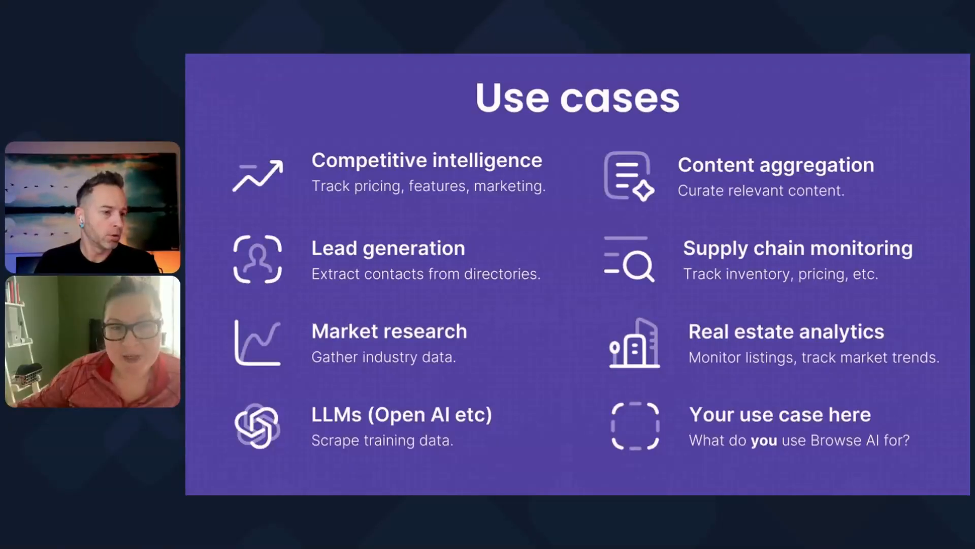
{"action": "key", "text": "Right"}
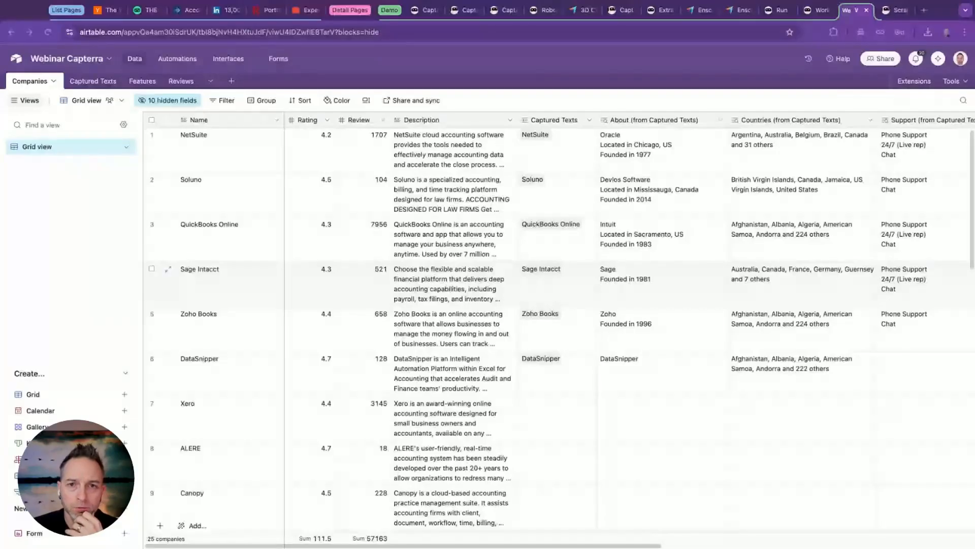
Switch to Browse AI and reload the Software List robot's table of Capterra category extractions.
{"action": "left_click", "coordinate": [462, 10]}
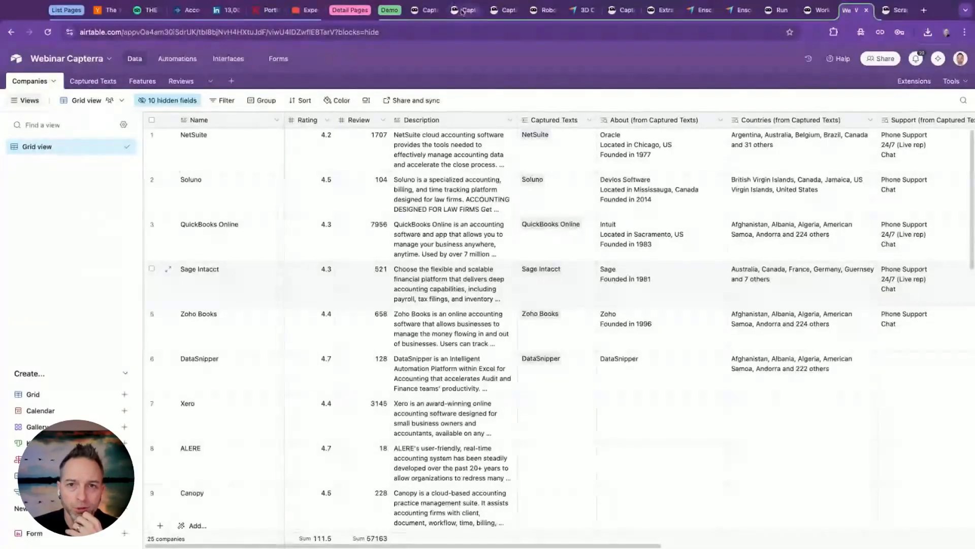
{"action": "left_click", "coordinate": [504, 10]}
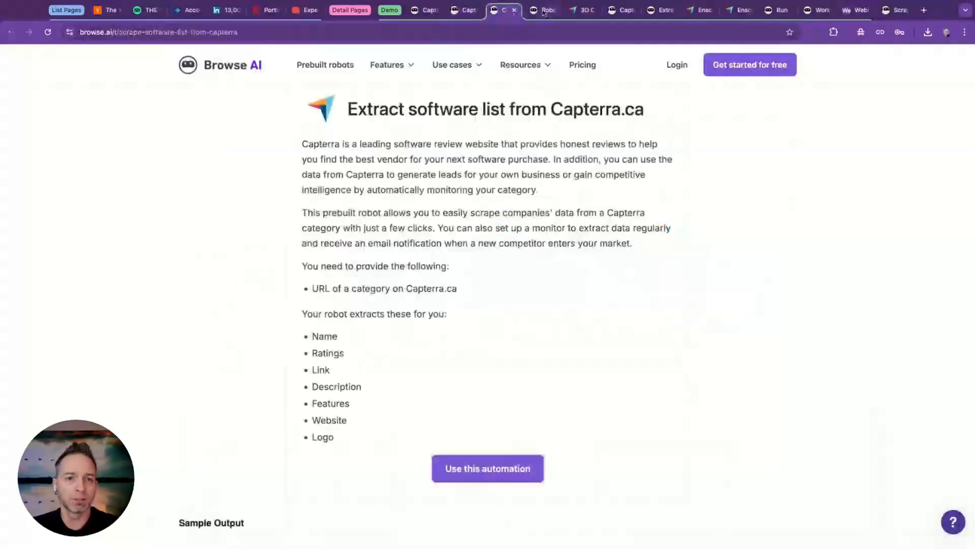
{"action": "left_click", "coordinate": [545, 10]}
{"action": "scroll", "coordinate": [215, 166], "scroll_direction": "down", "scroll_amount": 1}
{"action": "left_click", "coordinate": [48, 32]}
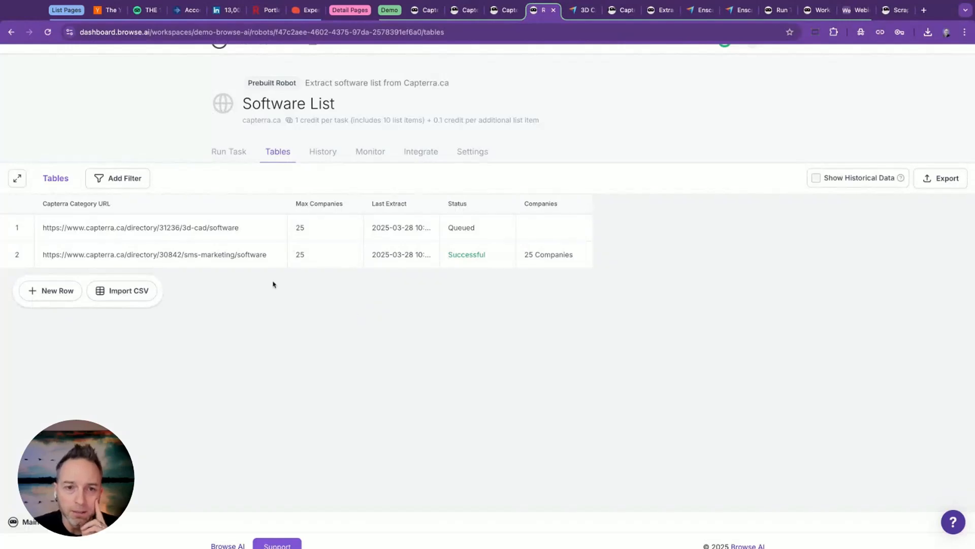
Review the Software List robot's full Companies table and the companies extracted for the sms-marketing category row.
{"action": "mouse_move", "coordinate": [255, 263]}
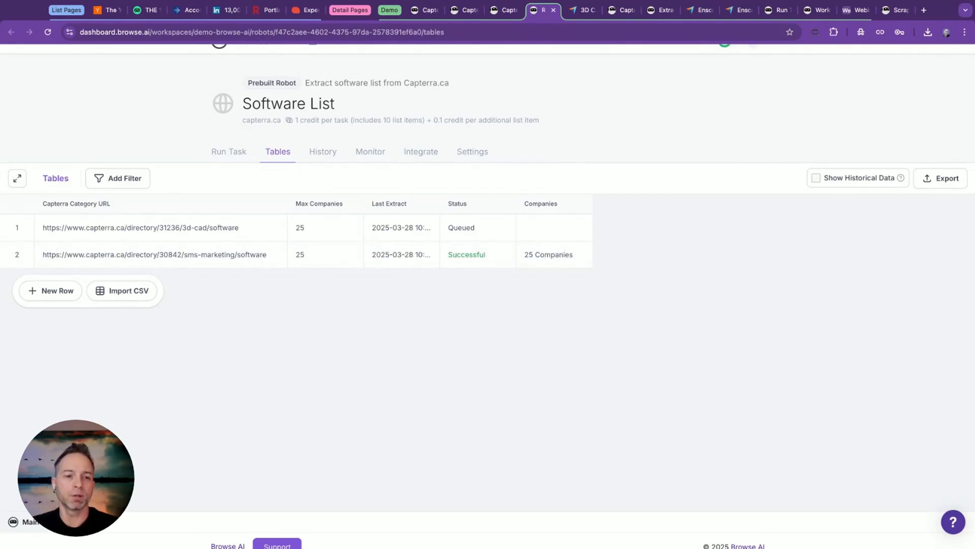
{"action": "left_click", "coordinate": [90, 522]}
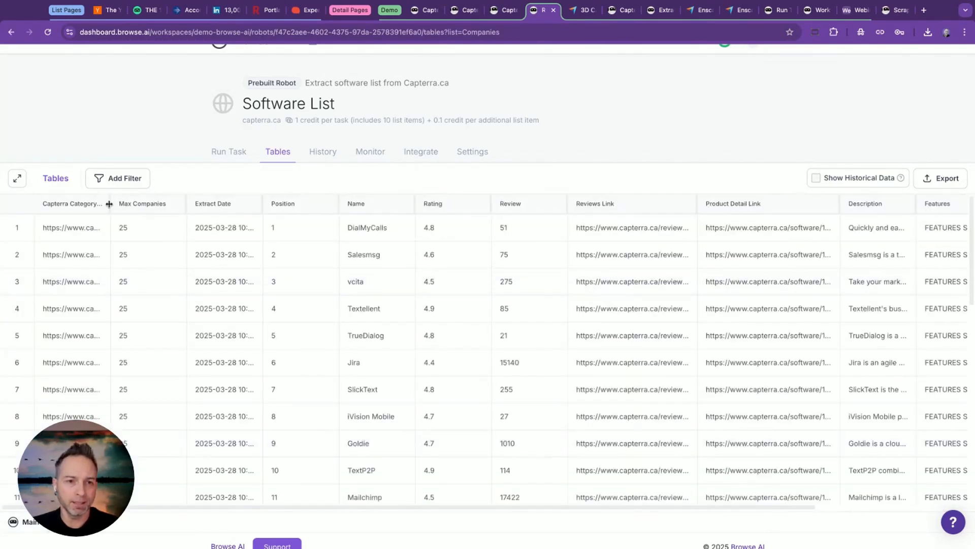
{"action": "scroll", "coordinate": [266, 219], "scroll_direction": "down", "scroll_amount": 10}
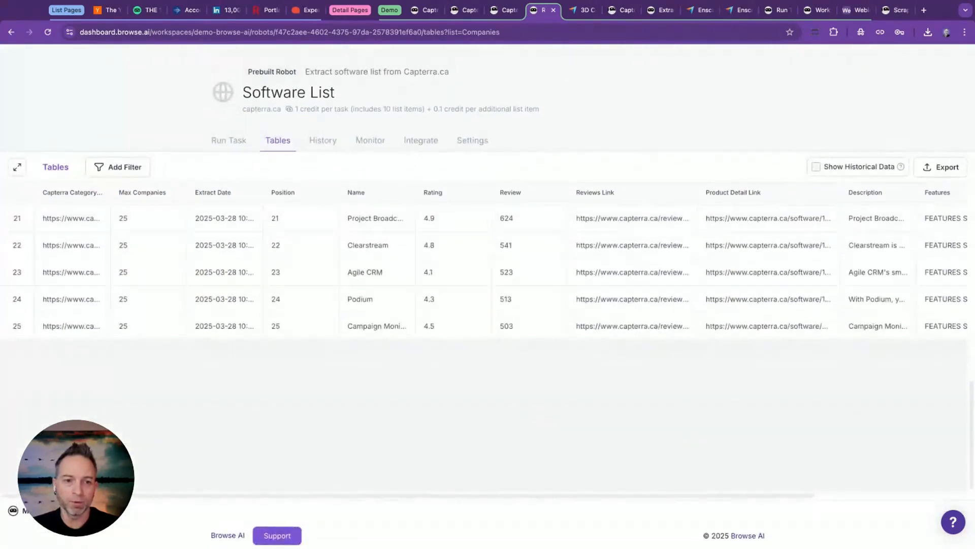
{"action": "left_click", "coordinate": [43, 510]}
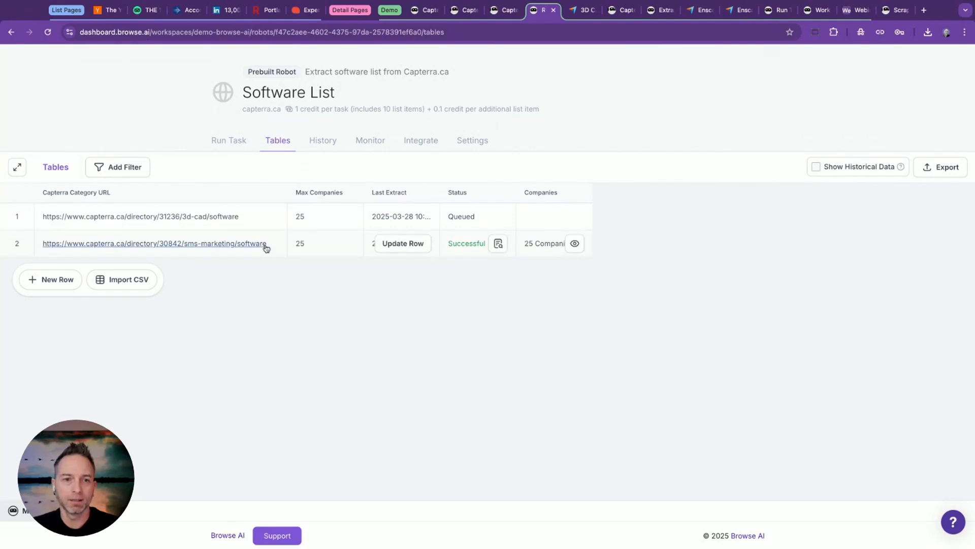
{"action": "left_click", "coordinate": [575, 244]}
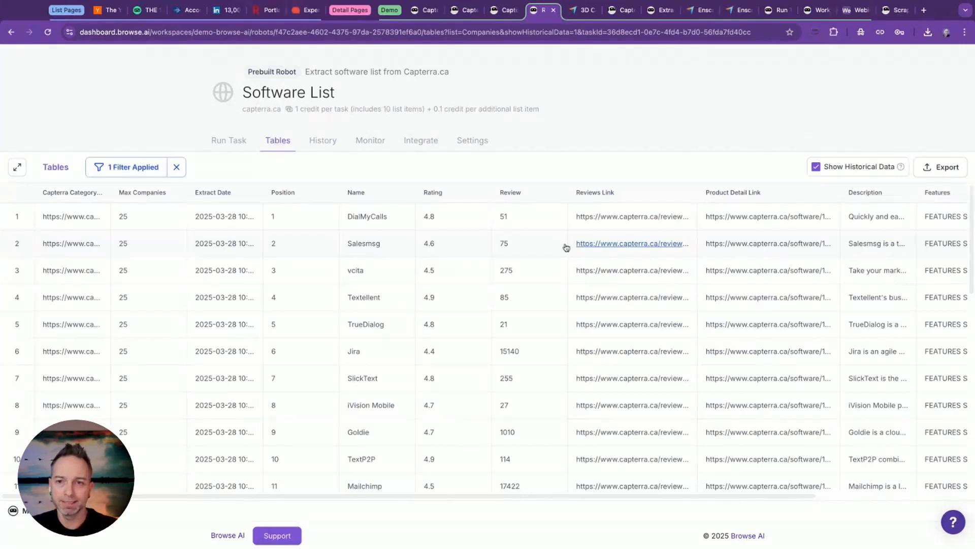
Open the sms-marketing task in the Software List robot's history and examine its extracted companies.
{"action": "left_click", "coordinate": [325, 139]}
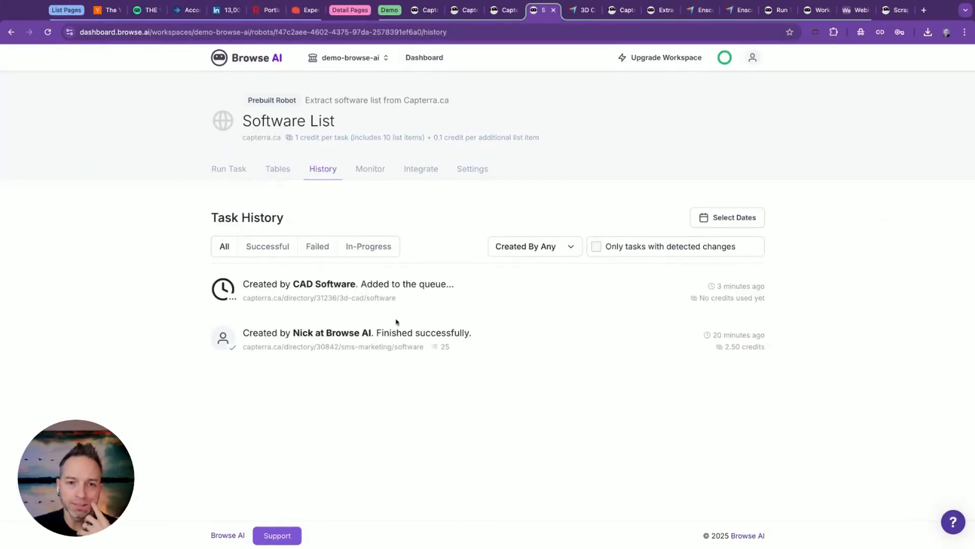
{"action": "left_click", "coordinate": [416, 338]}
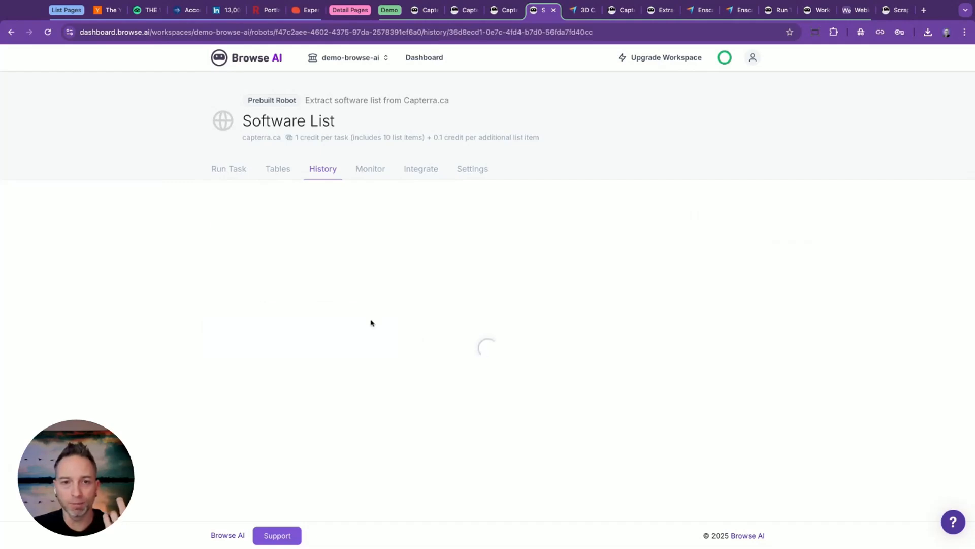
{"action": "scroll", "coordinate": [159, 226], "scroll_direction": "down", "scroll_amount": 5}
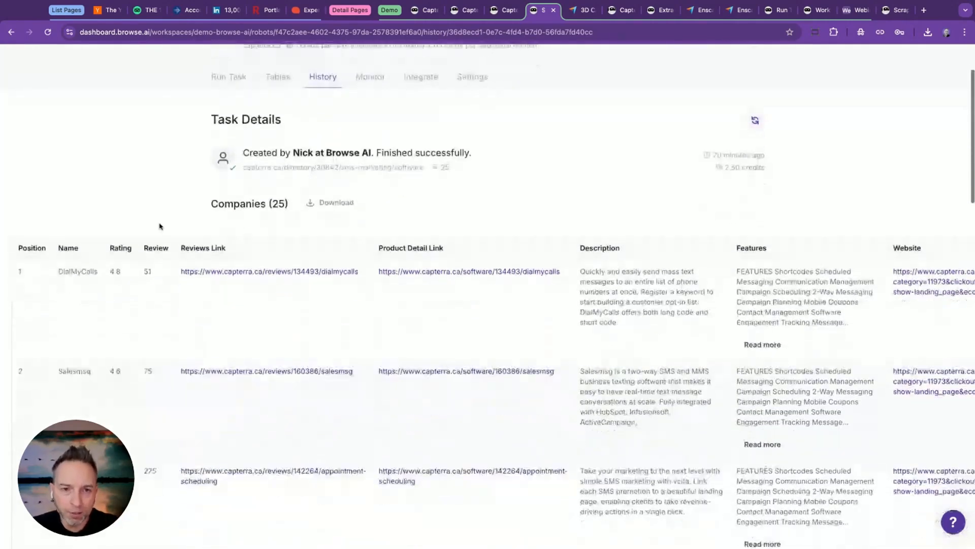
{"action": "scroll", "coordinate": [159, 226], "scroll_direction": "down", "scroll_amount": 20}
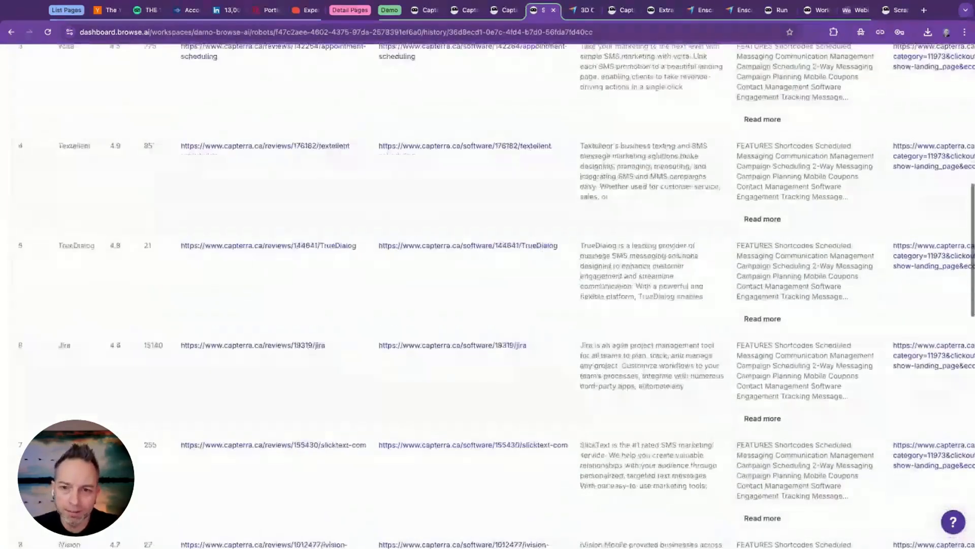
{"action": "scroll", "coordinate": [482, 201], "scroll_direction": "up", "scroll_amount": 20}
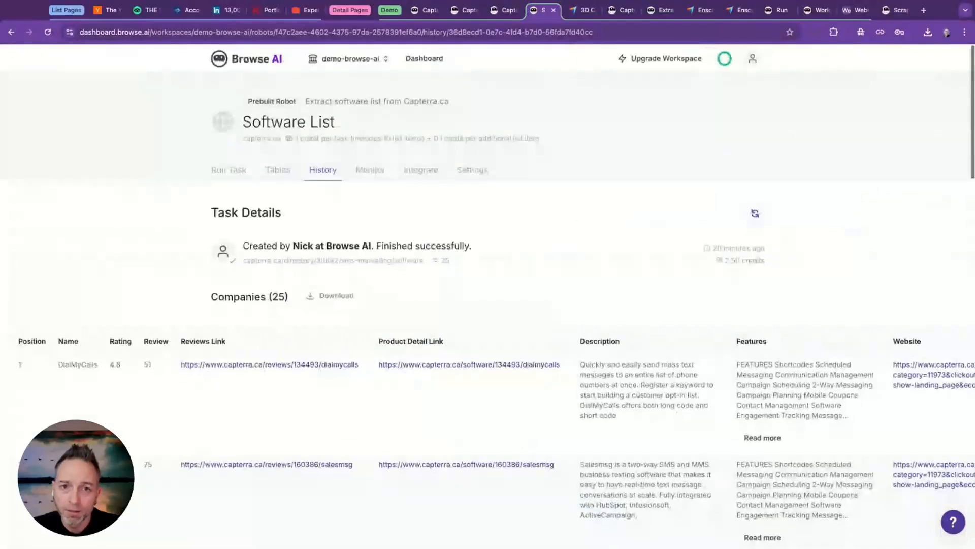
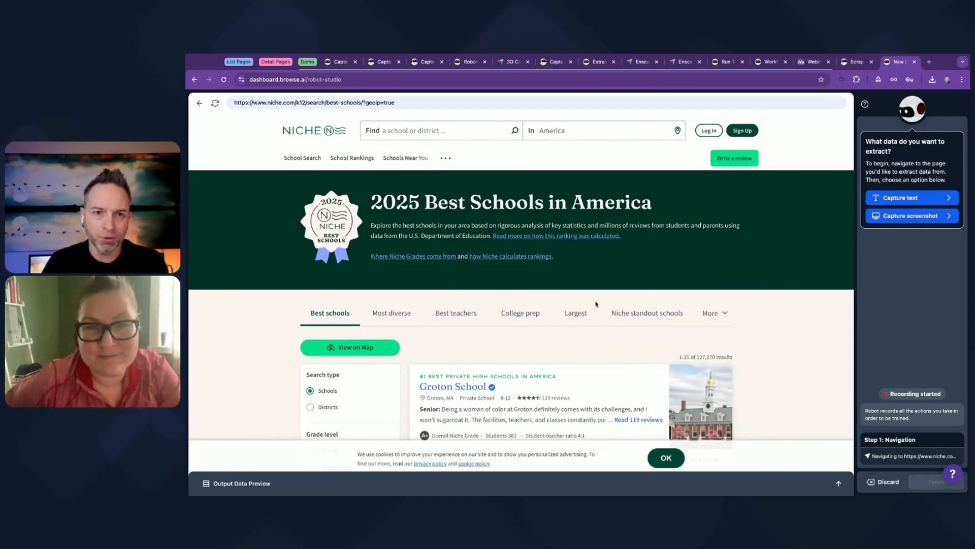
Capture the ranked school entries on Niche's 2025 Best Schools in America page as a list.
{"action": "scroll", "coordinate": [597, 304], "scroll_direction": "down", "scroll_amount": 1}
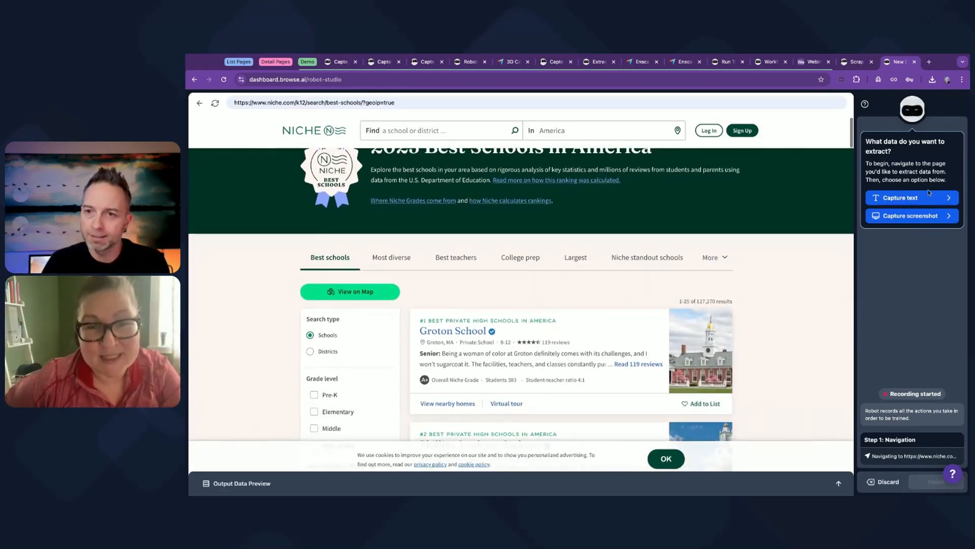
{"action": "left_click", "coordinate": [911, 197]}
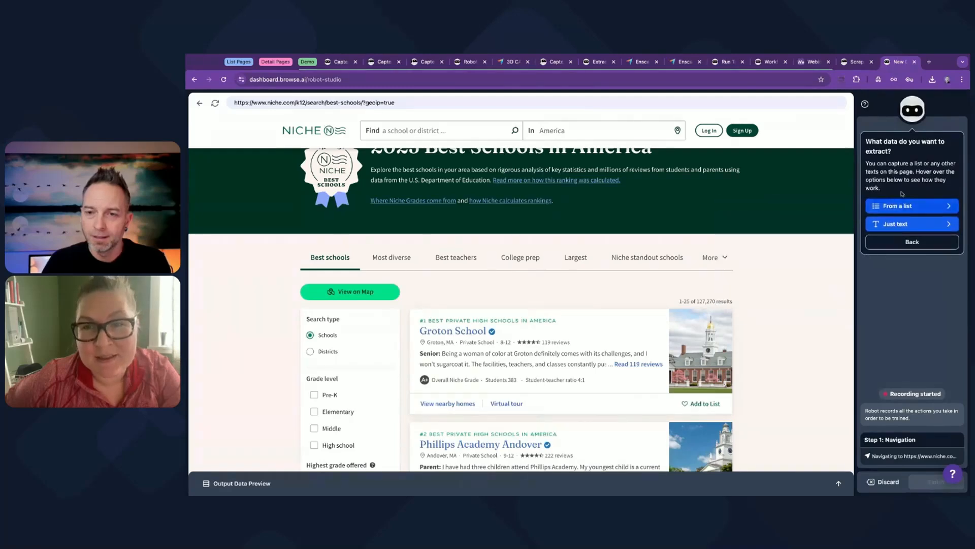
{"action": "mouse_move", "coordinate": [915, 220]}
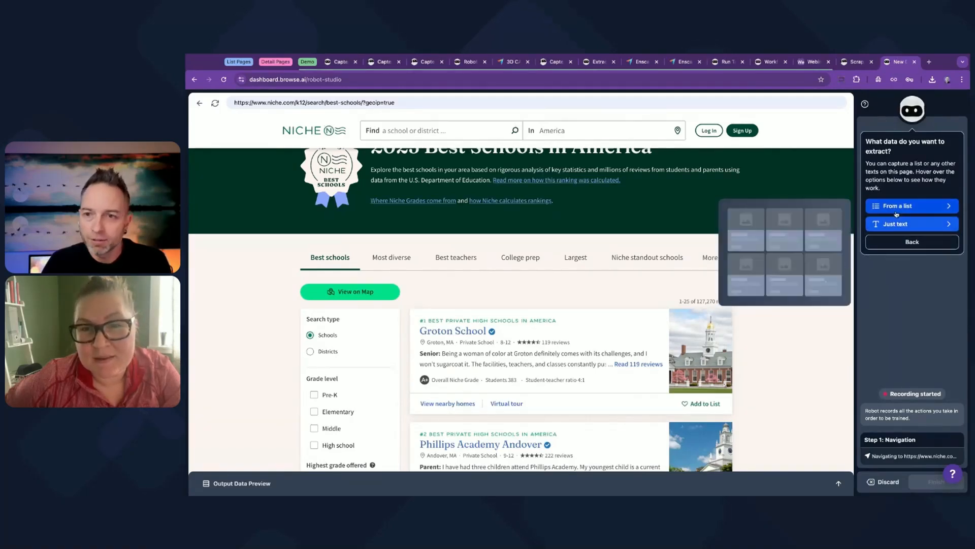
{"action": "left_click", "coordinate": [895, 207]}
{"action": "scroll", "coordinate": [595, 215], "scroll_direction": "down", "scroll_amount": 2}
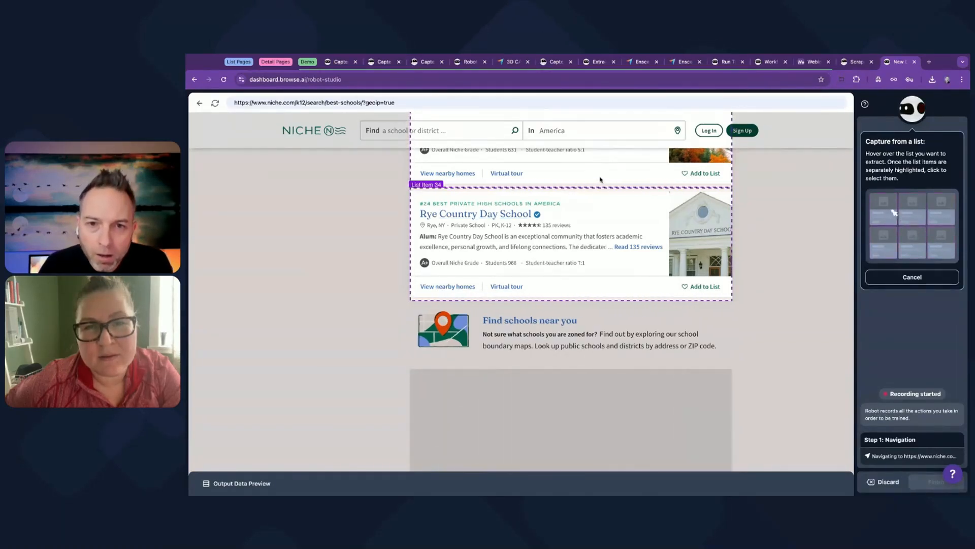
{"action": "left_click", "coordinate": [602, 198]}
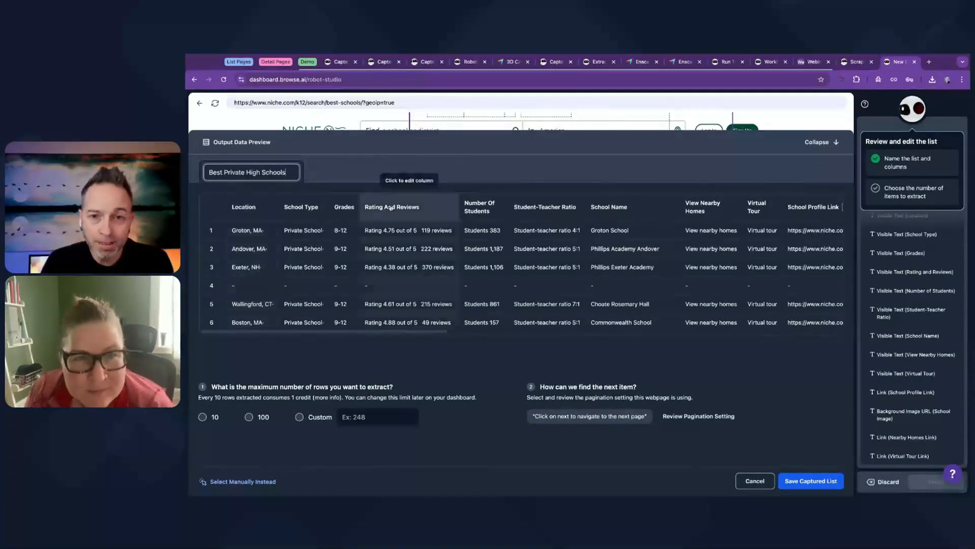
Check the extracted school columns, set the maximum to 100 rows, and confirm the "Click on next to navigate to the next page" pagination.
{"action": "scroll", "coordinate": [391, 207], "scroll_direction": "right", "scroll_amount": 10}
{"action": "scroll", "coordinate": [391, 208], "scroll_direction": "right", "scroll_amount": 12}
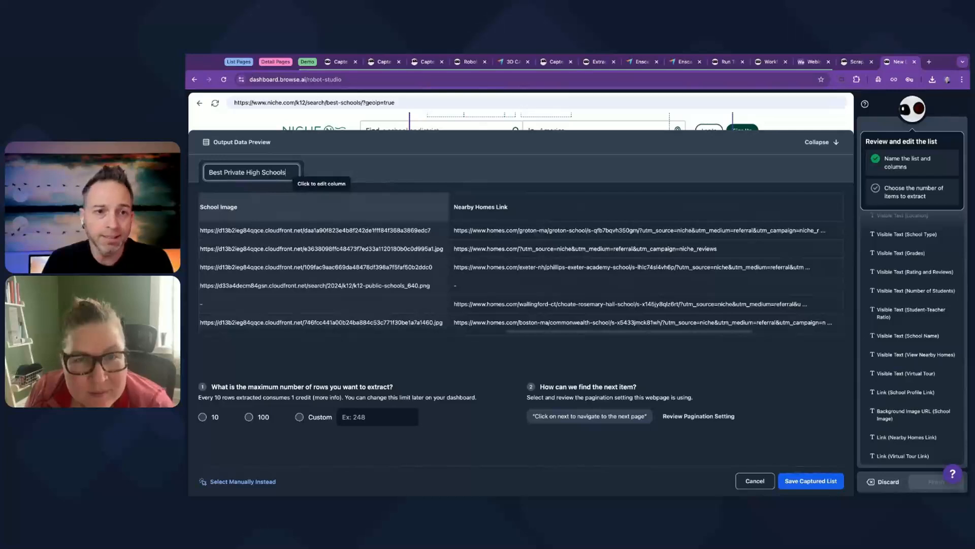
{"action": "scroll", "coordinate": [391, 208], "scroll_direction": "left", "scroll_amount": 20}
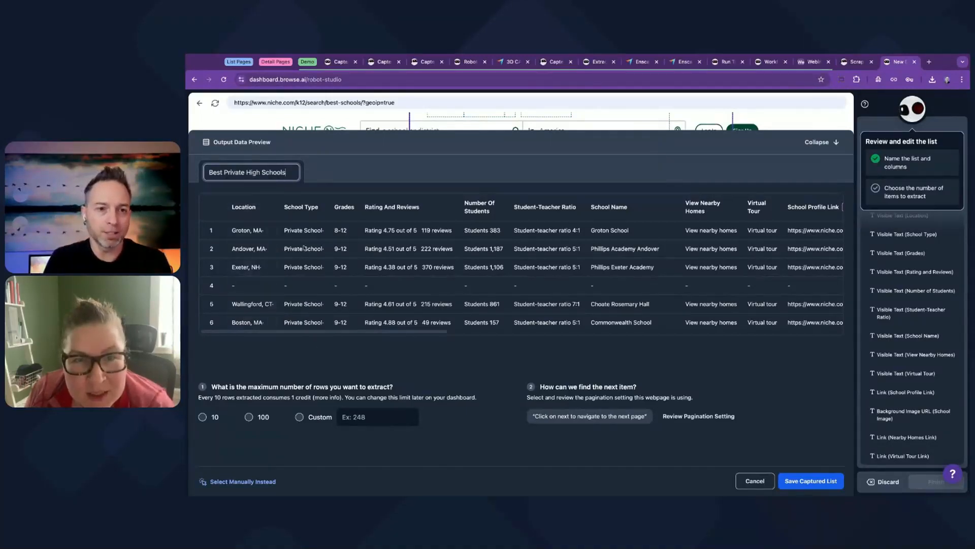
{"action": "scroll", "coordinate": [305, 248], "scroll_direction": "down", "scroll_amount": 3}
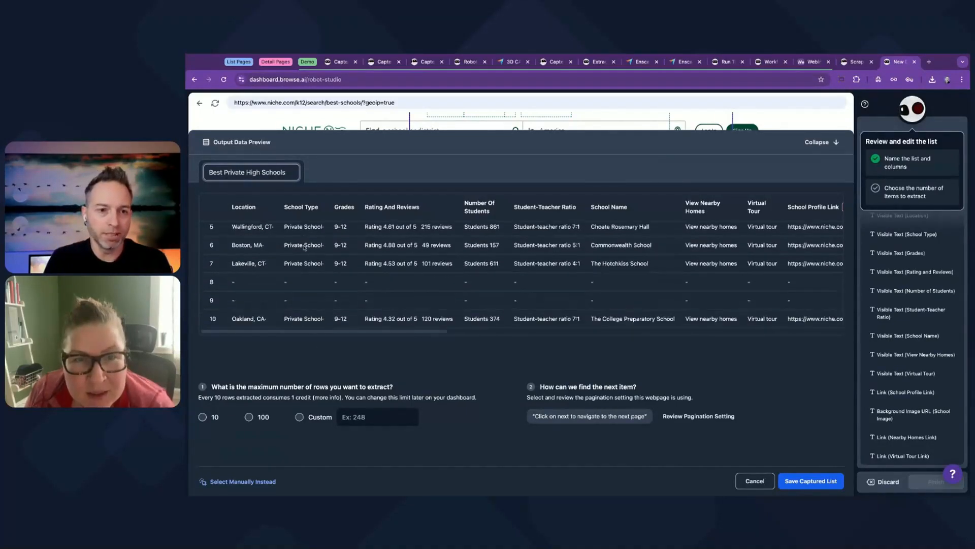
{"action": "left_click", "coordinate": [249, 418]}
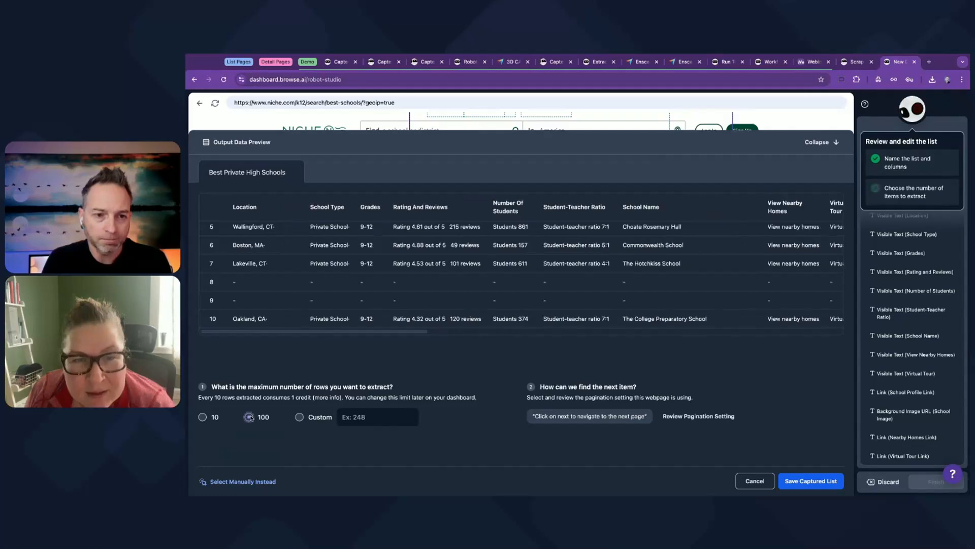
{"action": "left_click", "coordinate": [679, 418]}
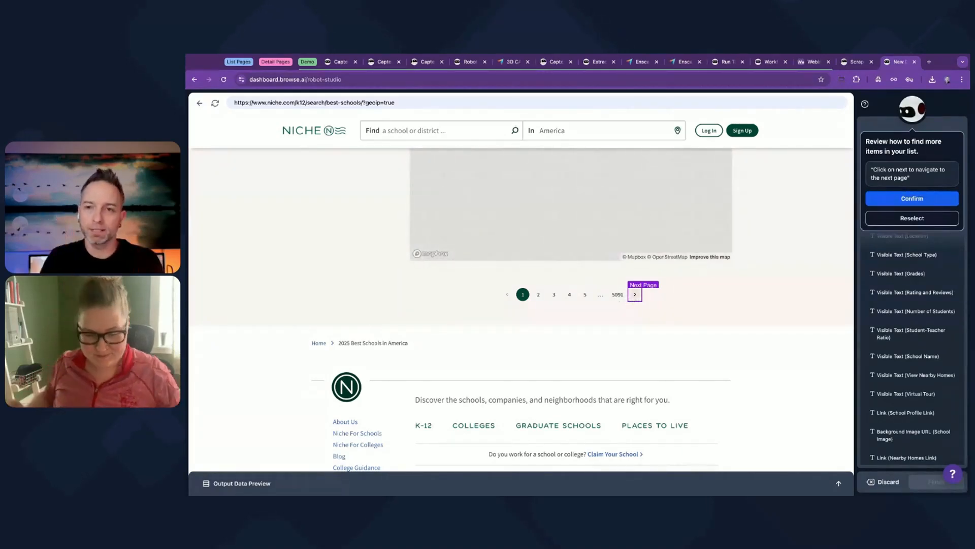
{"action": "left_click", "coordinate": [882, 199]}
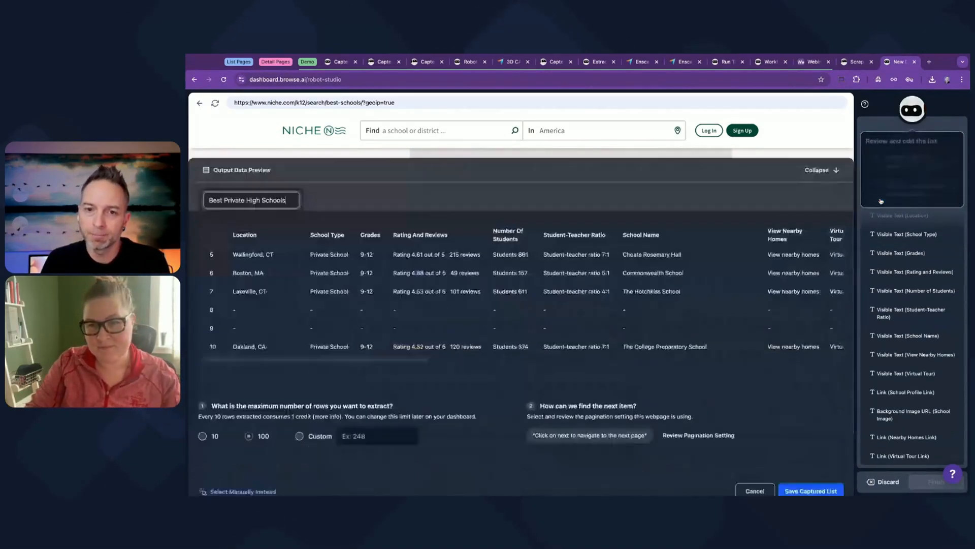
Save the captured schools list and finish the robot under the name Best Schools List.
{"action": "left_click", "coordinate": [816, 482]}
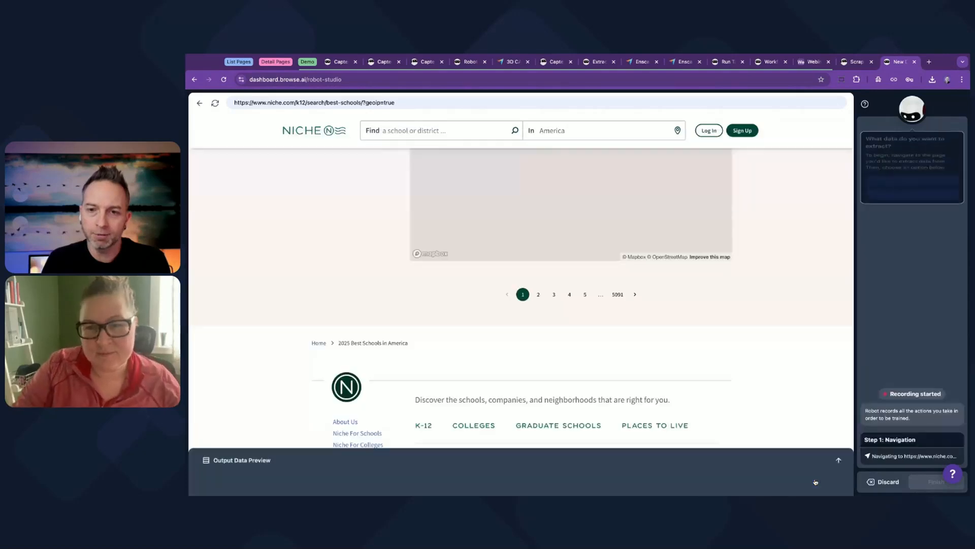
{"action": "left_click", "coordinate": [912, 481]}
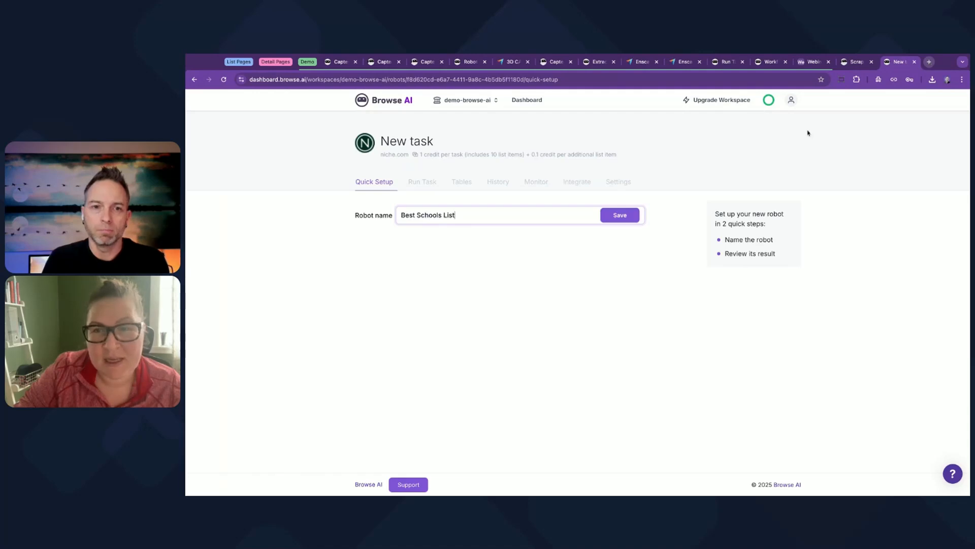
{"action": "left_click", "coordinate": [618, 215]}
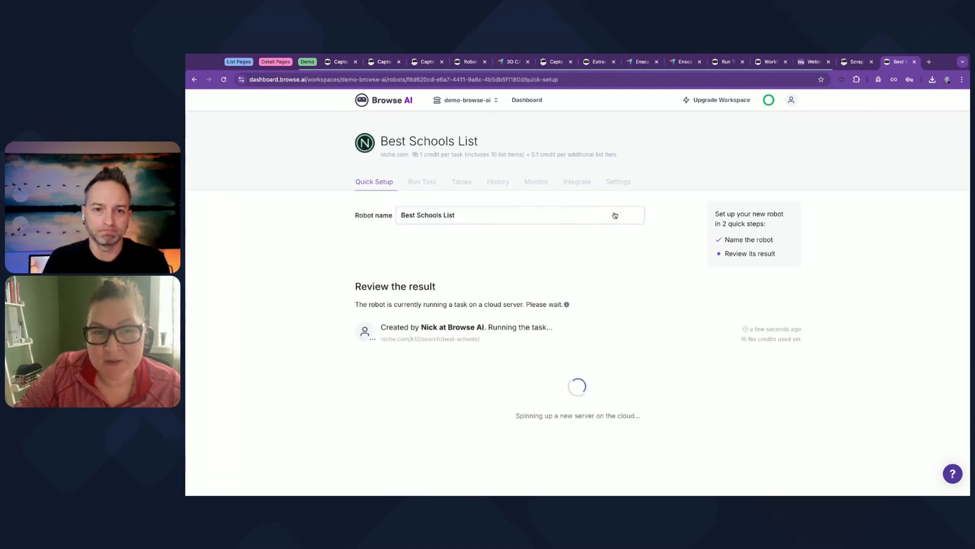
Open the robot's Niche source page and copy the URL of the Groton School profile page.
{"action": "left_click", "coordinate": [453, 342]}
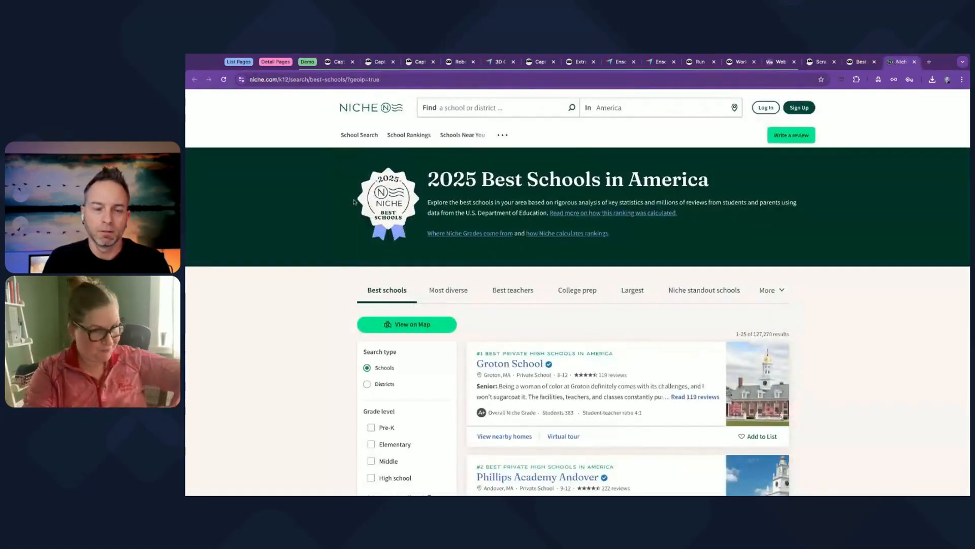
{"action": "scroll", "coordinate": [314, 254], "scroll_direction": "down", "scroll_amount": 1}
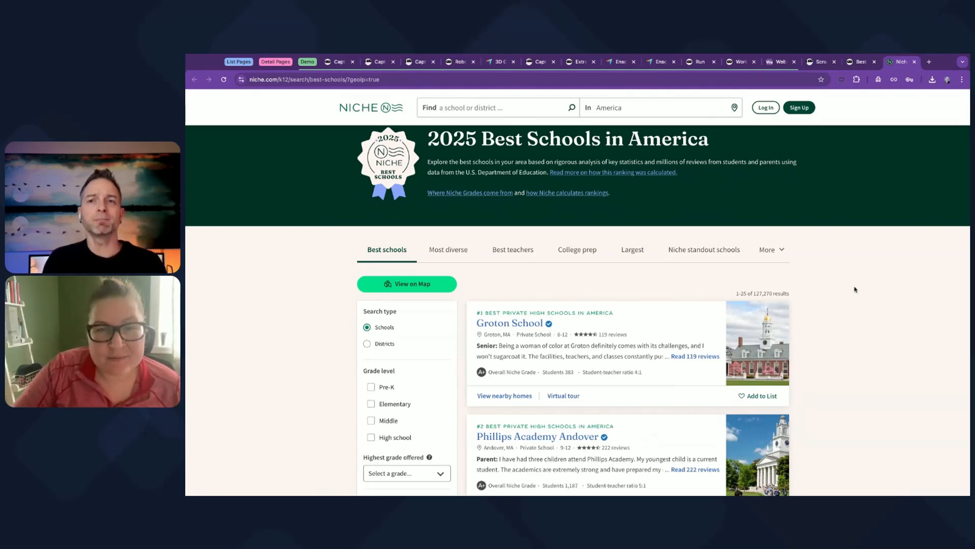
{"action": "scroll", "coordinate": [855, 289], "scroll_direction": "down", "scroll_amount": 3}
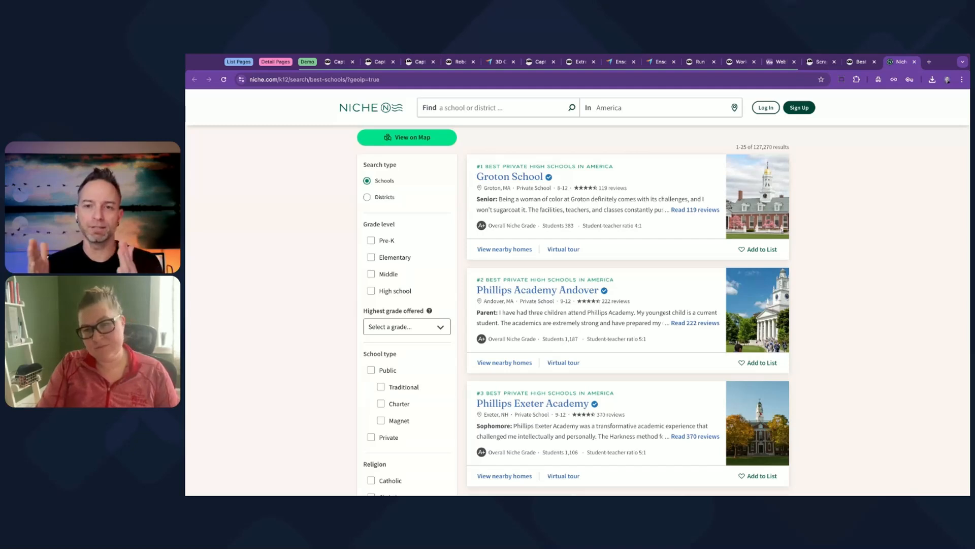
{"action": "scroll", "coordinate": [620, 173], "scroll_direction": "down", "scroll_amount": 1}
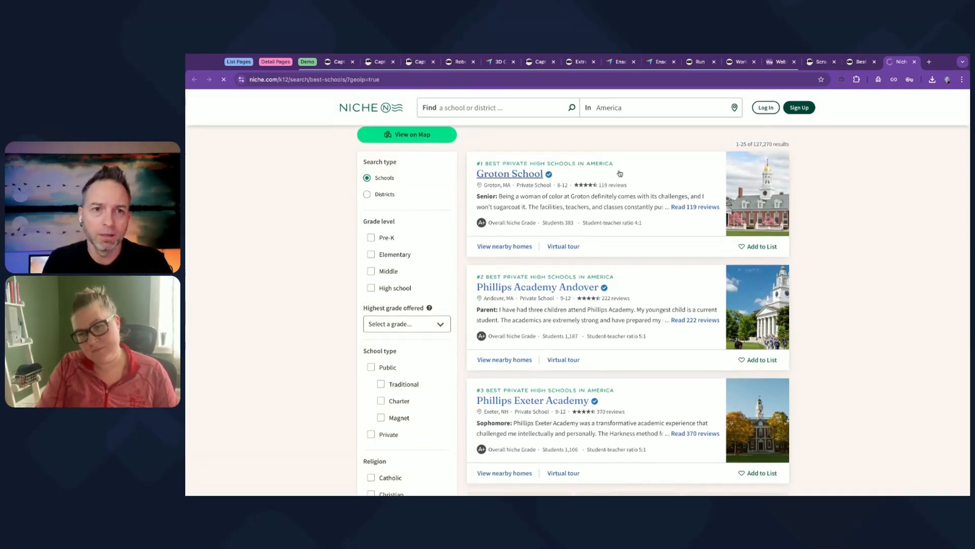
{"action": "left_click", "coordinate": [340, 79]}
{"action": "key", "text": "ctrl+c"}
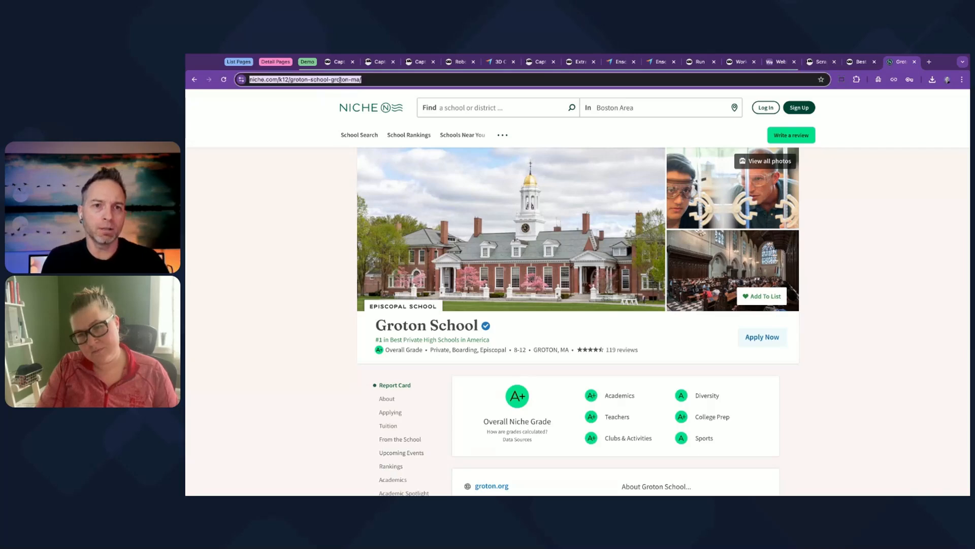
{"action": "left_click", "coordinate": [856, 65]}
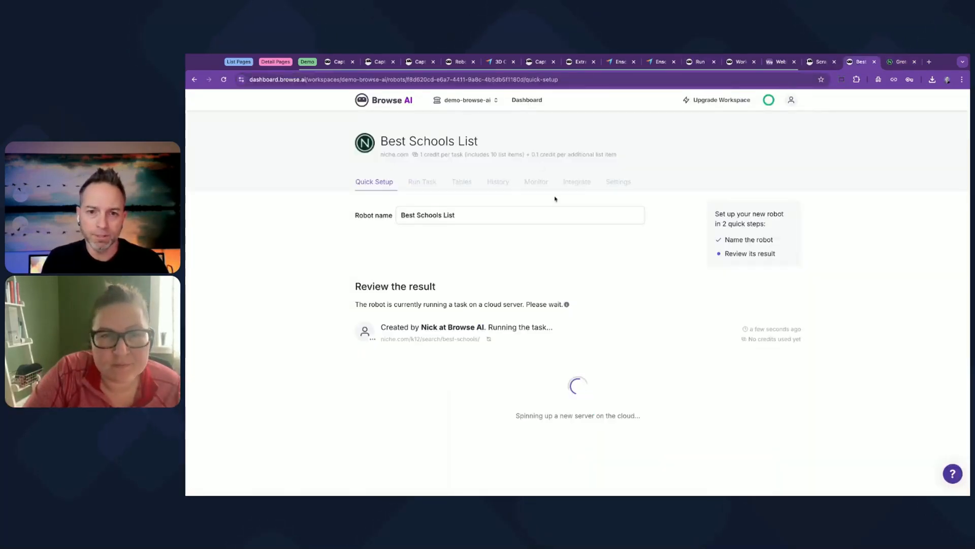
{"action": "left_click", "coordinate": [533, 101]}
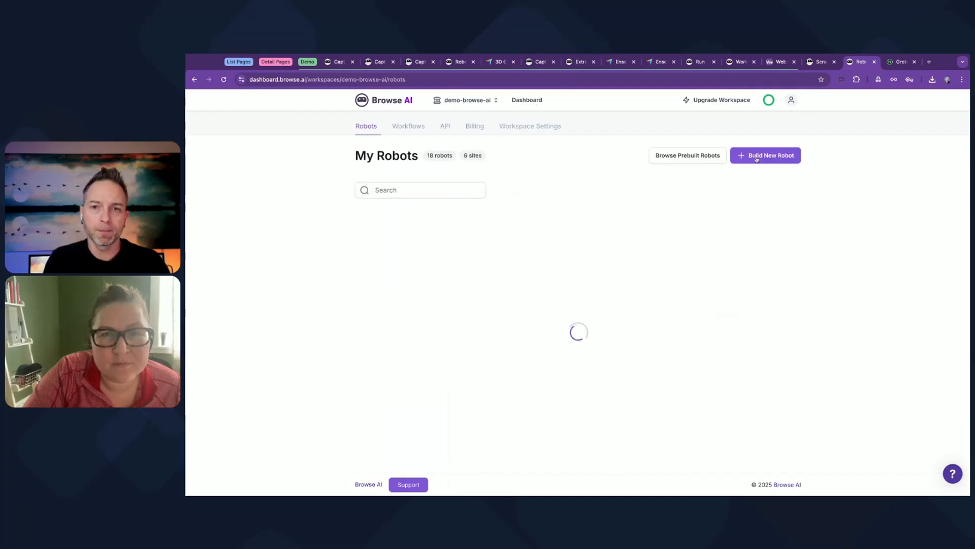
{"action": "left_click", "coordinate": [769, 157]}
{"action": "left_click", "coordinate": [495, 279]}
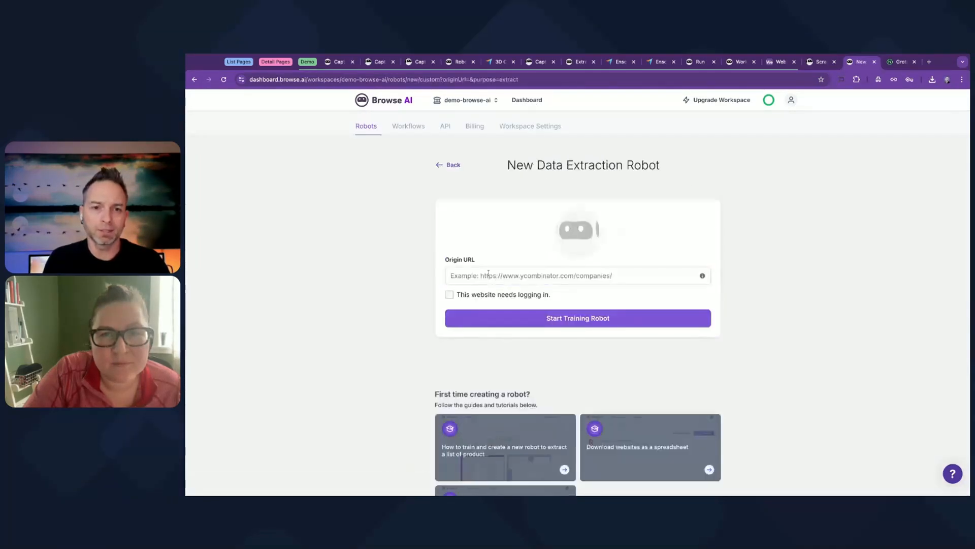
{"action": "left_click", "coordinate": [470, 276]}
{"action": "key", "text": "ctrl+v"}
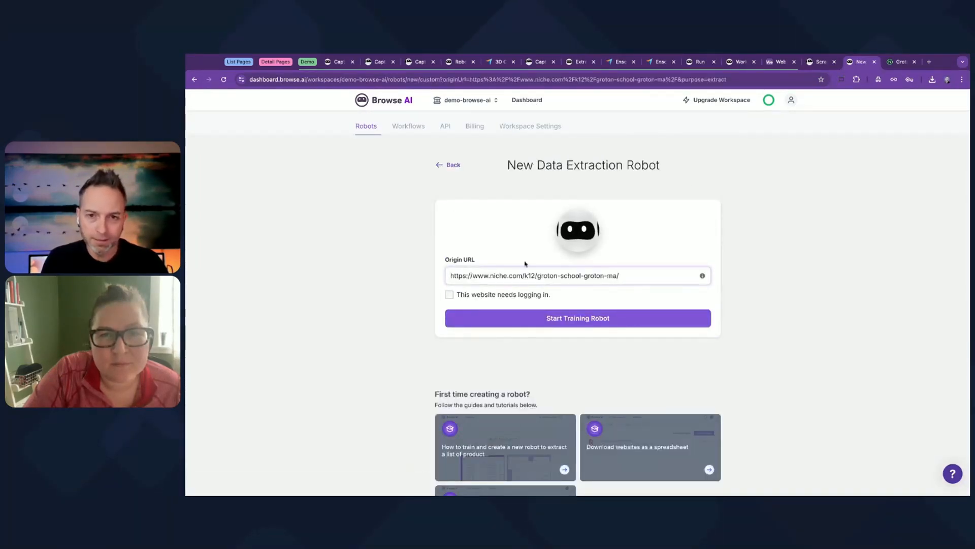
{"action": "left_click", "coordinate": [509, 321]}
{"action": "left_click", "coordinate": [612, 340]}
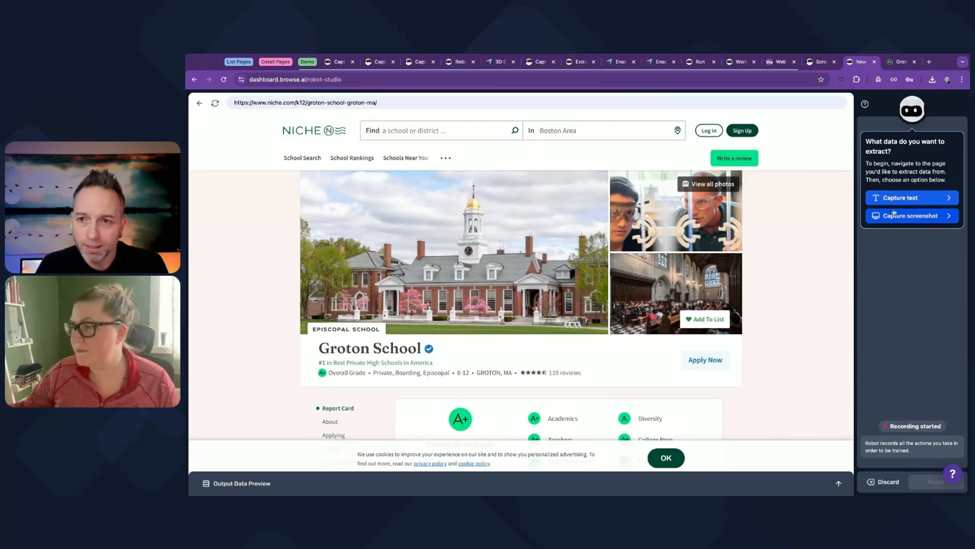
Begin a text-only capture and select the visible text of the school's name and overall grade badge.
{"action": "left_click", "coordinate": [910, 198]}
{"action": "scroll", "coordinate": [523, 261], "scroll_direction": "down", "scroll_amount": 3}
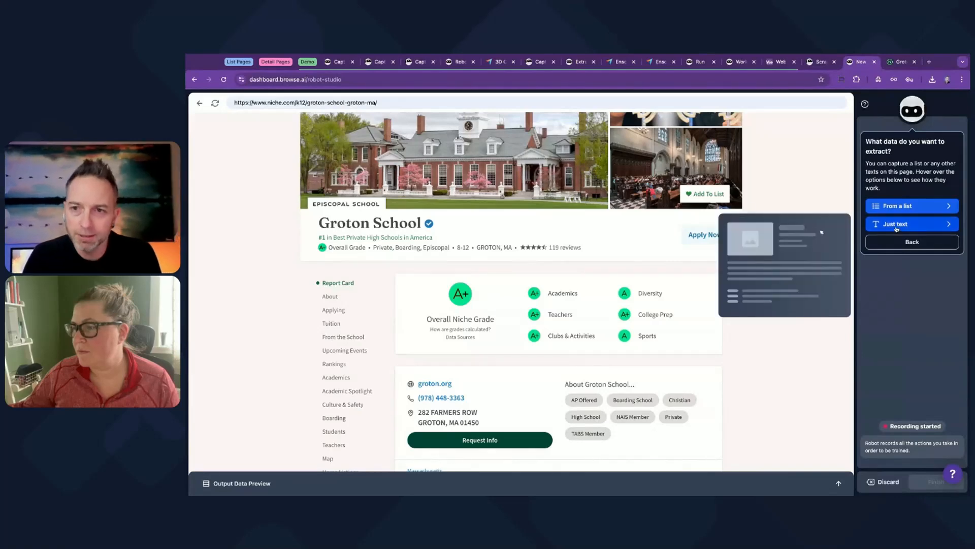
{"action": "left_click", "coordinate": [912, 224]}
{"action": "left_click", "coordinate": [371, 223]}
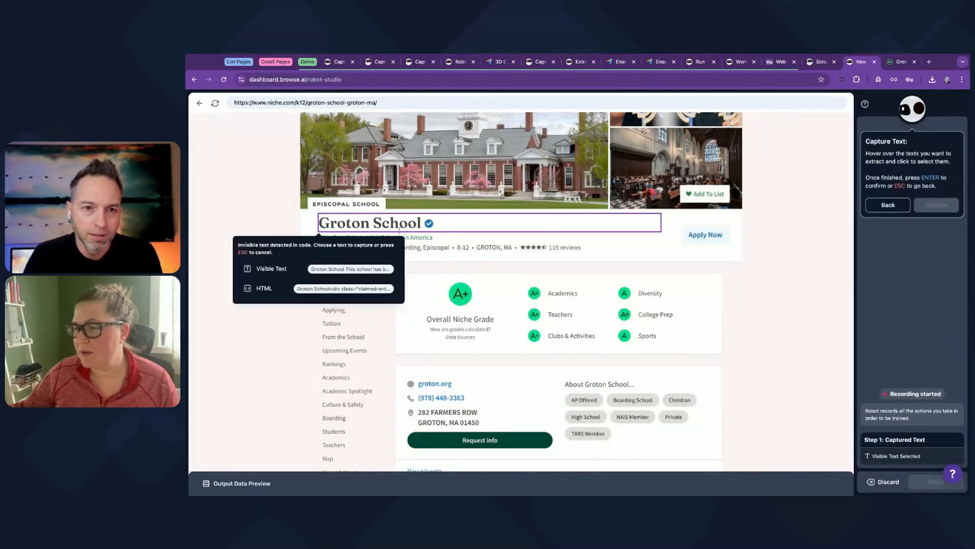
{"action": "left_click", "coordinate": [284, 268]}
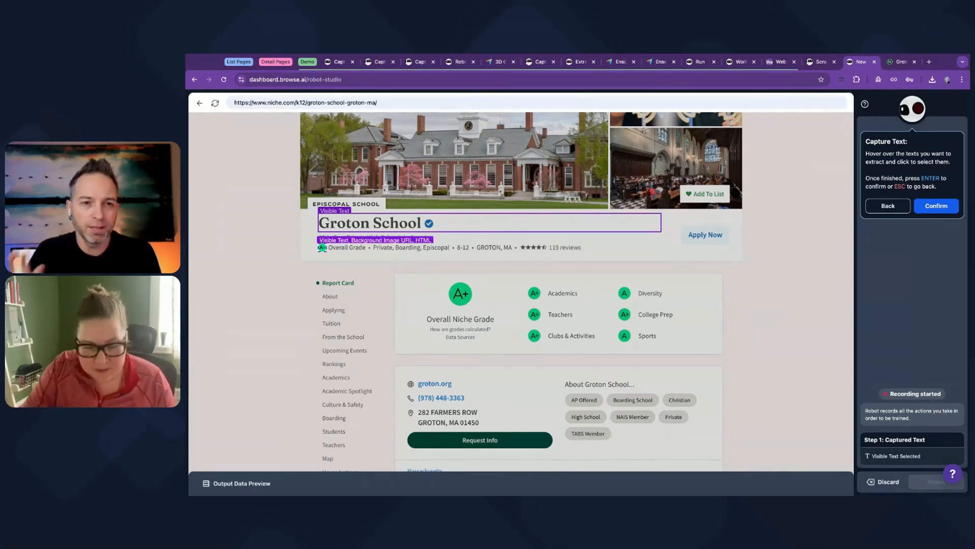
{"action": "left_click", "coordinate": [322, 247]}
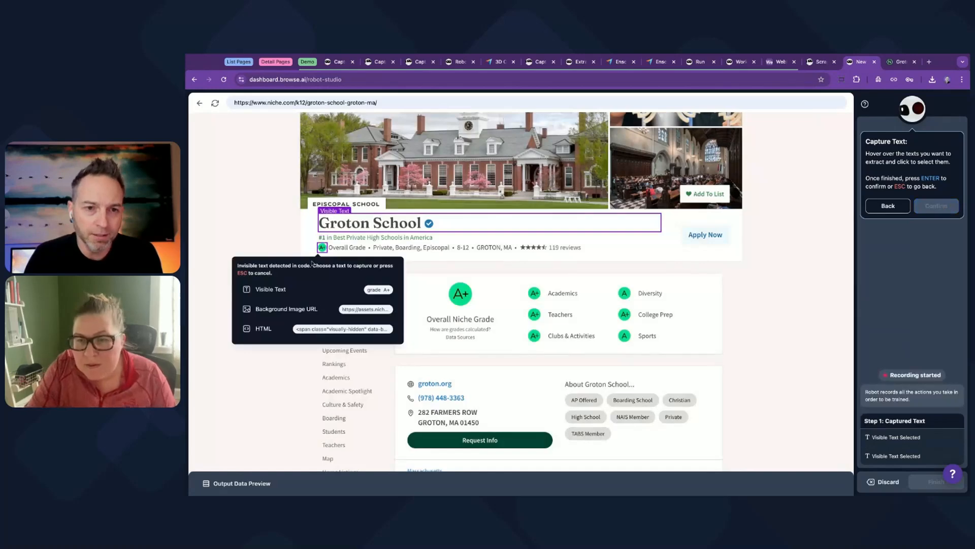
{"action": "left_click", "coordinate": [290, 288]}
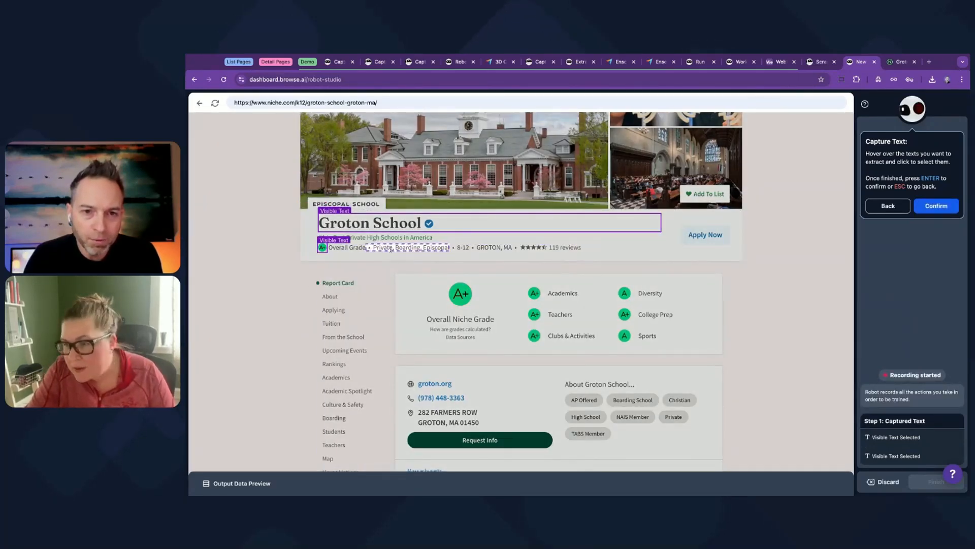
Add the school type, grade range, location and the visible text of the review count to the captured texts.
{"action": "left_click", "coordinate": [409, 248]}
{"action": "left_click", "coordinate": [461, 248]}
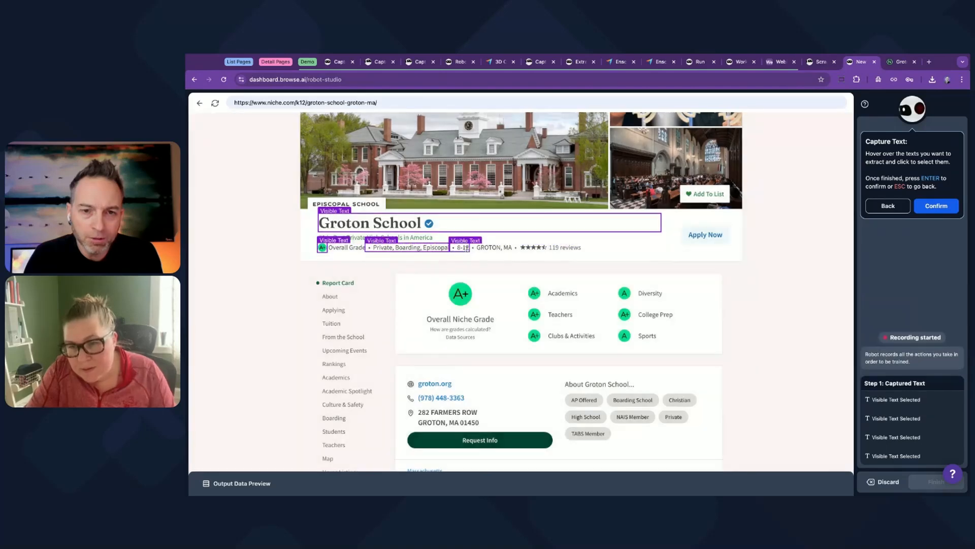
{"action": "left_click", "coordinate": [492, 248]}
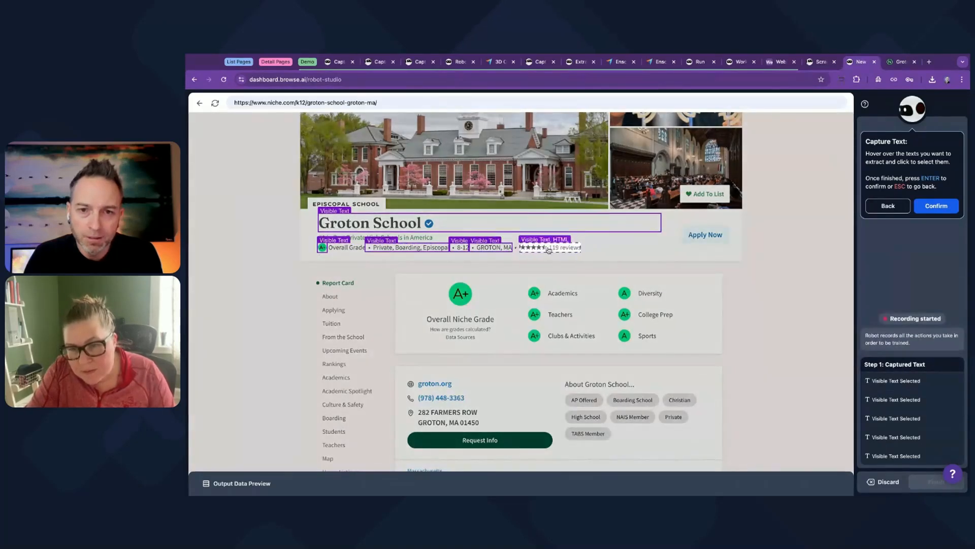
{"action": "left_click", "coordinate": [559, 249]}
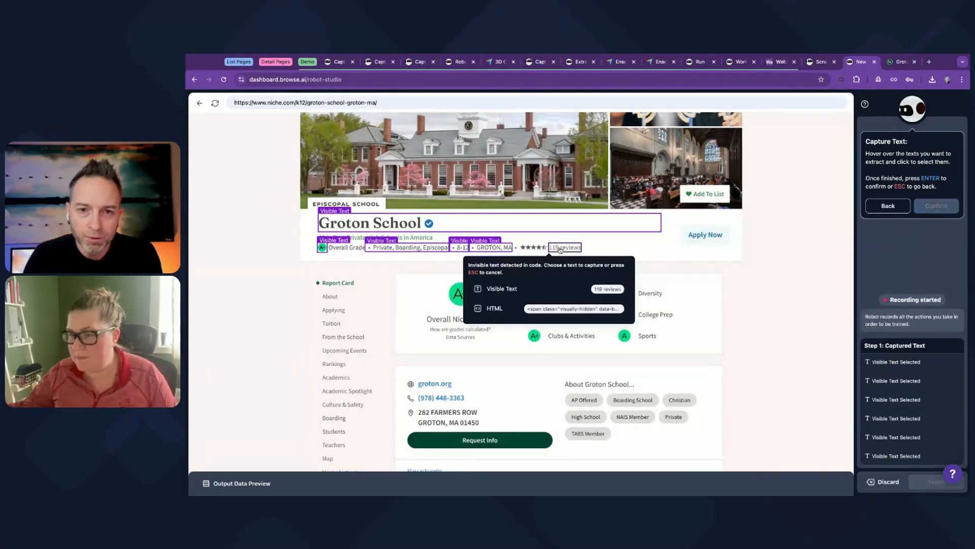
{"action": "left_click", "coordinate": [514, 285]}
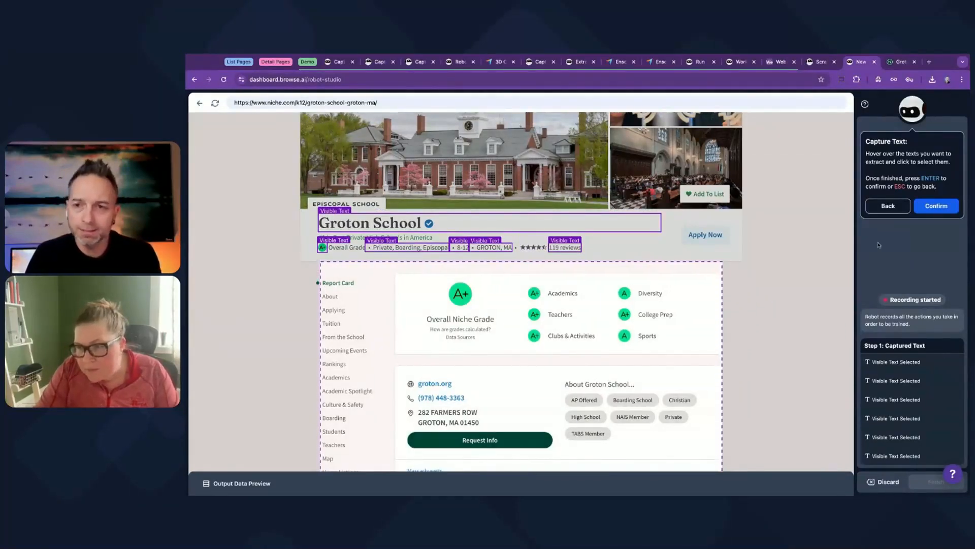
Confirm the selected texts and label the school name, overall grade and school type captures Name, Grade and Type.
{"action": "left_click", "coordinate": [930, 207]}
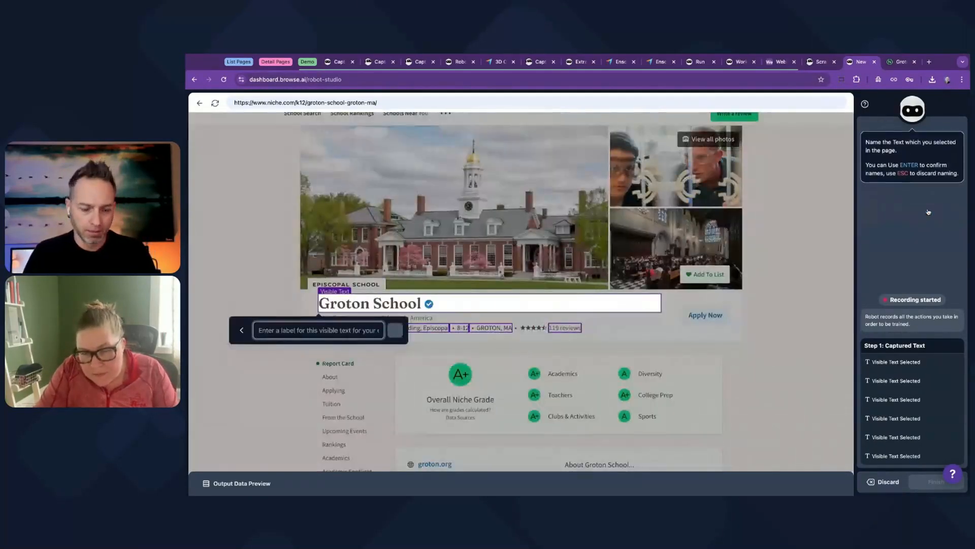
{"action": "type", "text": "Name"}
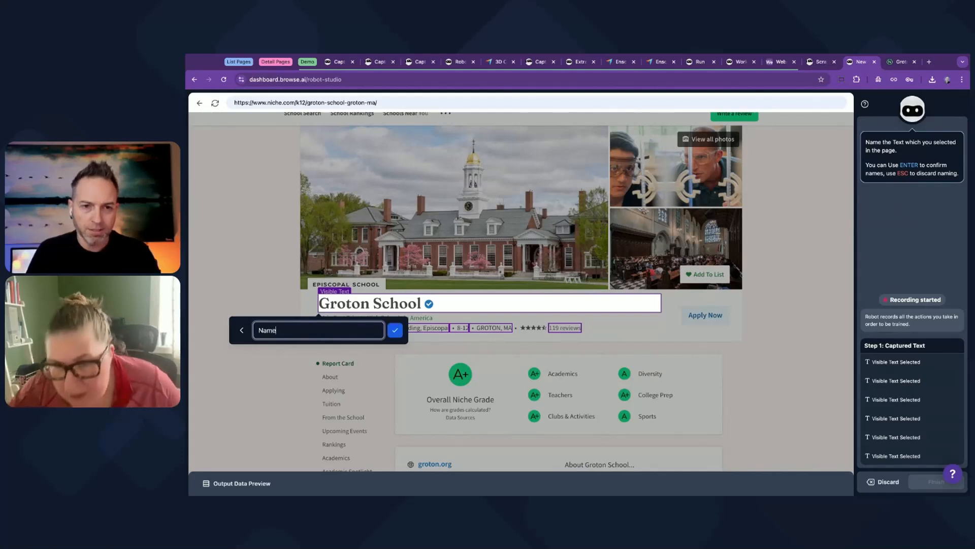
{"action": "key", "text": "Return"}
{"action": "type", "text": "Gra"}
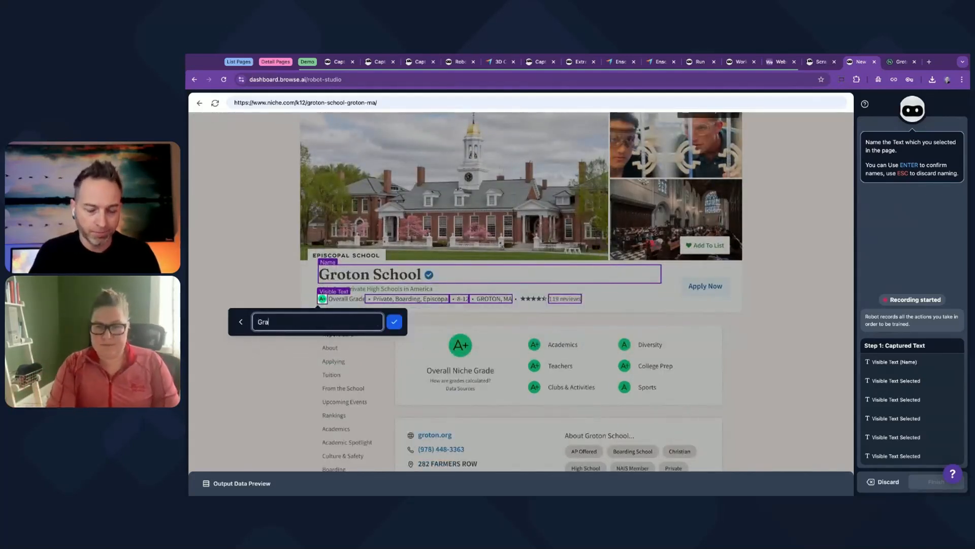
{"action": "type", "text": "de"}
{"action": "key", "text": "Return"}
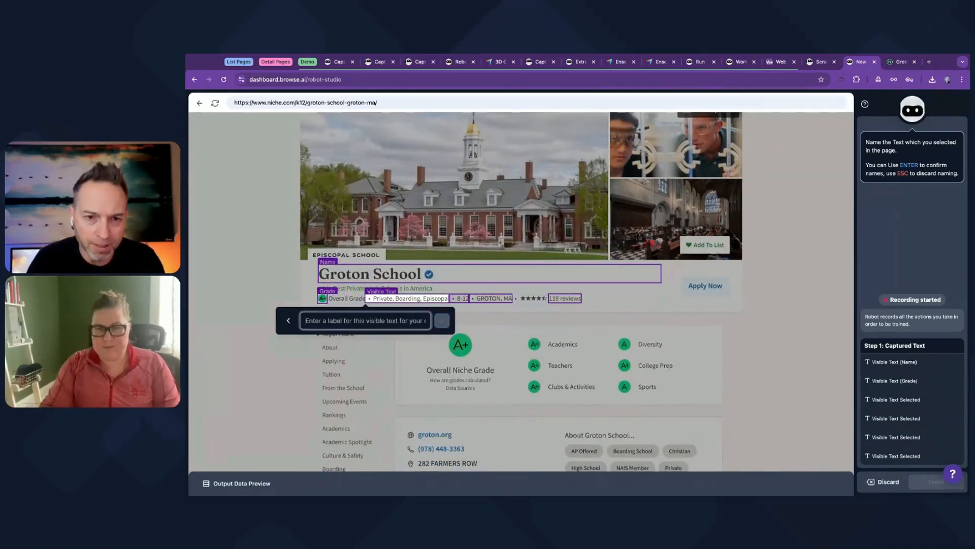
{"action": "type", "text": "Type"}
{"action": "key", "text": "Return"}
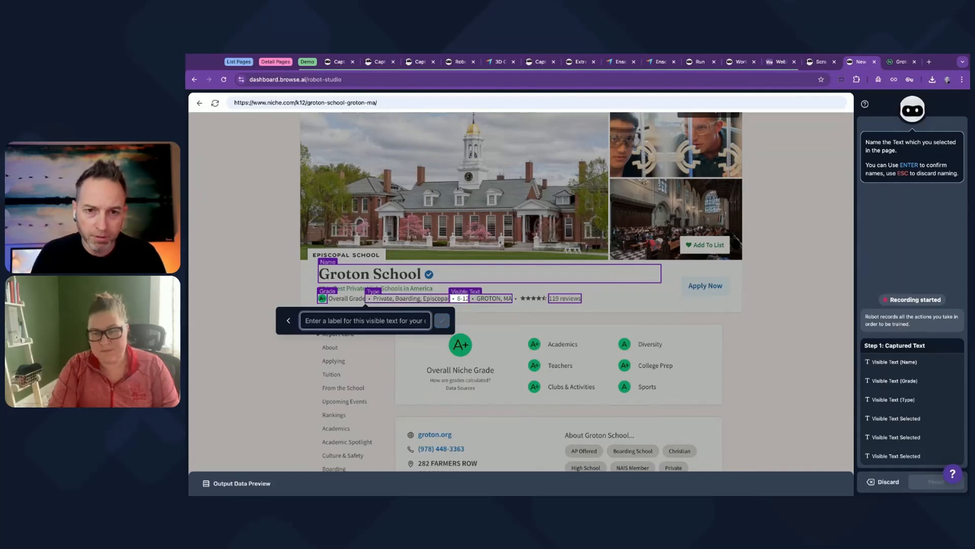
Label the remaining captures Grades, Location and reviews, and save the captured texts.
{"action": "type", "text": "Grades"}
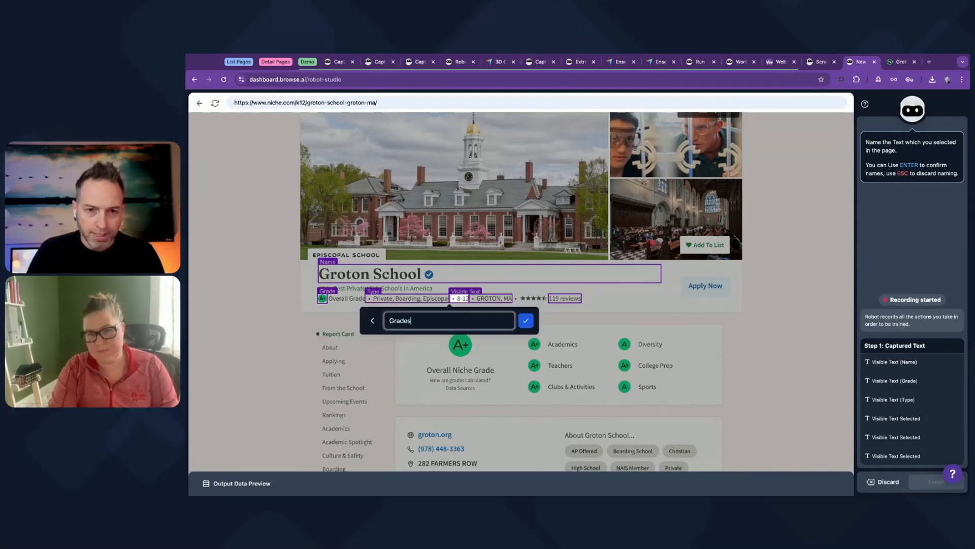
{"action": "key", "text": "Return"}
{"action": "type", "text": "Location"}
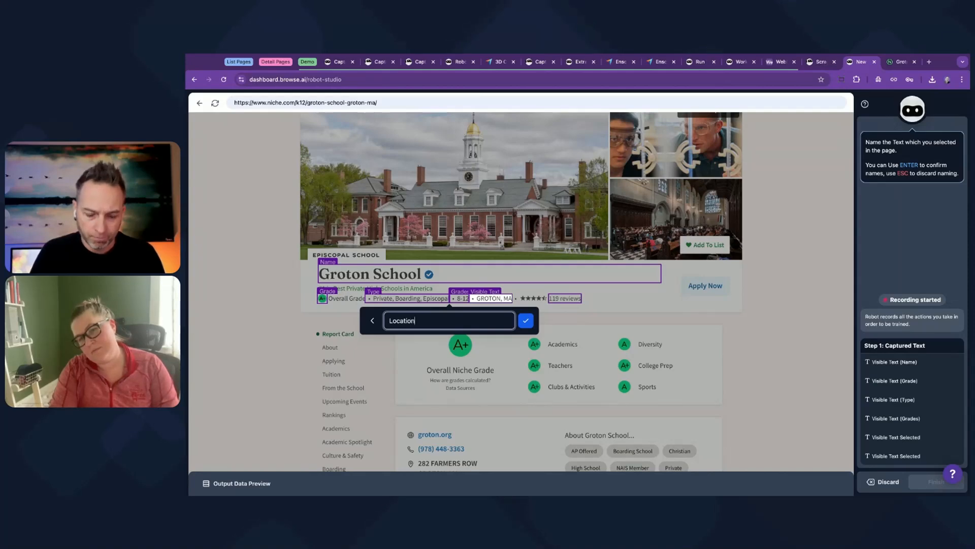
{"action": "key", "text": "Return"}
{"action": "type", "text": "reviews"}
{"action": "key", "text": "Return"}
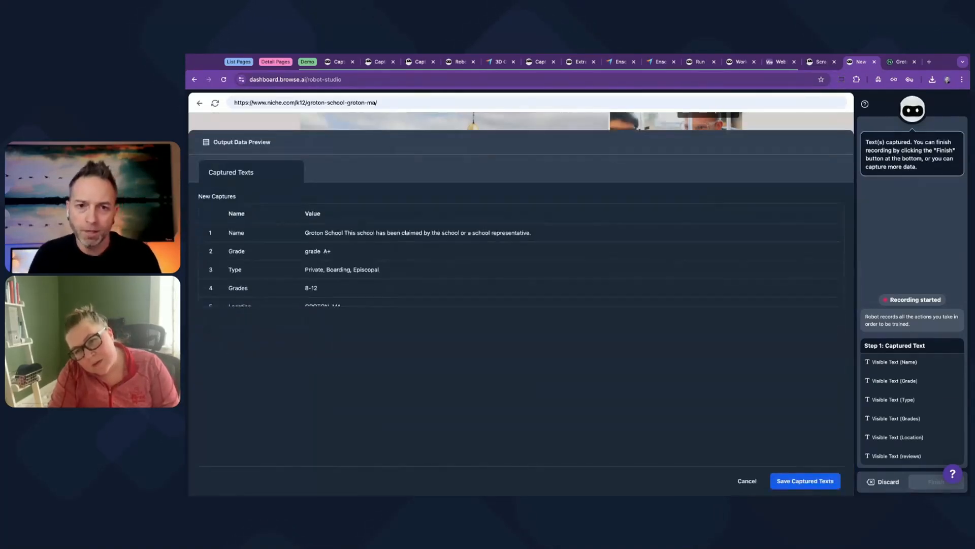
{"action": "left_click", "coordinate": [807, 480]}
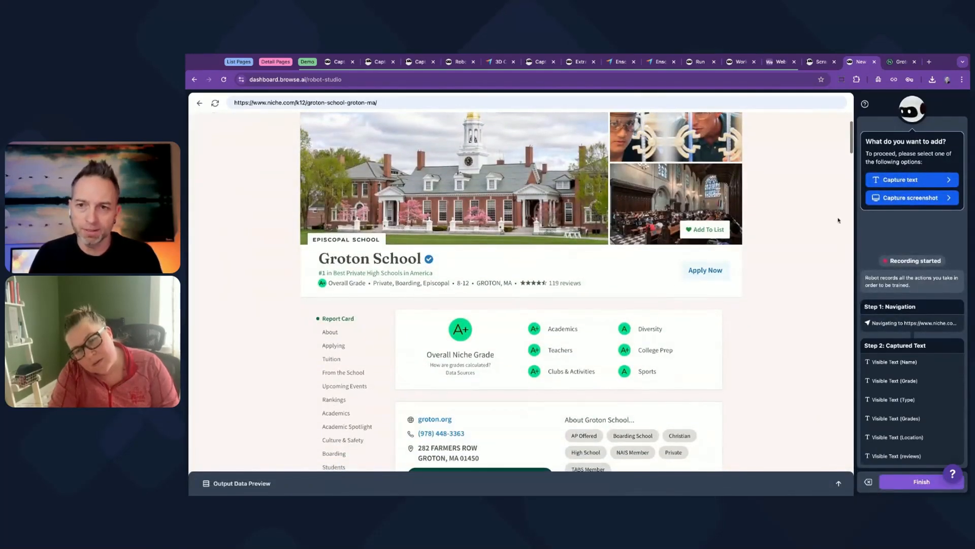
Start a list capture on the report card category grades and switch it to manual selection, discarding the automatic edits.
{"action": "left_click", "coordinate": [880, 182]}
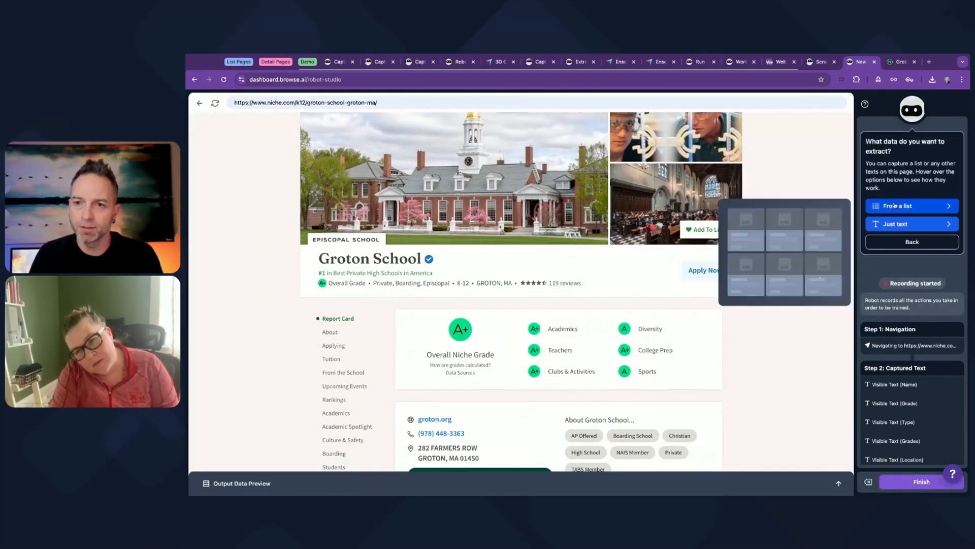
{"action": "left_click", "coordinate": [909, 201]}
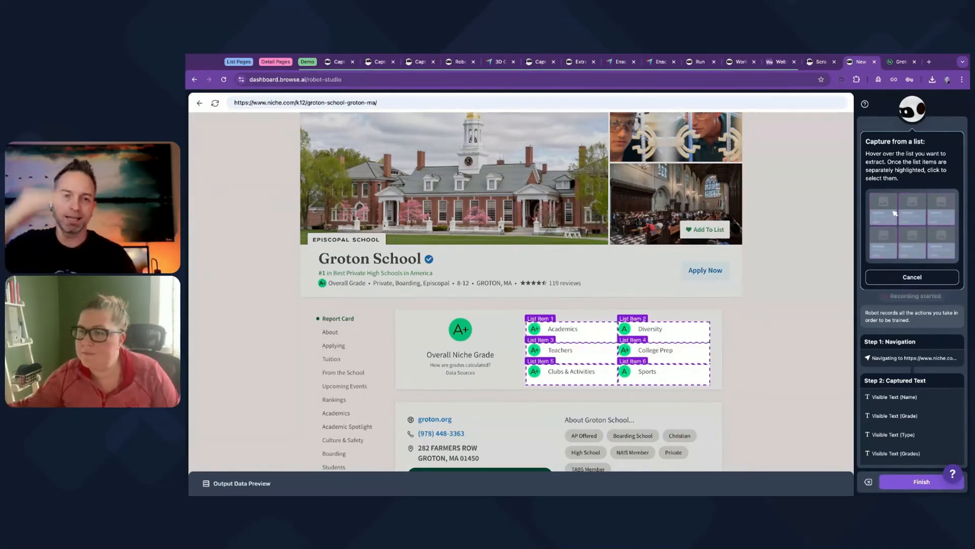
{"action": "left_click", "coordinate": [582, 328]}
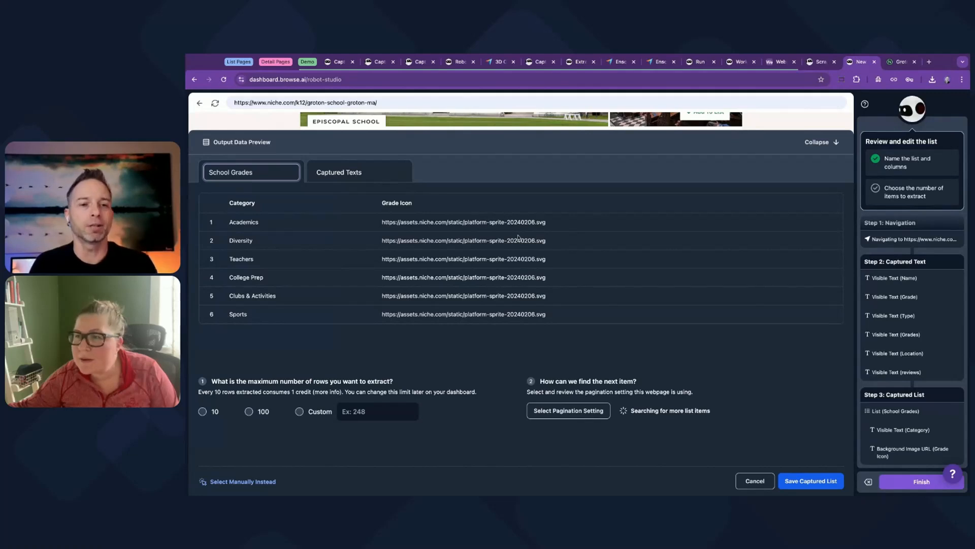
{"action": "left_click", "coordinate": [263, 483]}
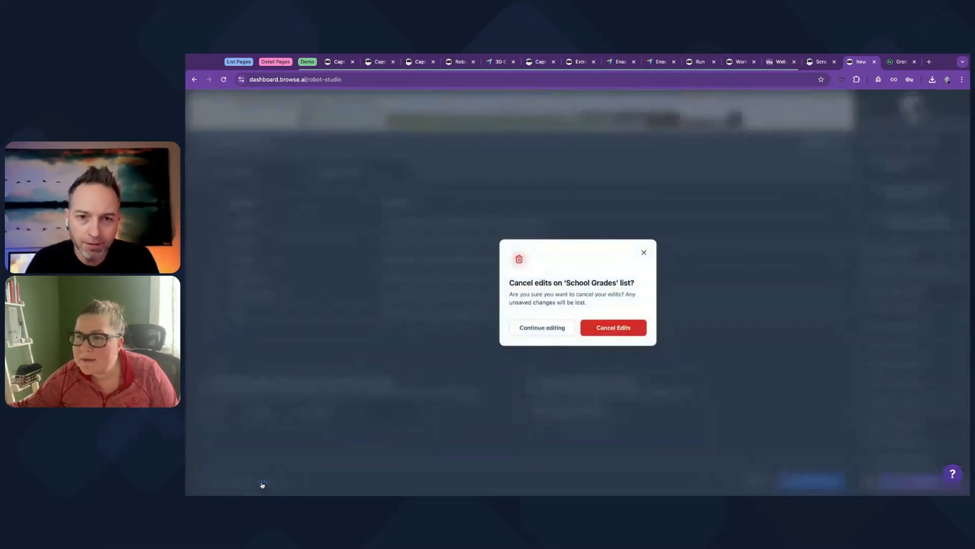
{"action": "left_click", "coordinate": [600, 330]}
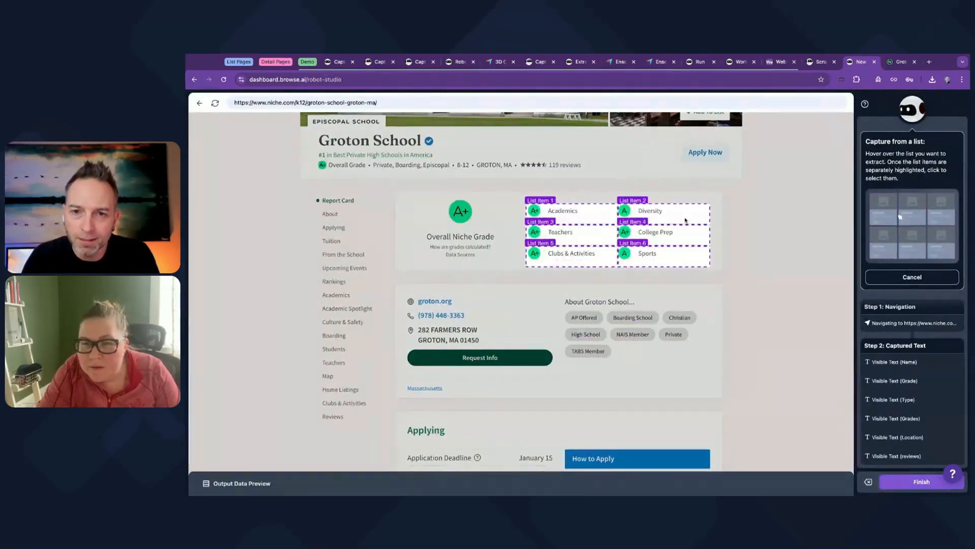
Select the report card grades list and capture the visible text of the Academics grade badge plus the Academics and Teachers names.
{"action": "left_click", "coordinate": [687, 222]}
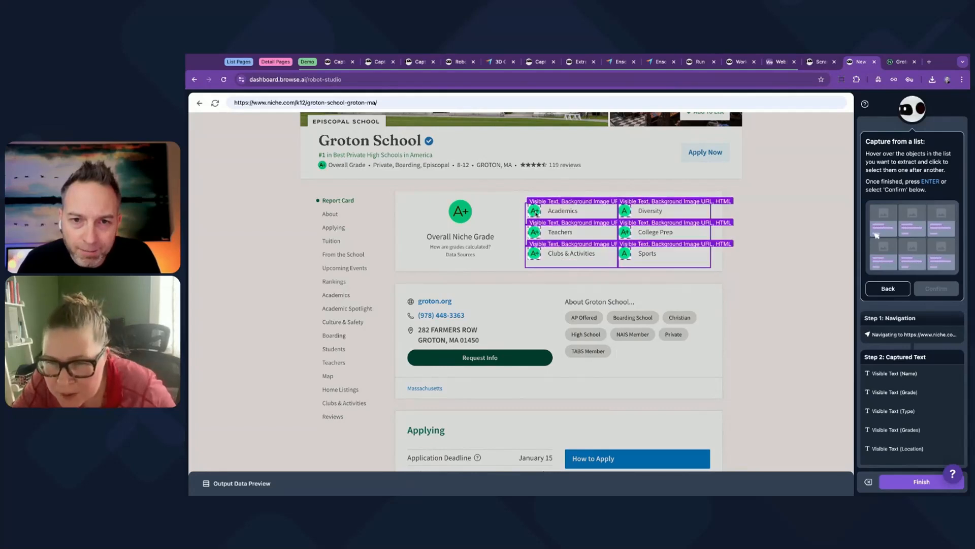
{"action": "left_click", "coordinate": [536, 214]}
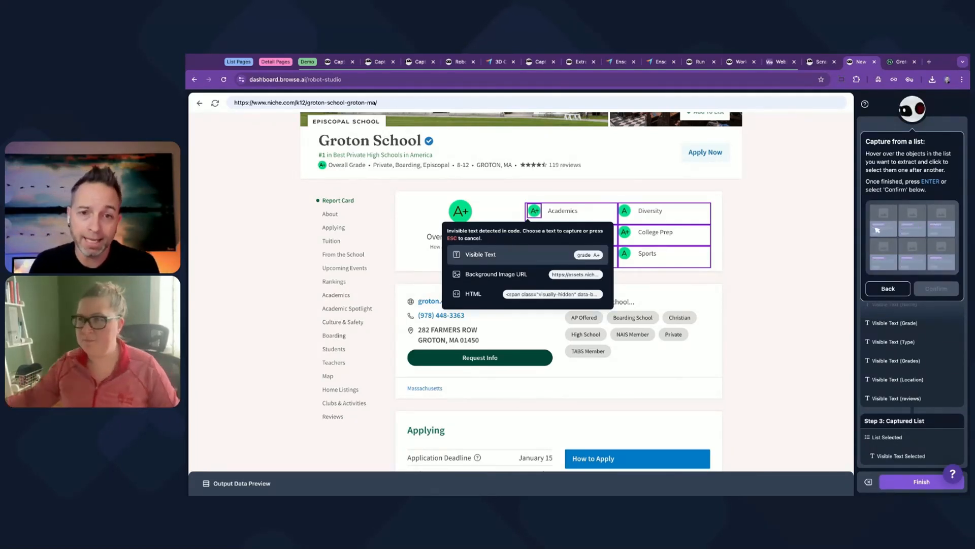
{"action": "left_click", "coordinate": [508, 254]}
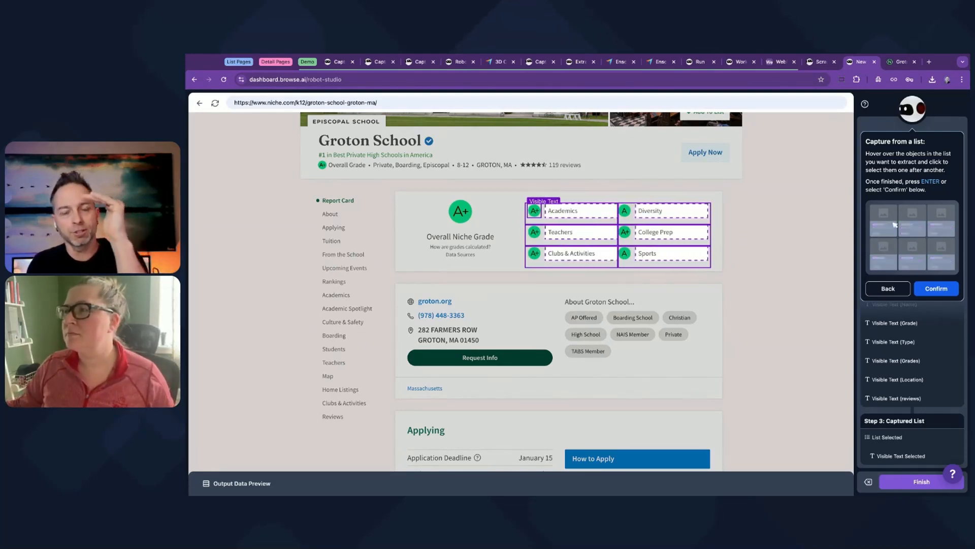
{"action": "left_click", "coordinate": [563, 211]}
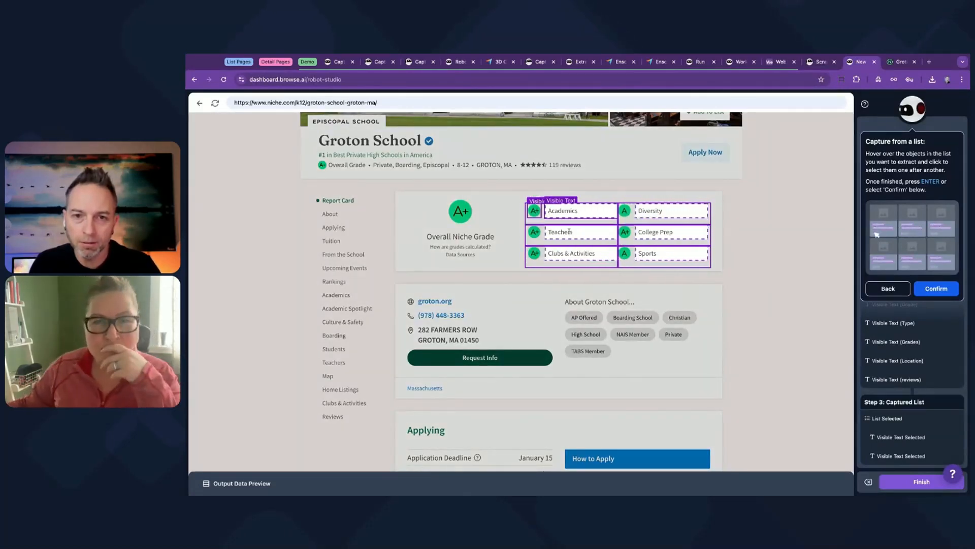
{"action": "left_click", "coordinate": [570, 231]}
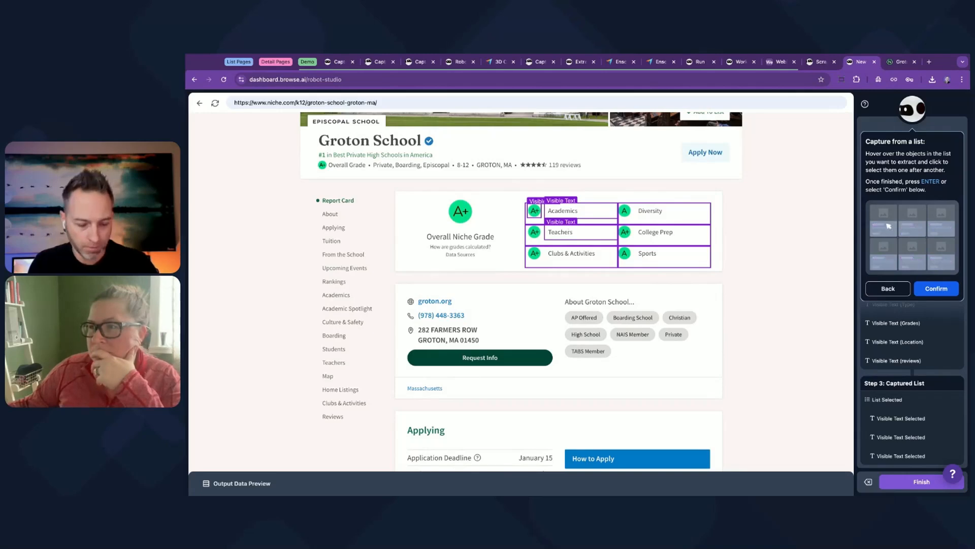
Confirm the list selection and label the grade badge column Single Grade and the Academics column Grade Item.
{"action": "key", "text": "Return"}
{"action": "type", "text": "Grade"}
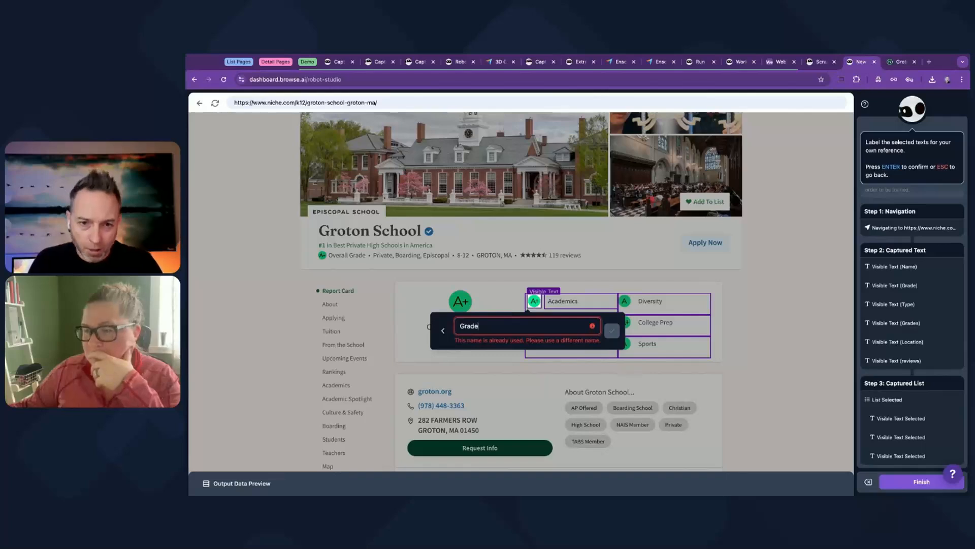
{"action": "key", "text": "BackSpace"}
{"action": "key", "text": "BackSpace"}
{"action": "key", "text": "BackSpace"}
{"action": "key", "text": "BackSpace"}
{"action": "key", "text": "BackSpace"}
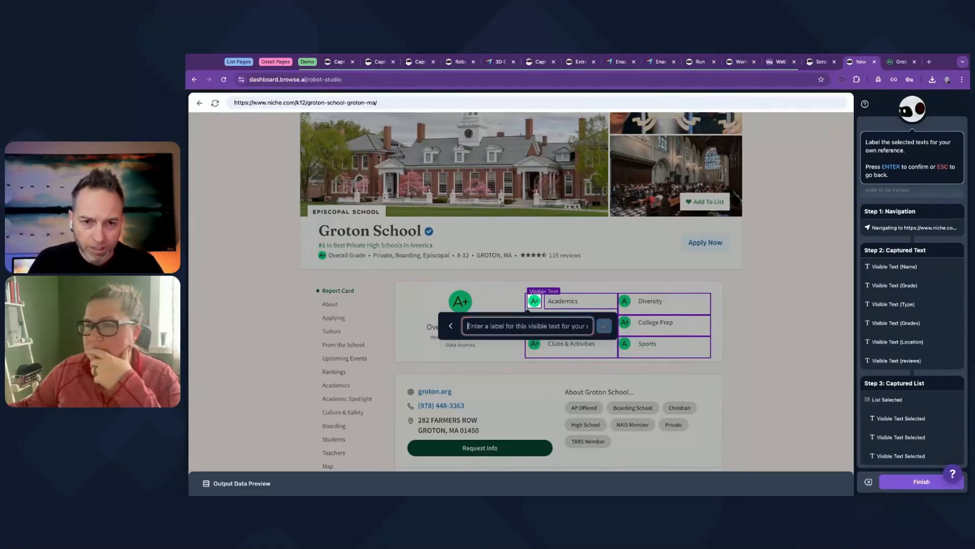
{"action": "type", "text": "Single Grad"}
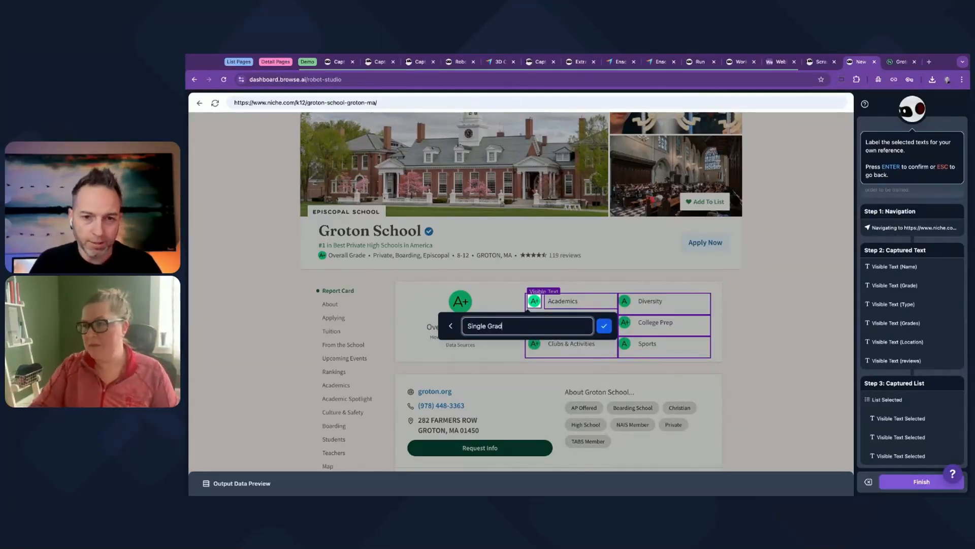
{"action": "type", "text": "er\\"}
{"action": "key", "text": "BackSpace"}
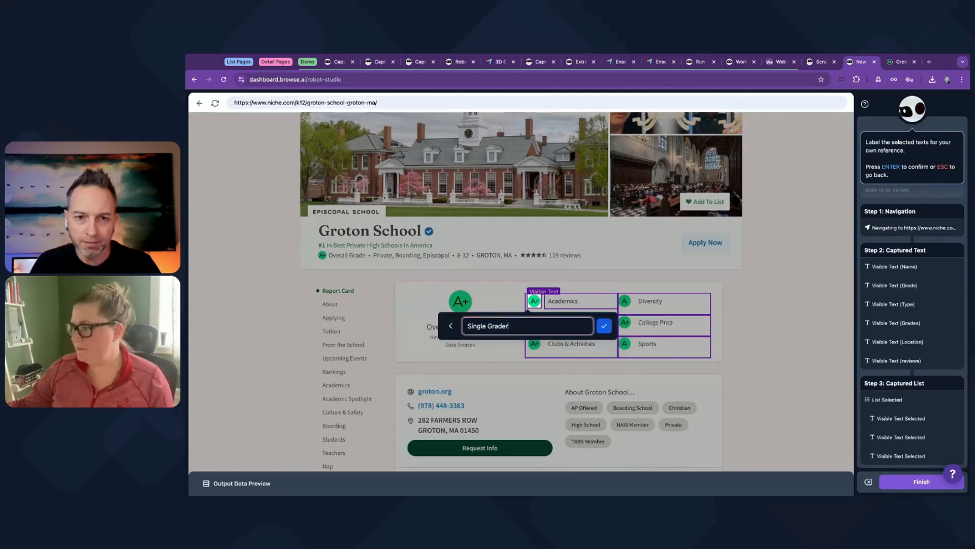
{"action": "key", "text": "Return"}
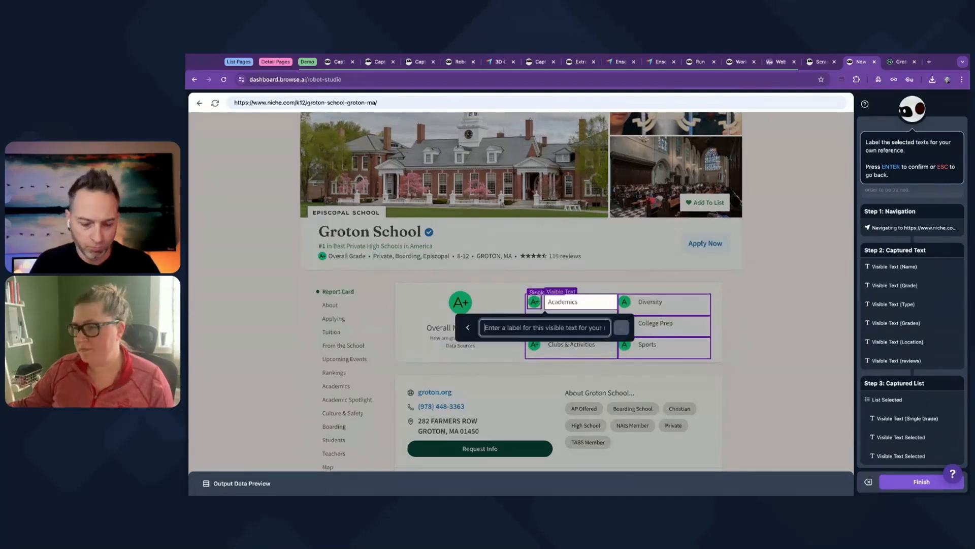
{"action": "type", "text": "Grade Item"}
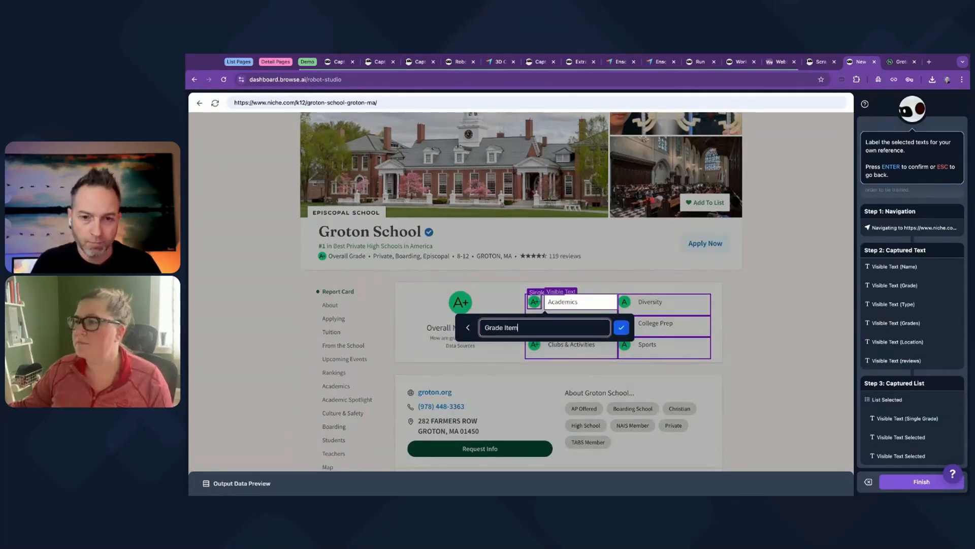
{"action": "key", "text": "Return"}
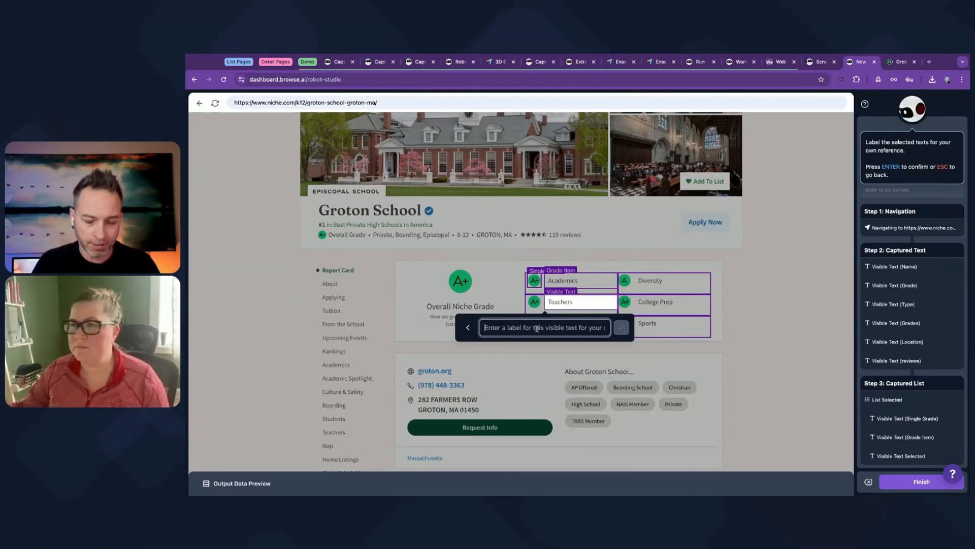
Label the redundant Teachers capture Delete This and remove that column from the list preview.
{"action": "type", "text": "Delete This"}
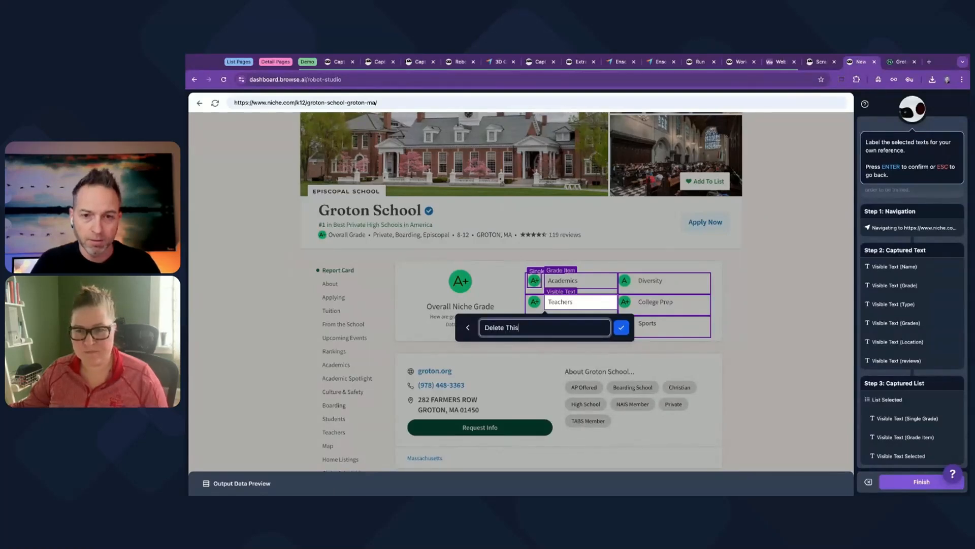
{"action": "key", "text": "Return"}
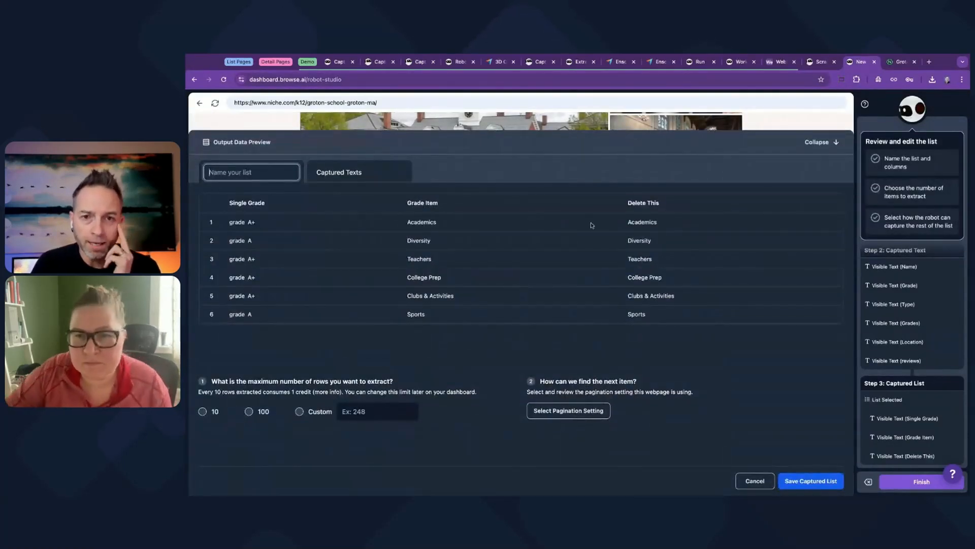
{"action": "left_click", "coordinate": [642, 208]}
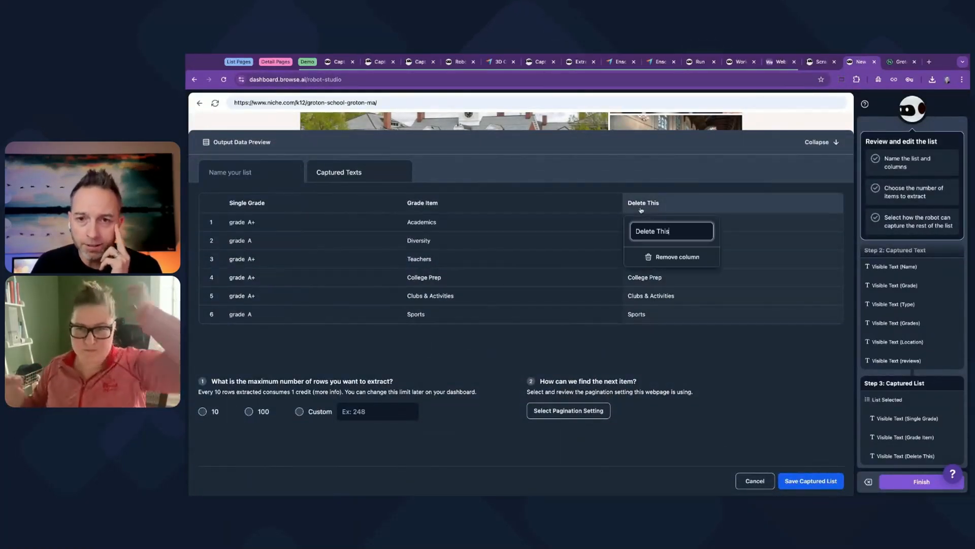
{"action": "left_click", "coordinate": [673, 256]}
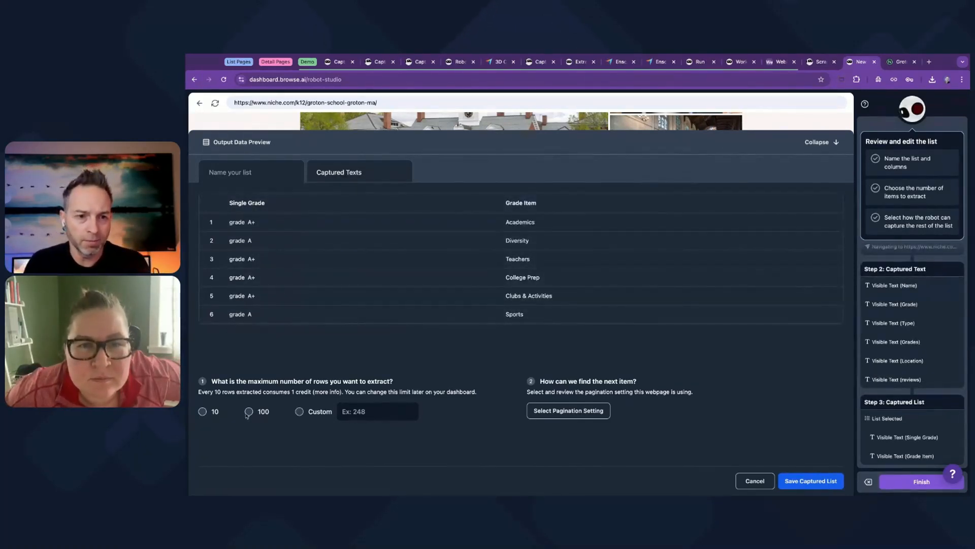
Limit the captured list to a maximum of 10 rows and set its pagination to "No more items to load".
{"action": "left_click", "coordinate": [206, 412]}
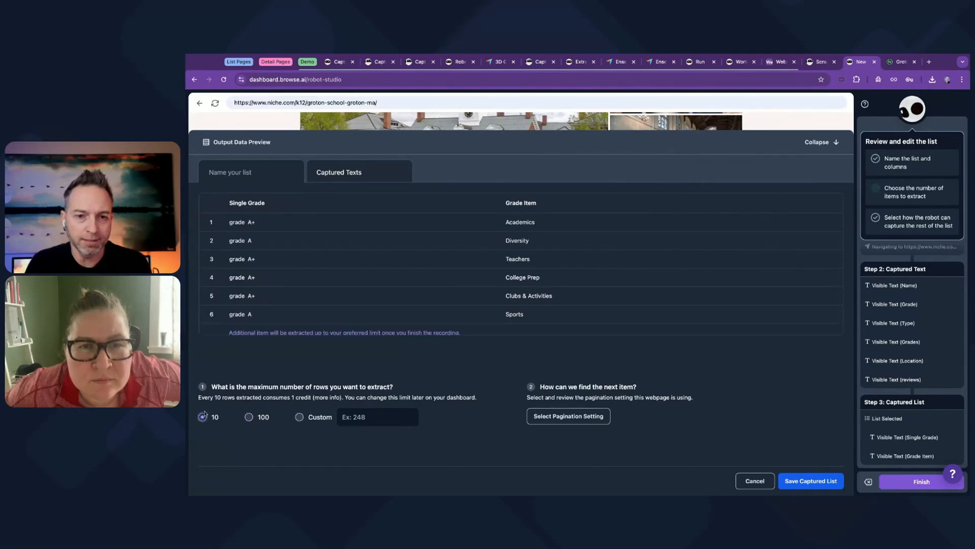
{"action": "left_click", "coordinate": [590, 414]}
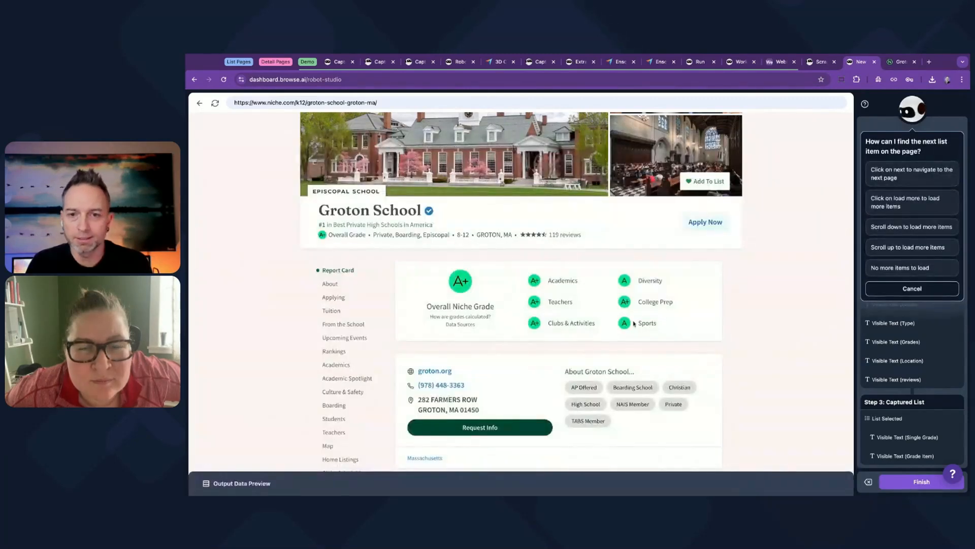
{"action": "left_click", "coordinate": [900, 268]}
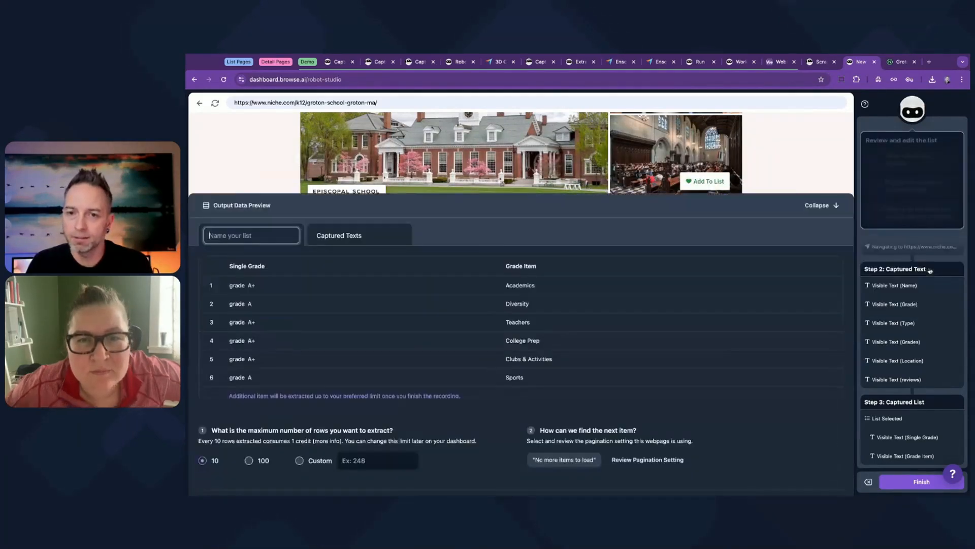
{"action": "left_click", "coordinate": [809, 481]}
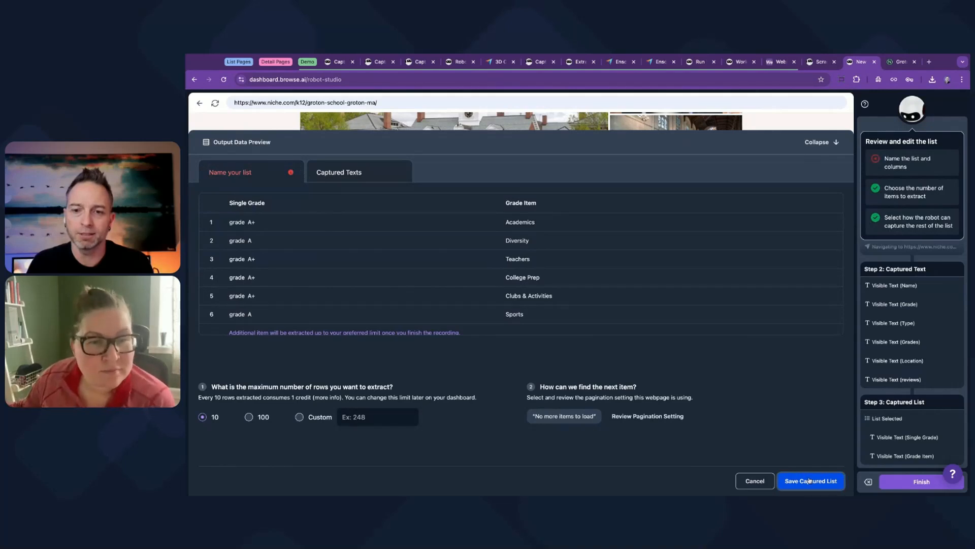
Name the list Grade Pieces and save the captured list.
{"action": "left_click", "coordinate": [238, 167]}
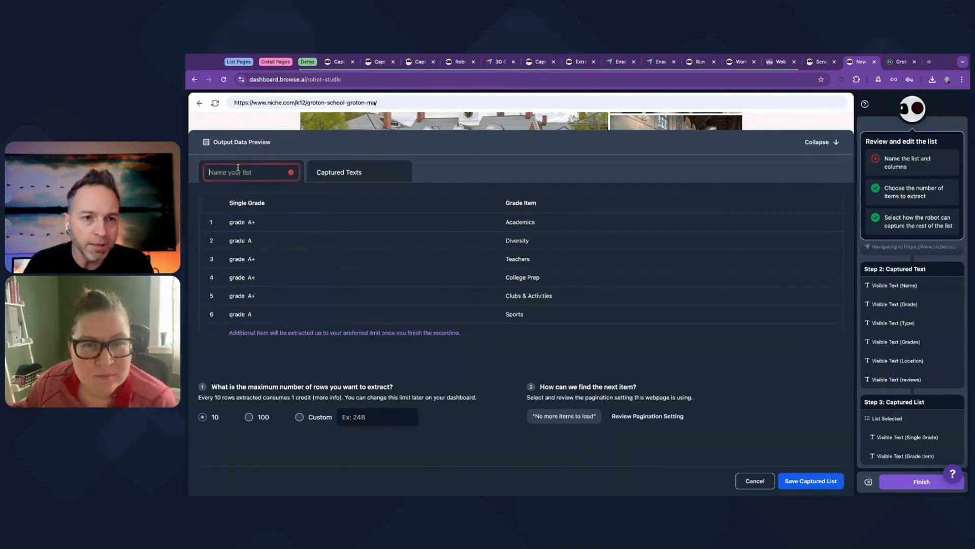
{"action": "type", "text": "Gr"}
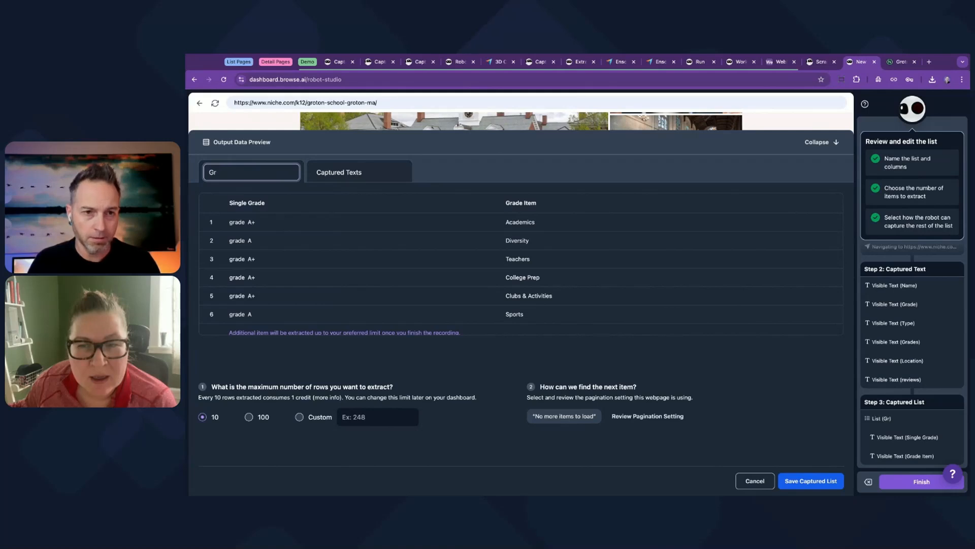
{"action": "type", "text": "Dde Pieces"}
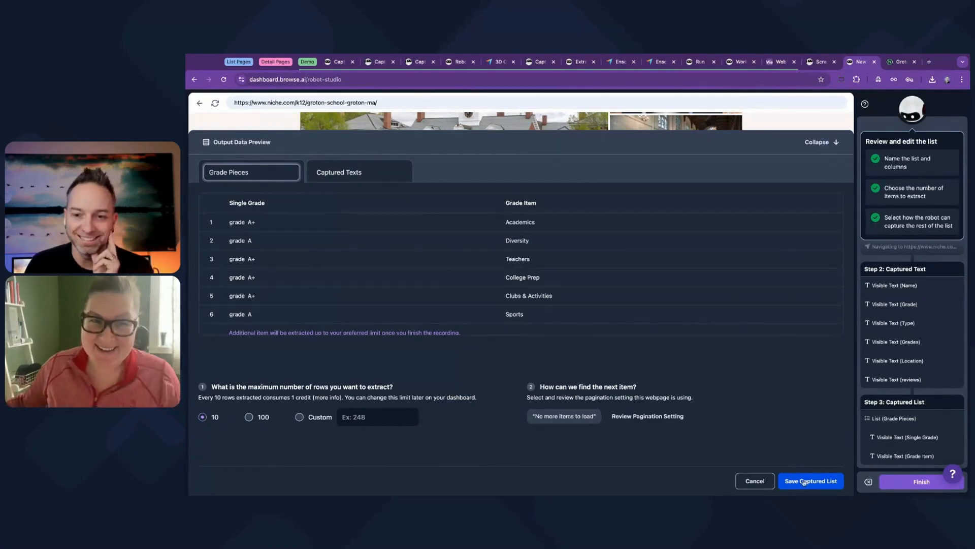
{"action": "left_click", "coordinate": [792, 481]}
Start a text capture and select the visible text of the school's website, phone number and street address in the contact section.
{"action": "scroll", "coordinate": [738, 346], "scroll_direction": "down", "scroll_amount": 4}
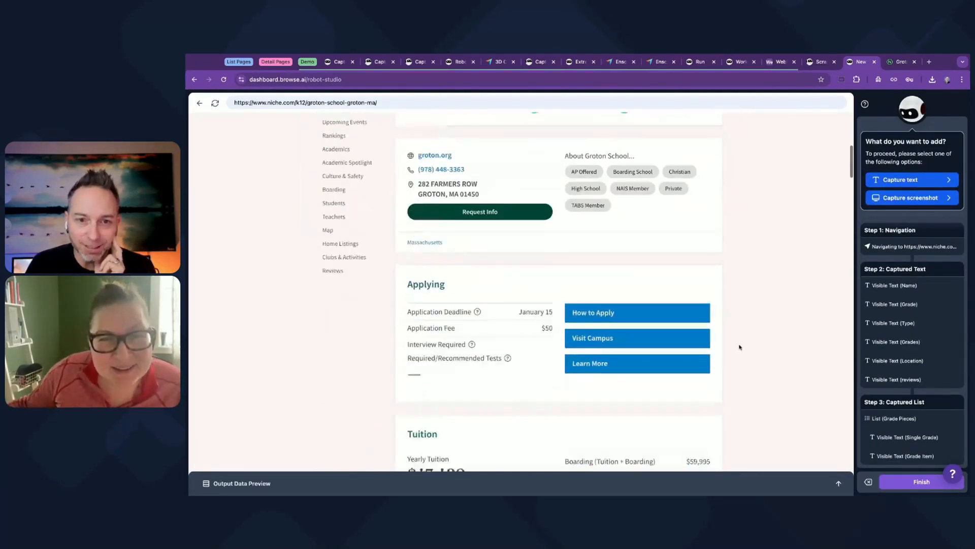
{"action": "left_click", "coordinate": [900, 179]}
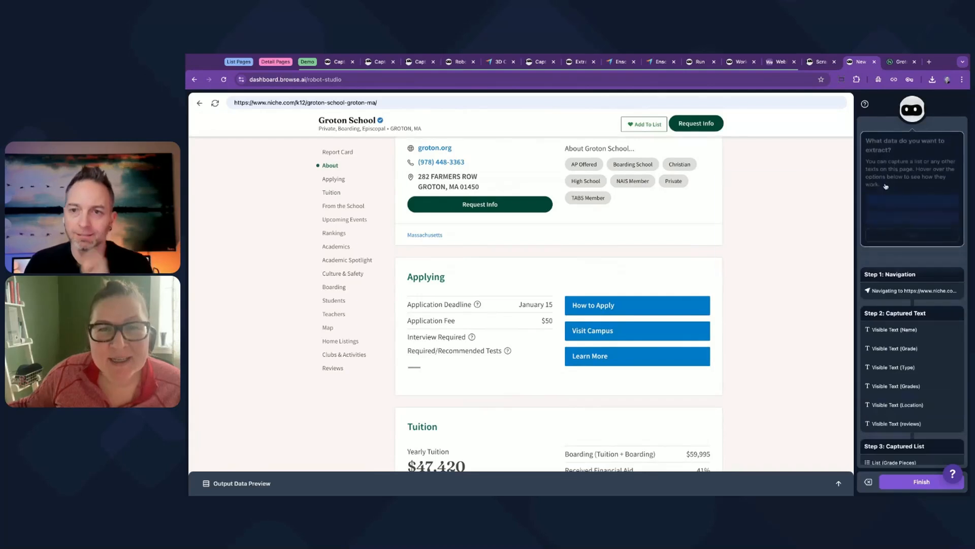
{"action": "left_click", "coordinate": [897, 222]}
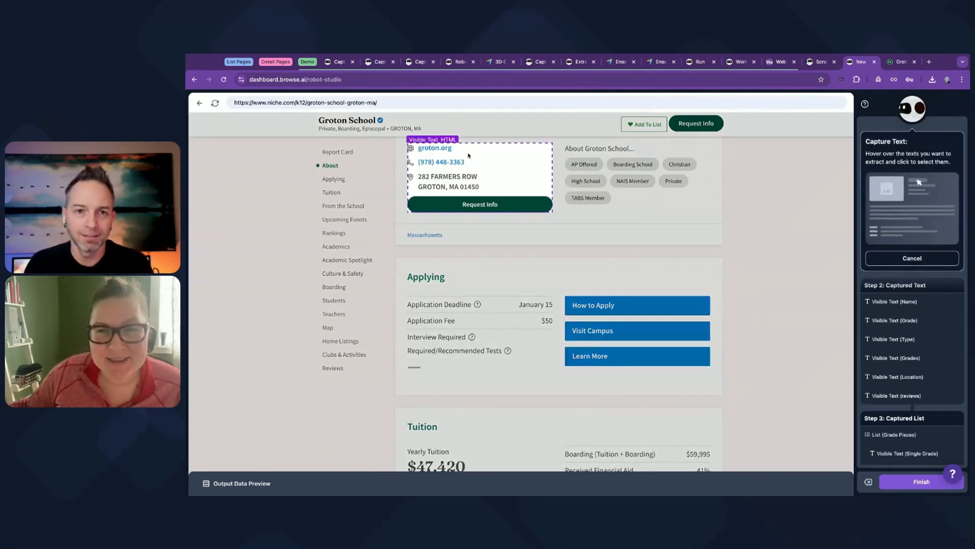
{"action": "left_click", "coordinate": [419, 152]}
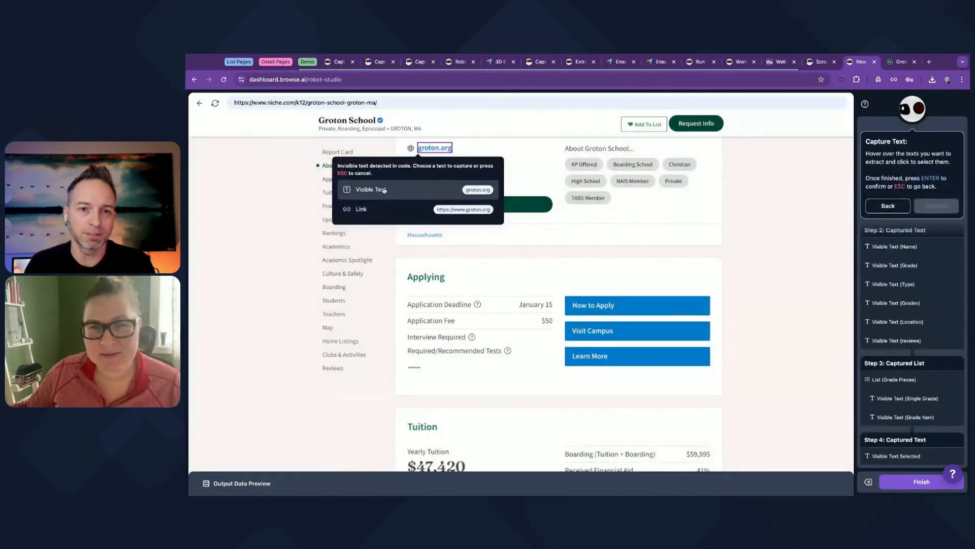
{"action": "left_click", "coordinate": [408, 188]}
{"action": "left_click", "coordinate": [426, 162]}
{"action": "left_click", "coordinate": [447, 203]}
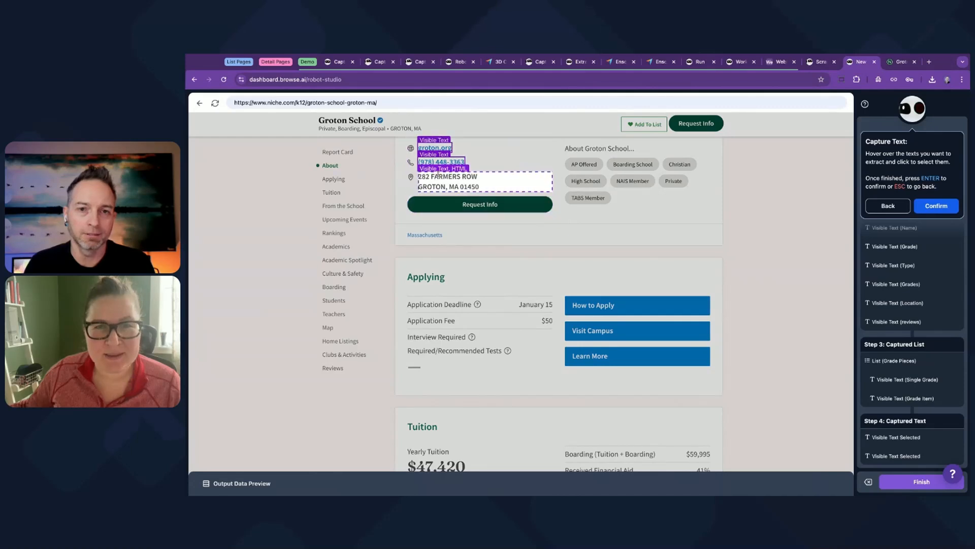
{"action": "left_click", "coordinate": [438, 176]}
{"action": "left_click", "coordinate": [381, 226]}
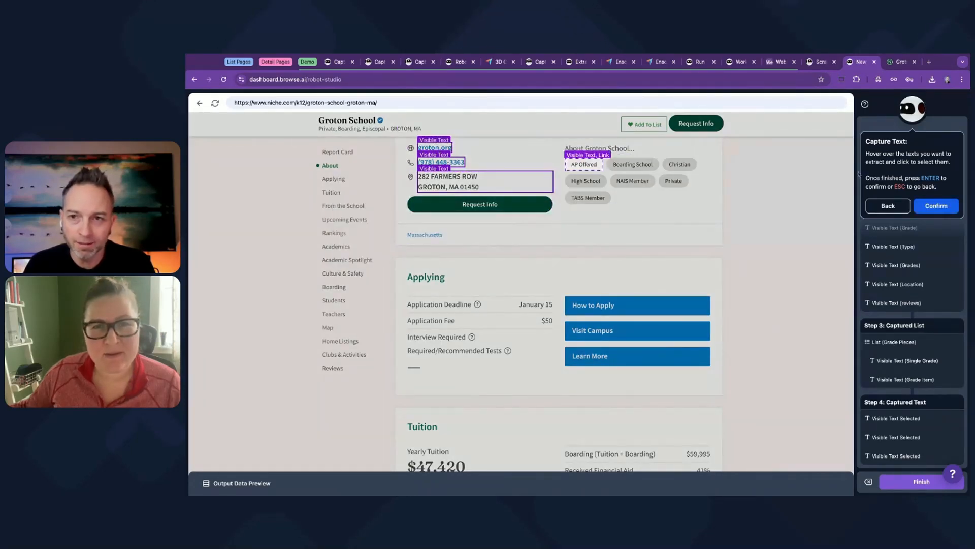
Confirm the selected website, phone and address texts to start labelling them.
{"action": "scroll", "coordinate": [669, 226], "scroll_direction": "down", "scroll_amount": 1}
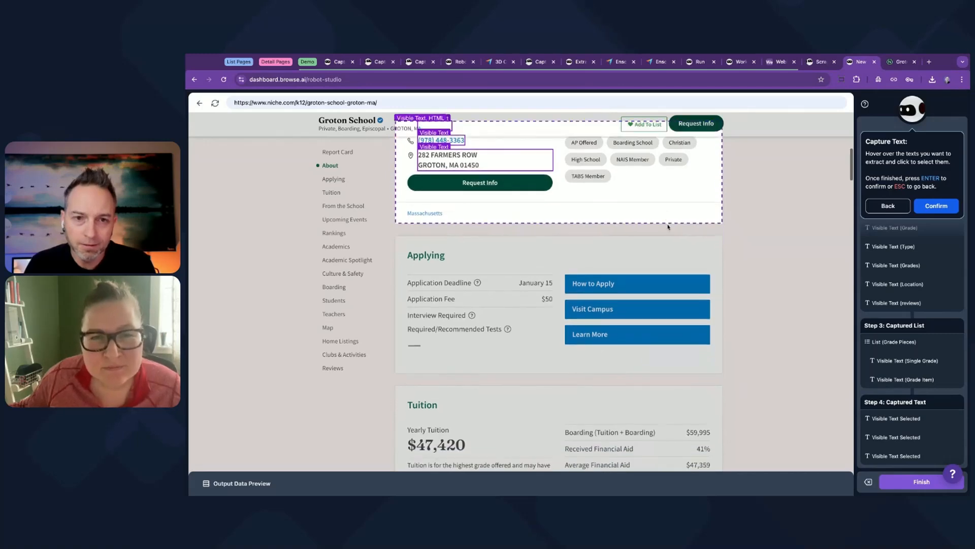
{"action": "scroll", "coordinate": [454, 289], "scroll_direction": "down", "scroll_amount": 3}
{"action": "scroll", "coordinate": [452, 332], "scroll_direction": "down", "scroll_amount": 6}
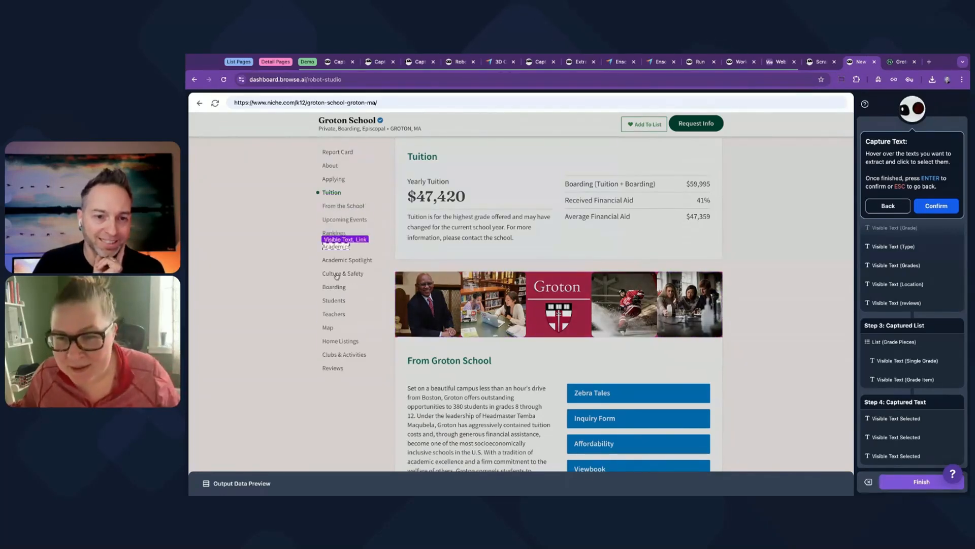
{"action": "scroll", "coordinate": [468, 374], "scroll_direction": "down", "scroll_amount": 8}
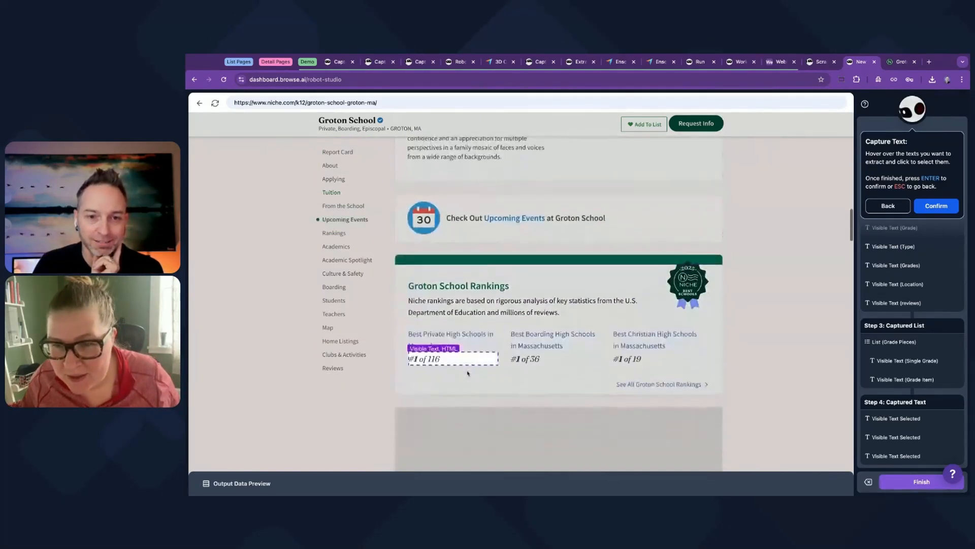
{"action": "scroll", "coordinate": [412, 283], "scroll_direction": "down", "scroll_amount": 2}
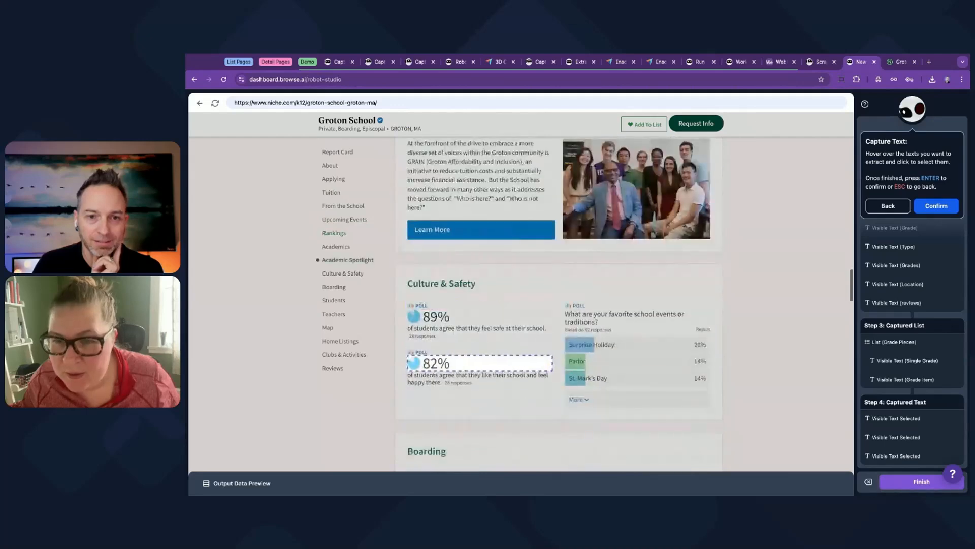
{"action": "left_click", "coordinate": [935, 205]}
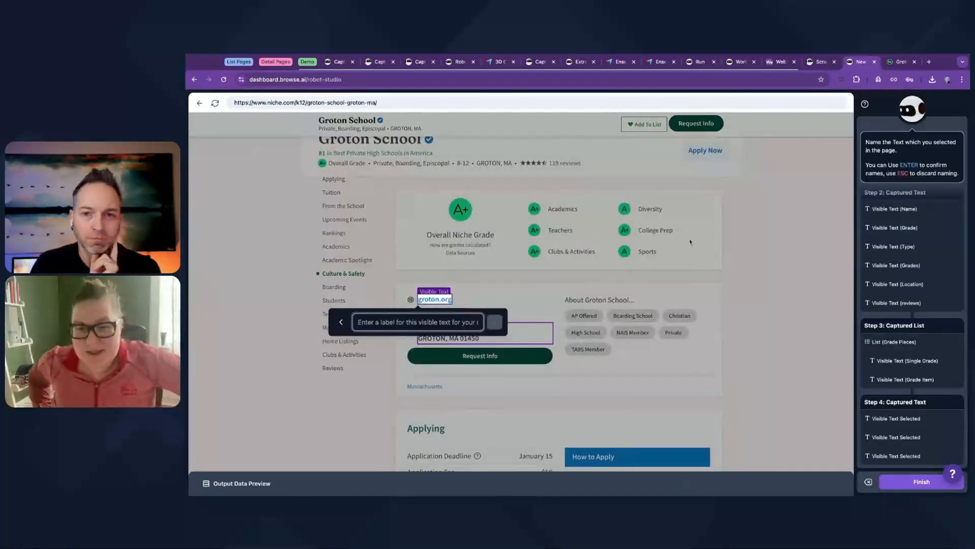